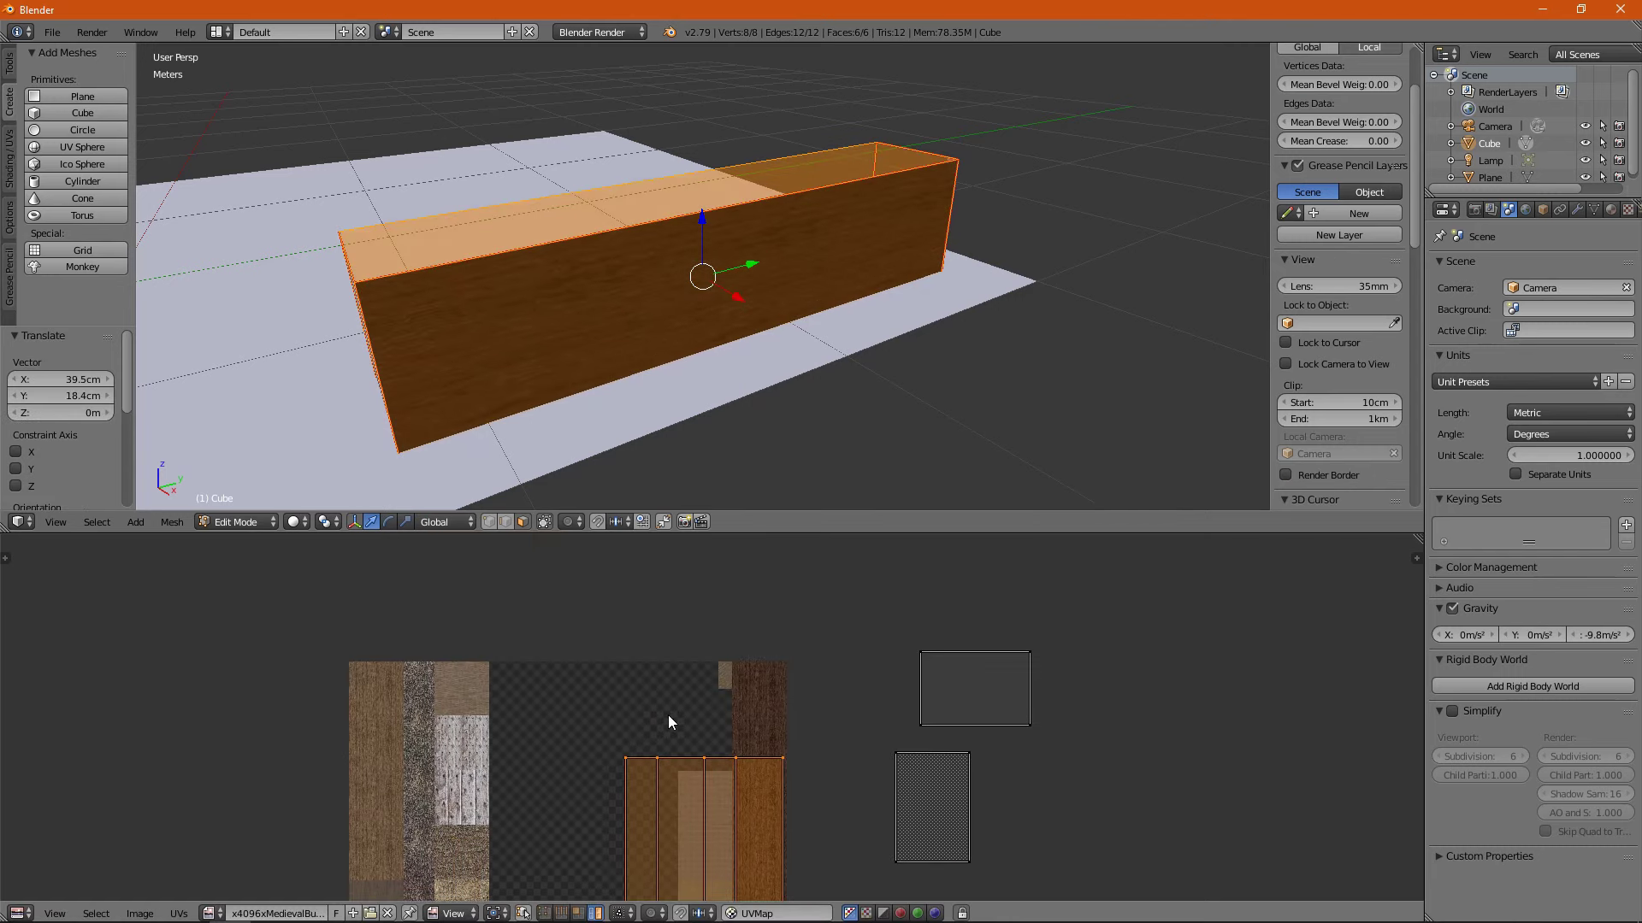
Move the selected UV strip onto the orange wood planks of the medieval texture.
key(g)
click(681, 715)
scroll(566, 640, up, 3)
scroll(635, 680, down, 3)
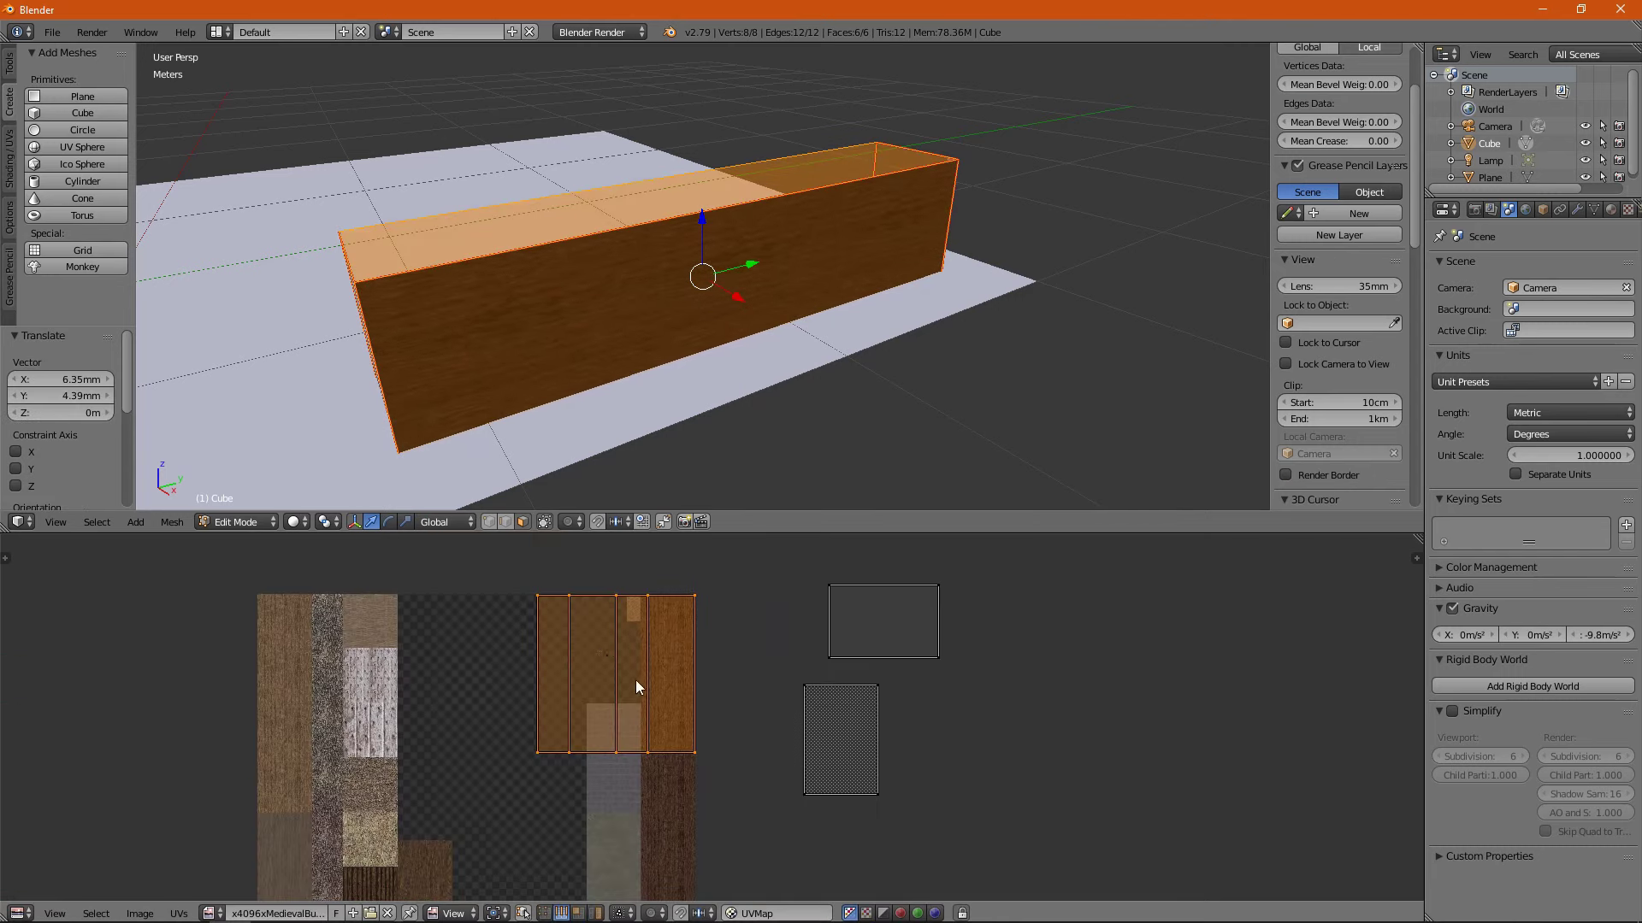
Shift the third UV strip onto the wood planks and brush-select more of the box's faces.
right_click(634, 680)
key(g)
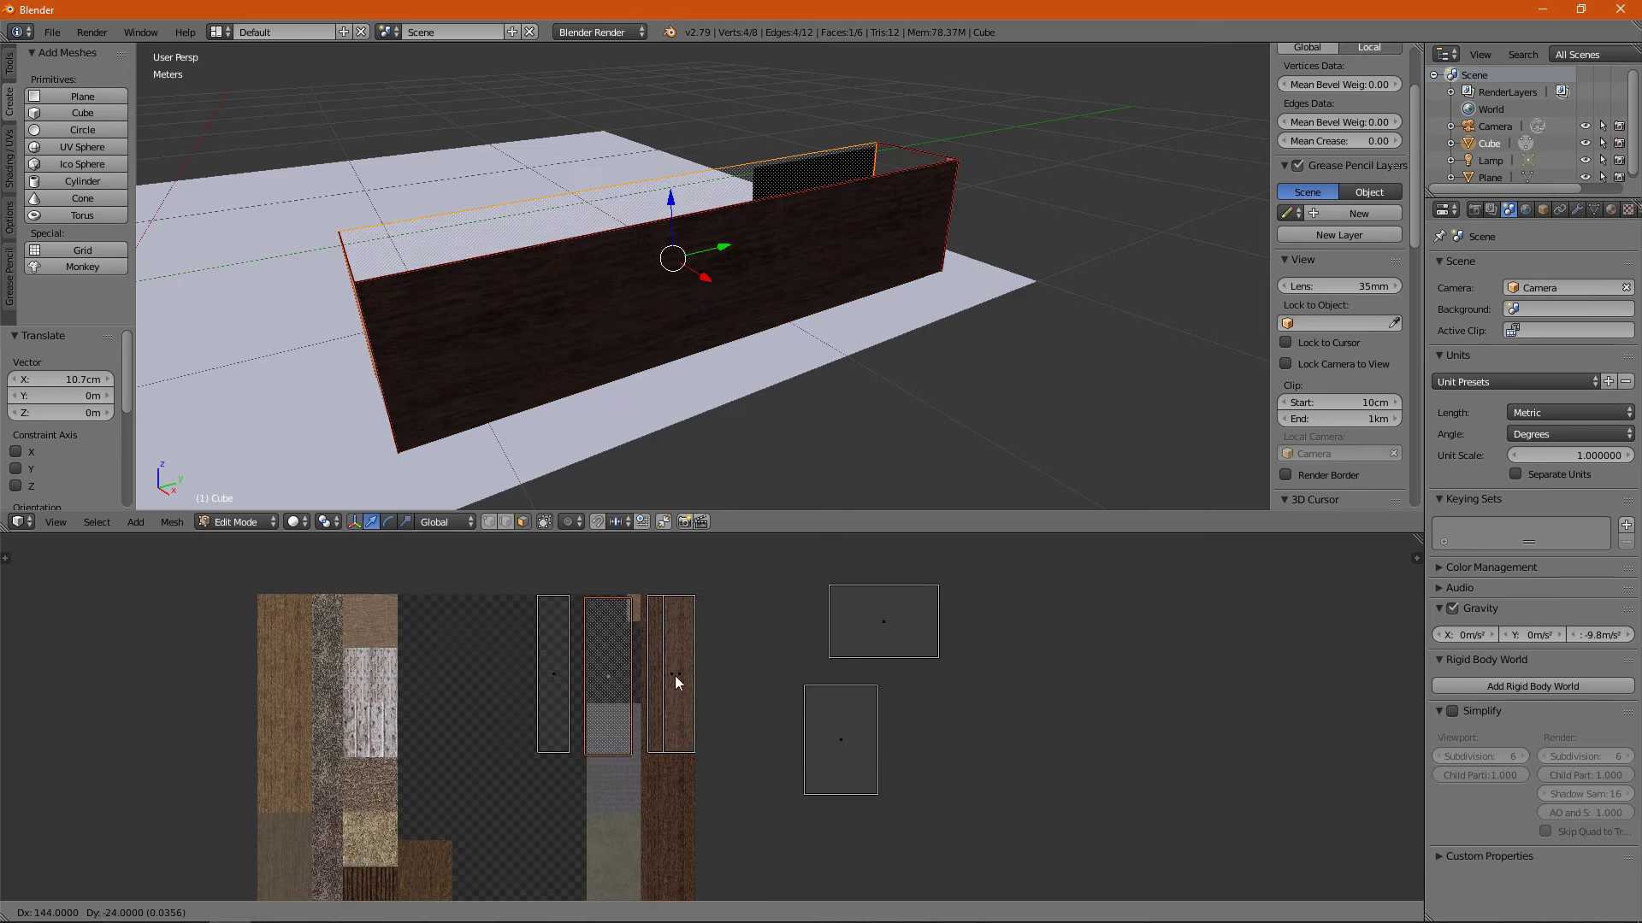
click(639, 663)
scroll(648, 710, up, 4)
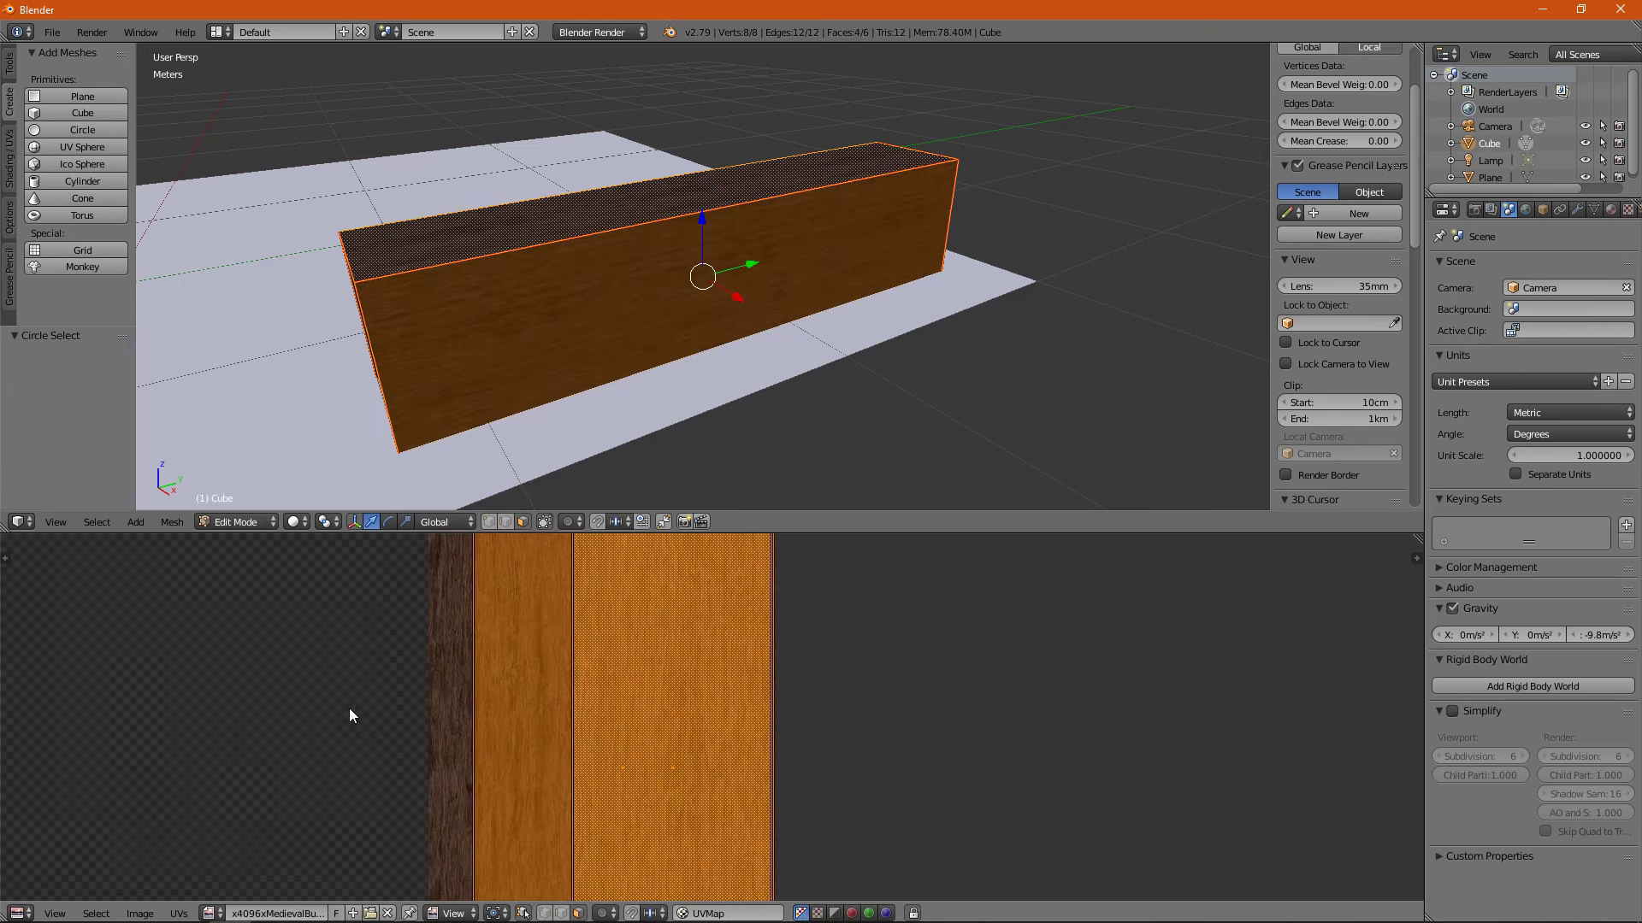
key(c)
click(342, 709)
click(7, 555)
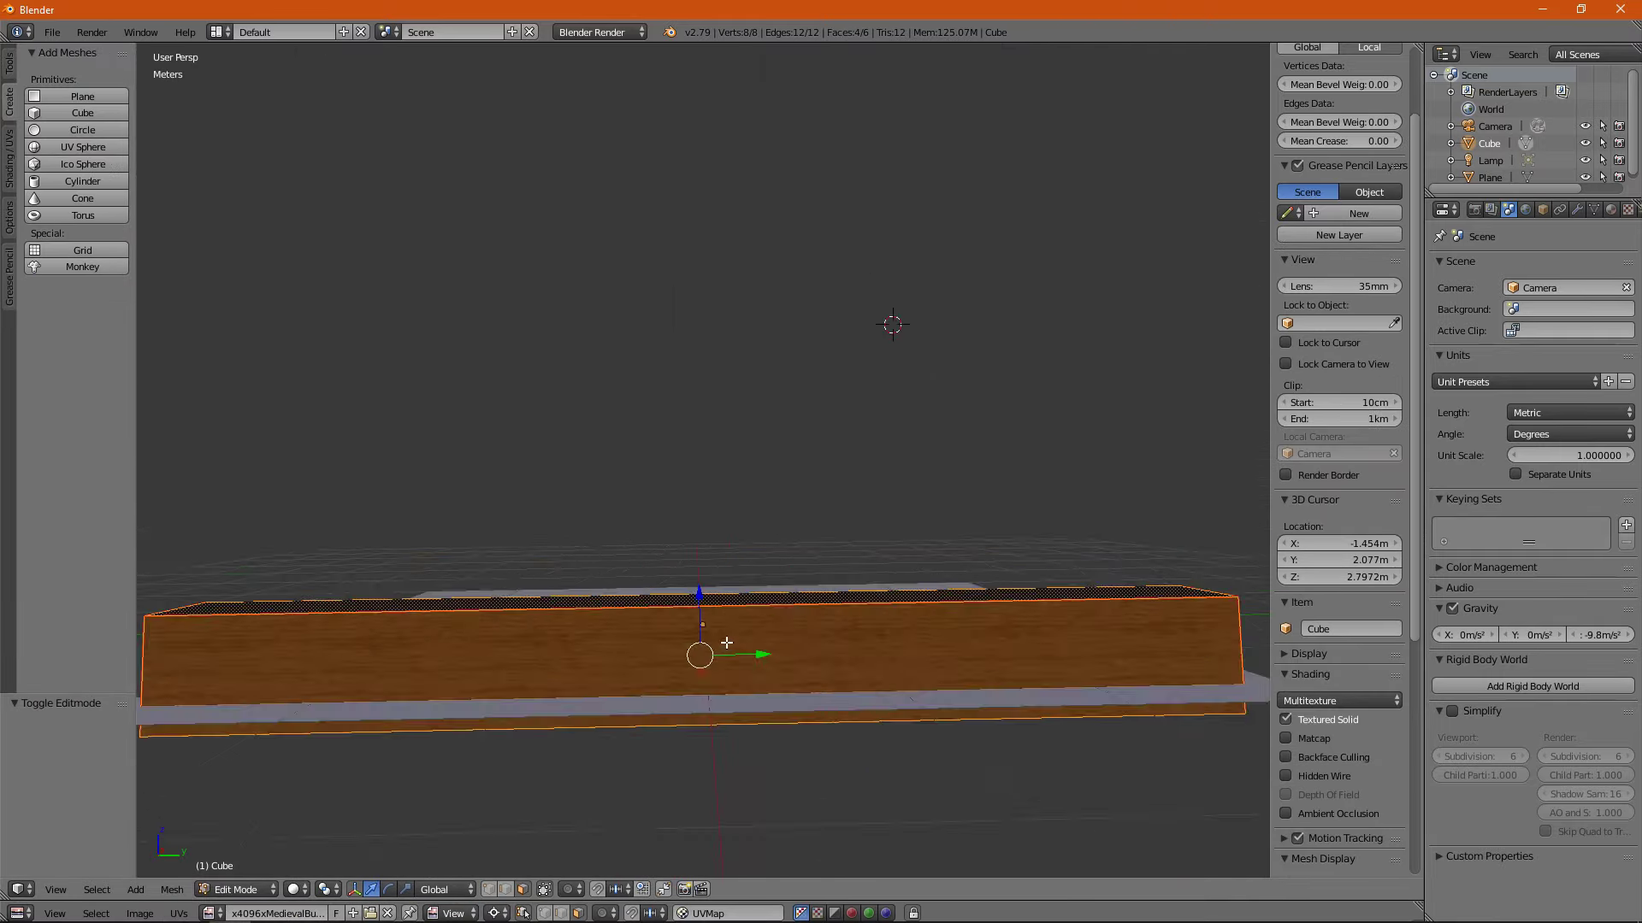
Bevel the long edges of the 40 cm by 60 cm by 5.8 m beam, back in Object Mode.
key(ctrl+b)
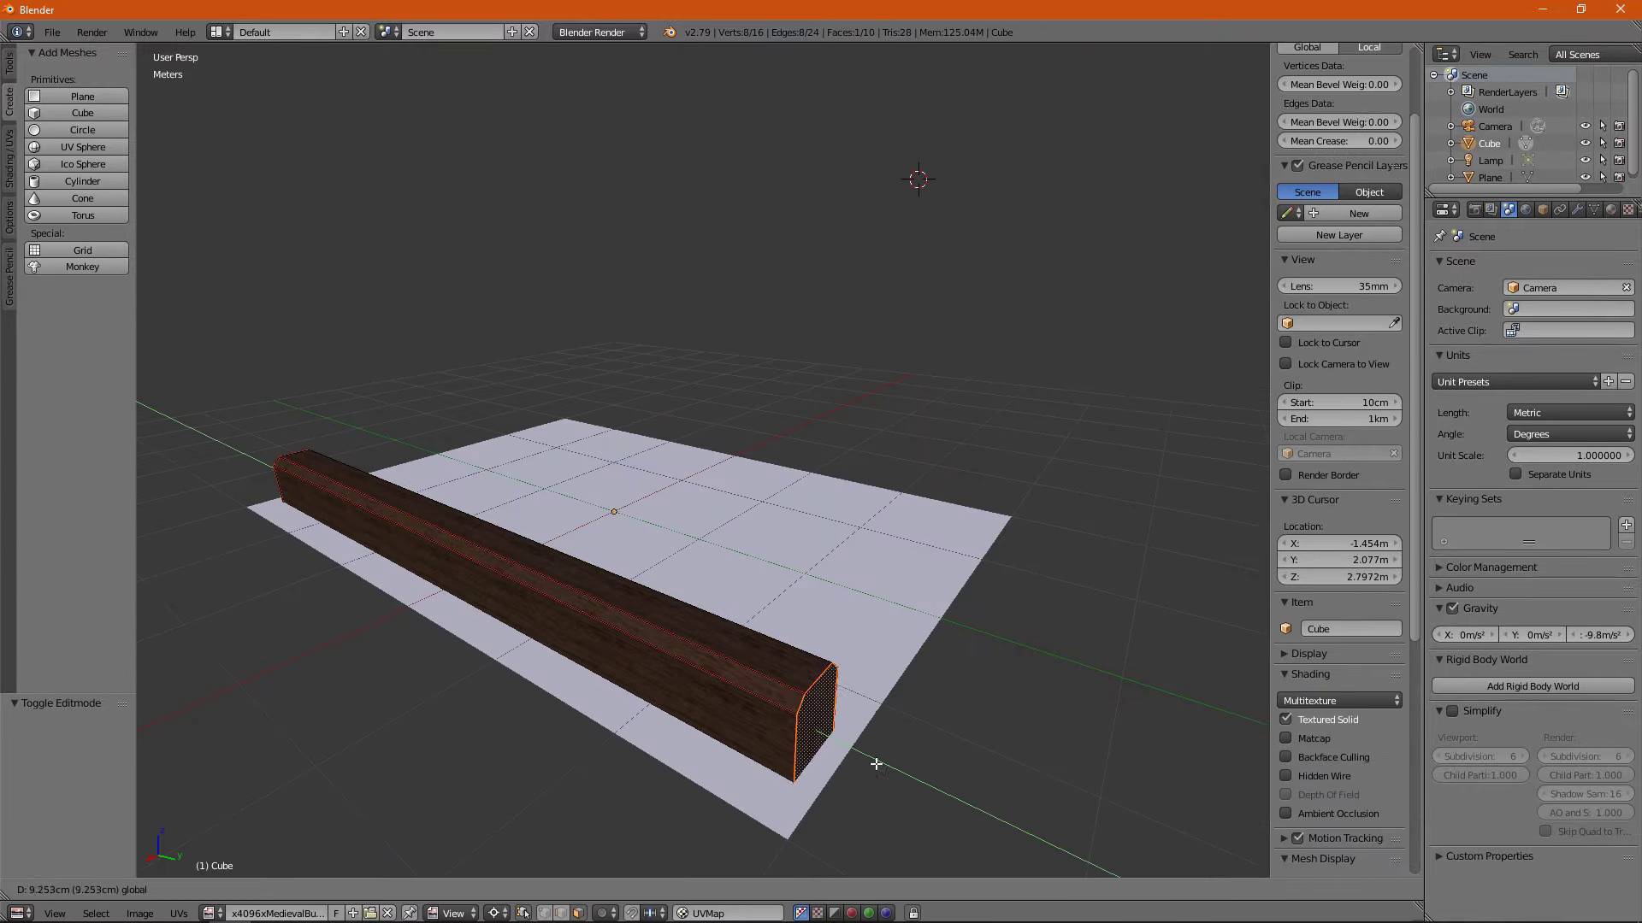
key(Tab)
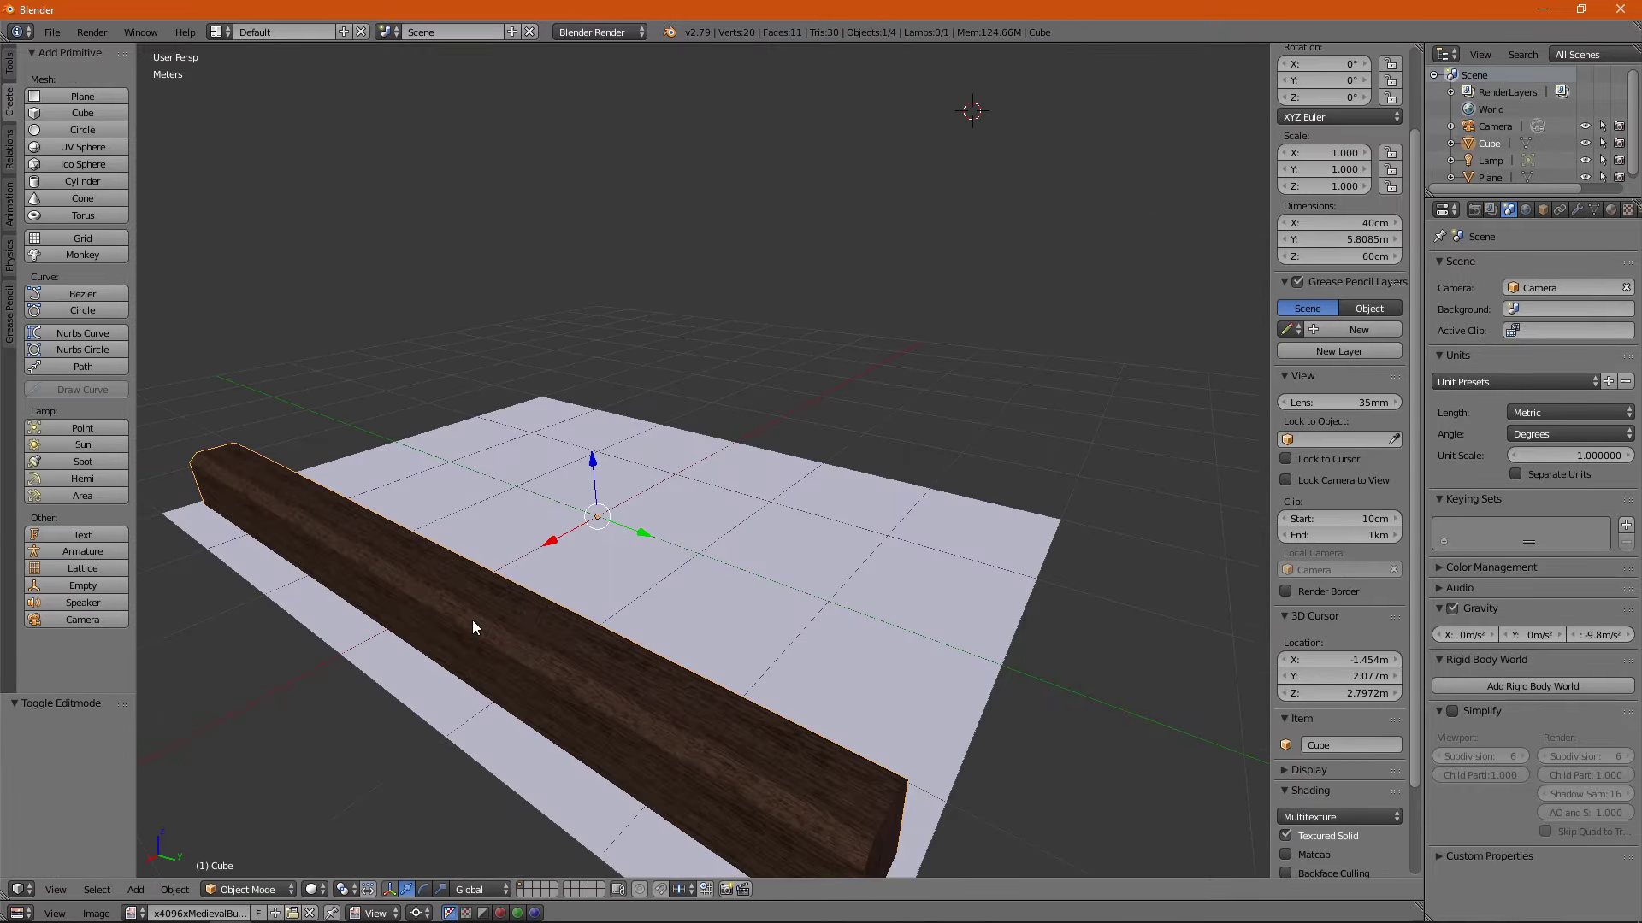
Duplicate the beam, placing one copy opposite and another crosswise at the front.
key(shift+d)
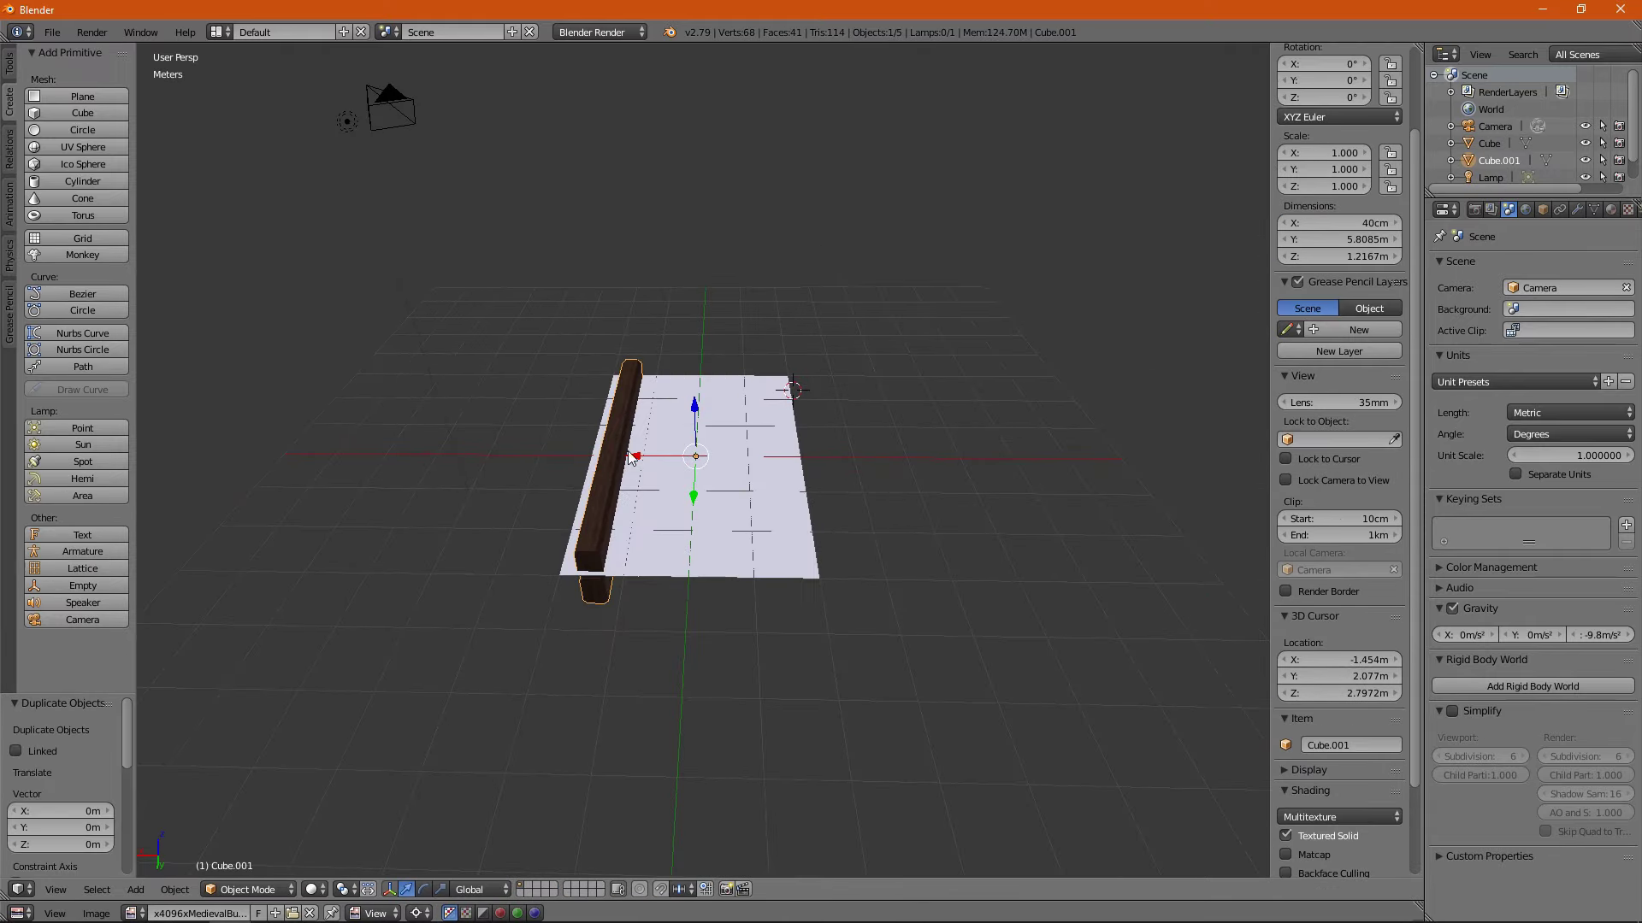
click(920, 498)
middle_drag(1008, 488, 542, 562)
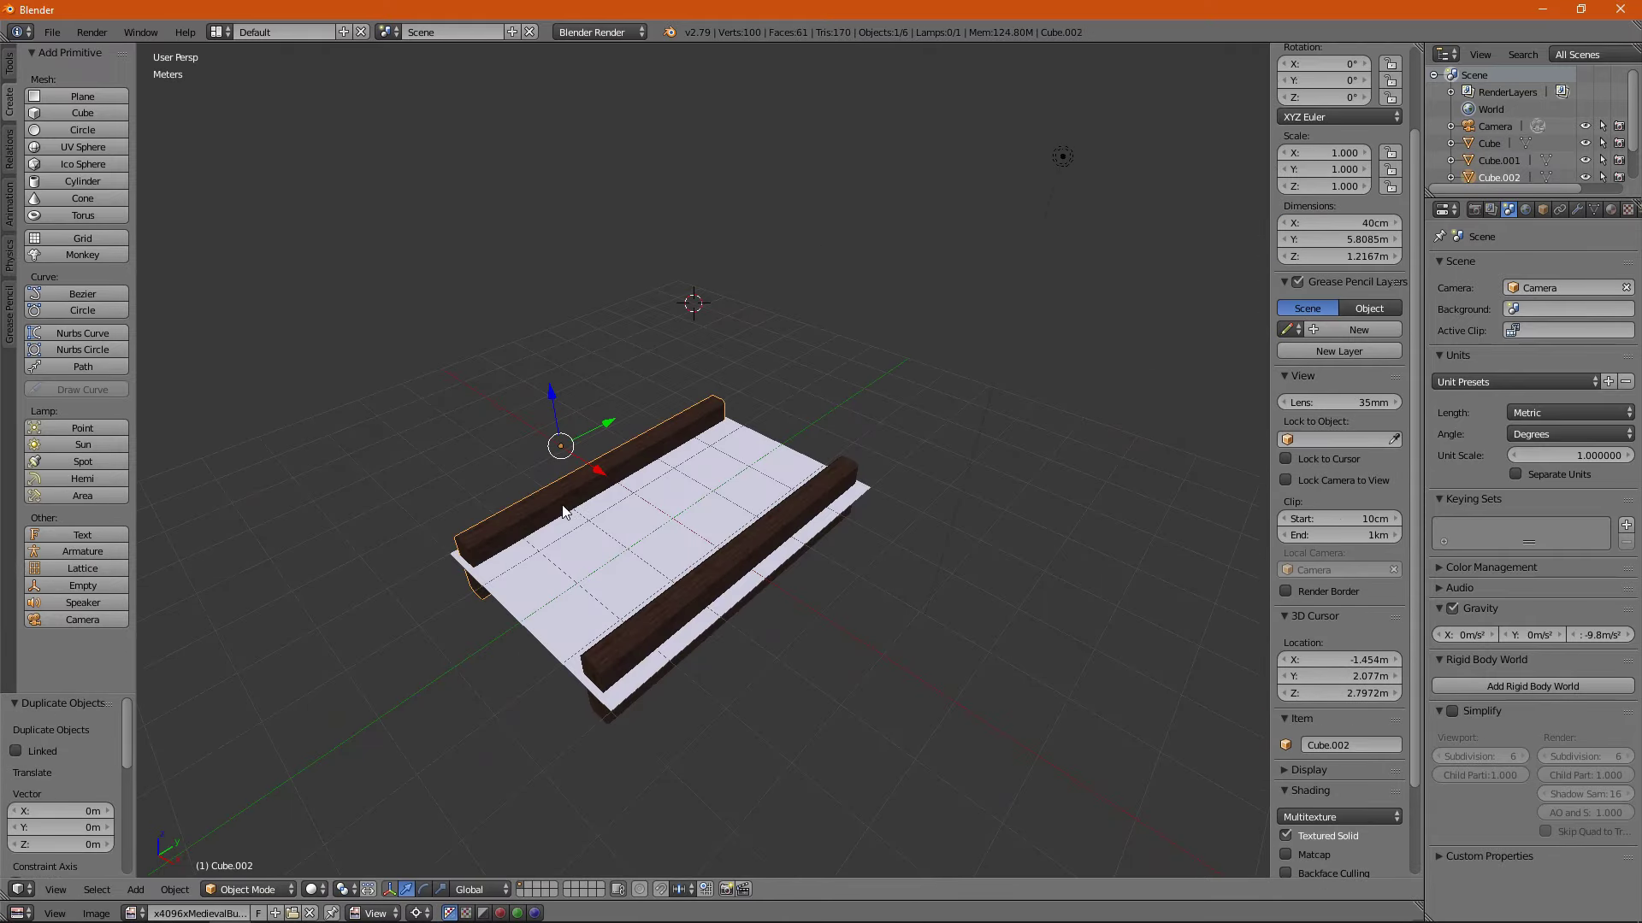
key(g)
key(y)
click(243, 865)
middle_drag(243, 865, 530, 684)
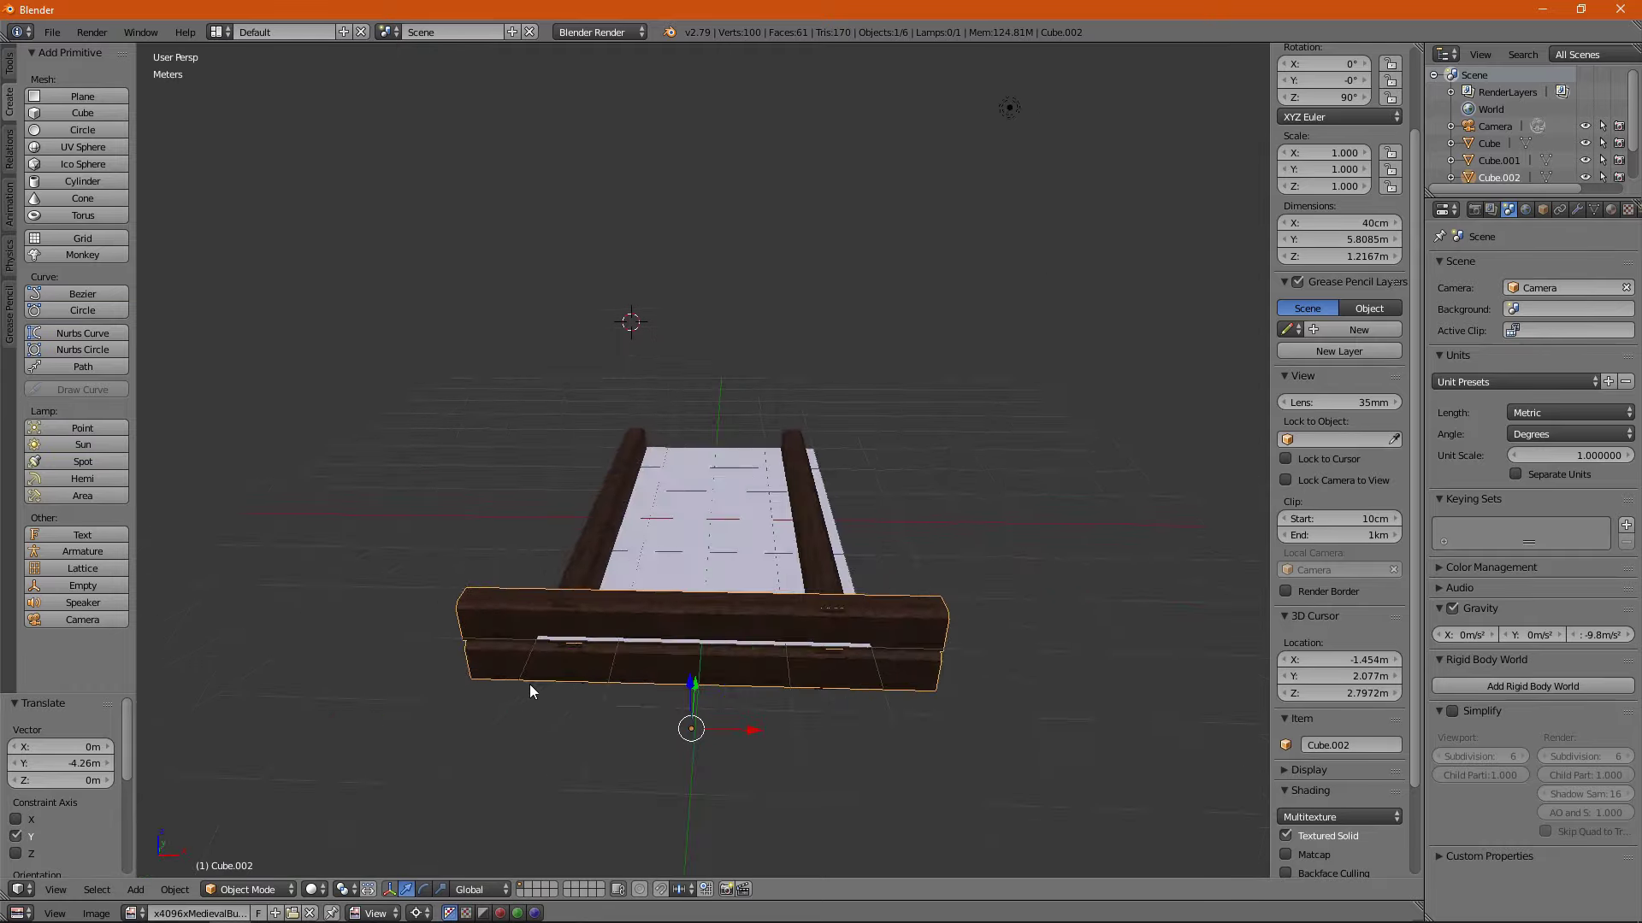
Resize the front beam along X and copy it to the back to close the frame.
key(s)
key(x)
click(874, 598)
mouse_move(864, 582)
middle_down()
mouse_move(547, 515)
mouse_move(719, 417)
middle_up()
key(shift+d)
click(822, 490)
scroll(927, 582, down, 3)
scroll(628, 608, up, 5)
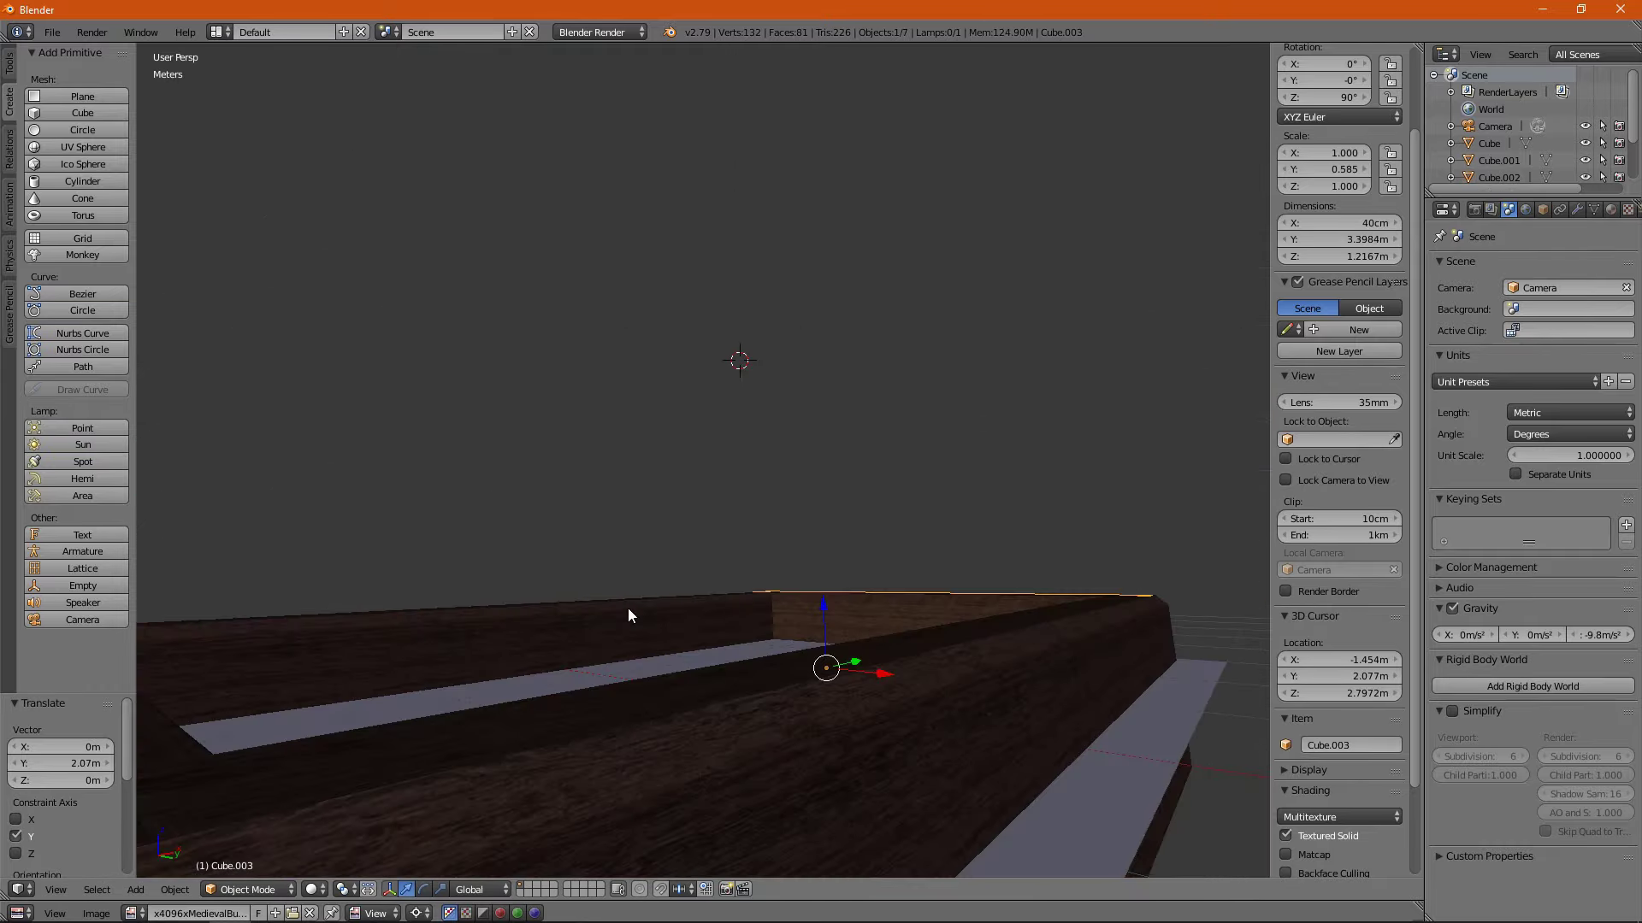
middle_drag(627, 608, 505, 634)
scroll(687, 646, down, 3)
middle_drag(385, 569, 609, 675)
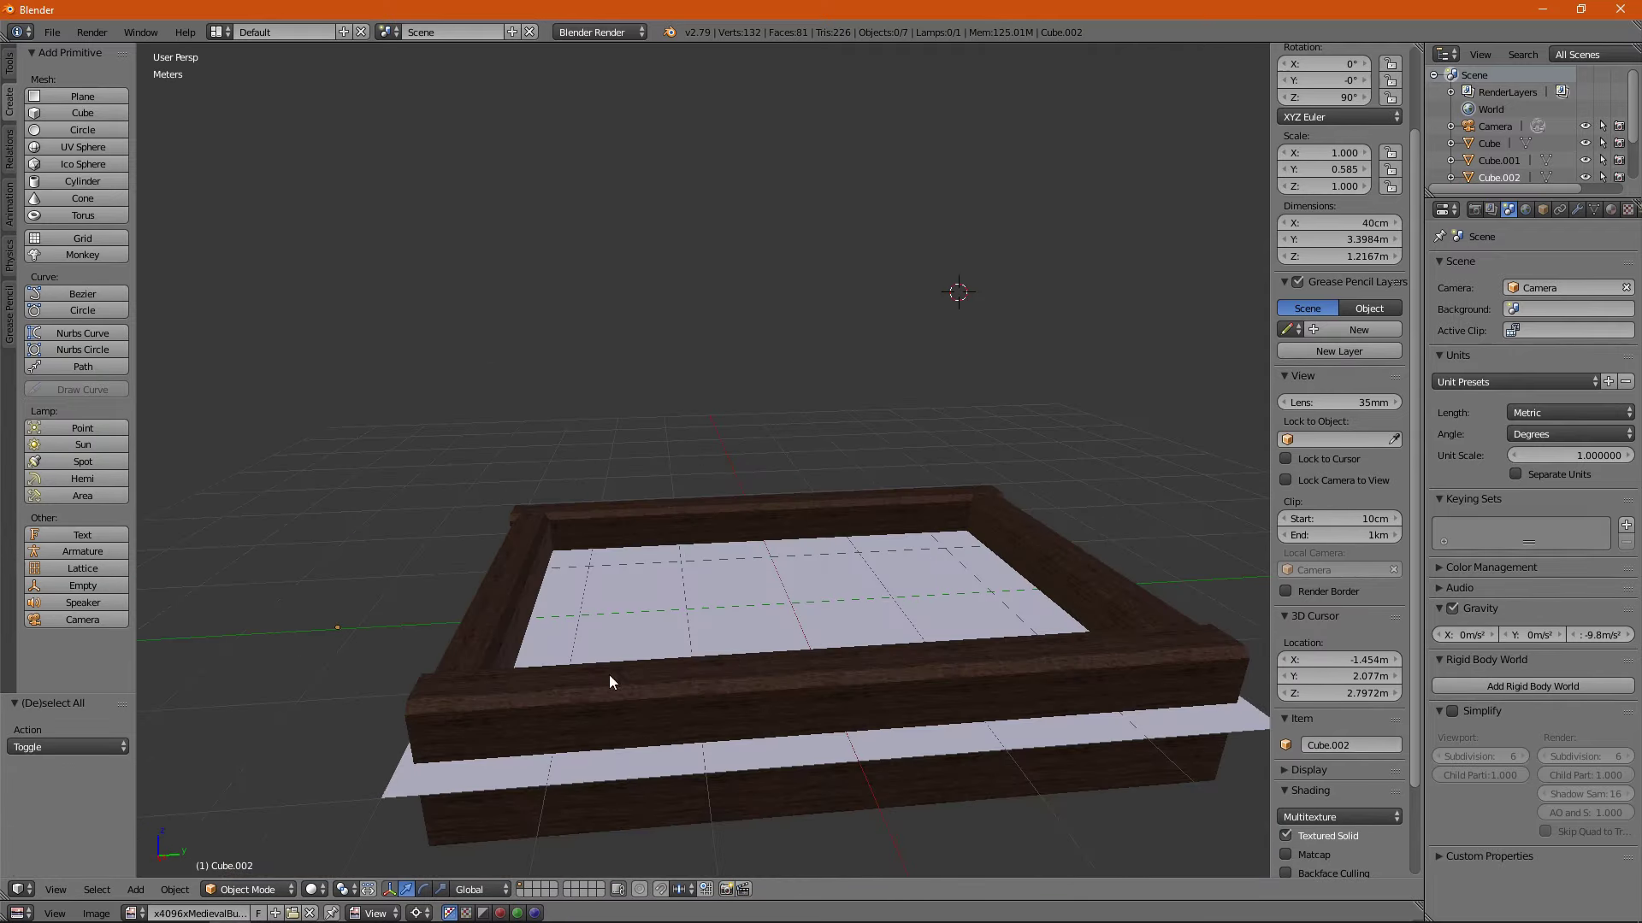
Select the box's upper faces and separate them into their own object.
key(Tab)
key(Tab)
mouse_move(562, 618)
middle_down()
mouse_move(675, 578)
mouse_move(758, 519)
middle_up()
key(Tab)
right_click(757, 519)
key(ctrl+KP_Add)
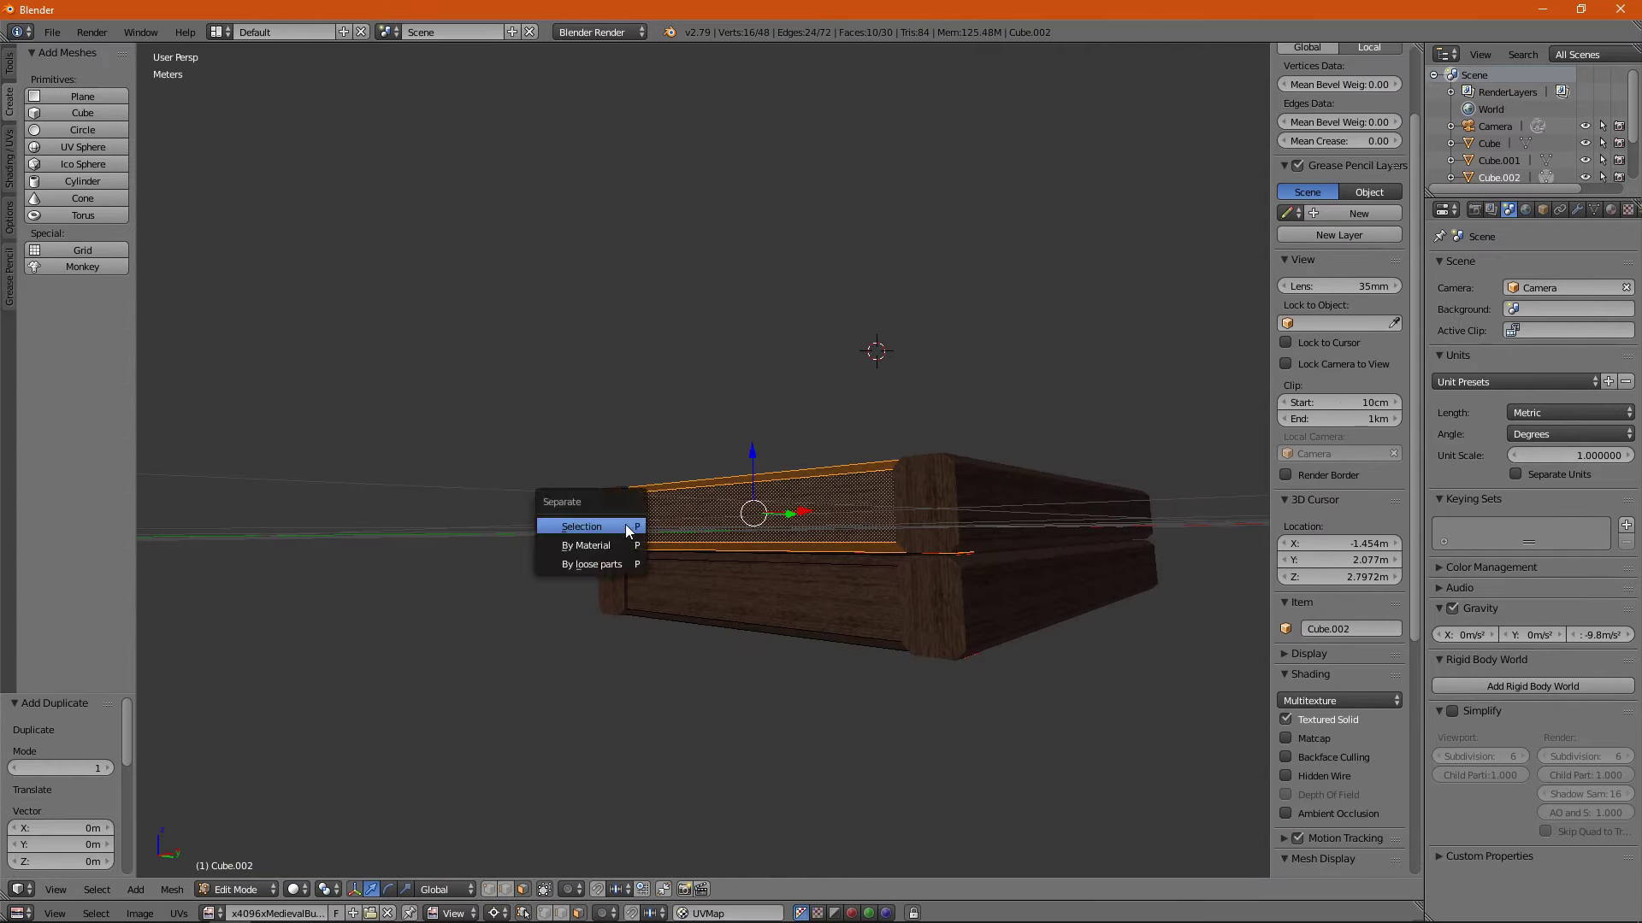
click(628, 527)
key(Tab)
Rotate the separated piece 90° on X and move it upright to a frame corner.
key(r)
key(x)
key(9)
key(0)
key(Return)
key(t)
mouse_move(473, 641)
middle_down()
mouse_move(455, 687)
mouse_move(710, 691)
middle_up()
click(376, 656)
Apply rotation and scale to the post, reset its origin and thin it to 28.769 cm square.
key(g)
key(ctrl+a)
click(599, 490)
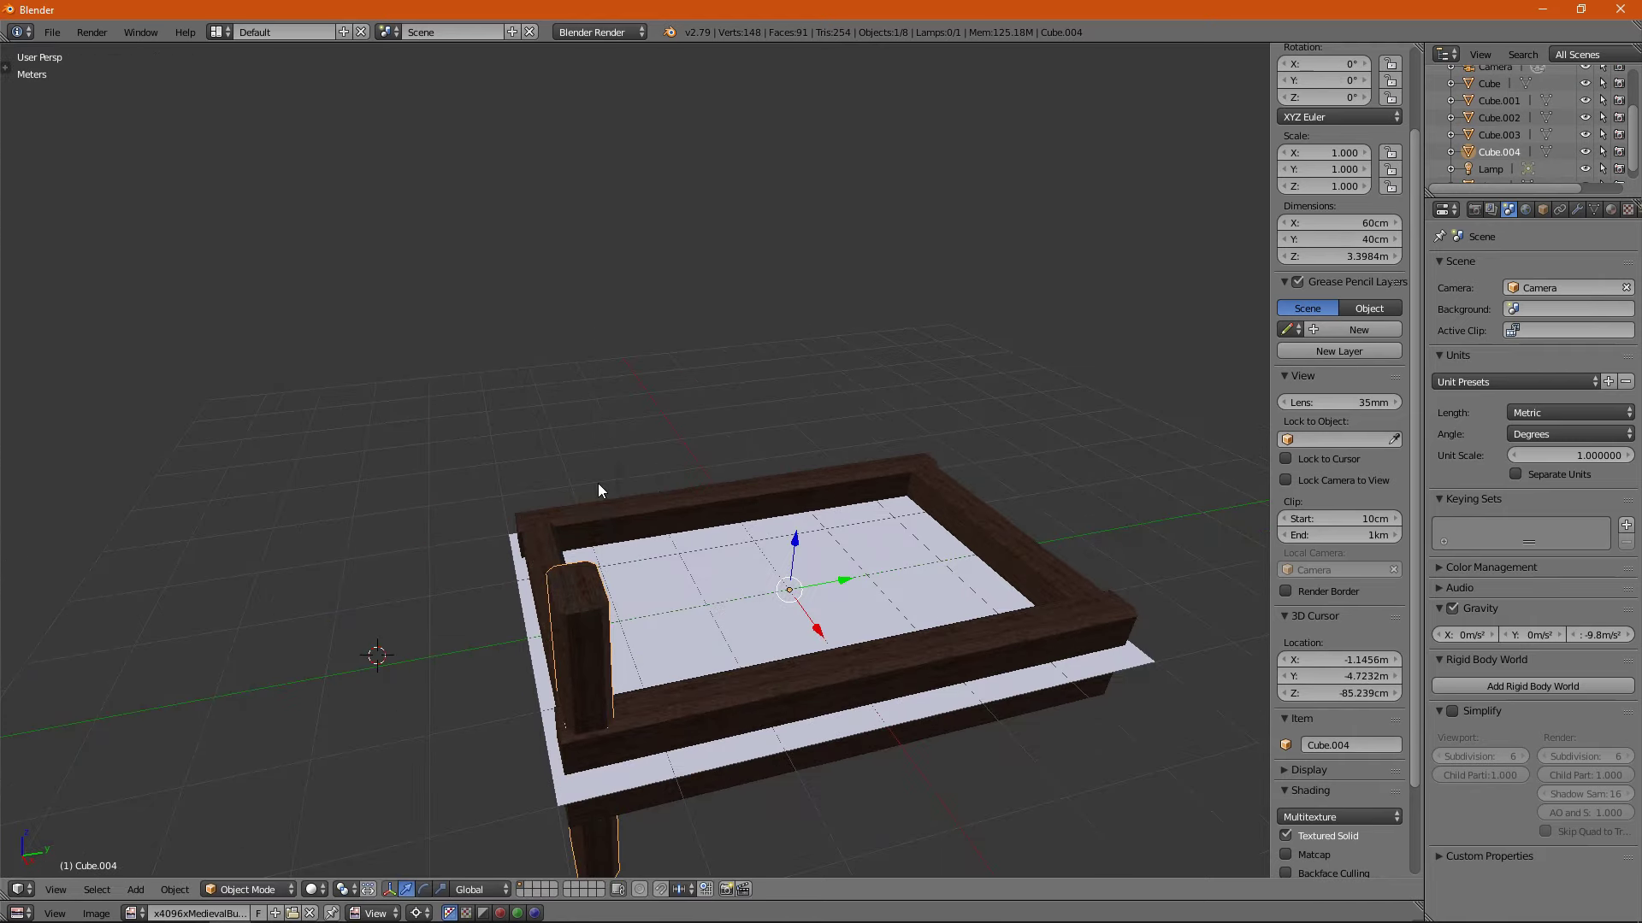
click(470, 655)
middle_drag(479, 650, 685, 608)
scroll(684, 608, up, 3)
scroll(1359, 342, up, 1)
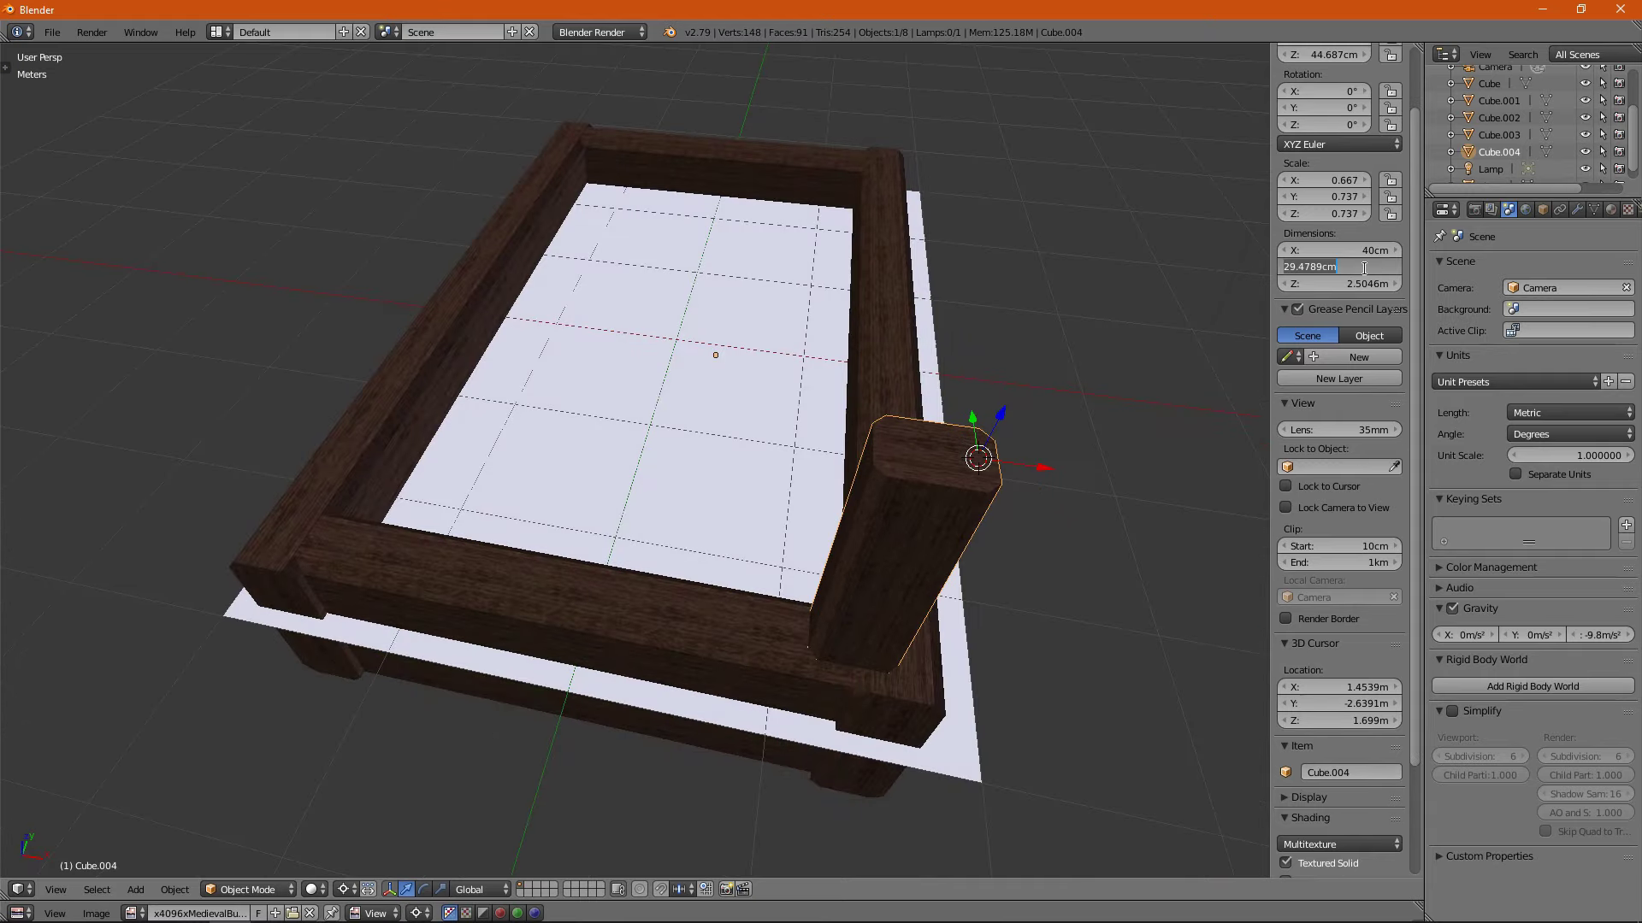
key(Return)
middle_drag(855, 479, 298, 537)
key(shift+ctrl+alt+c)
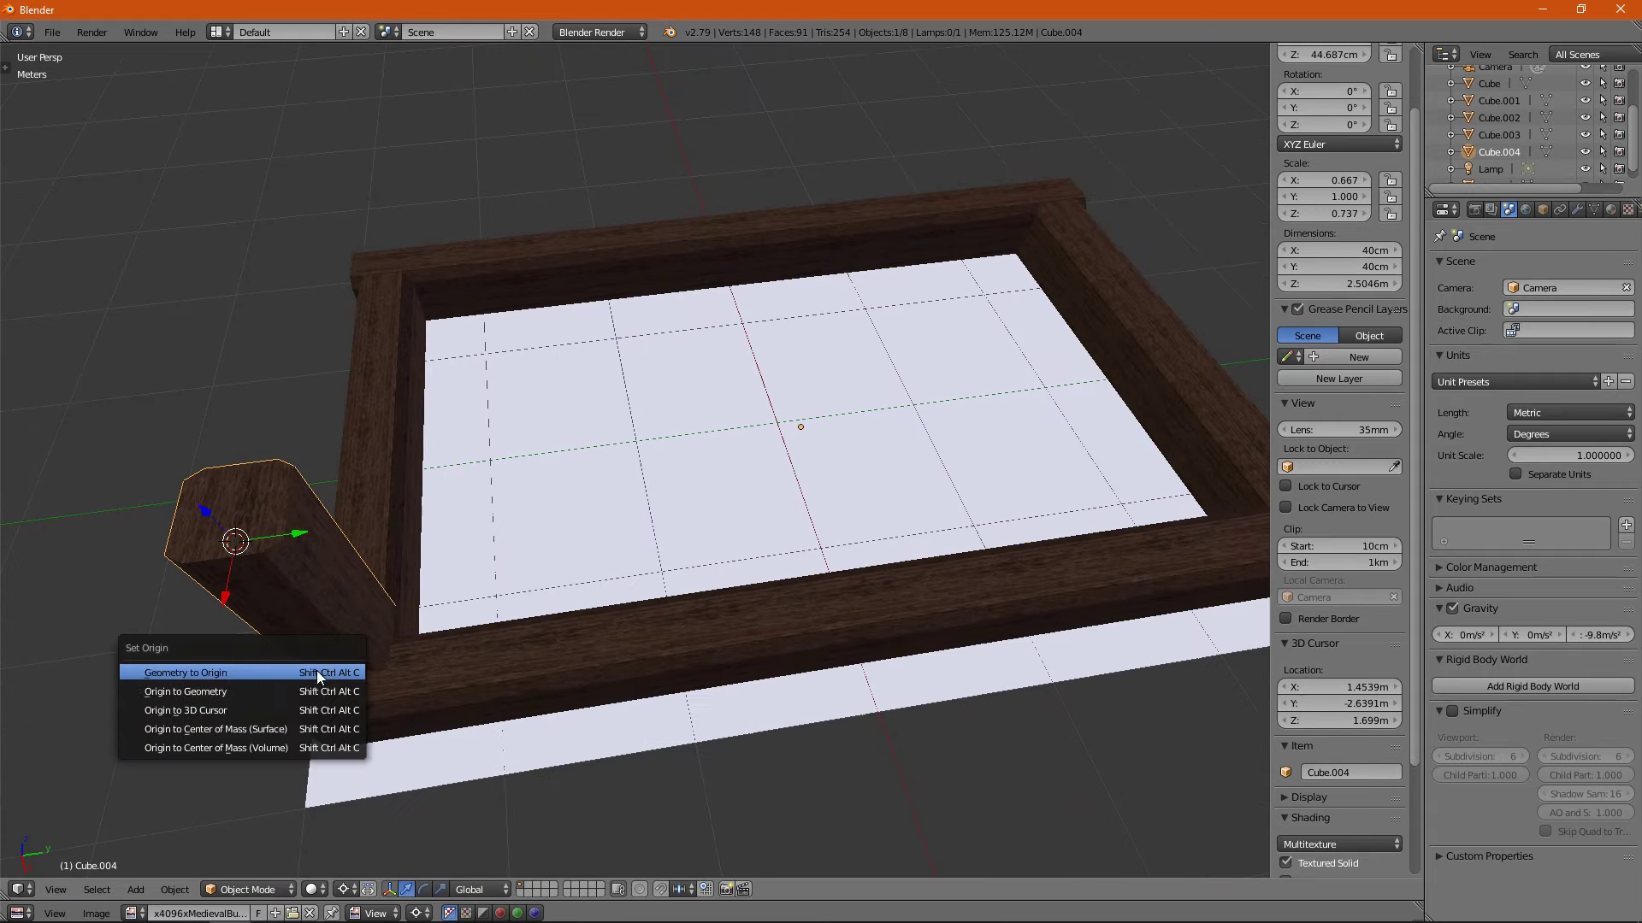
click(243, 631)
Set the corner post's height to 2.5 m and open its modifier settings.
mouse_move(242, 631)
middle_down()
mouse_move(757, 549)
mouse_move(832, 484)
middle_up()
scroll(1366, 358, up, 2)
click(1366, 352)
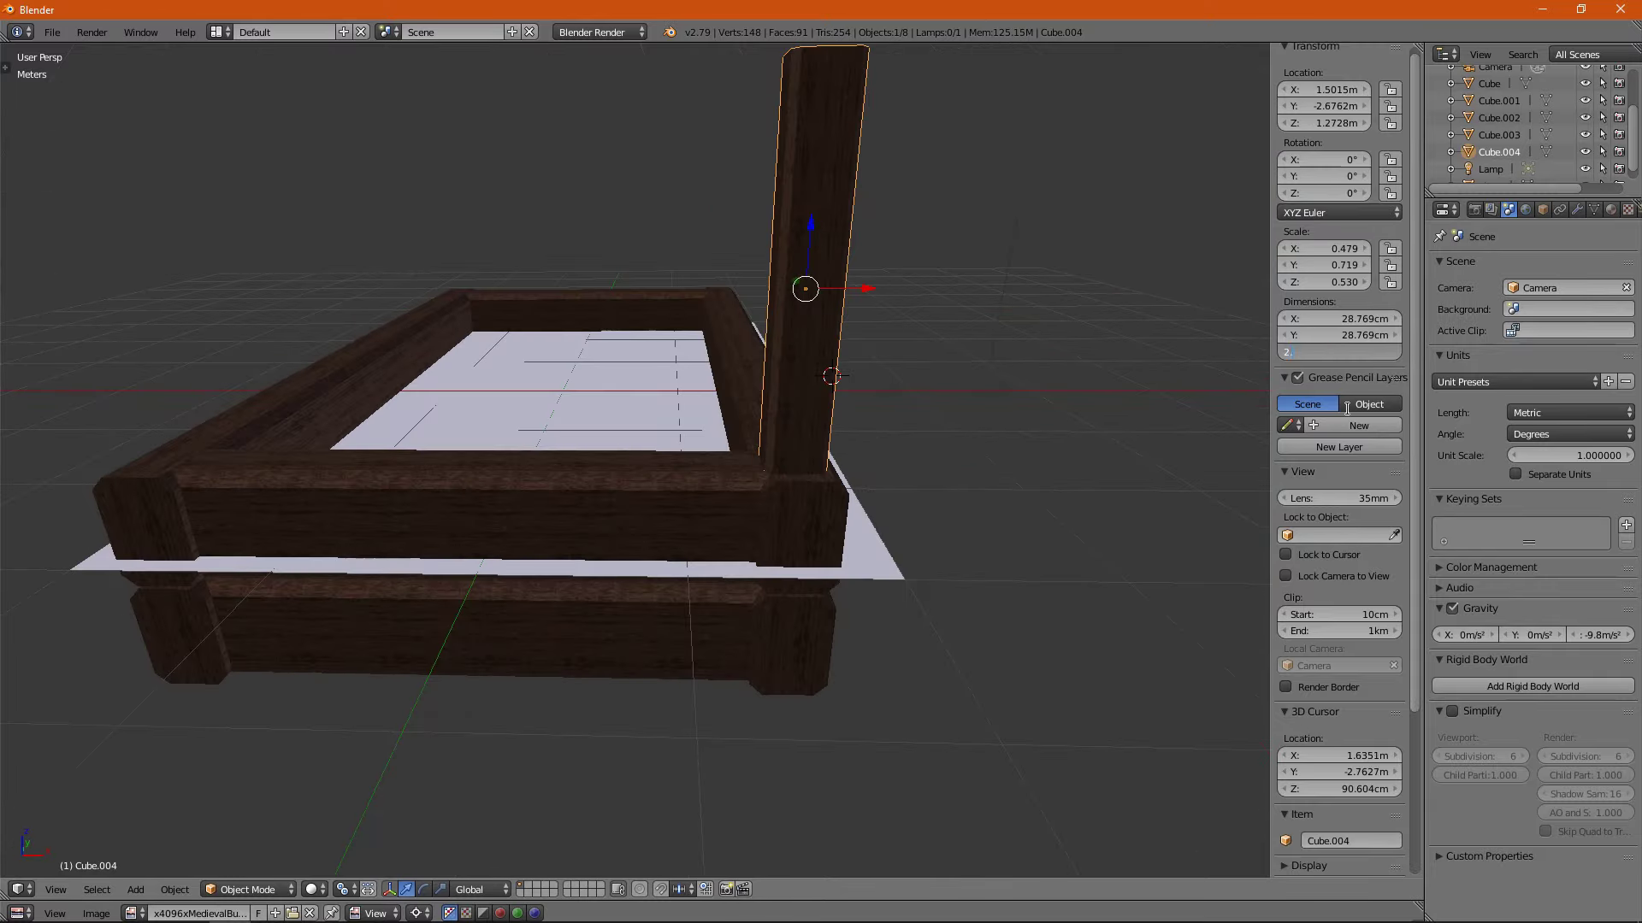
scroll(877, 209, down, 3)
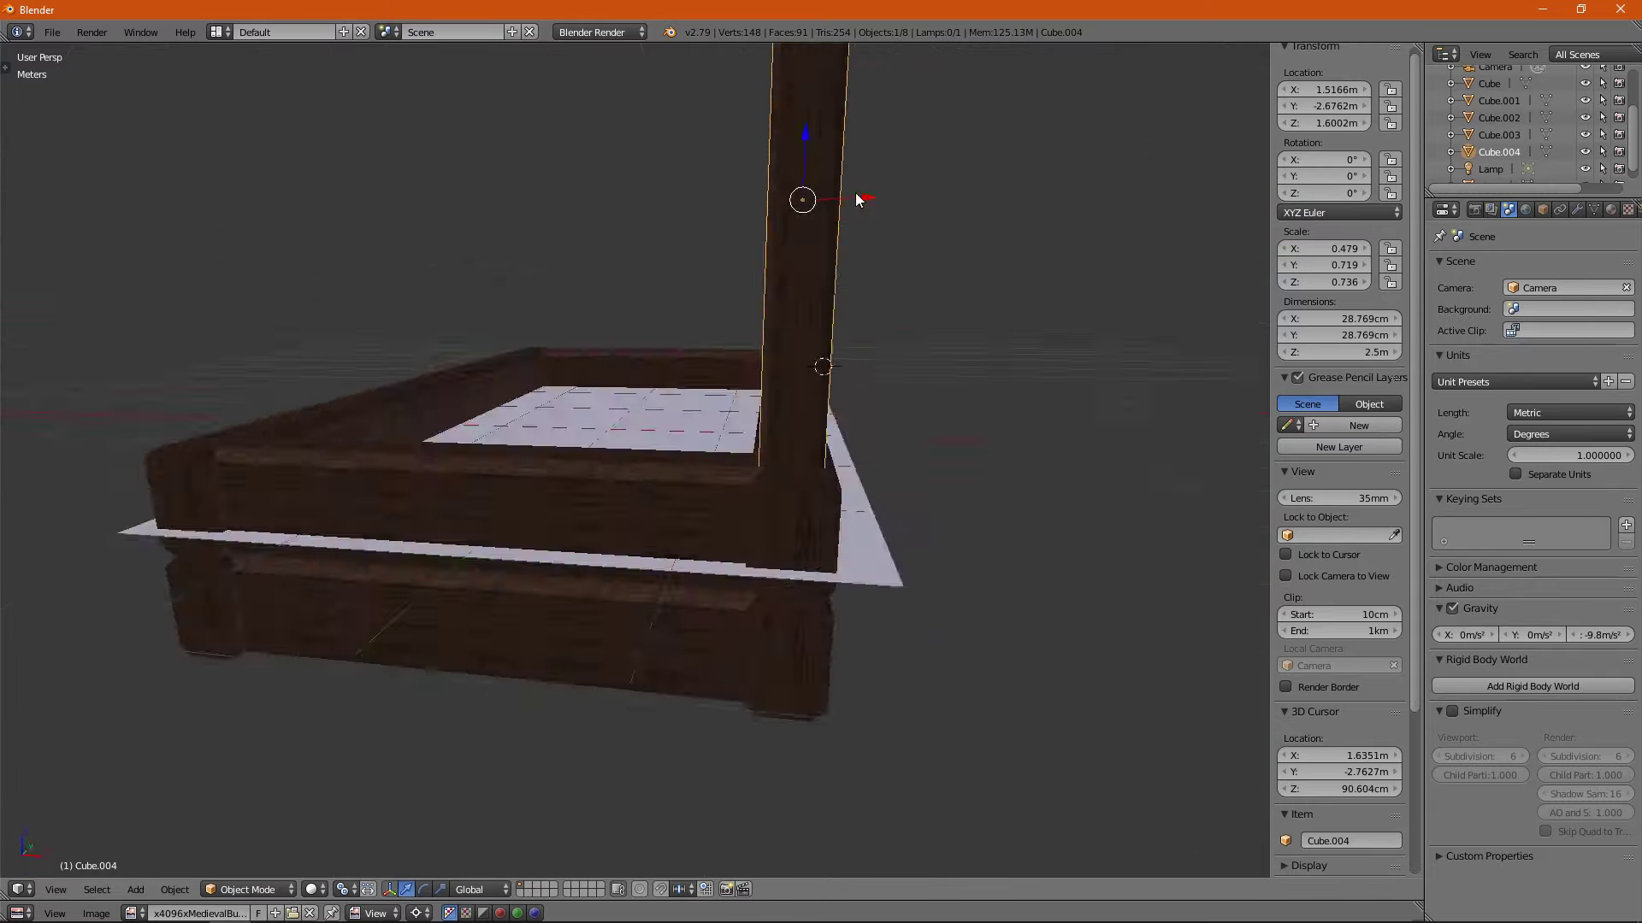
middle_drag(877, 208, 757, 394)
key(alt+g)
click(1578, 209)
Add a Mirror modifier to the post so it forms four corner legs.
click(1532, 267)
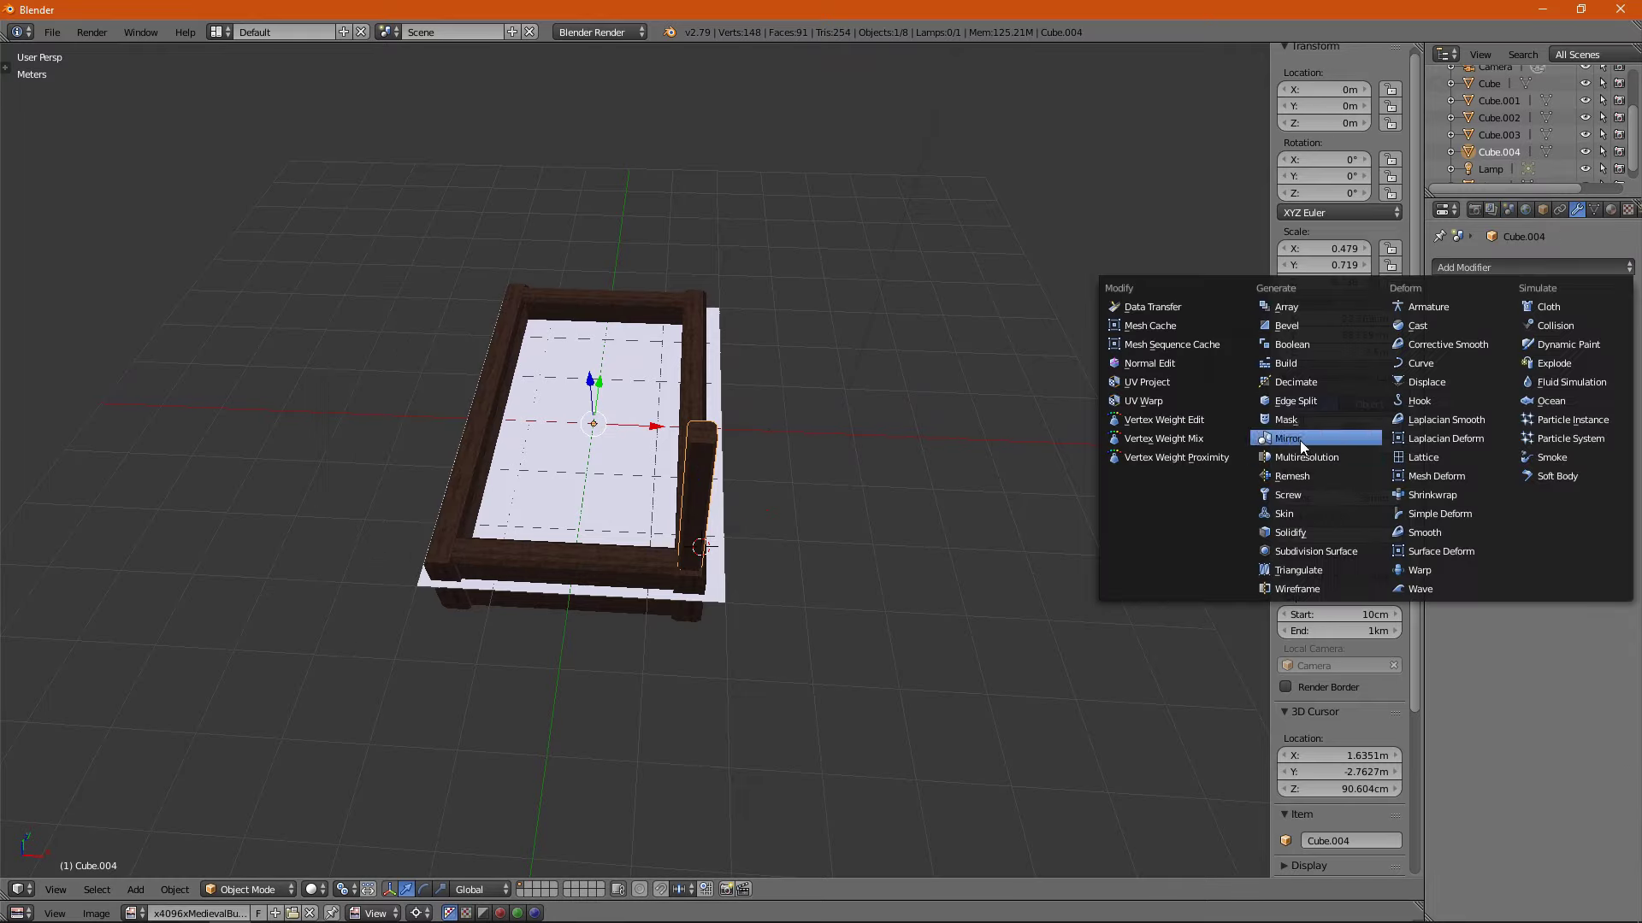
click(1300, 439)
middle_drag(682, 436, 1331, 351)
middle_drag(778, 506, 666, 526)
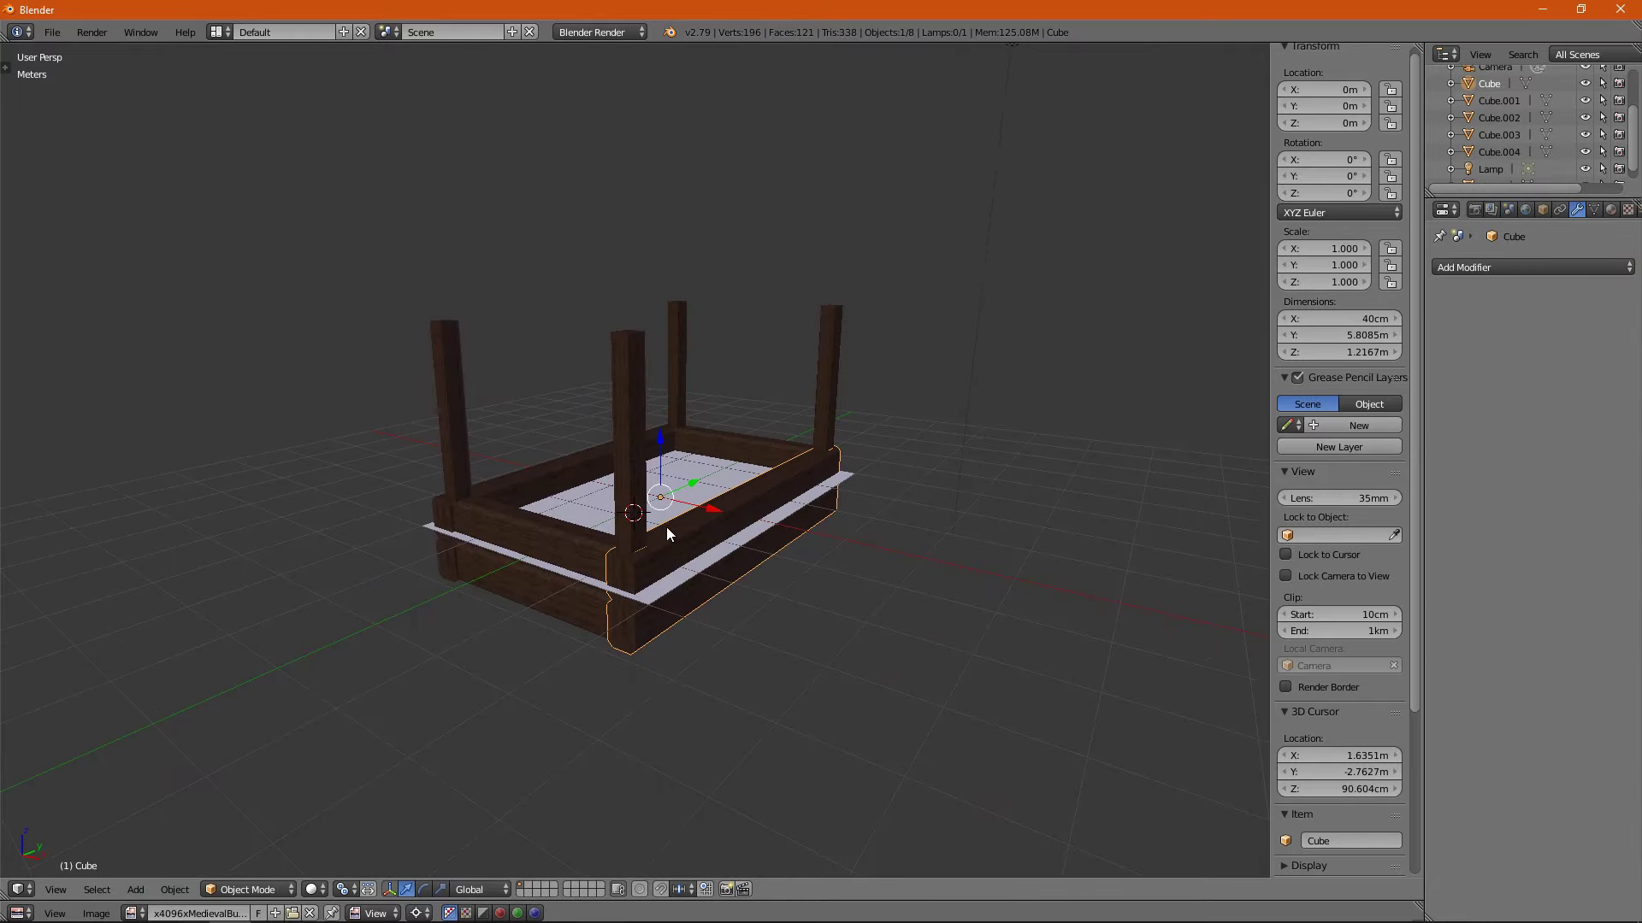
Select the front rail piece and raise it to the top of the legs.
right_click(699, 533)
key(Tab)
key(Tab)
right_click(663, 448)
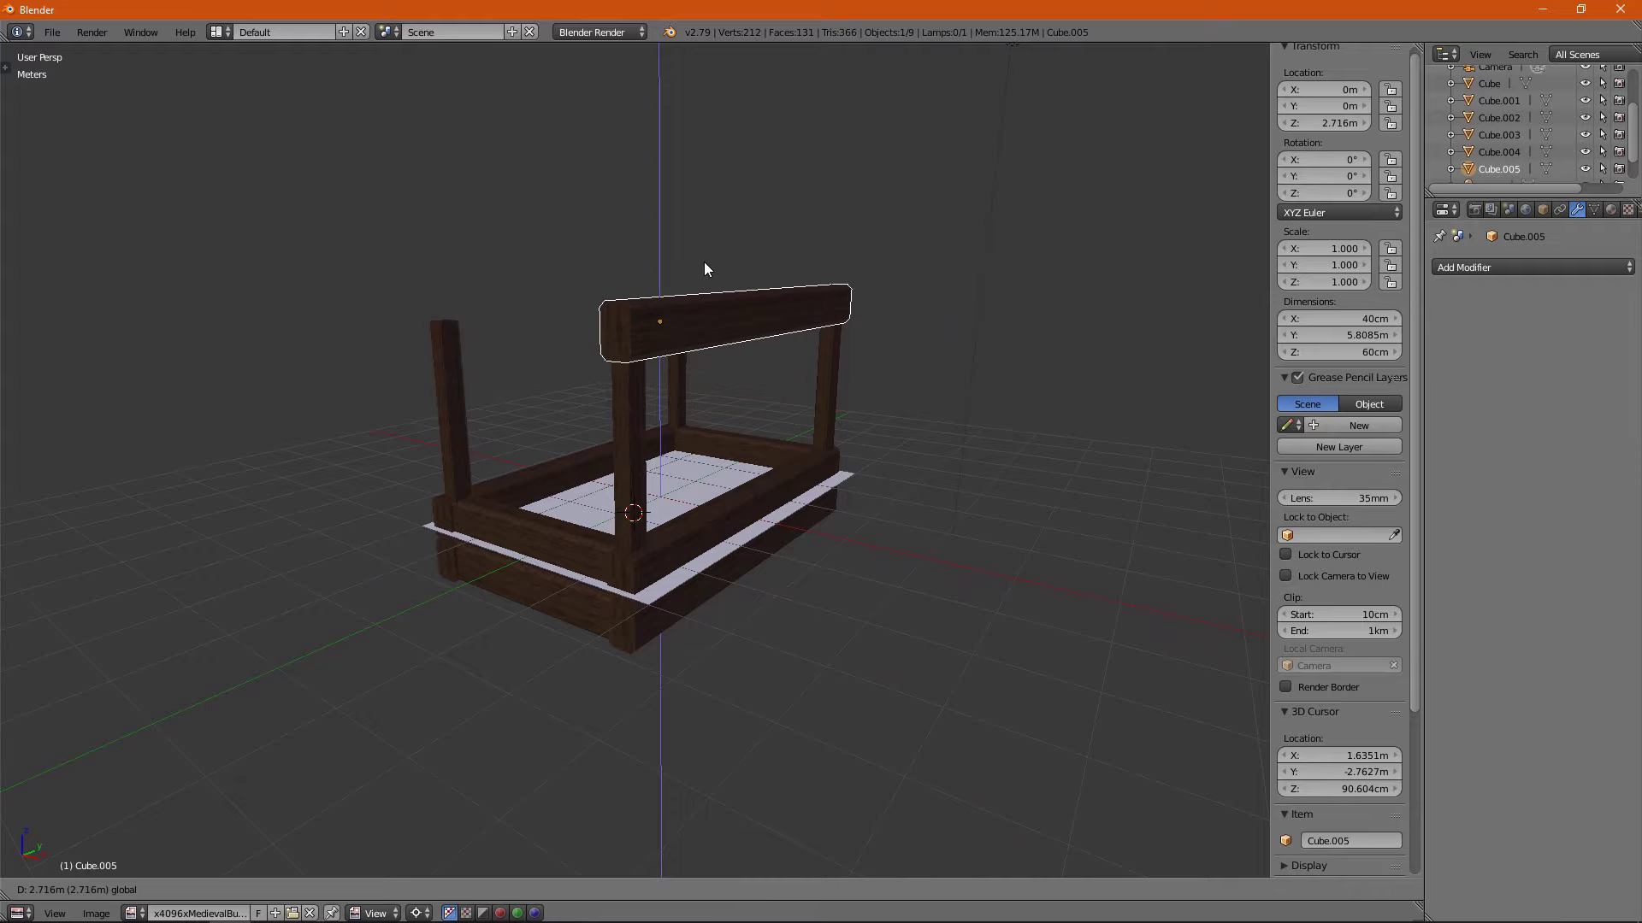
click(706, 261)
middle_drag(706, 261, 799, 295)
Mirror the top rail to the far side, replacing a wrongly added modifier.
click(1532, 266)
click(1341, 511)
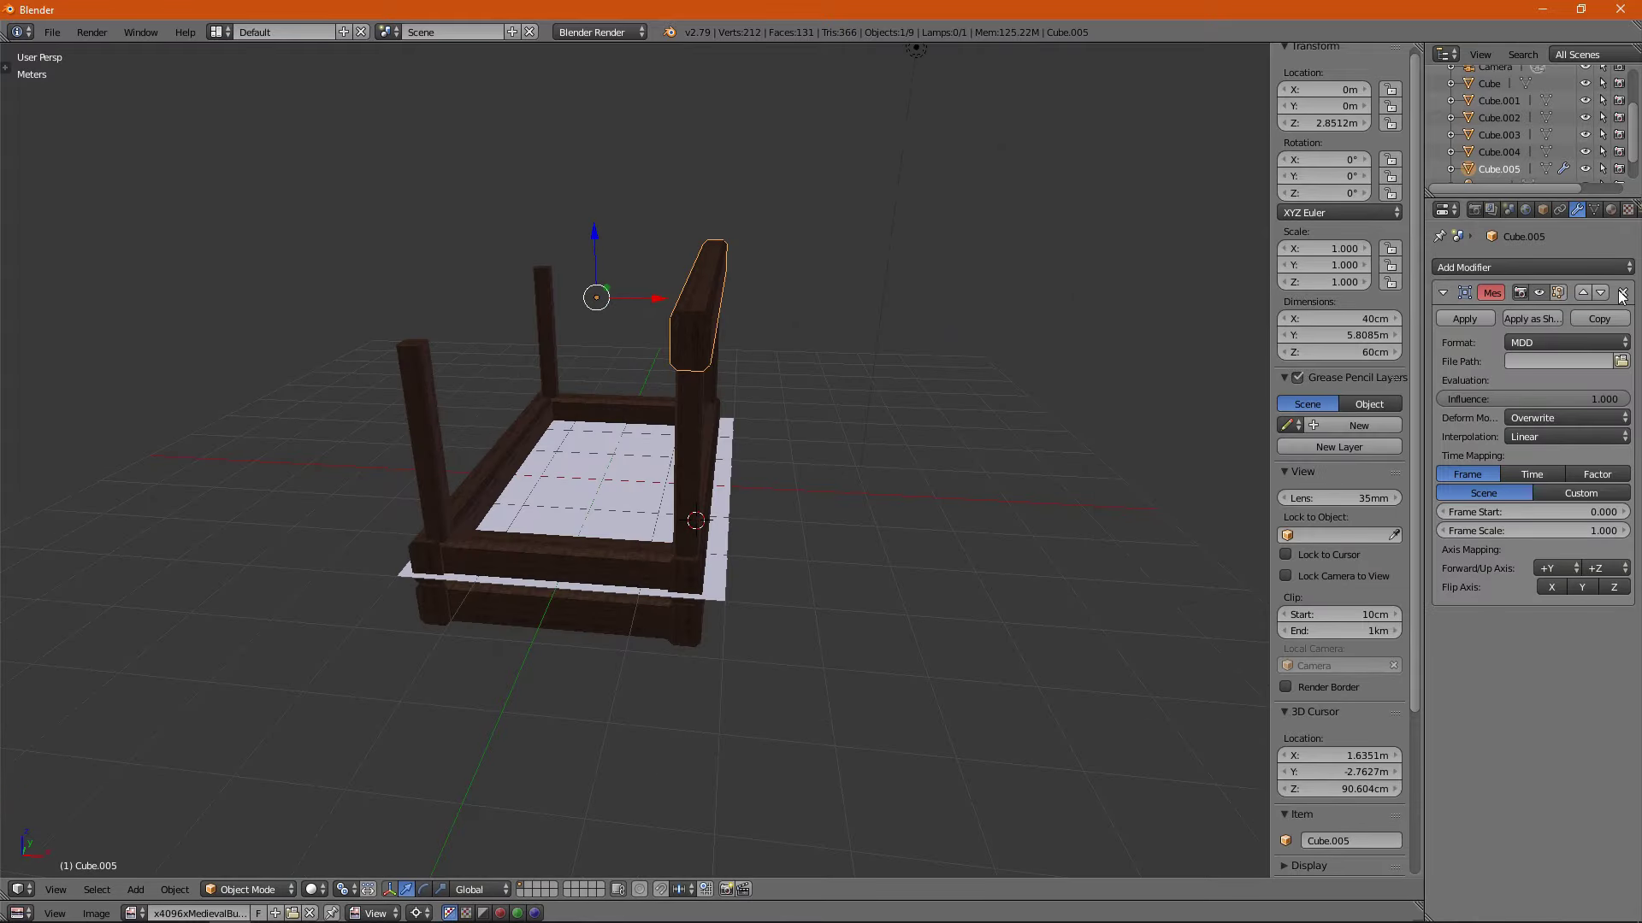
key(ctrl+z)
click(1533, 266)
click(1288, 438)
mouse_move(687, 265)
middle_down()
mouse_move(1074, 305)
mouse_move(940, 325)
middle_up()
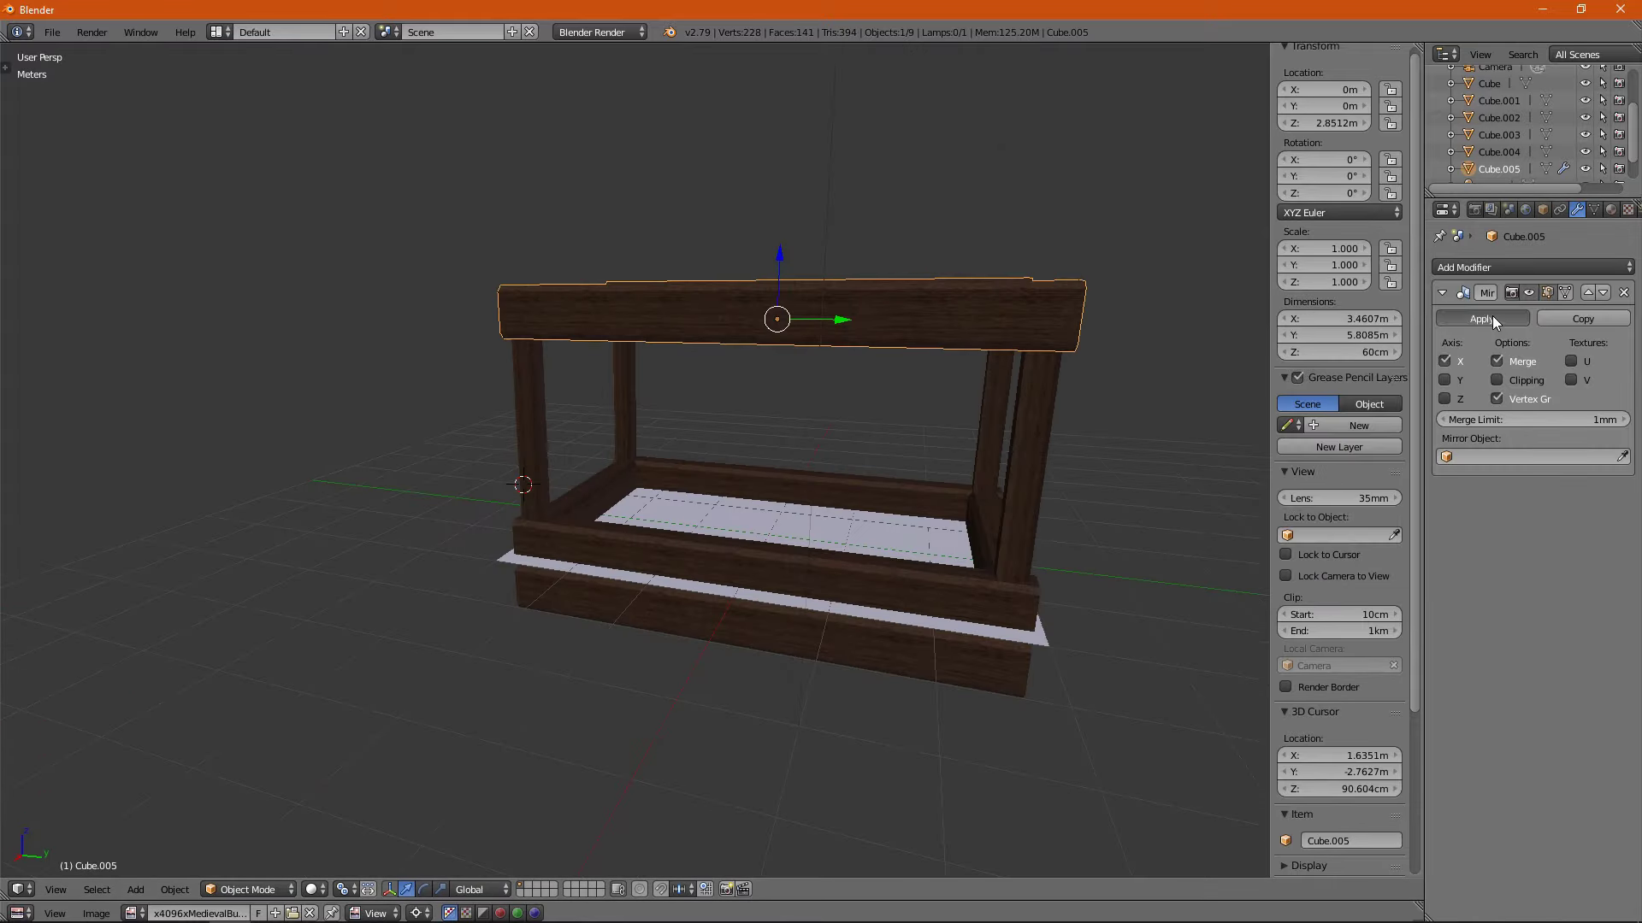
Duplicate the side rail and raise the copy straight up to the top.
right_click(908, 728)
key(Tab)
alt+right_click(907, 728)
key(Tab)
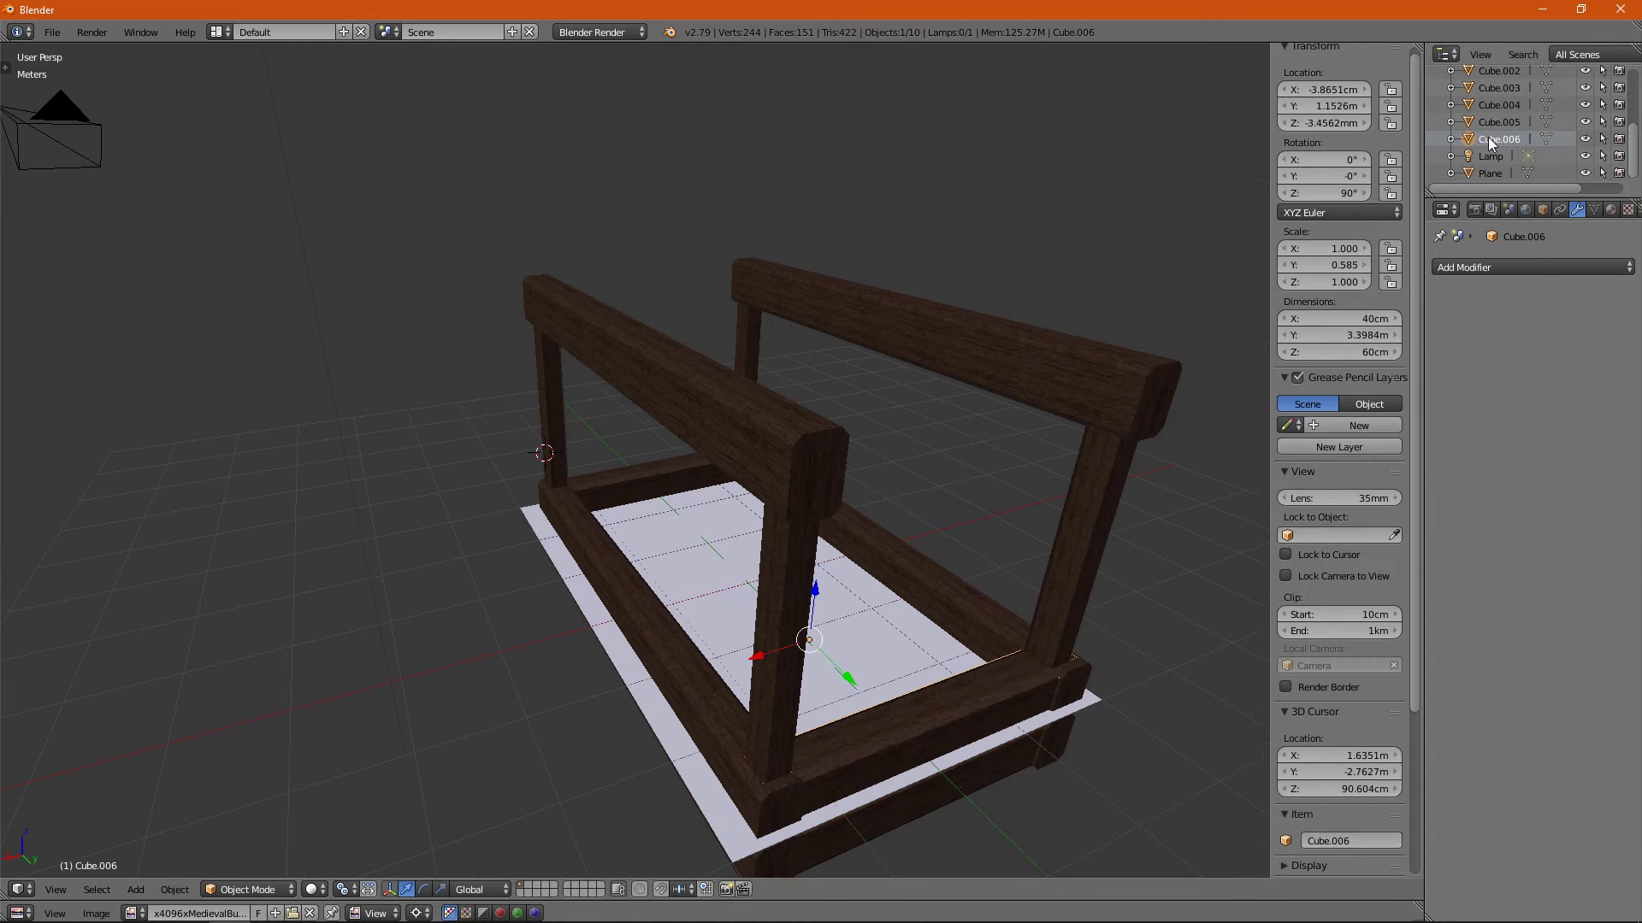
key(shift+d)
key(z)
click(946, 333)
click(1532, 267)
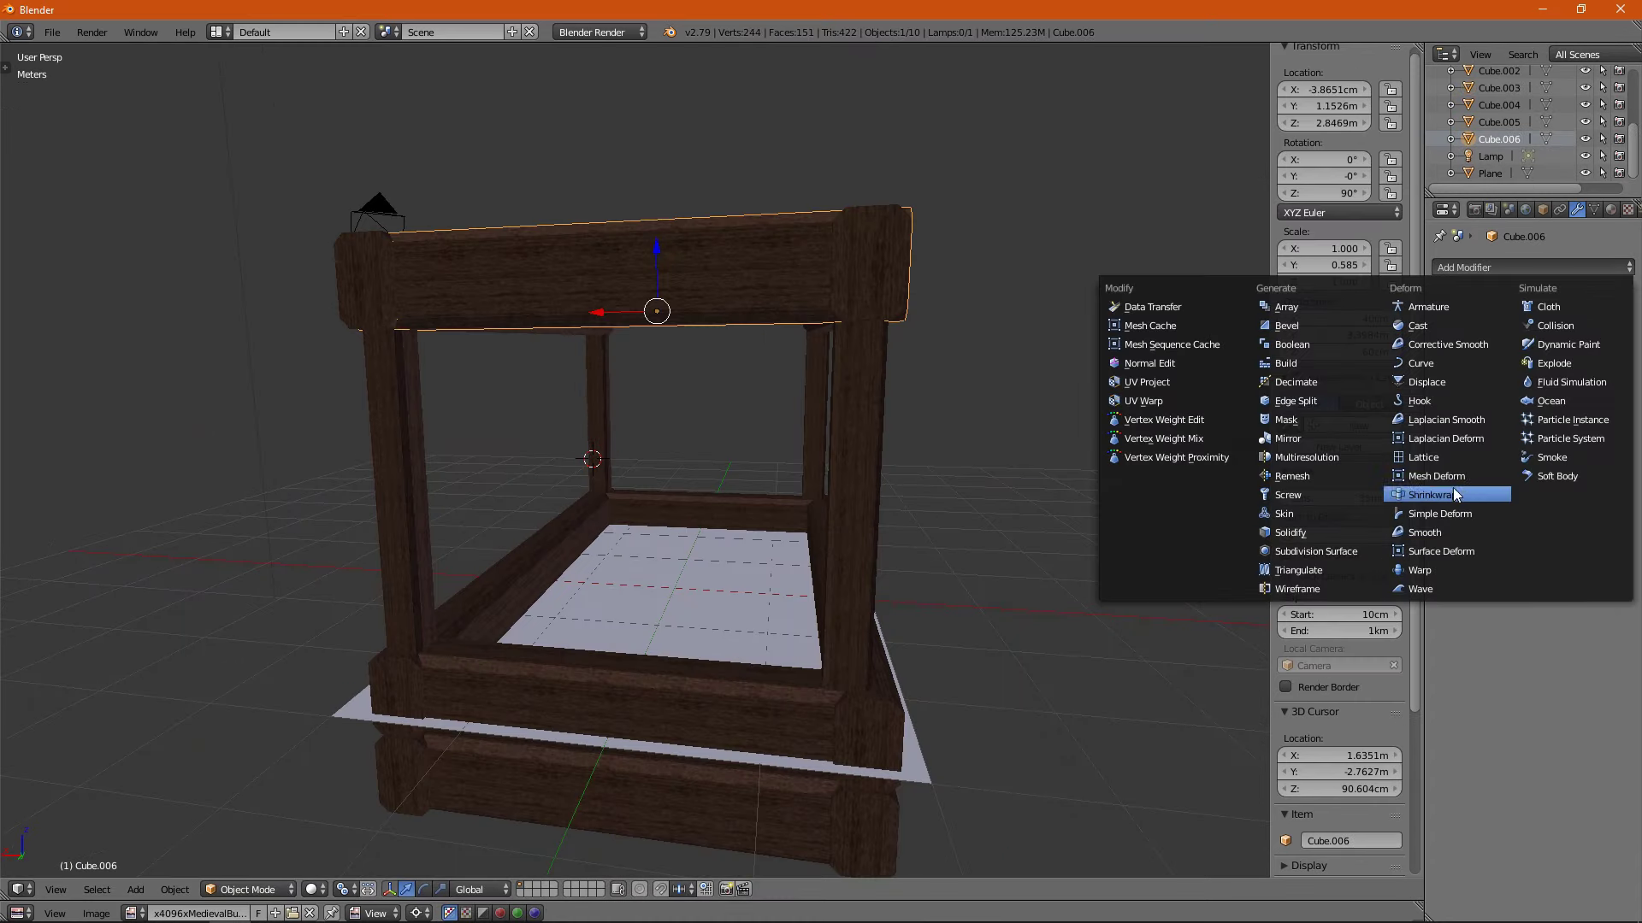
key(Escape)
mouse_move(1450, 383)
middle_down()
mouse_move(977, 367)
mouse_move(850, 224)
mouse_move(790, 330)
mouse_move(643, 234)
mouse_move(773, 326)
mouse_move(788, 296)
mouse_move(1111, 359)
middle_up()
Recenter the rail's origin via Set Origin and set its height to 40 cm.
key(space)
text(Set Origi)
key(Return)
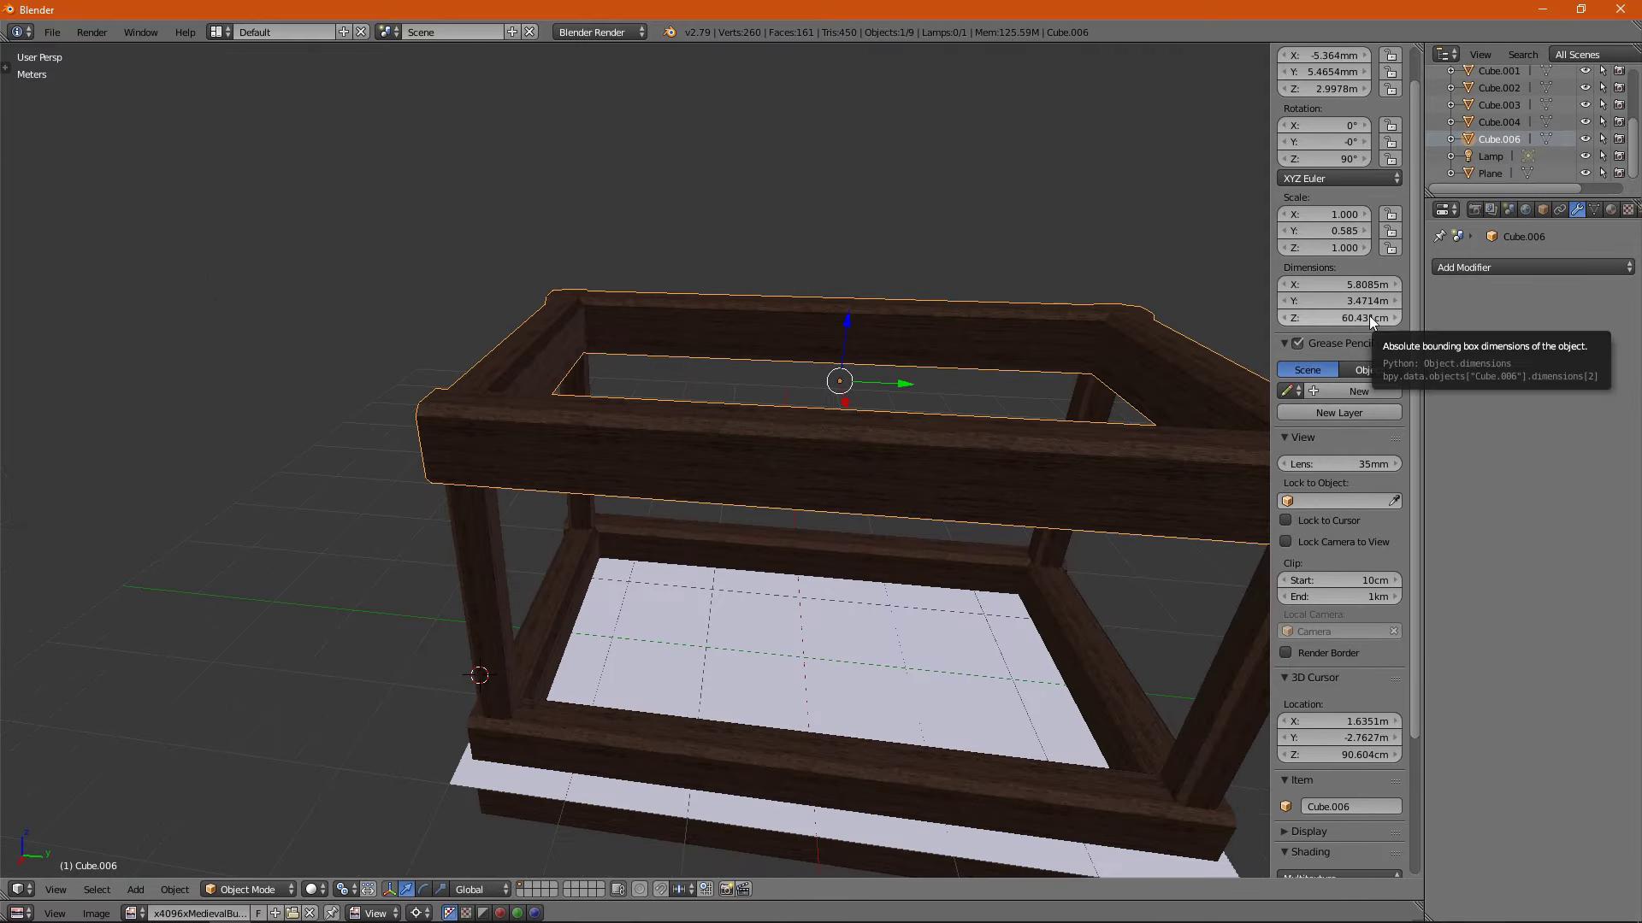
key(Return)
key(g)
key(z)
click(836, 139)
scroll(949, 402, down, 4)
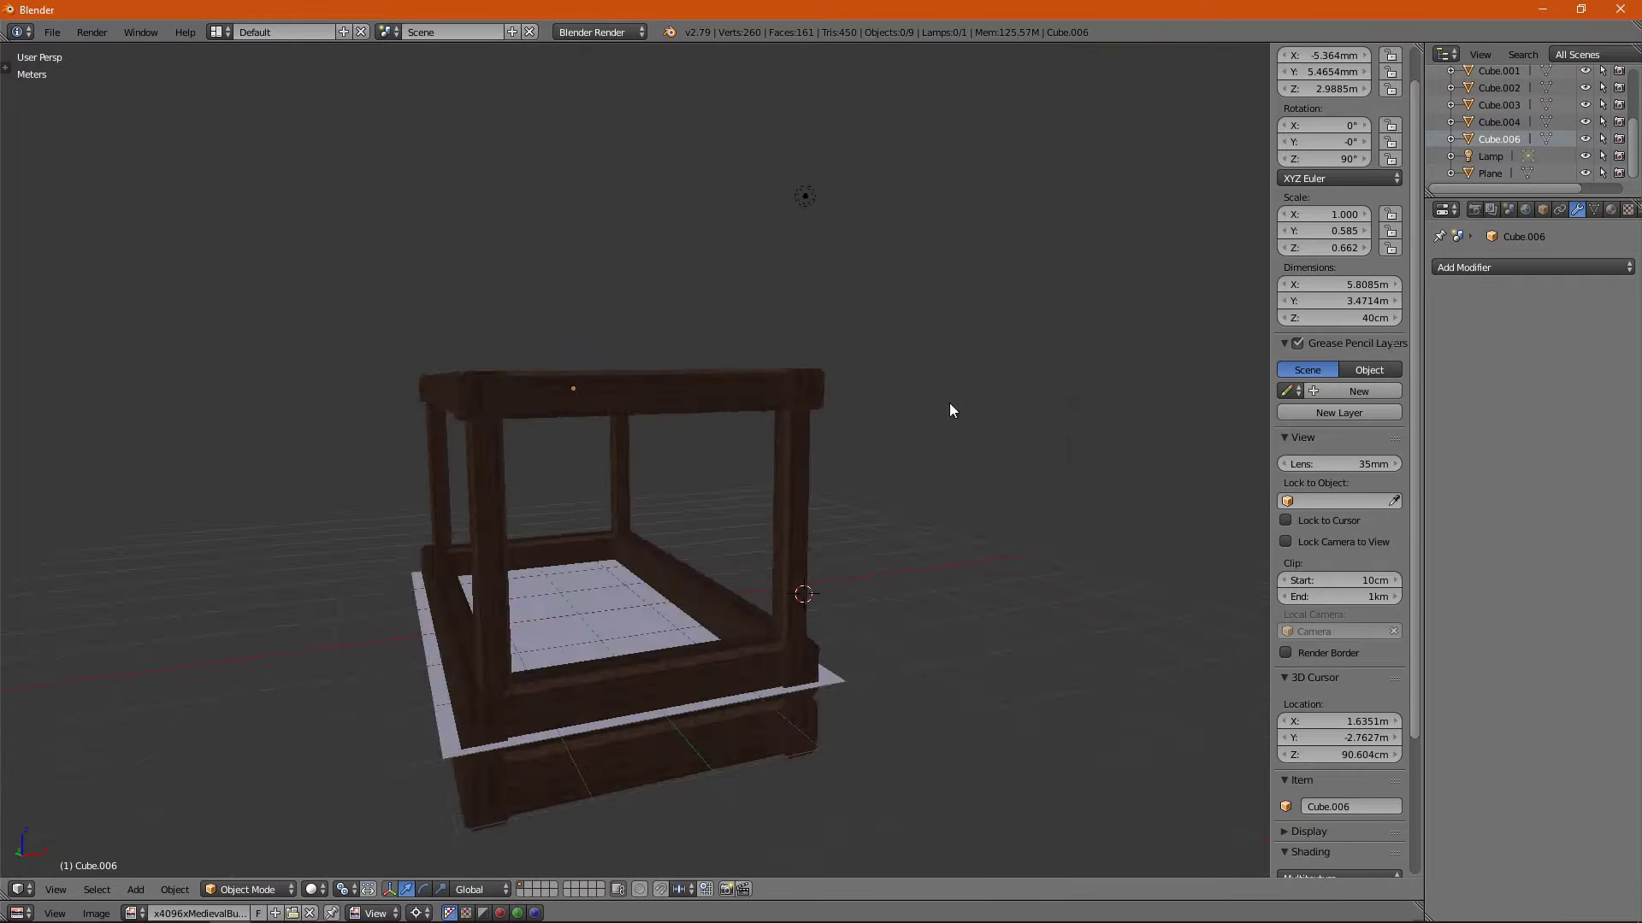
key(a)
mouse_move(950, 403)
middle_down()
mouse_move(793, 515)
mouse_move(809, 561)
middle_up()
right_click(1012, 517)
key(Tab)
Duplicate a leg and place the copy in the middle of the frame.
key(shift+d)
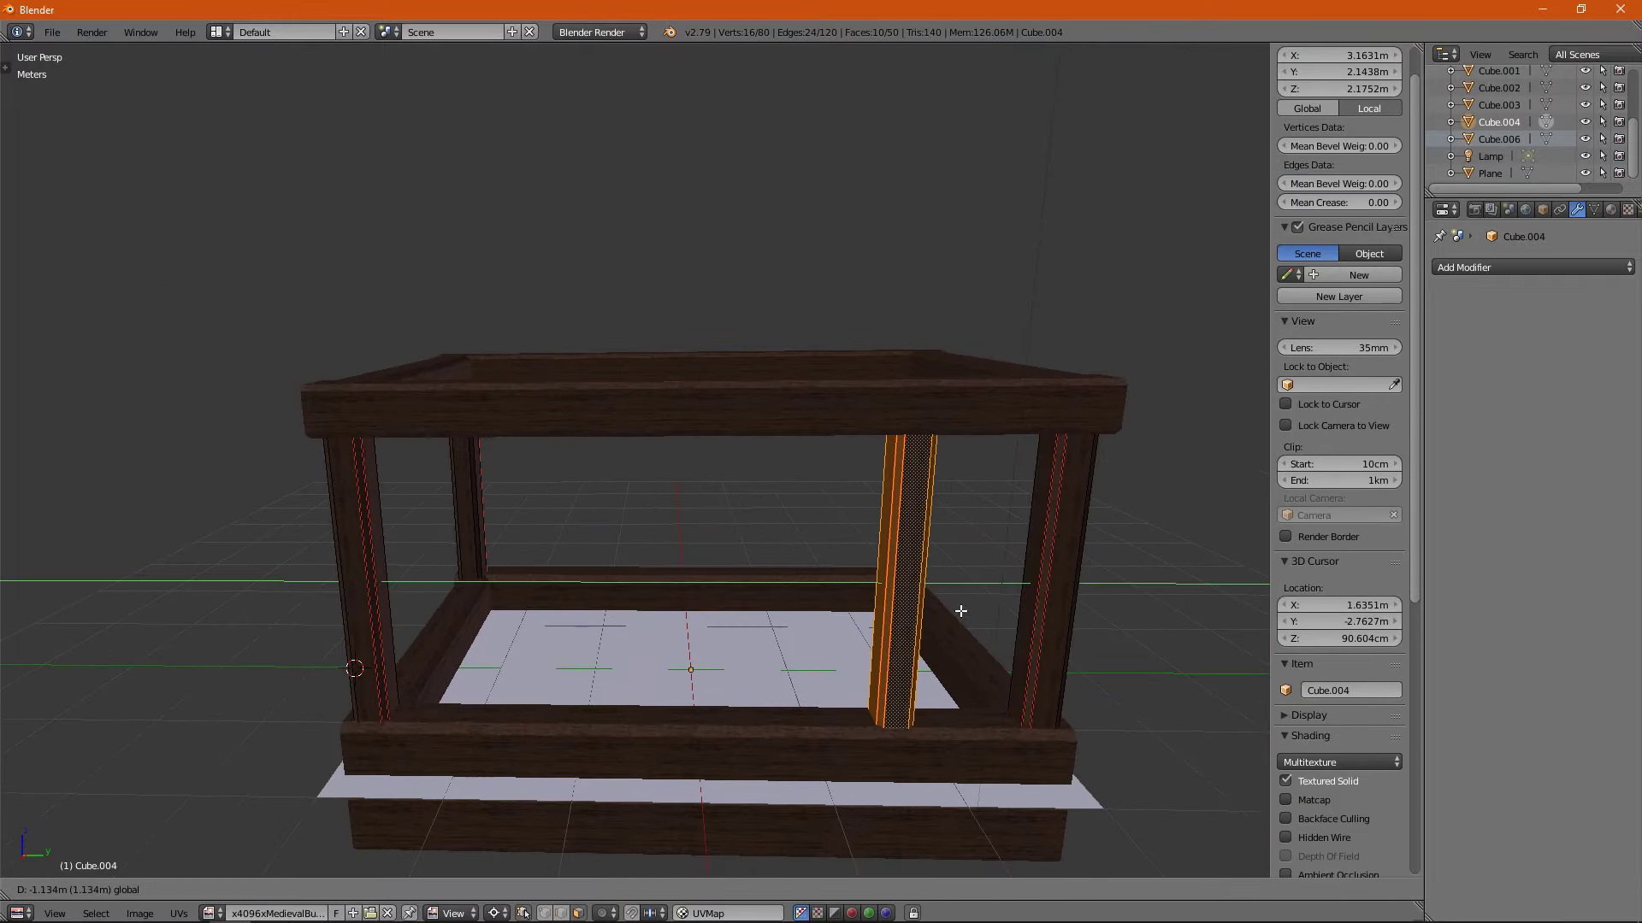
click(893, 632)
mouse_move(894, 632)
middle_down()
mouse_move(1040, 584)
mouse_move(832, 623)
mouse_move(886, 562)
mouse_move(621, 530)
mouse_move(672, 525)
middle_up()
scroll(844, 569, up, 1)
scroll(844, 569, down, 3)
key(ctrl+l)
key(Tab)
Add a cylinder at the 3D cursor and rotate it to lie horizontally.
scroll(622, 530, down, 3)
key(a)
key(t)
scroll(672, 525, up, 3)
click(82, 181)
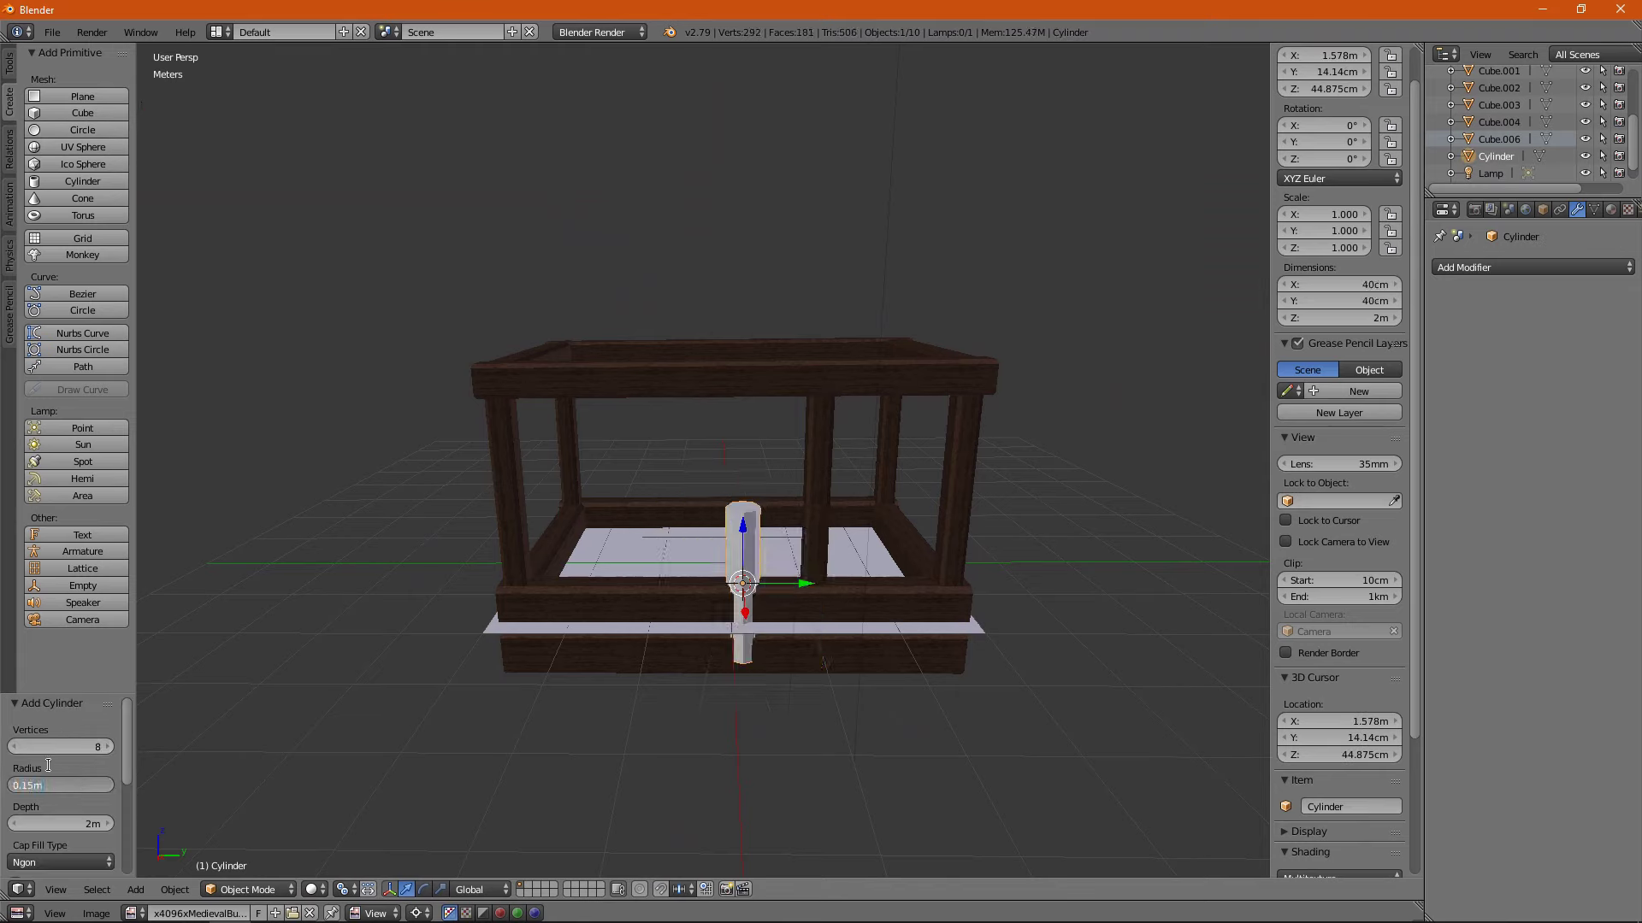
key(x)
click(650, 562)
Delete the cylinder's end cap faces and select all of the log's faces.
key(Tab)
scroll(725, 613, up, 5)
middle_drag(725, 614, 802, 503)
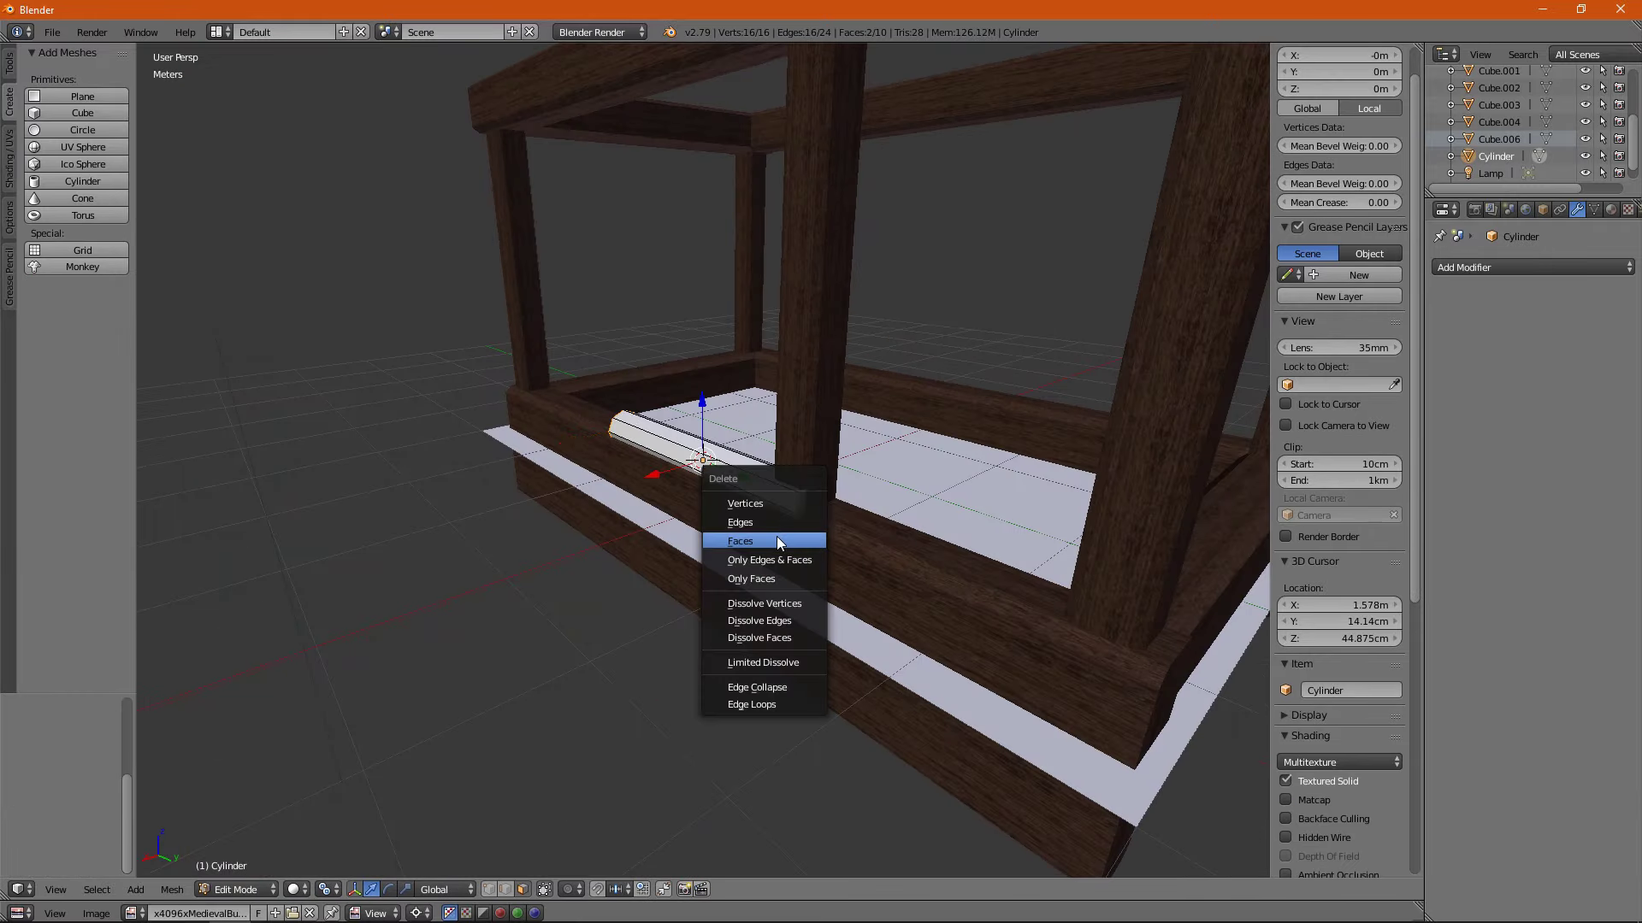
click(776, 541)
key(a)
drag(272, 880, 272, 218)
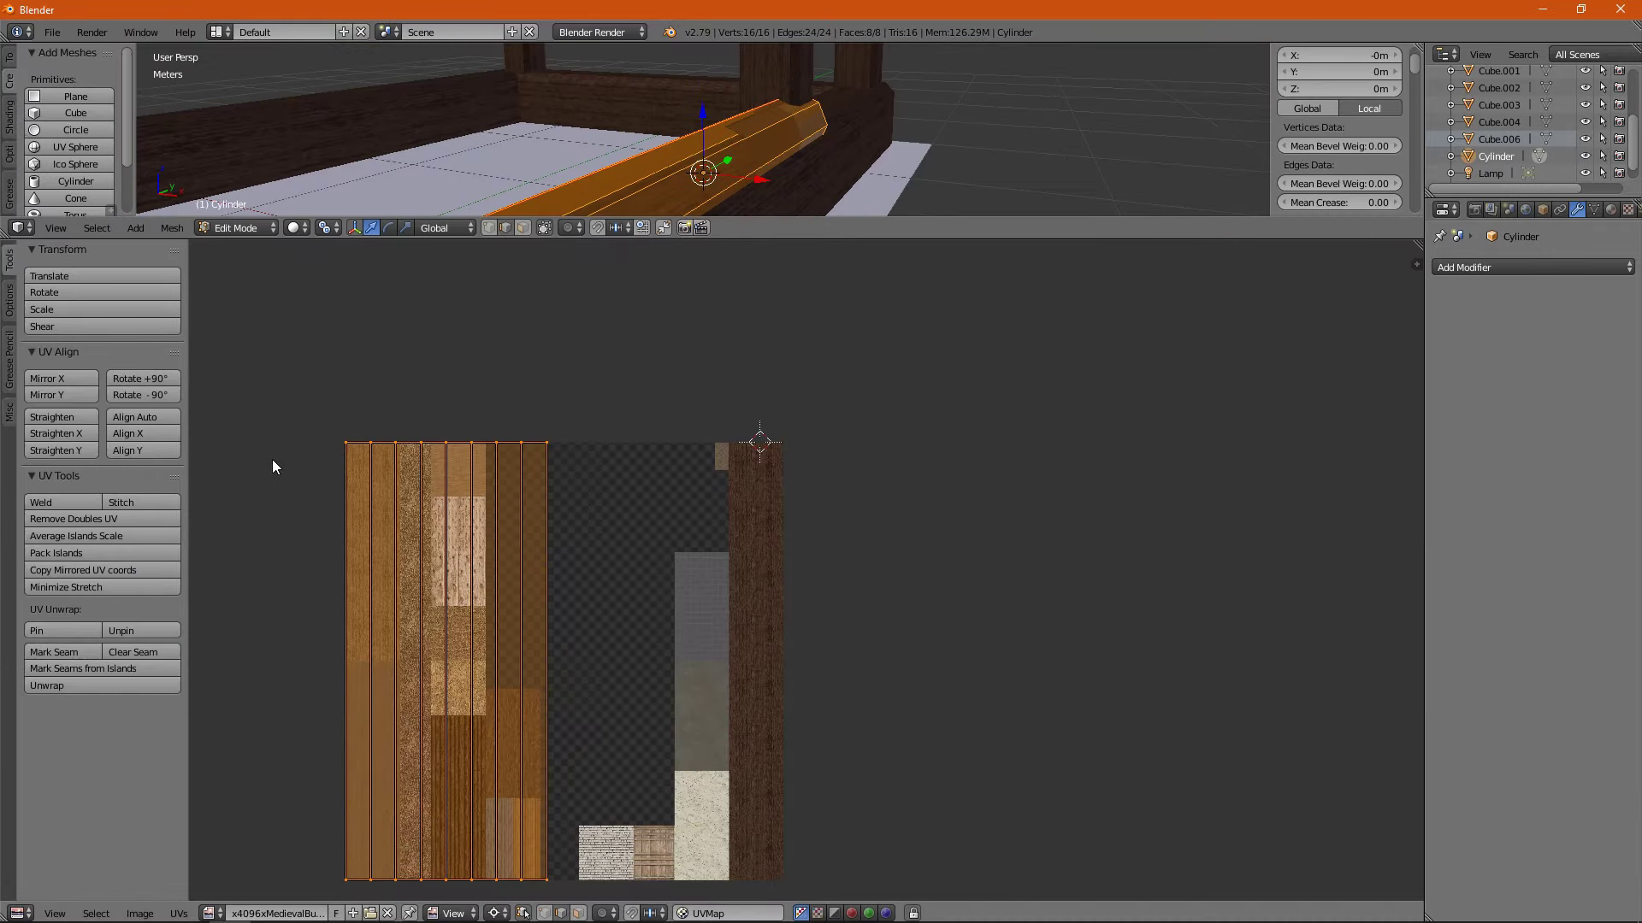
Shrink the log's UV strips and place them onto the bark texture.
key(s)
key(g)
scroll(390, 510, up, 3)
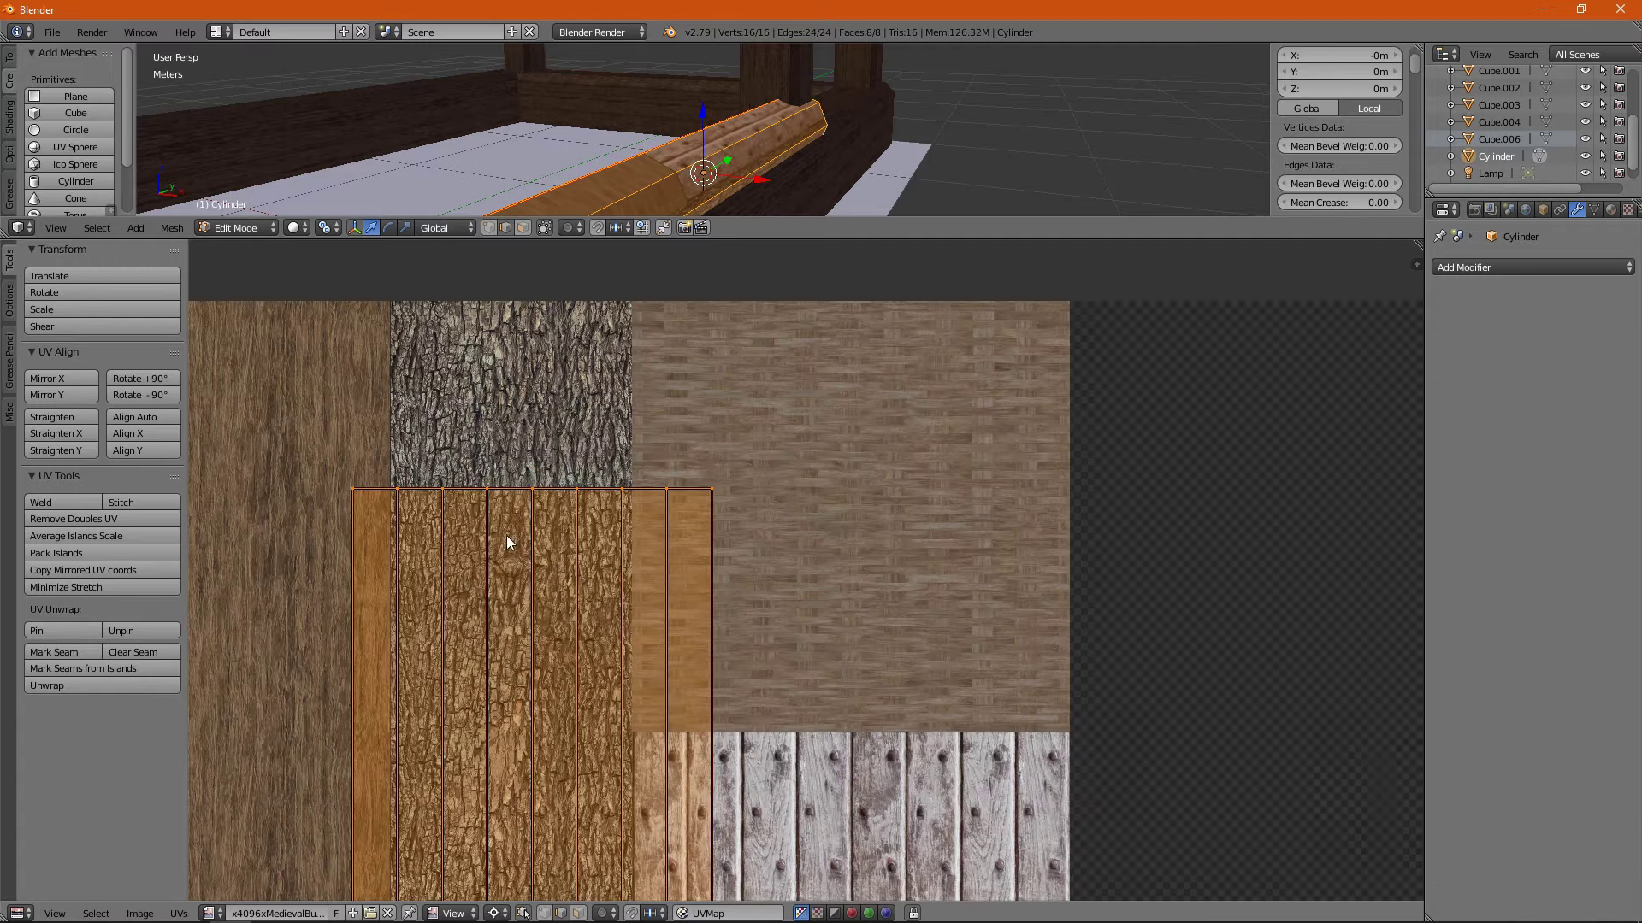
click(546, 539)
scroll(547, 547, up, 1)
scroll(547, 569, up, 2)
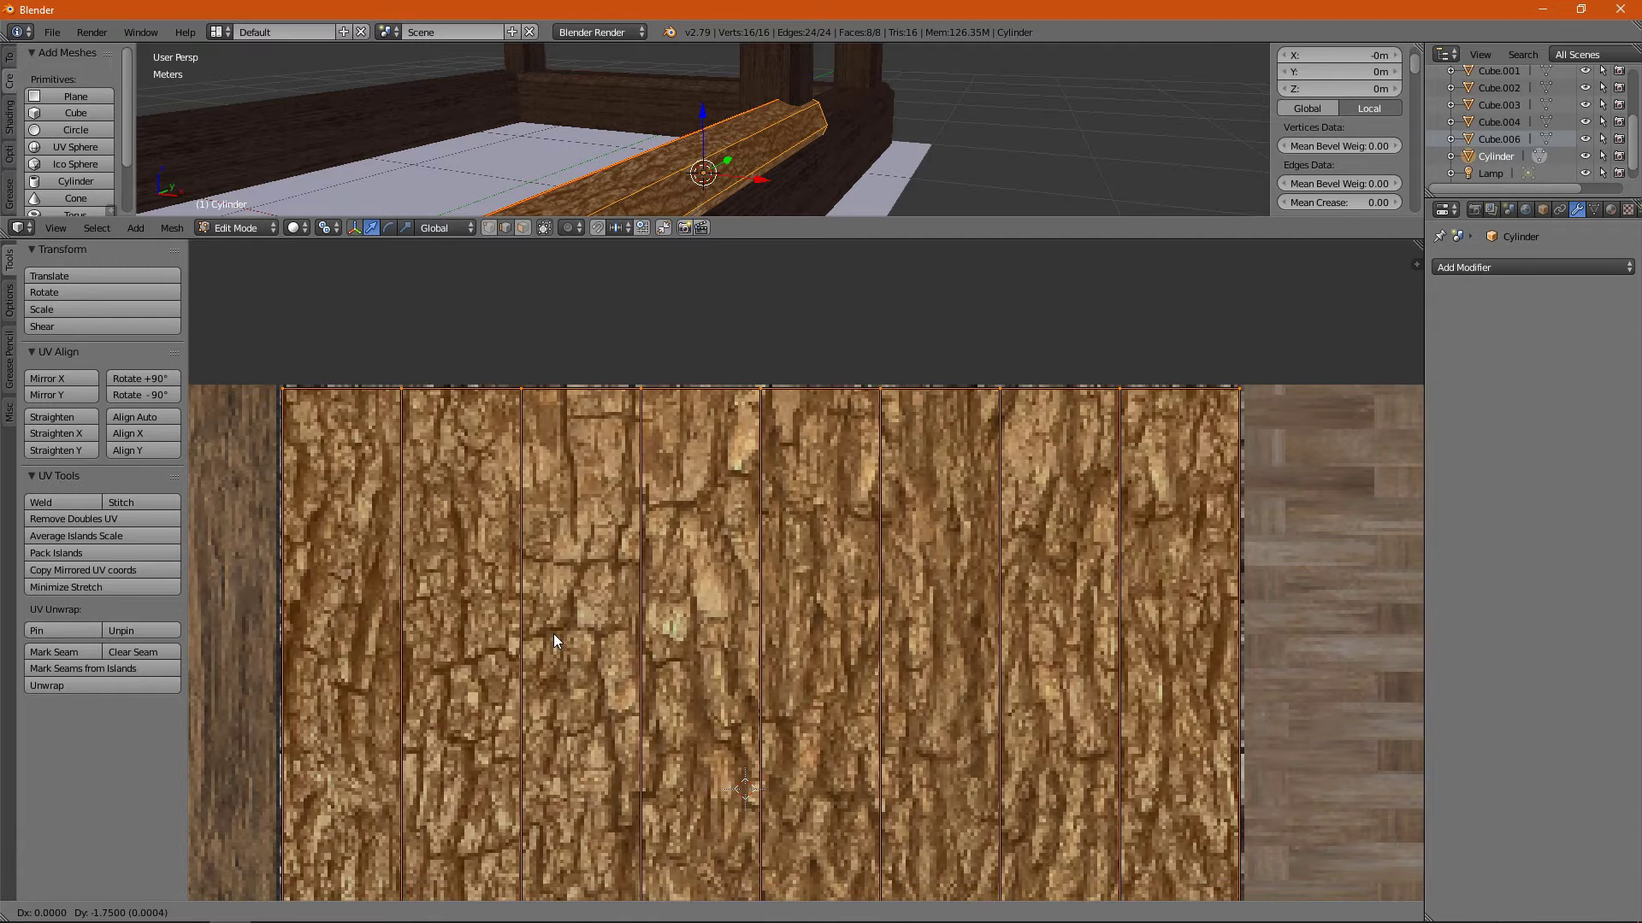
scroll(725, 415, down, 8)
drag(753, 240, 753, 613)
scroll(520, 807, down, 2)
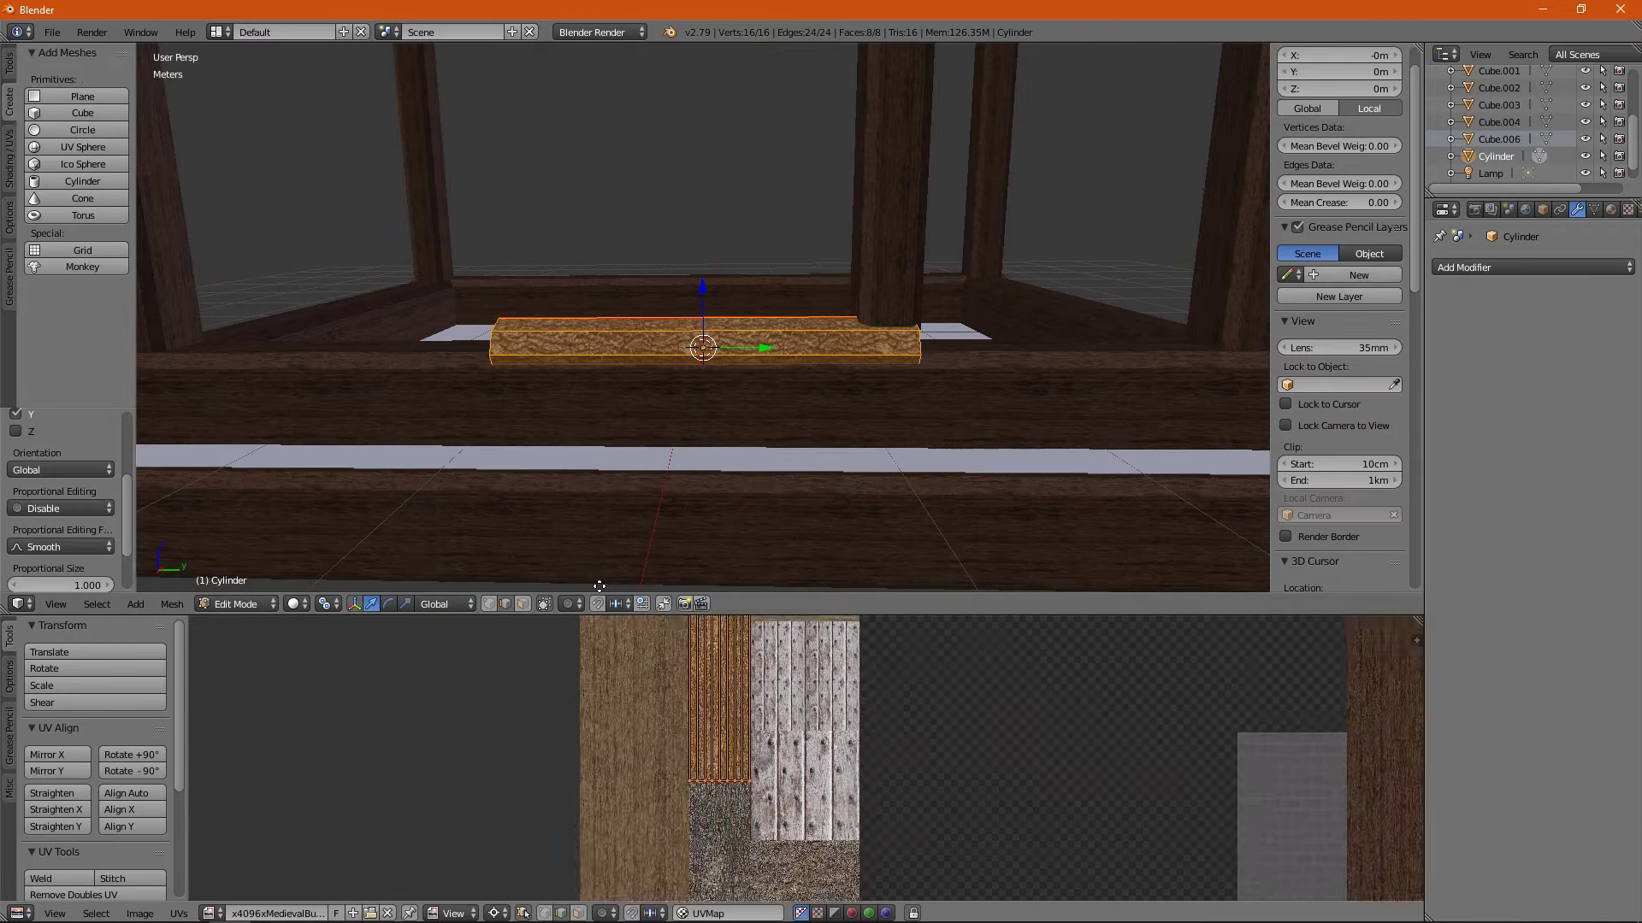
Raise the selected vertex ring along Z and select the whole log mesh.
middle_drag(599, 342, 476, 411)
key(g)
key(z)
click(494, 427)
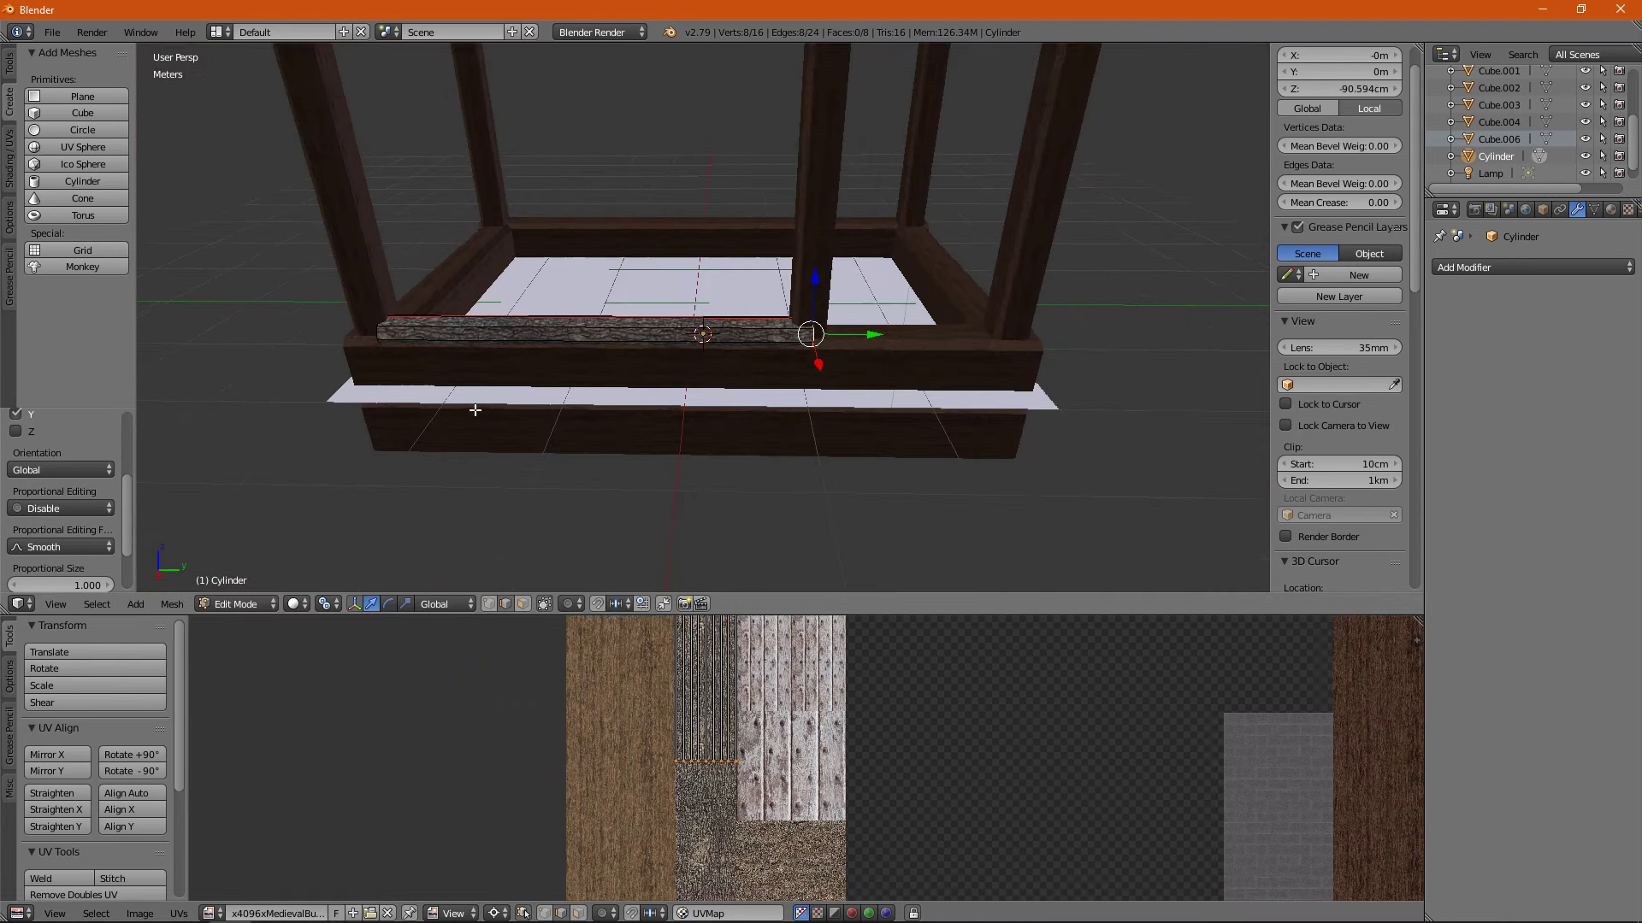
key(a)
scroll(440, 338, up, 4)
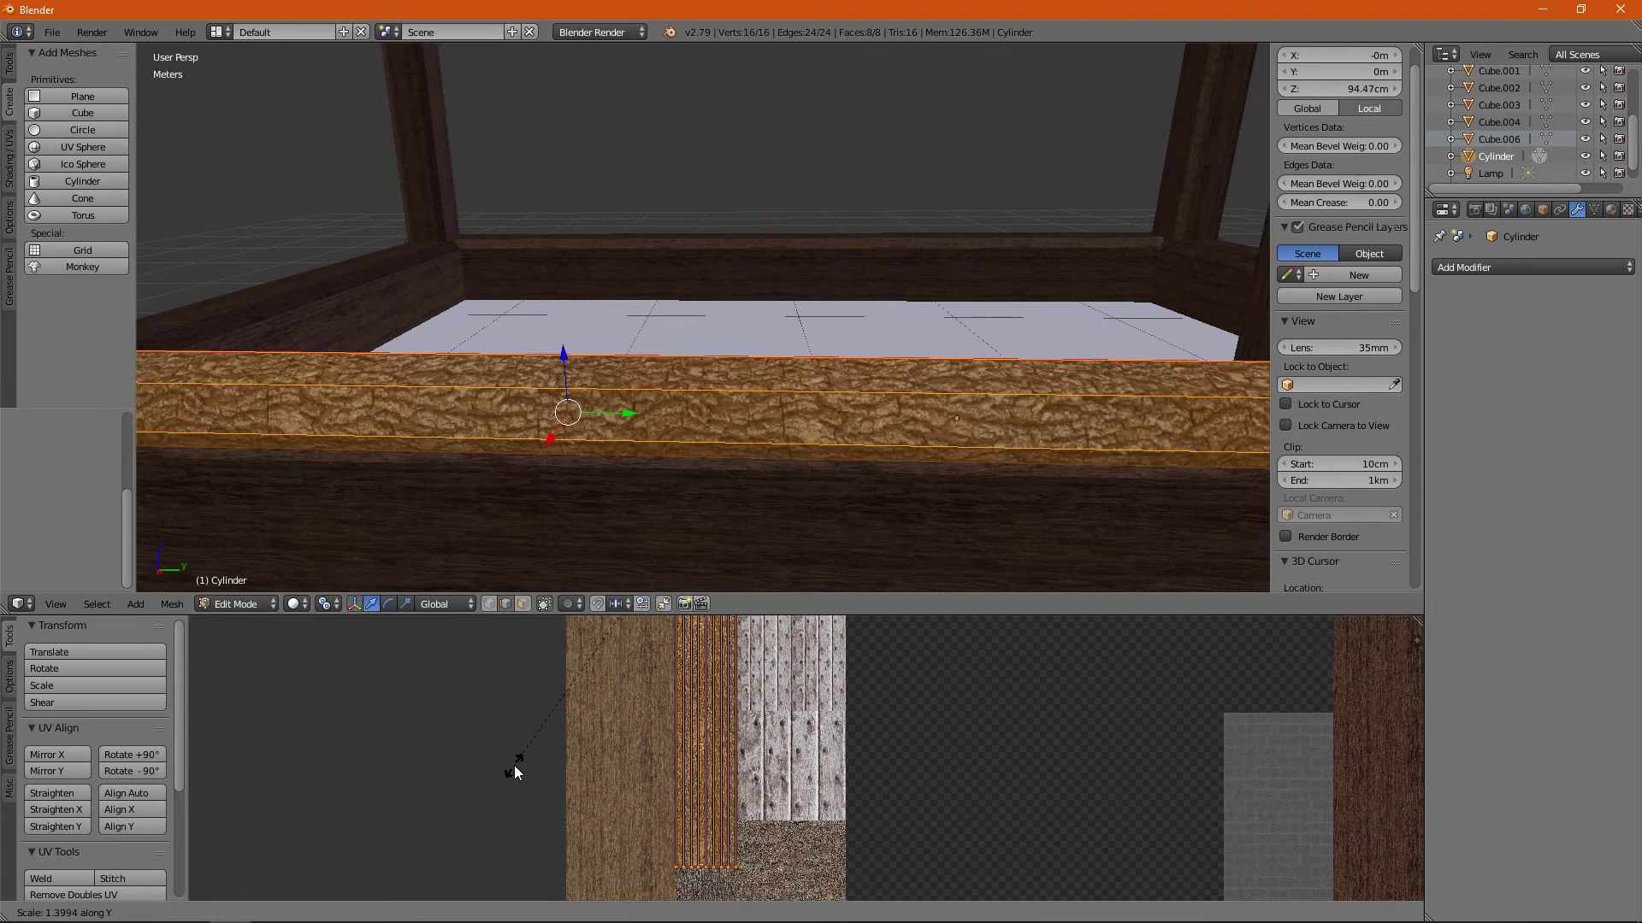
scroll(628, 364, down, 1)
Add a loop cut across the log and check it from above and obliquely.
key(ctrl+r)
click(628, 364)
middle_drag(628, 364, 631, 518)
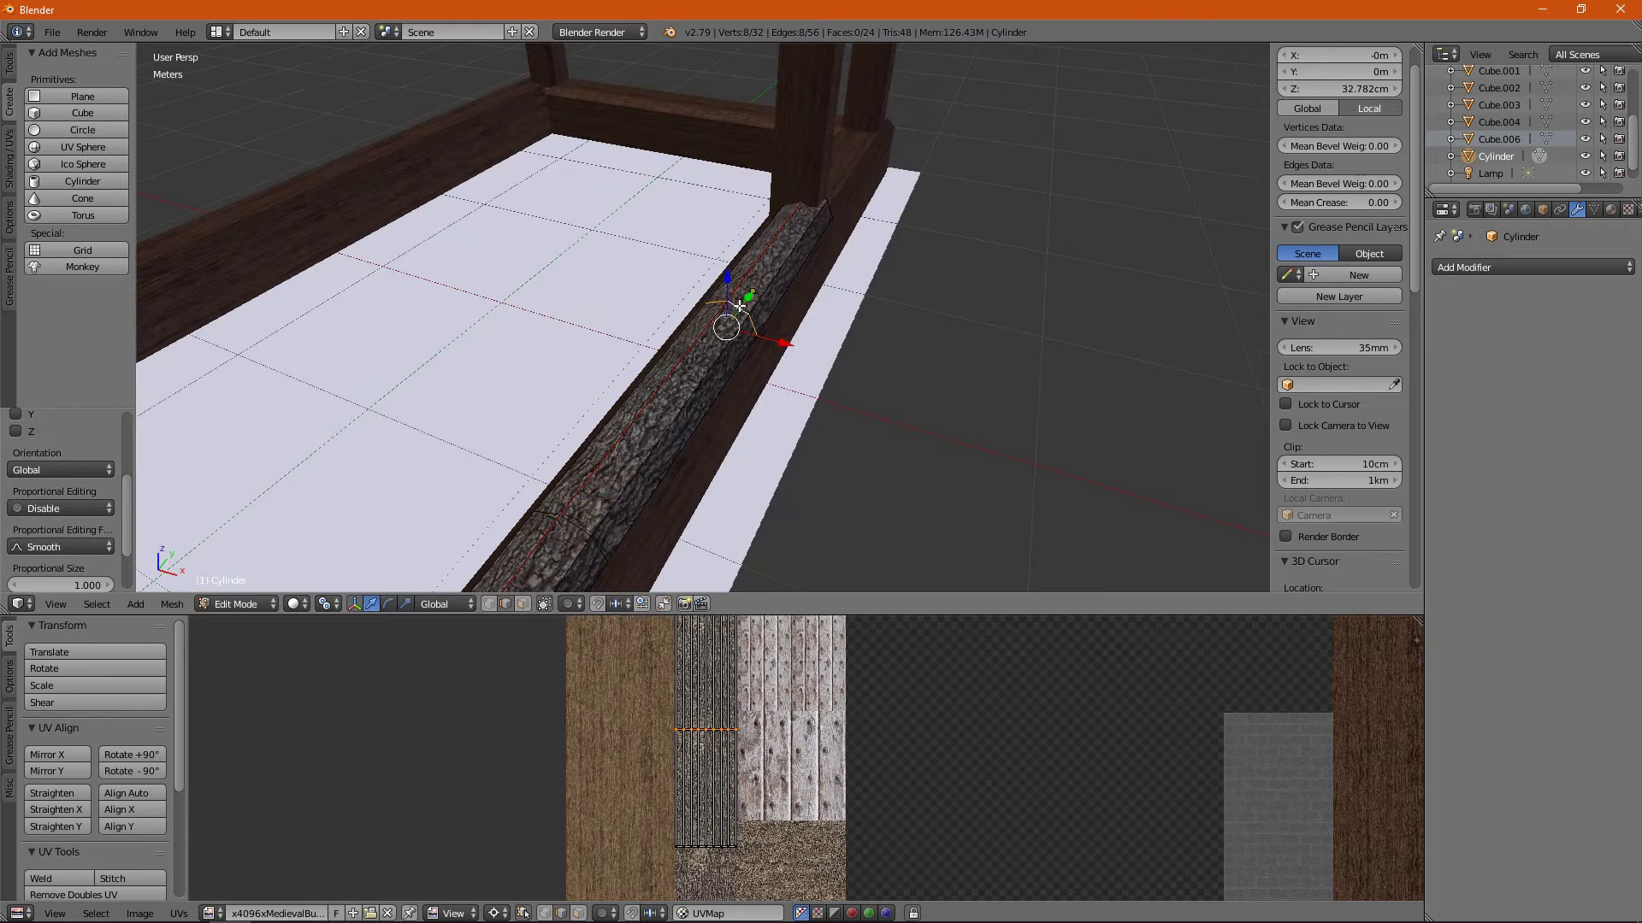
middle_drag(725, 290, 542, 465)
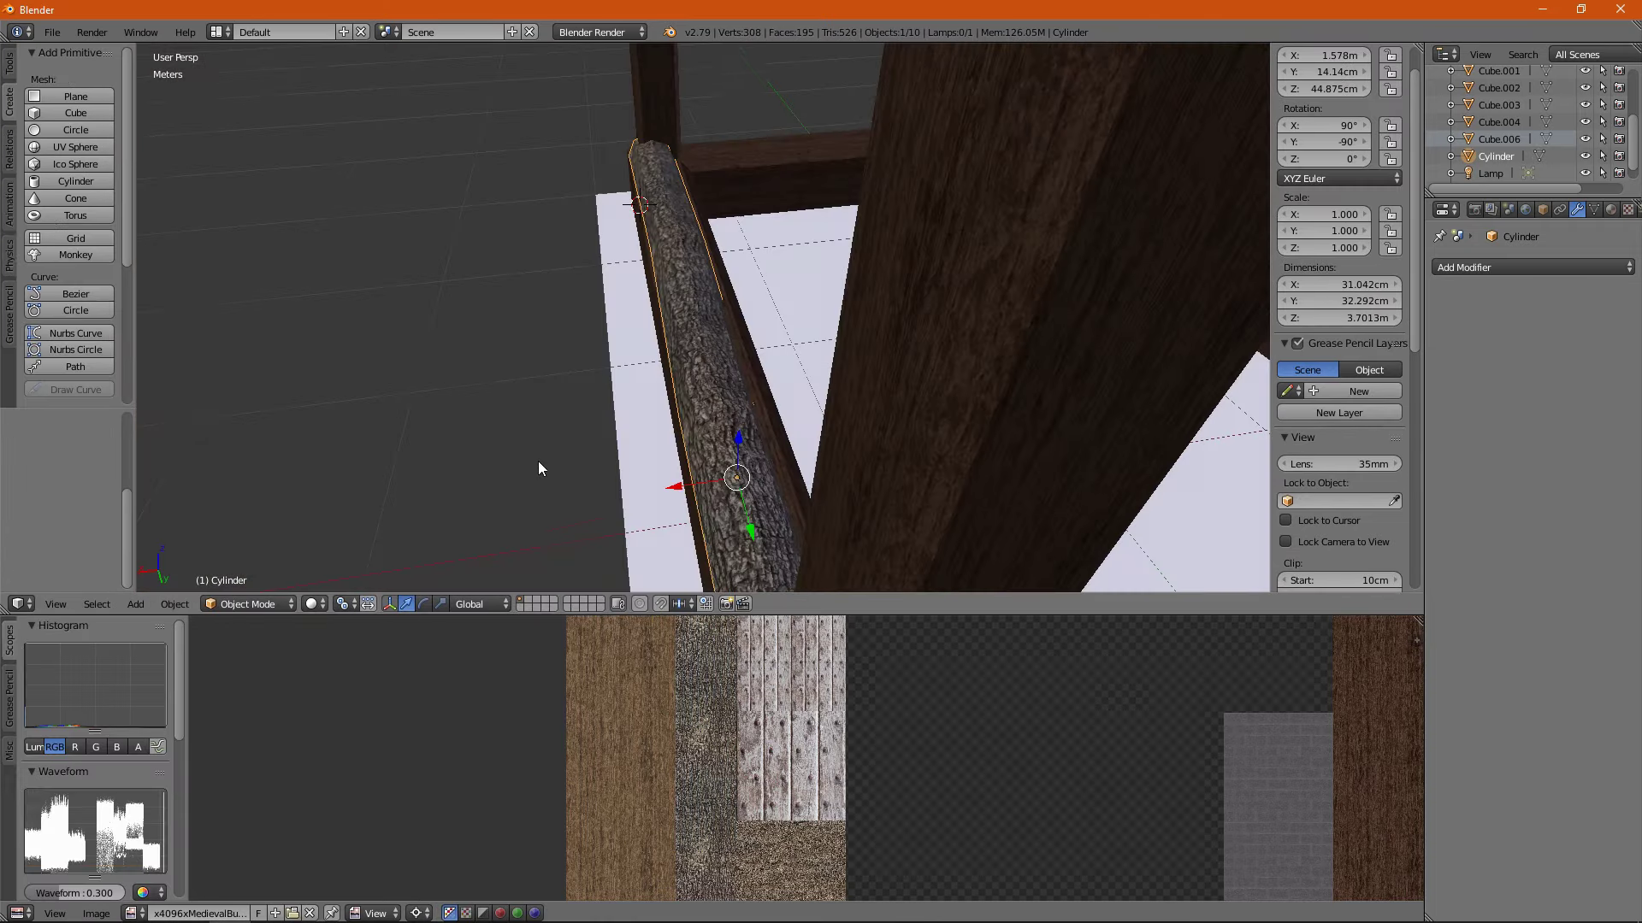
Nudge the base bark log into place and scale it down slightly.
key(g)
click(589, 217)
scroll(589, 218, down, 4)
key(Tab)
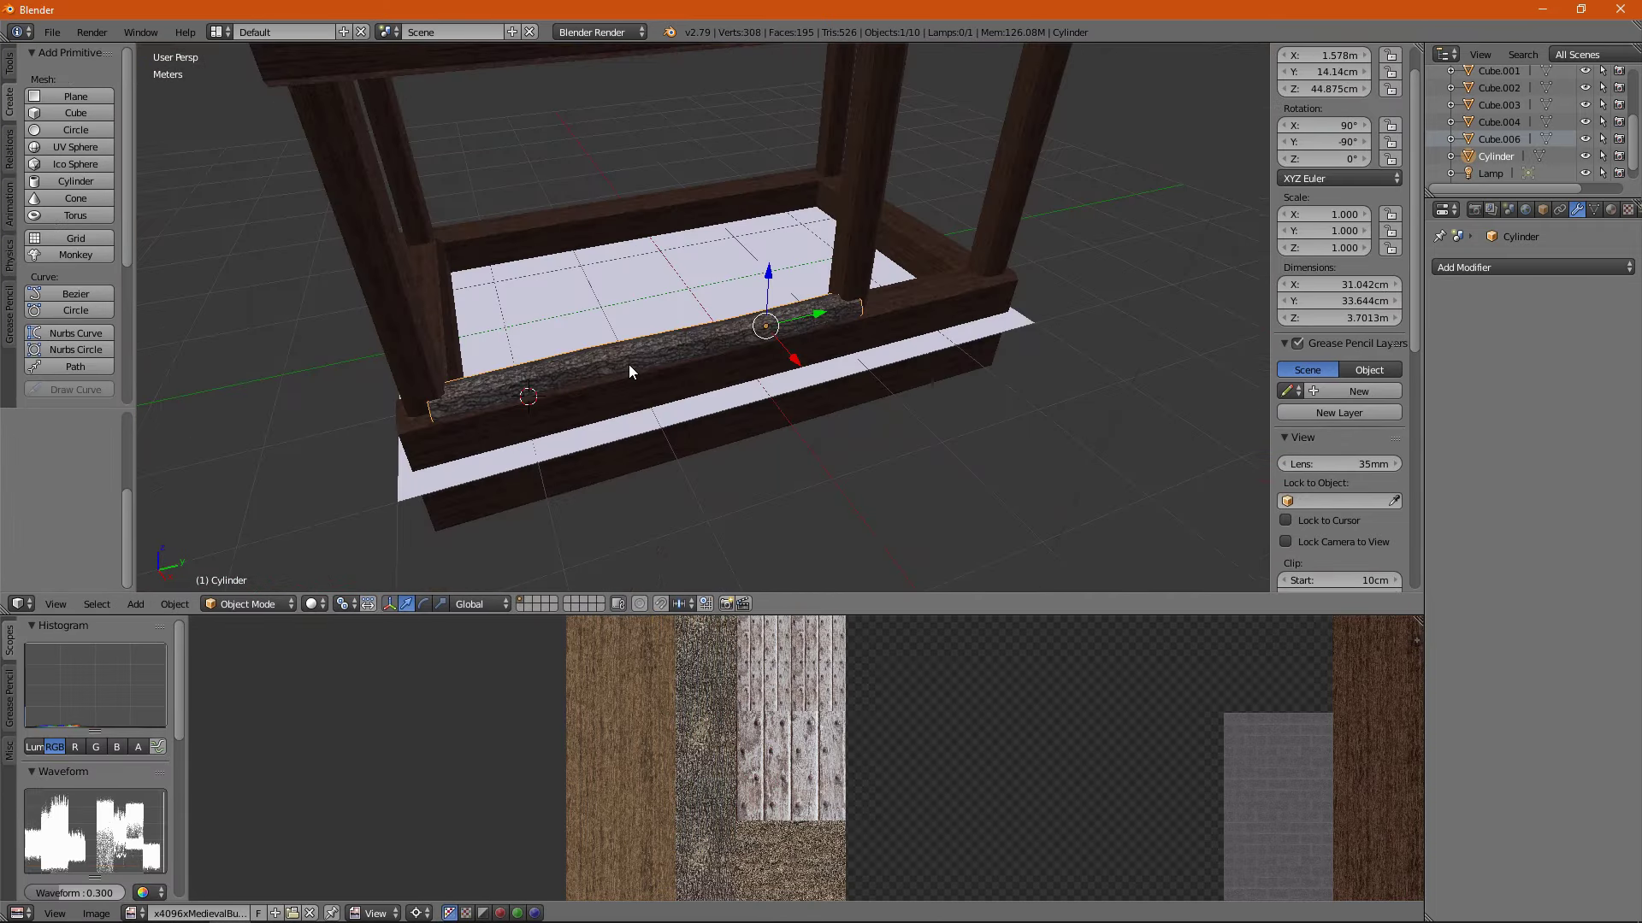
key(shift+ctrl+alt+c)
click(628, 365)
mouse_move(628, 365)
middle_down()
mouse_move(664, 392)
mouse_move(422, 274)
middle_up()
key(s)
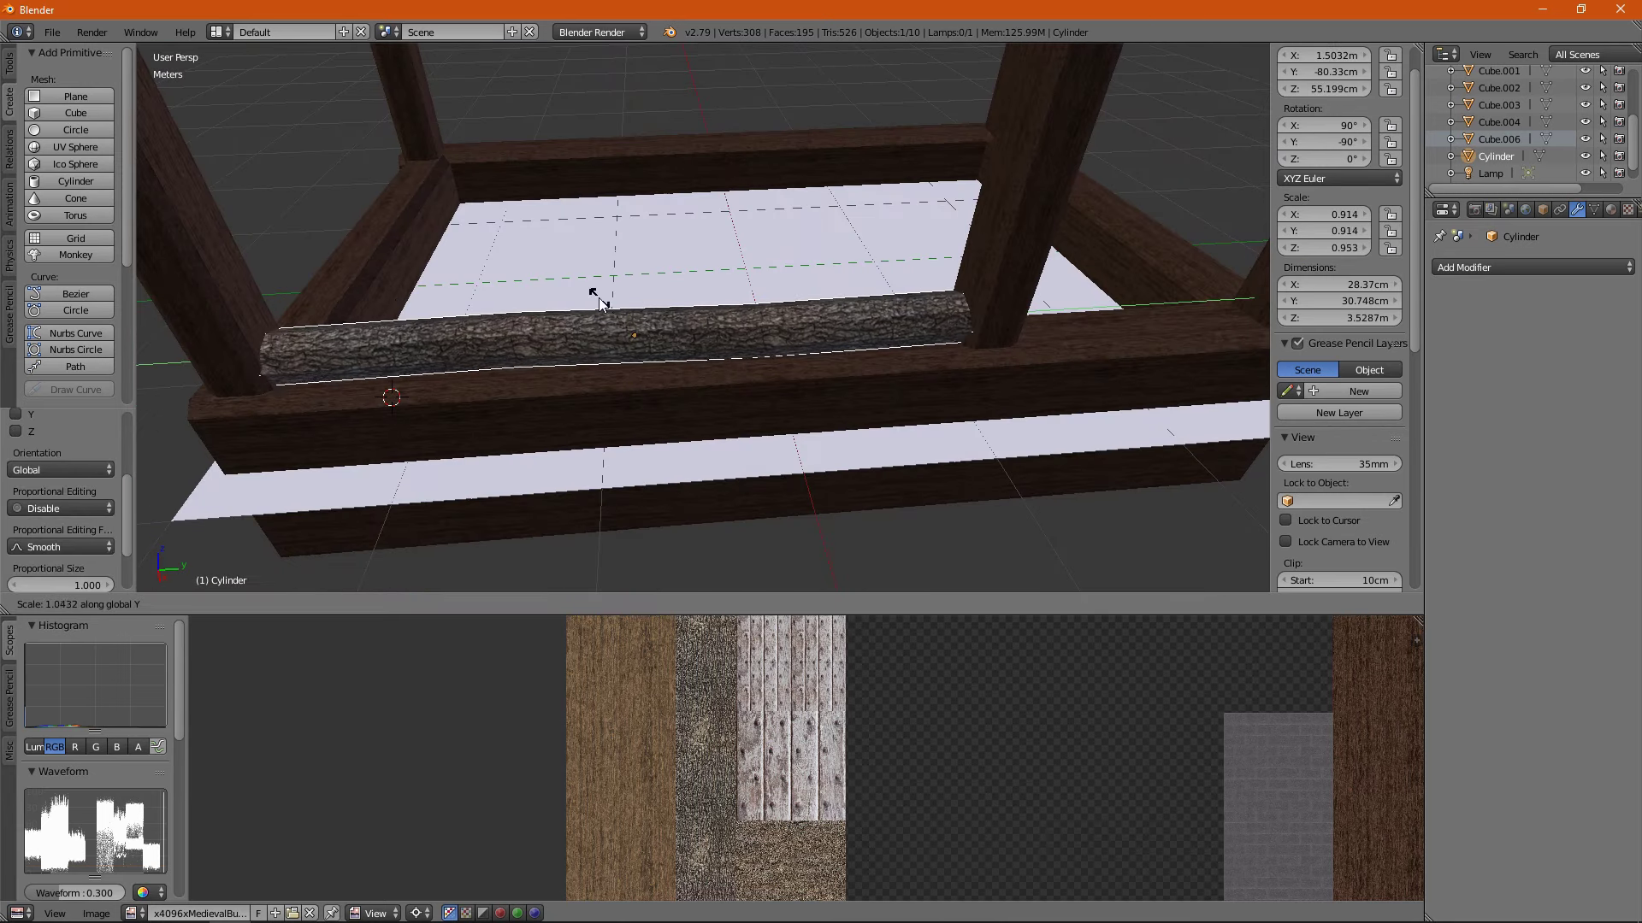
mouse_move(687, 336)
middle_down()
mouse_move(401, 275)
mouse_move(447, 300)
mouse_move(196, 186)
mouse_move(484, 512)
middle_up()
key(Tab)
Duplicate the log and position the first copy against the base log.
key(Tab)
key(ctrl+Up)
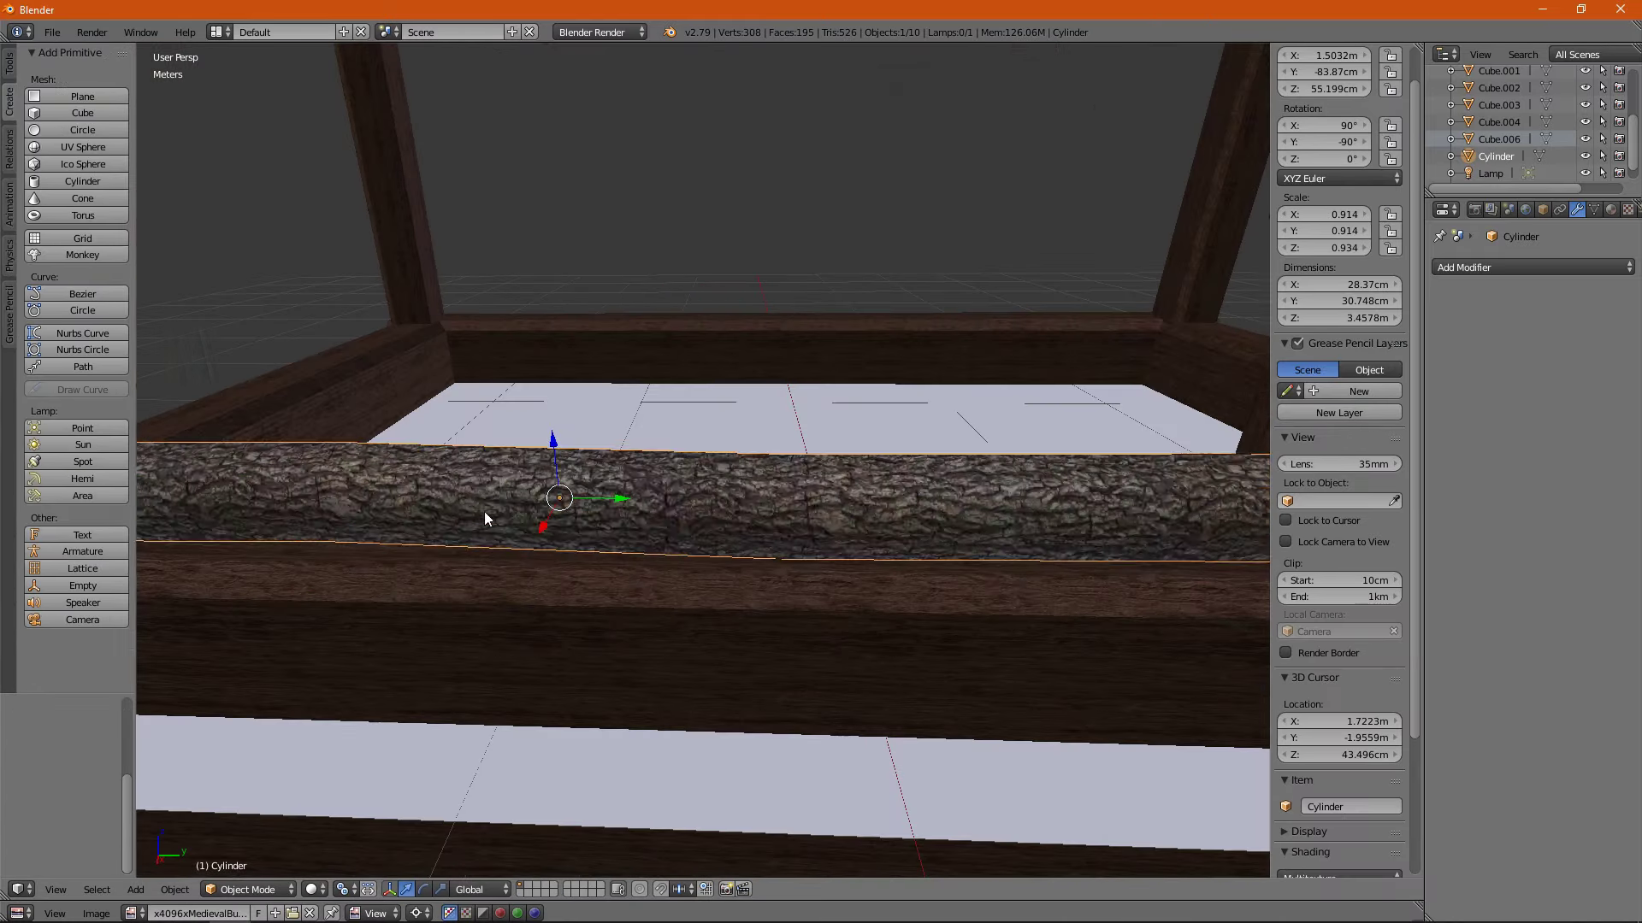
key(shift+d)
click(669, 373)
middle_drag(669, 373, 547, 282)
key(Tab)
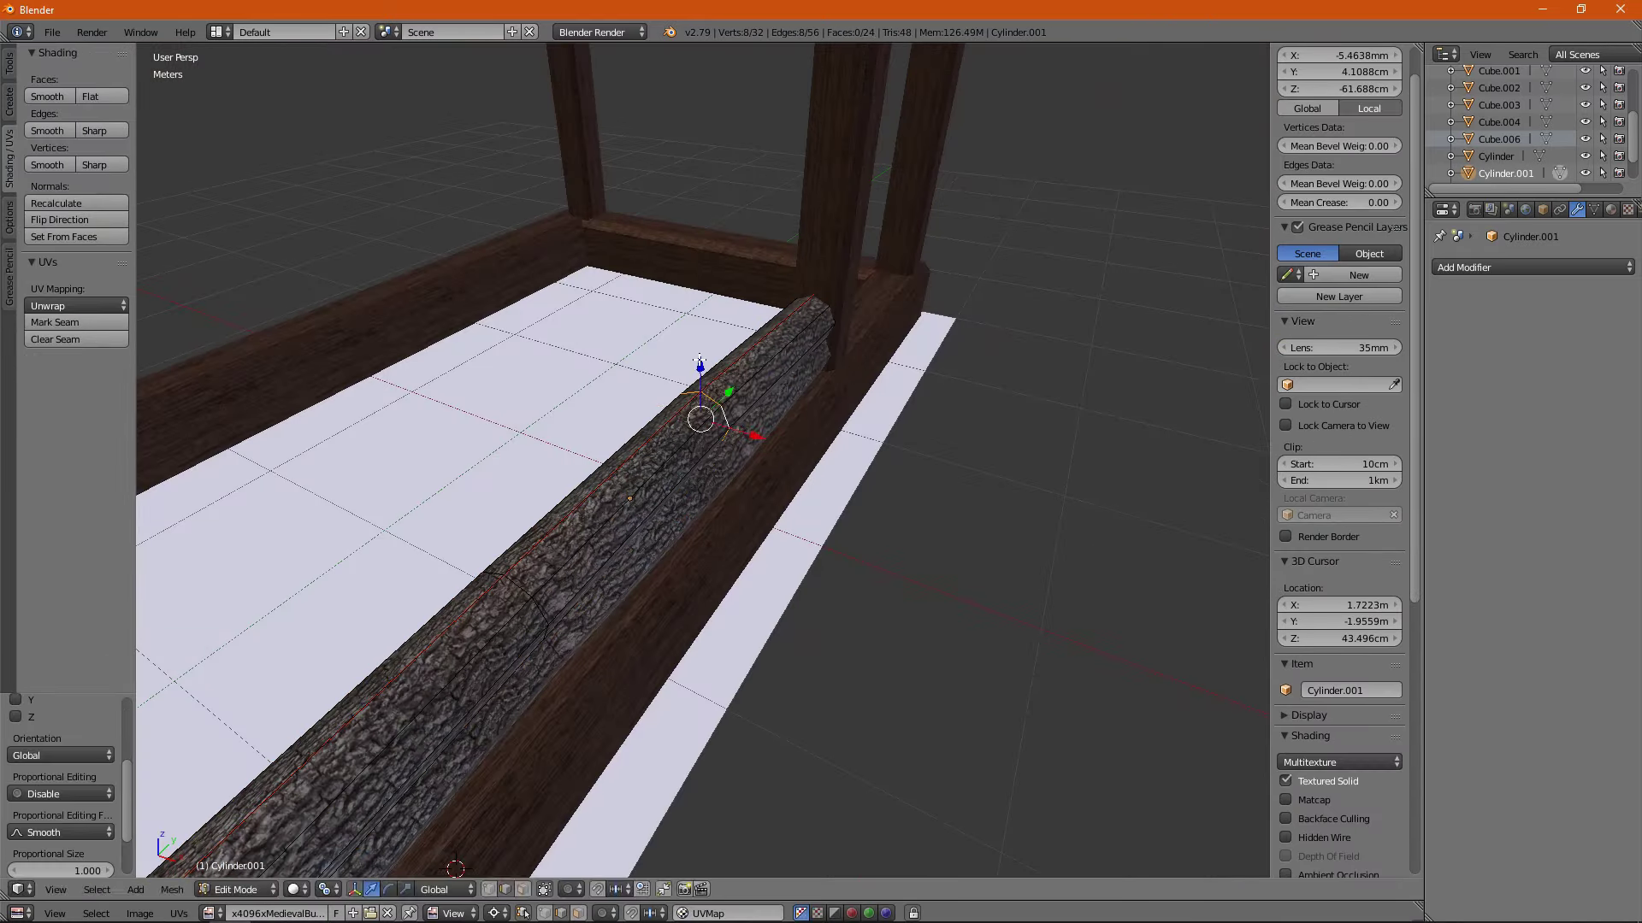
click(562, 630)
mouse_move(562, 629)
middle_down()
mouse_move(491, 509)
mouse_move(556, 439)
middle_up()
key(x)
key(Escape)
Duplicate two more log copies and place them on the stack.
key(Tab)
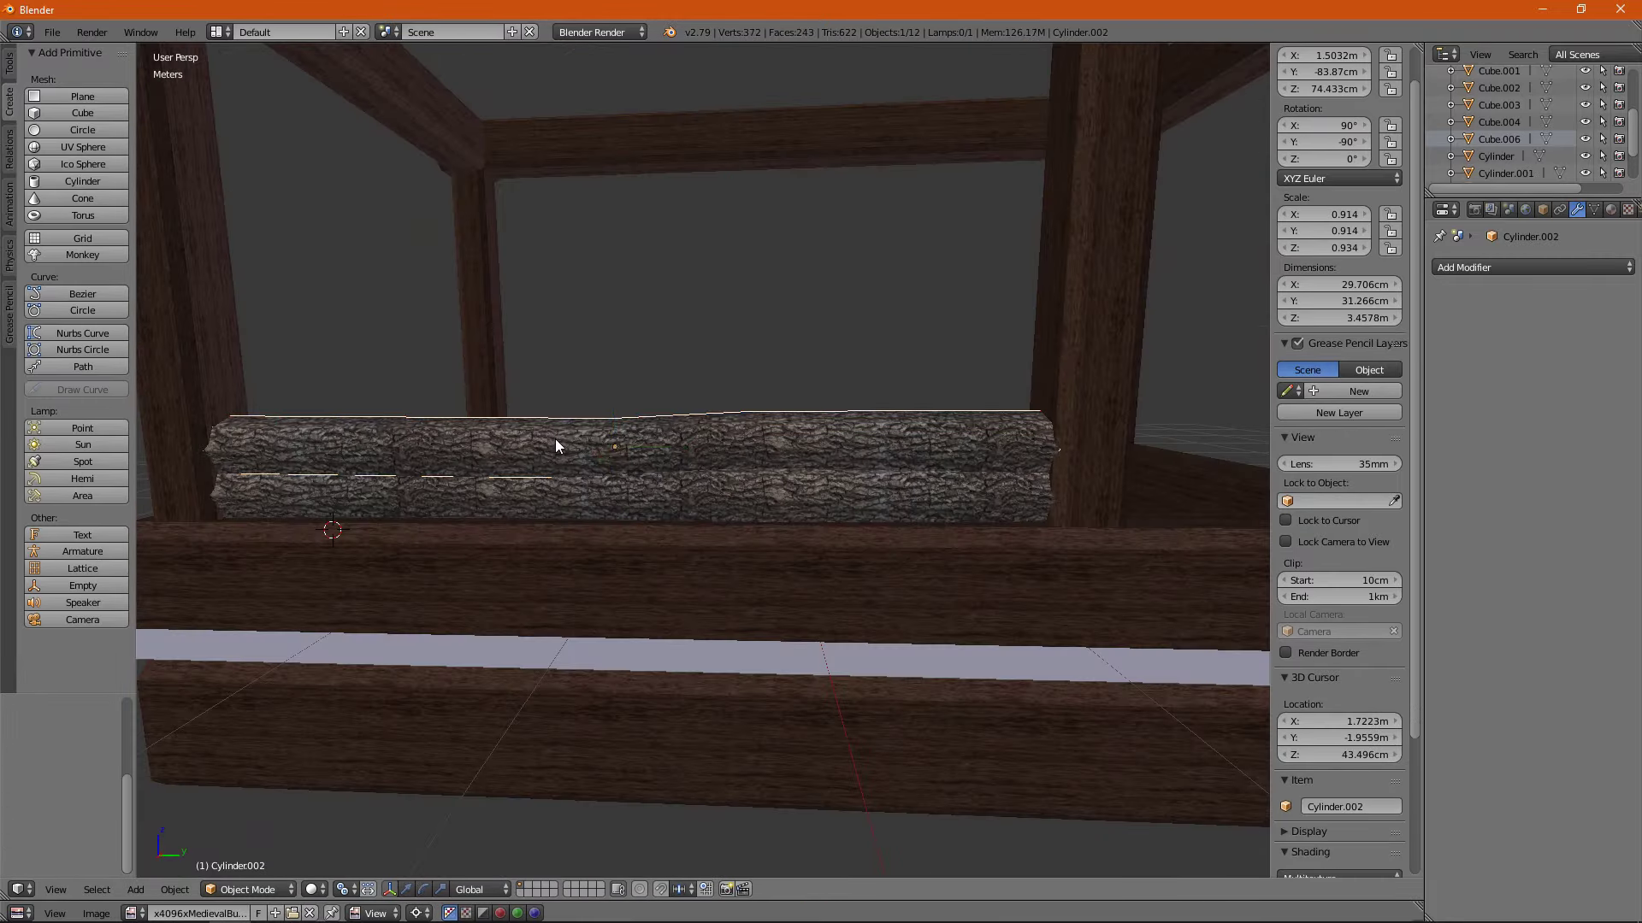
key(shift+d)
click(672, 839)
key(Tab)
mouse_move(672, 839)
middle_down()
mouse_move(501, 572)
mouse_move(685, 543)
mouse_move(819, 450)
mouse_move(752, 359)
mouse_move(650, 275)
middle_up()
key(Tab)
scroll(685, 544, down, 2)
key(shift+d)
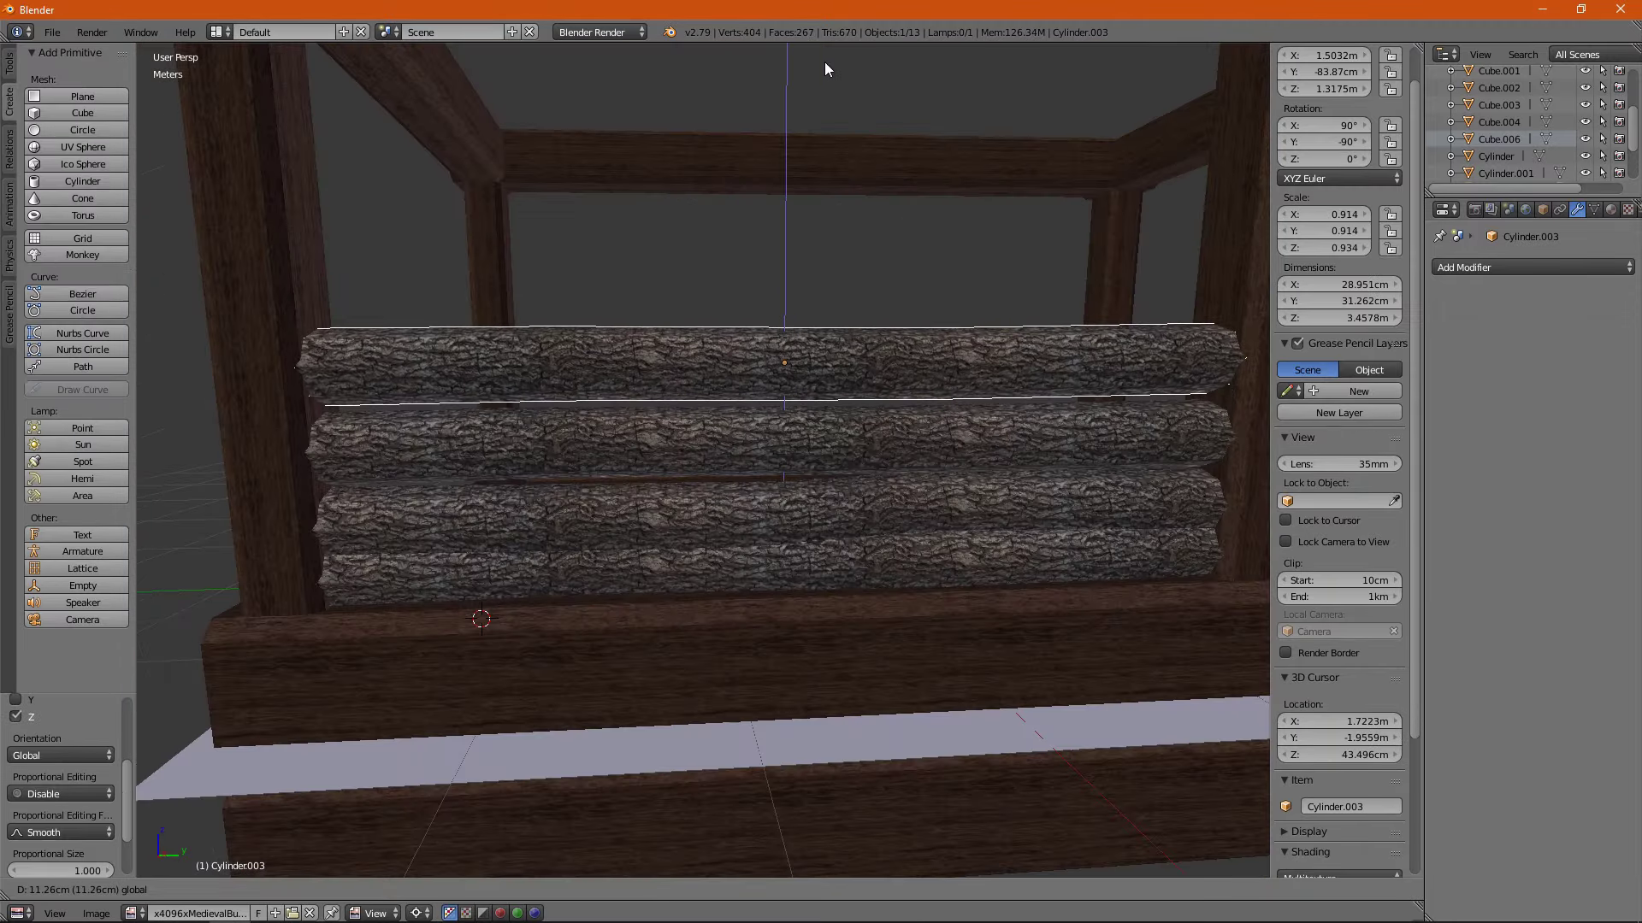
click(825, 62)
key(Tab)
mouse_move(824, 62)
middle_down()
mouse_move(554, 468)
mouse_move(542, 366)
middle_up()
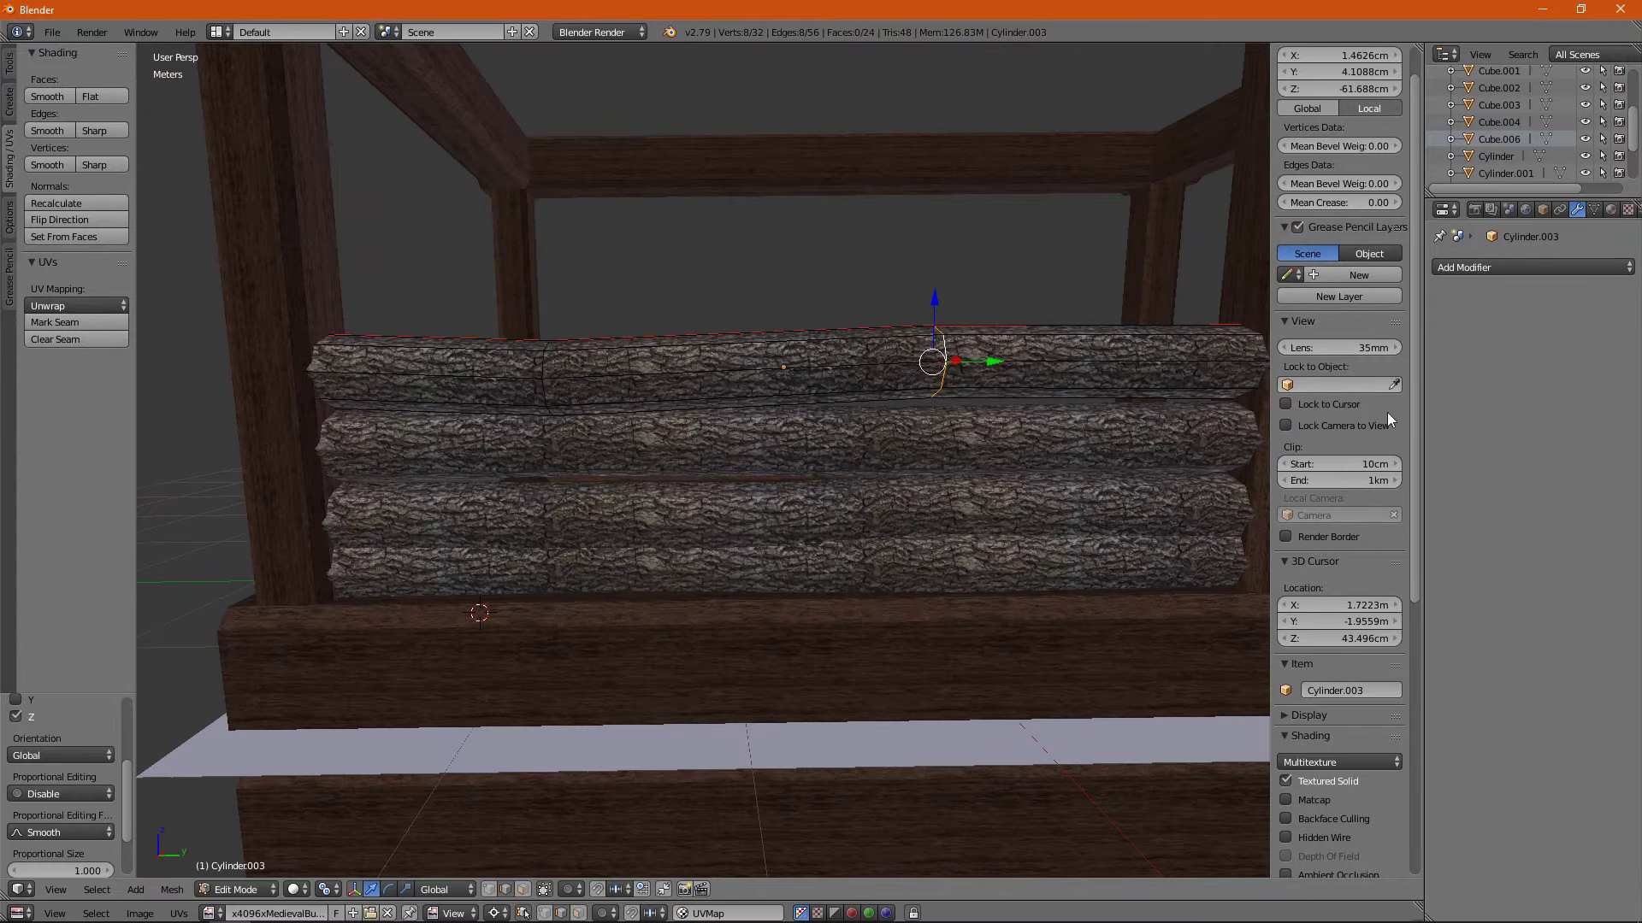
Raise the selected log geometry along Z, then select a log in the stack.
key(g)
key(z)
click(1156, 389)
scroll(1155, 389, down, 2)
key(Tab)
middle_drag(731, 543, 720, 522)
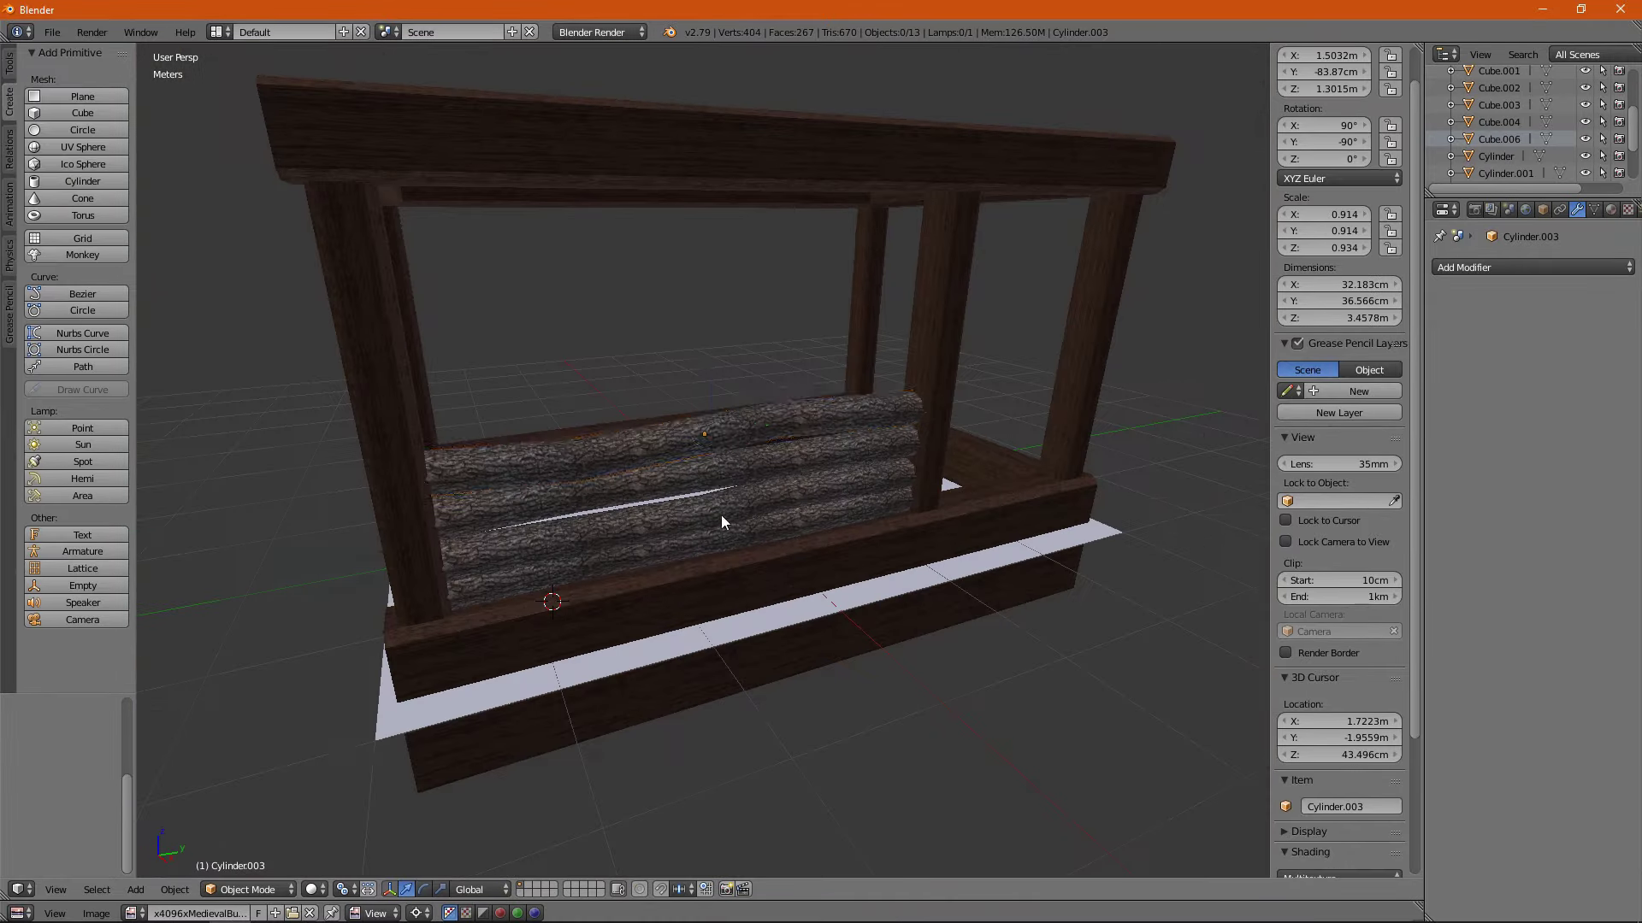
click(505, 459)
middle_drag(504, 459, 636, 504)
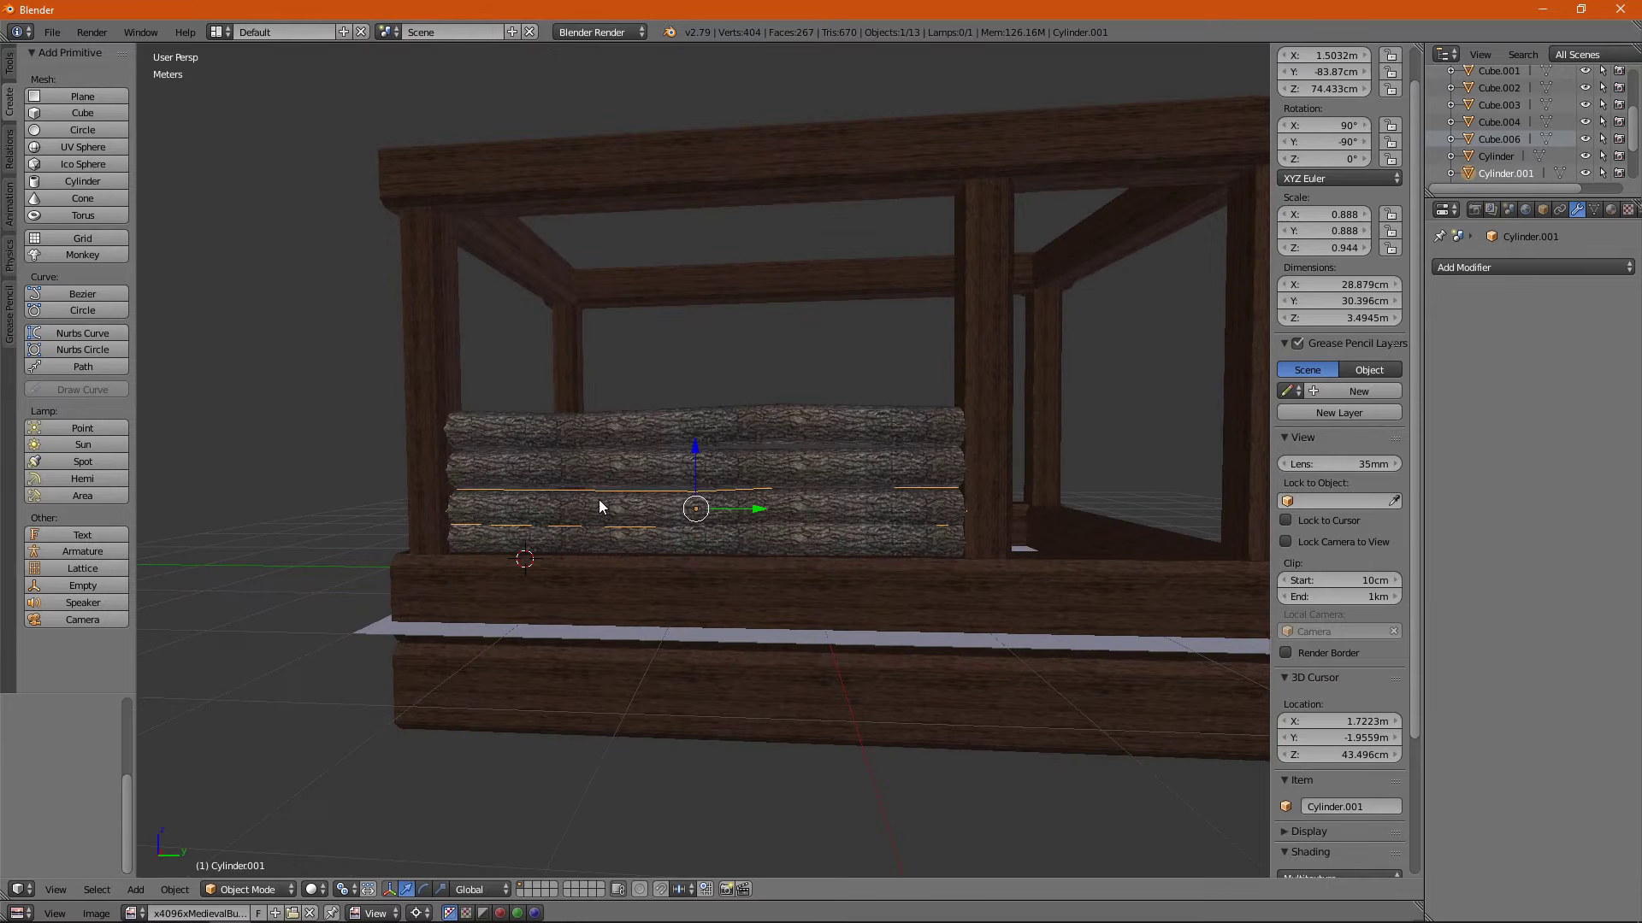
Duplicate a log onto the top of the stack and turn it 90° on Y.
key(shift+d)
key(z)
click(667, 351)
key(r)
key(y)
key(9)
key(0)
mouse_move(682, 384)
middle_down()
mouse_move(767, 404)
mouse_move(761, 453)
middle_up()
Duplicate another log and raise the copy up the wall along Z.
key(Tab)
scroll(762, 453, up, 3)
key(Tab)
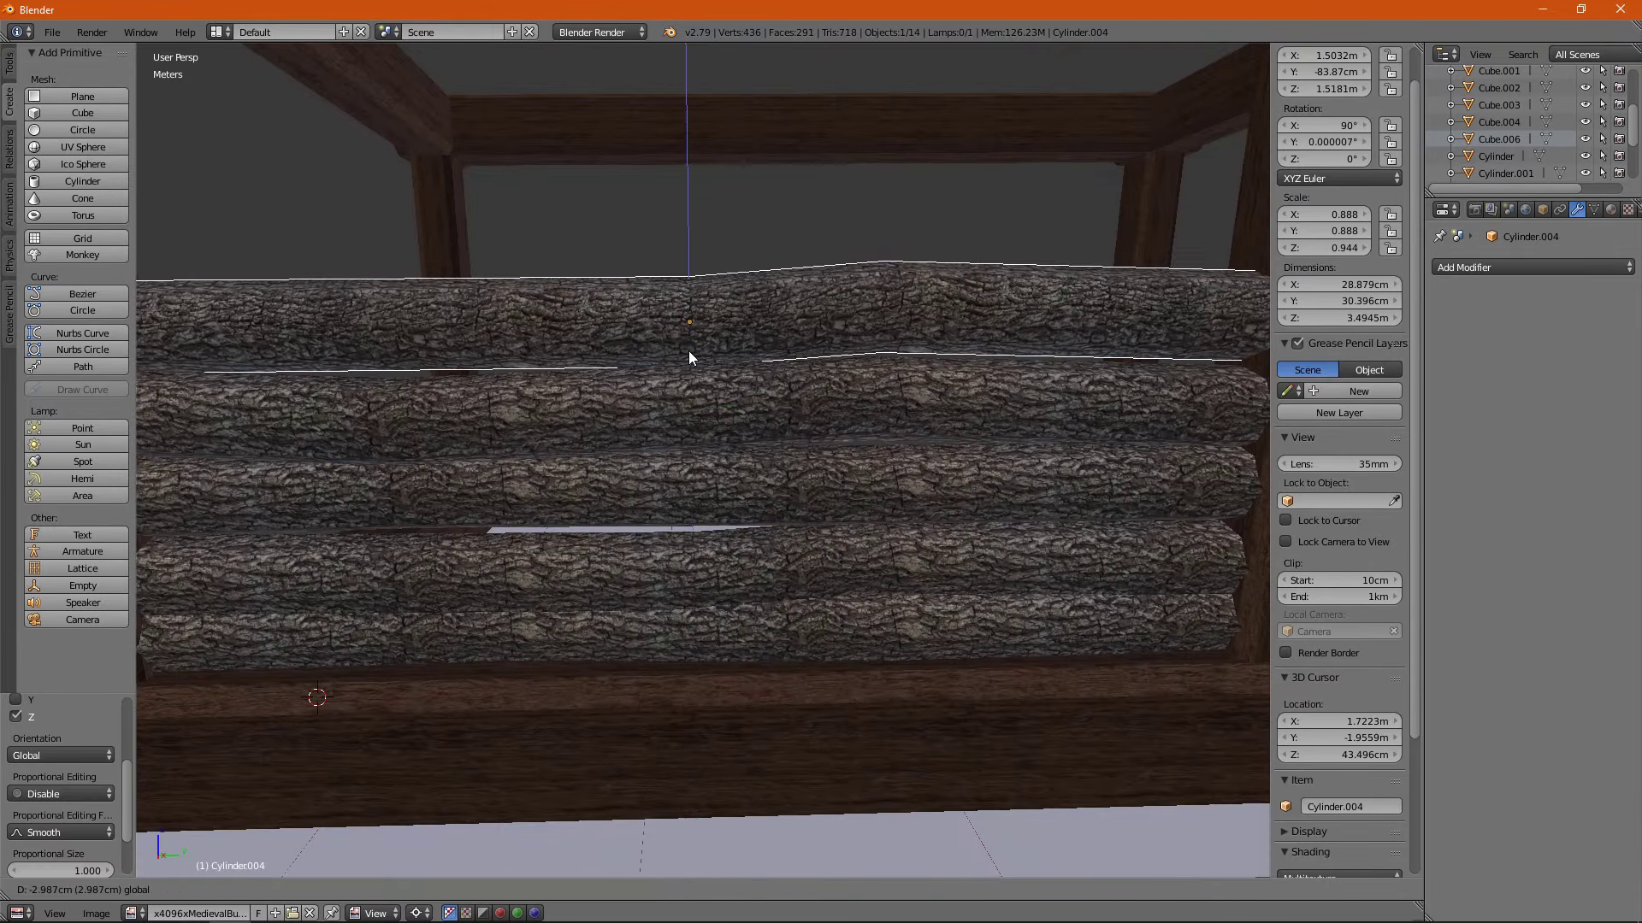
scroll(689, 351, down, 4)
scroll(701, 417, up, 2)
key(shift+d)
key(z)
click(690, 264)
mouse_move(691, 263)
middle_down()
mouse_move(923, 436)
mouse_move(735, 453)
mouse_move(814, 447)
middle_up()
Duplicate another log, then cancel and undo an attempted rotation.
key(shift+d)
key(r)
key(z)
key(Escape)
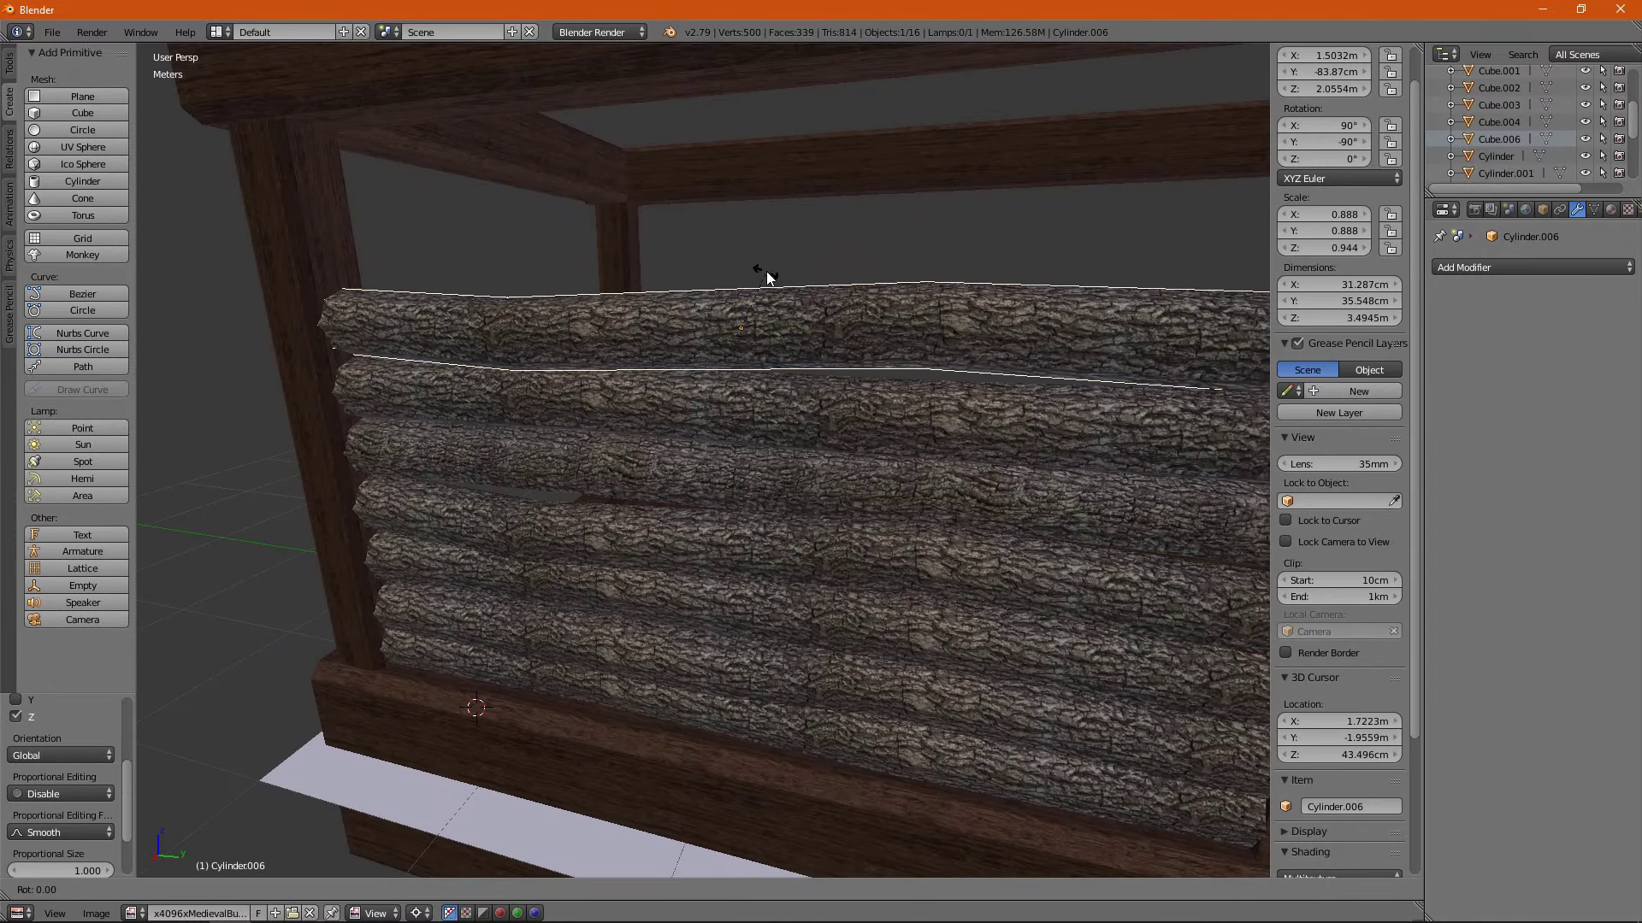
key(ctrl+z)
key(ctrl+z)
middle_drag(746, 278, 708, 523)
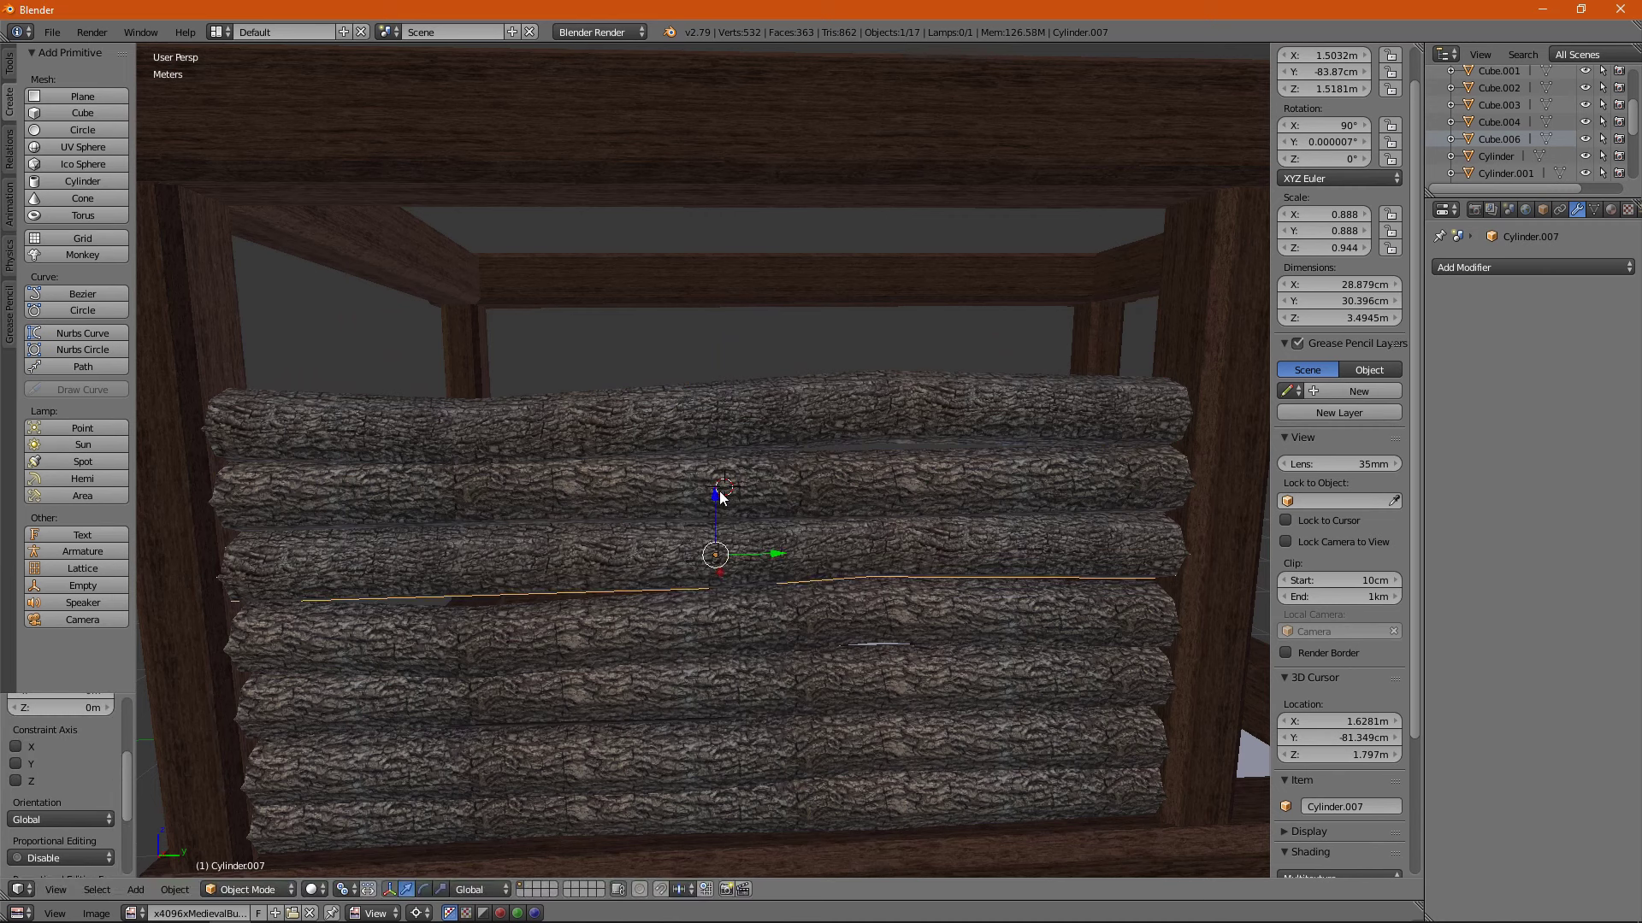
Move a log to the top of the wall and turn it 170°.
key(g)
key(z)
click(681, 359)
key(r)
key(z)
key(z)
click(659, 506)
scroll(387, 428, down, 1)
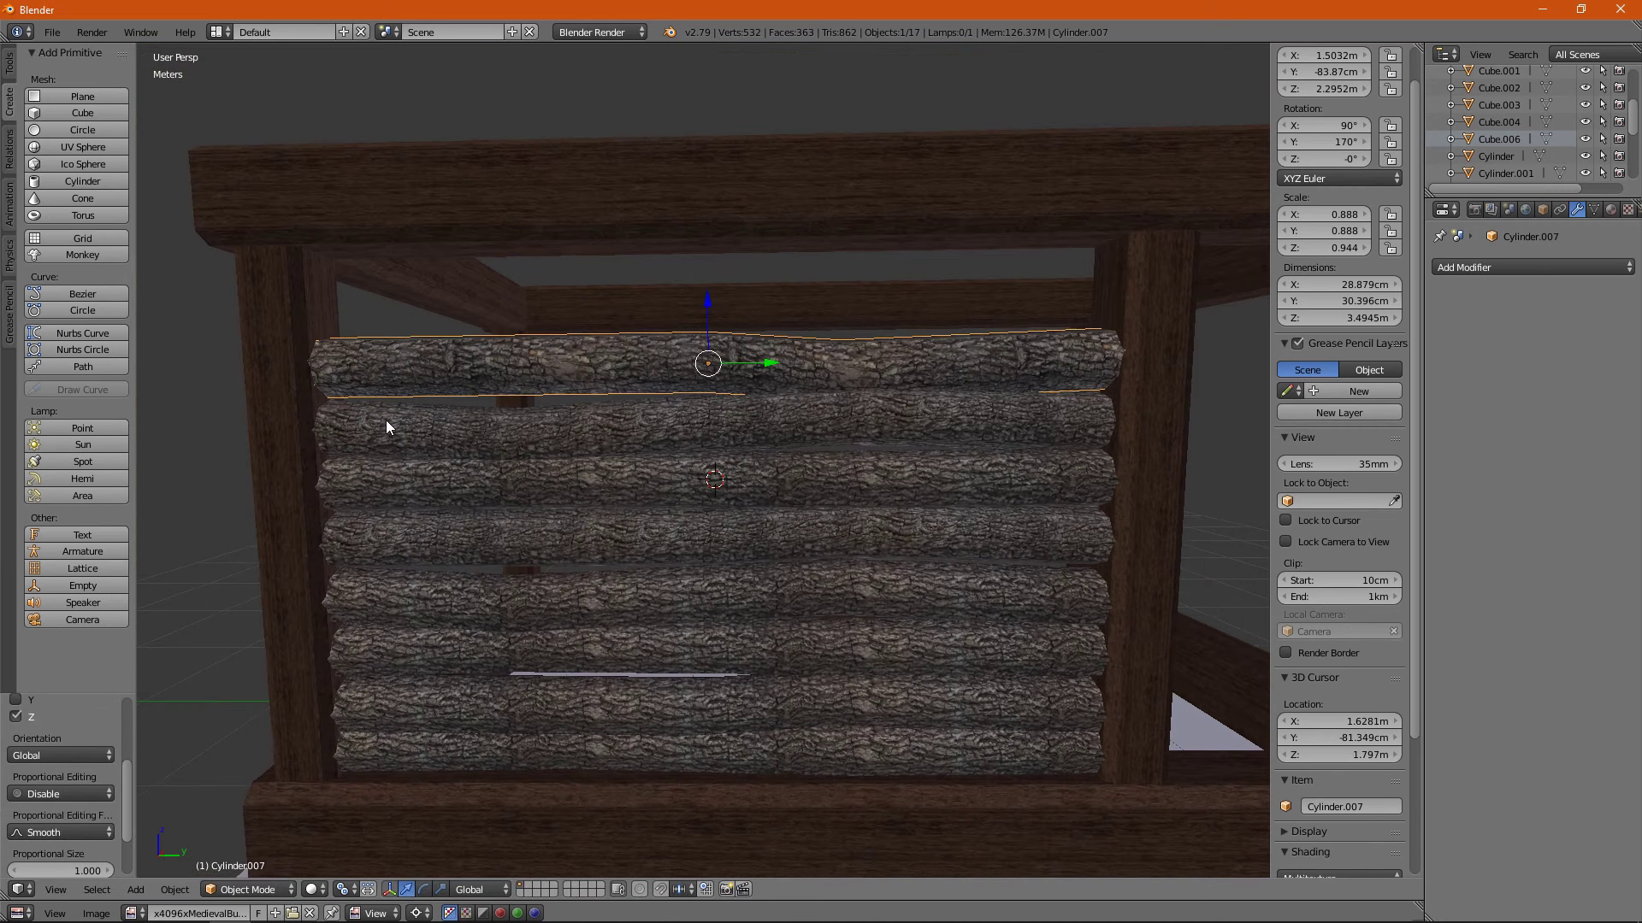
Raise another log to the wall top and turn the lower logs 120° on Y.
key(g)
key(z)
click(726, 286)
key(ctrl+space)
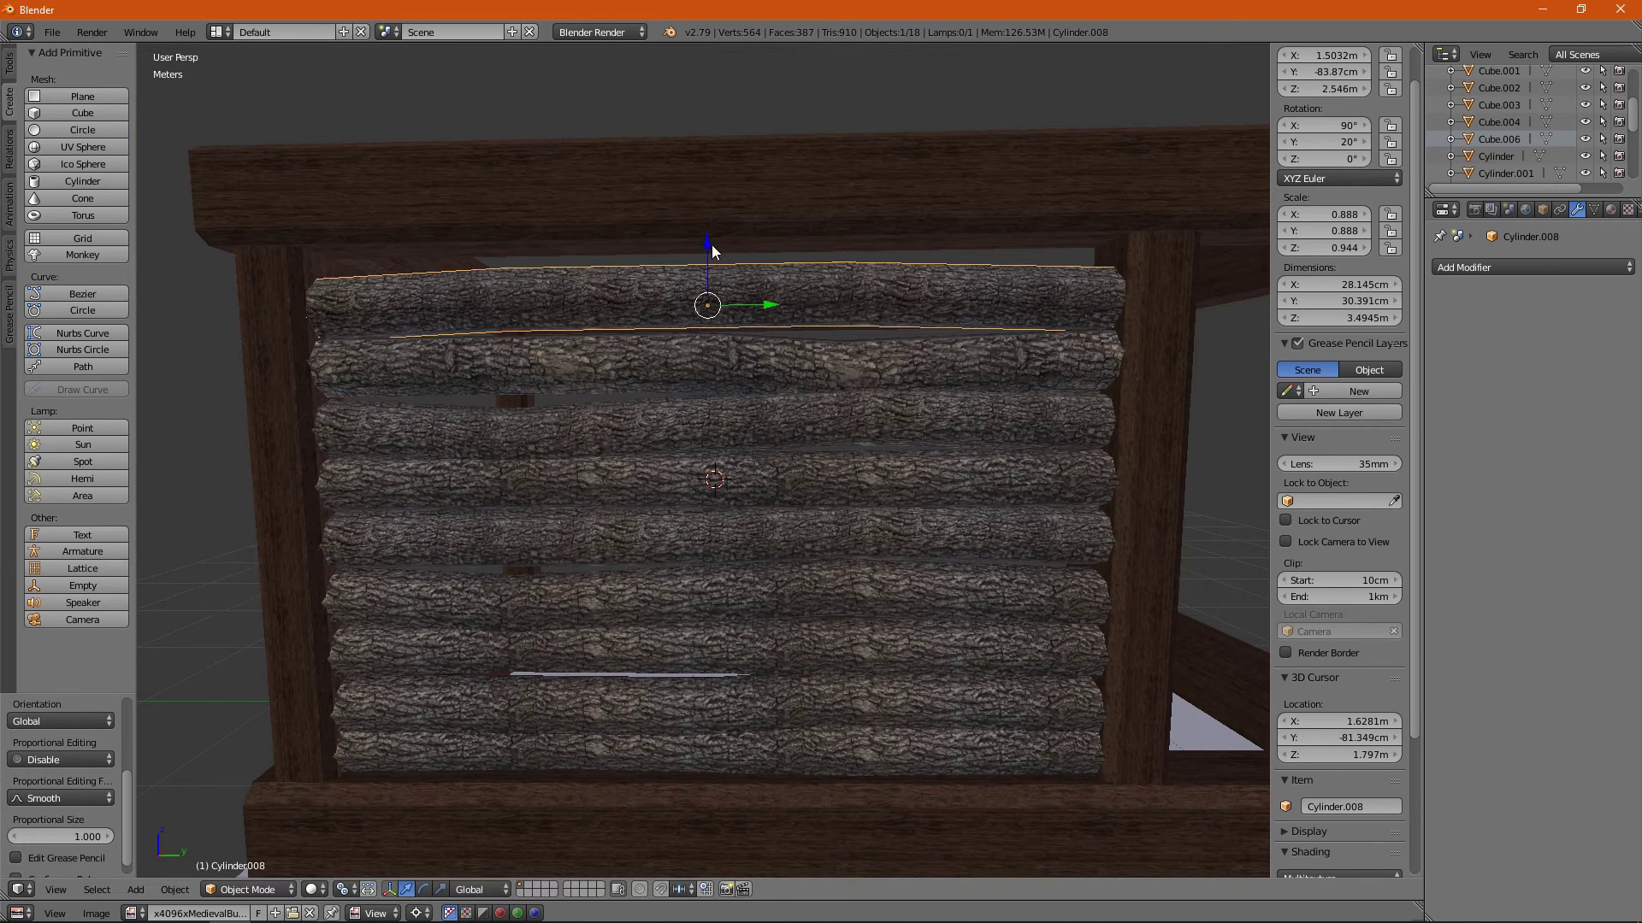
right_click(804, 484)
right_click(762, 595)
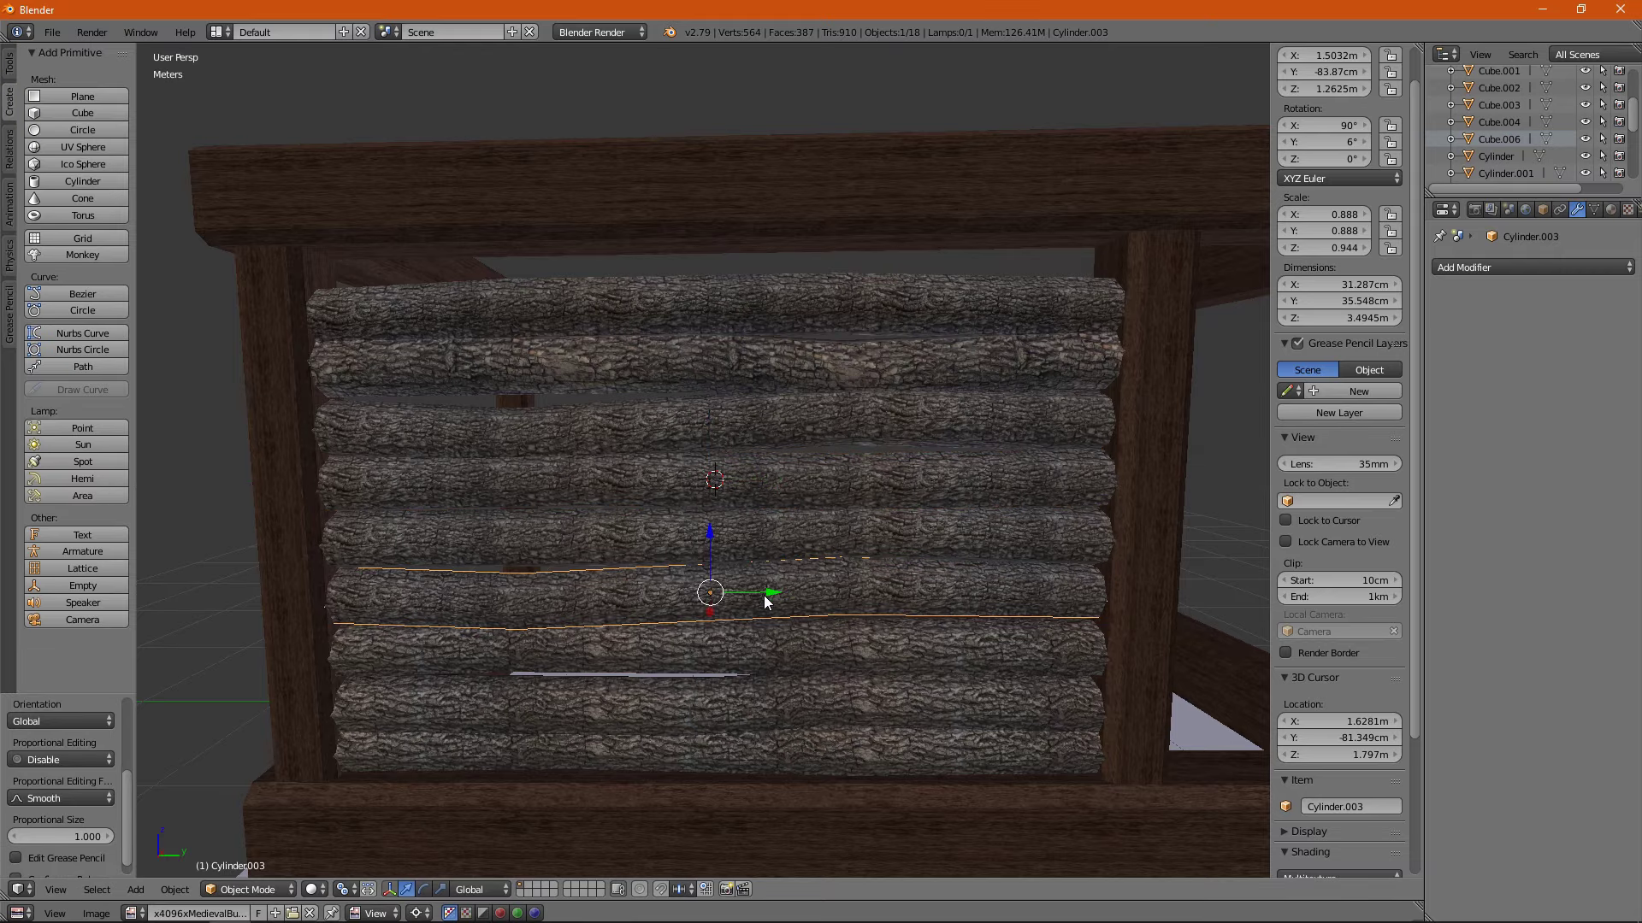
text(ry120)
key(Return)
Confirm the last log's placement and inspect the filled wall from a corner view.
mouse_move(814, 670)
middle_down()
mouse_move(869, 610)
mouse_move(765, 516)
middle_up()
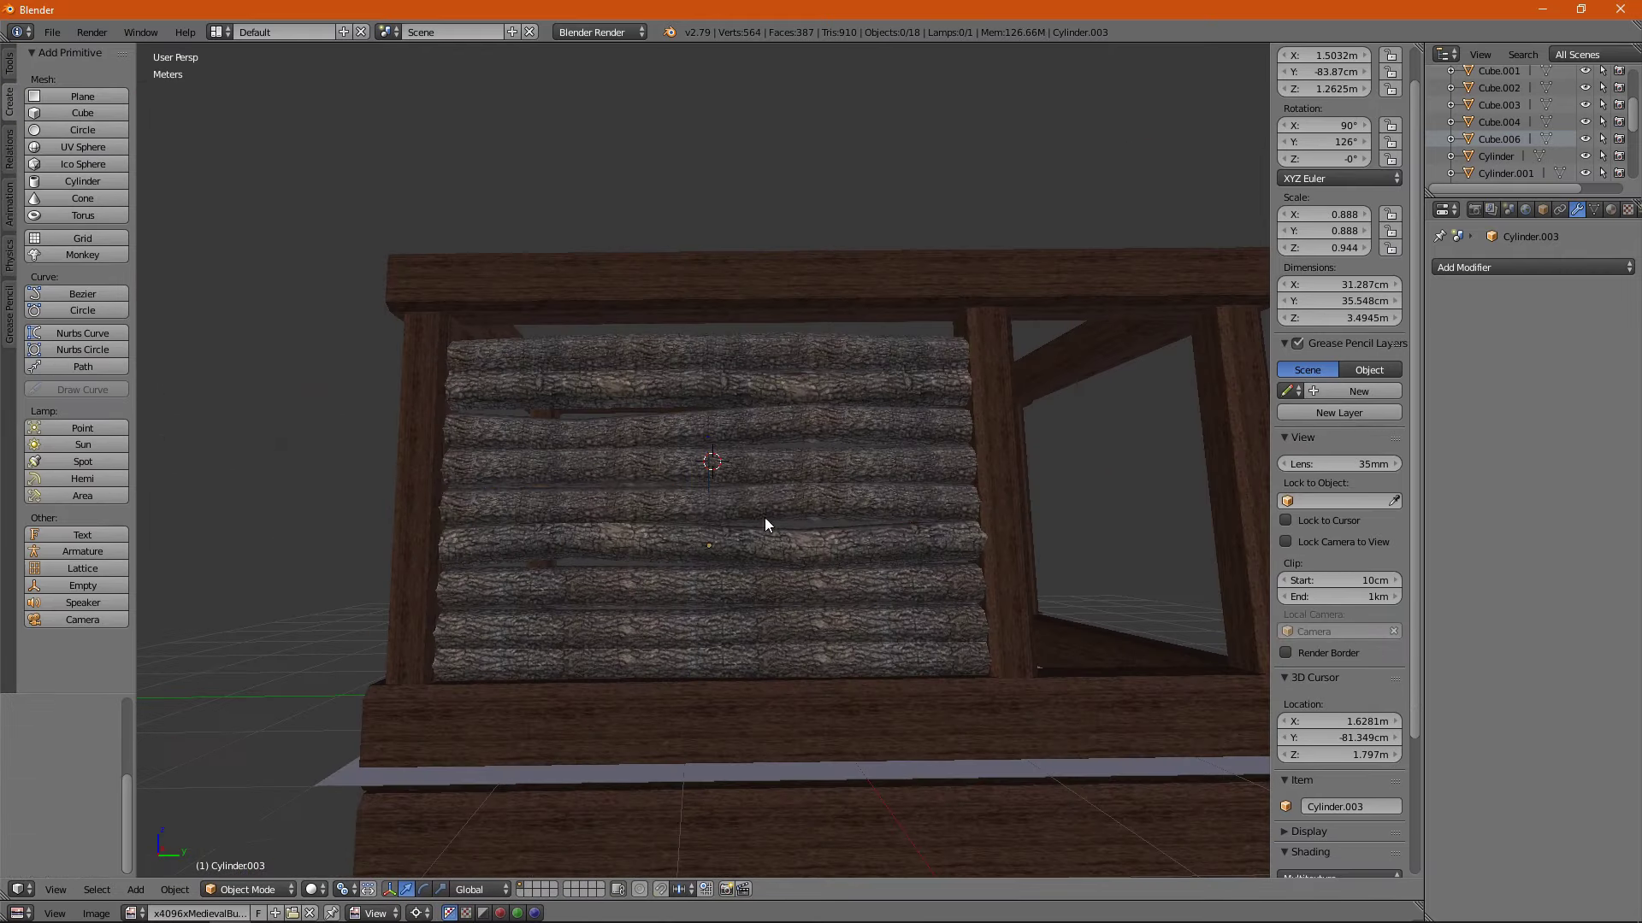
click(706, 347)
scroll(715, 398, down, 2)
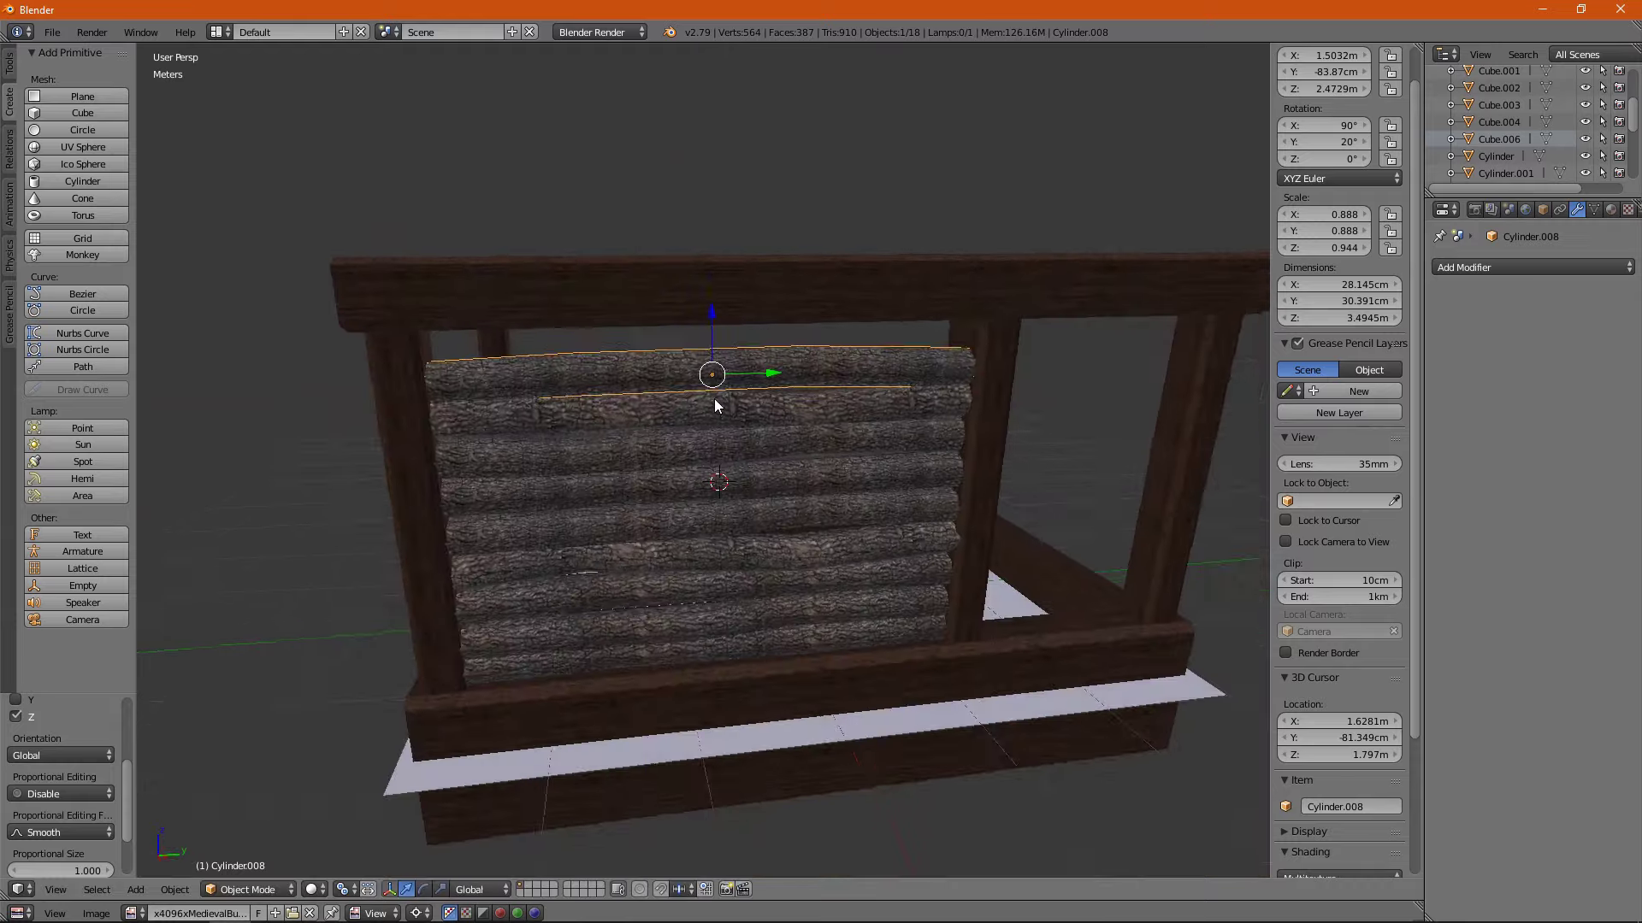
mouse_move(728, 291)
middle_down()
mouse_move(719, 276)
mouse_move(922, 546)
middle_up()
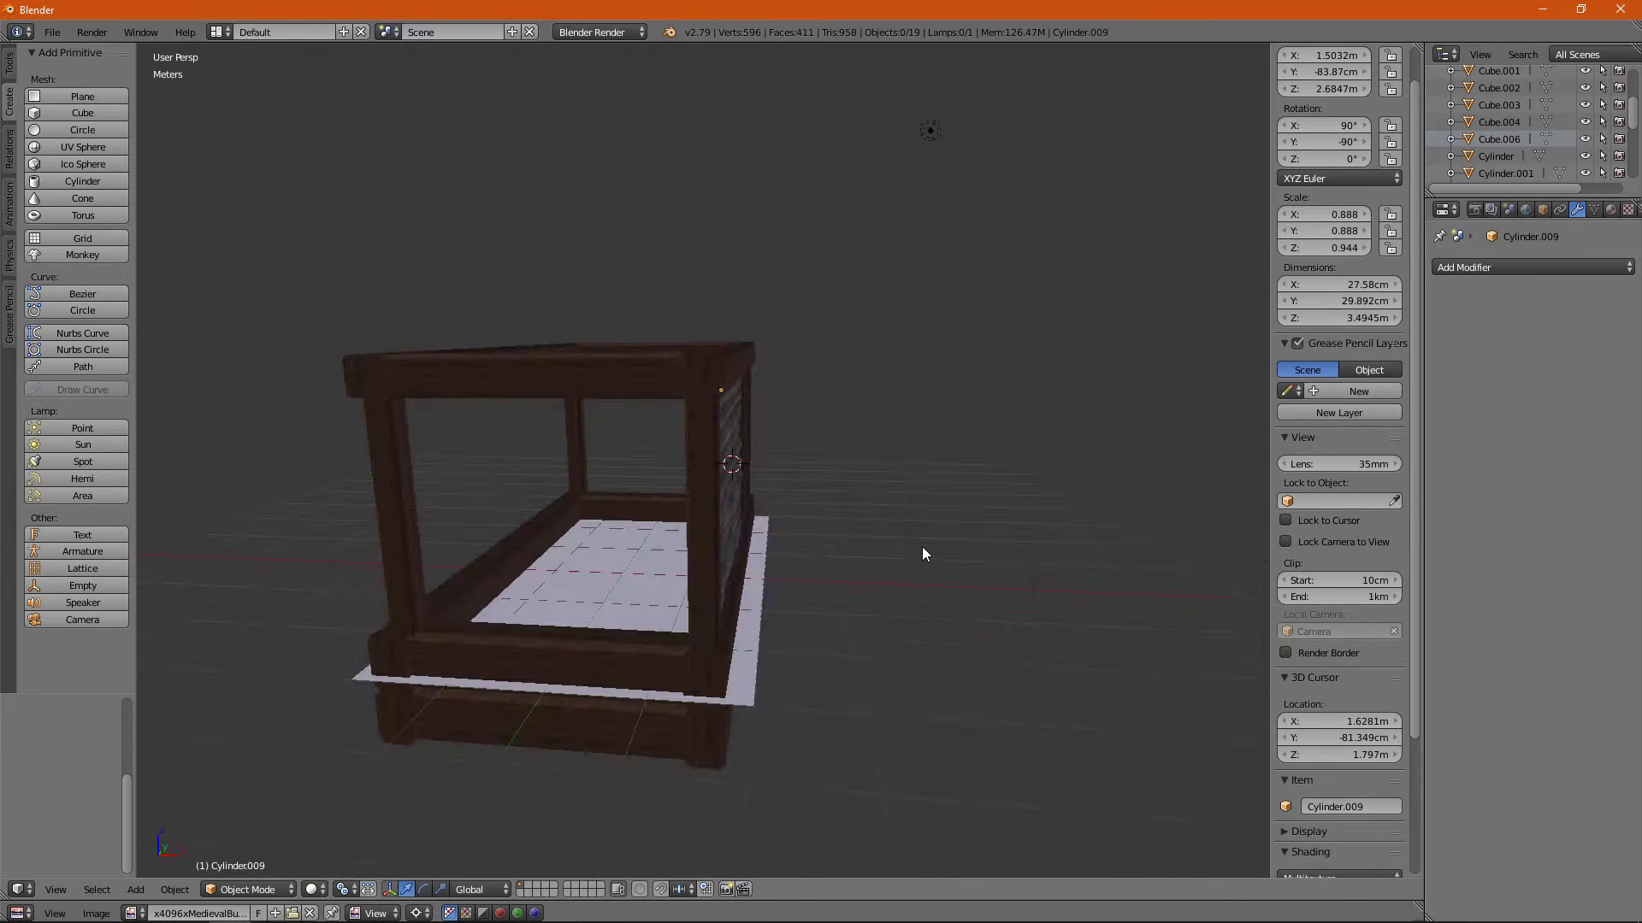
scroll(722, 686, up, 3)
Scale the window post beside the log wall to half its height (Z 0.5).
scroll(875, 491, down, 1)
right_click(875, 491)
key(Tab)
right_click(961, 507)
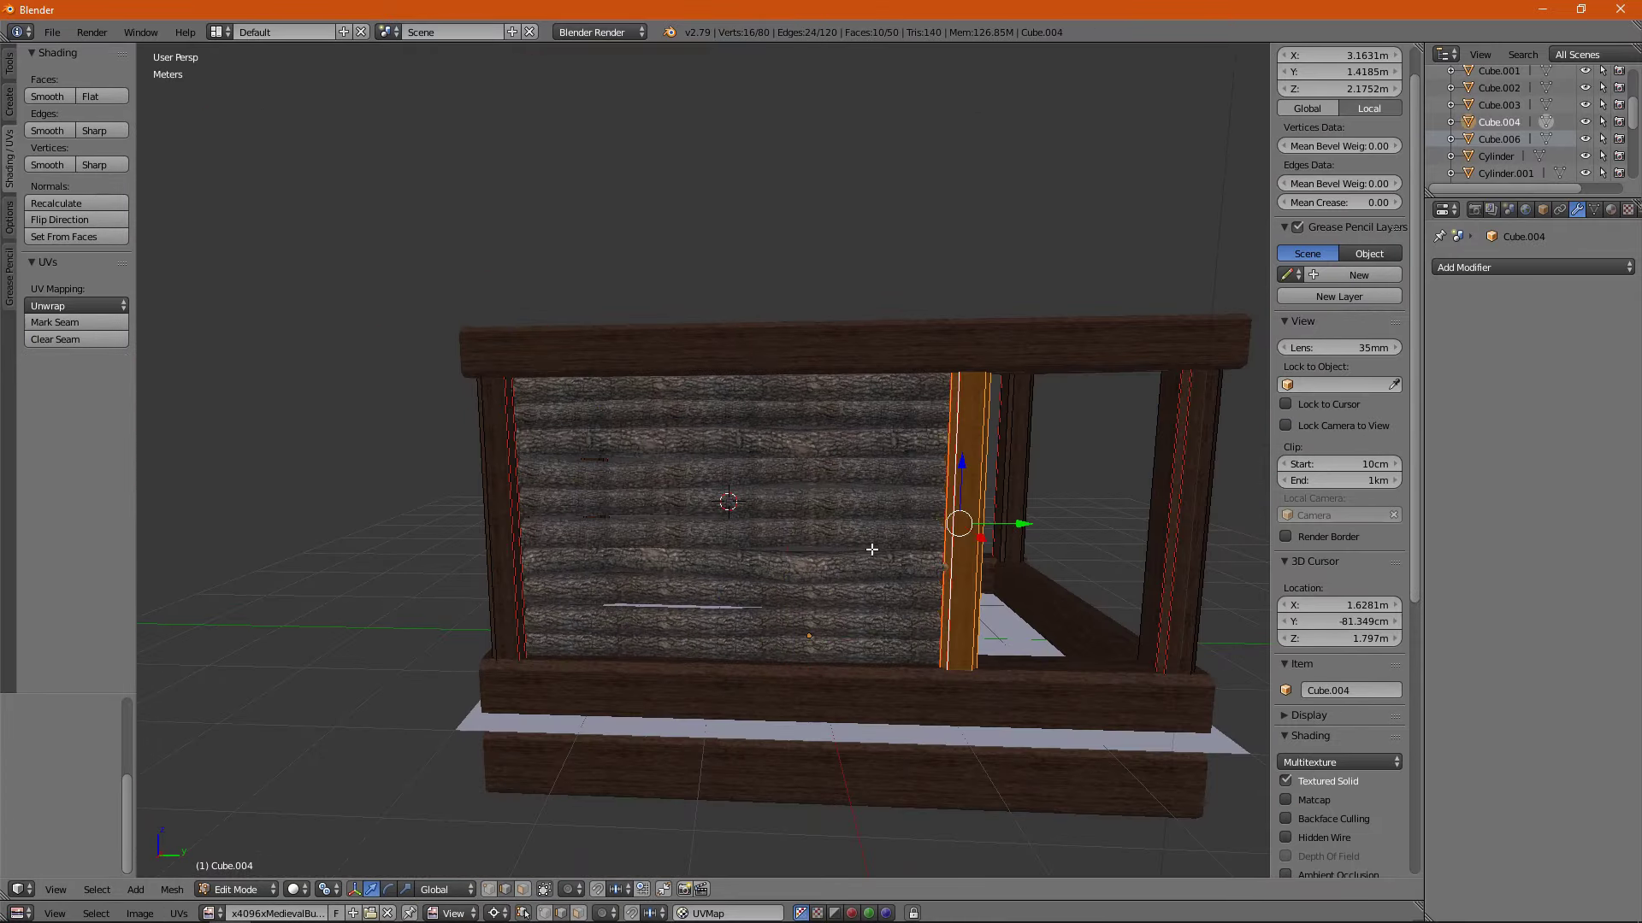
key(Tab)
right_click(961, 505)
text(s)
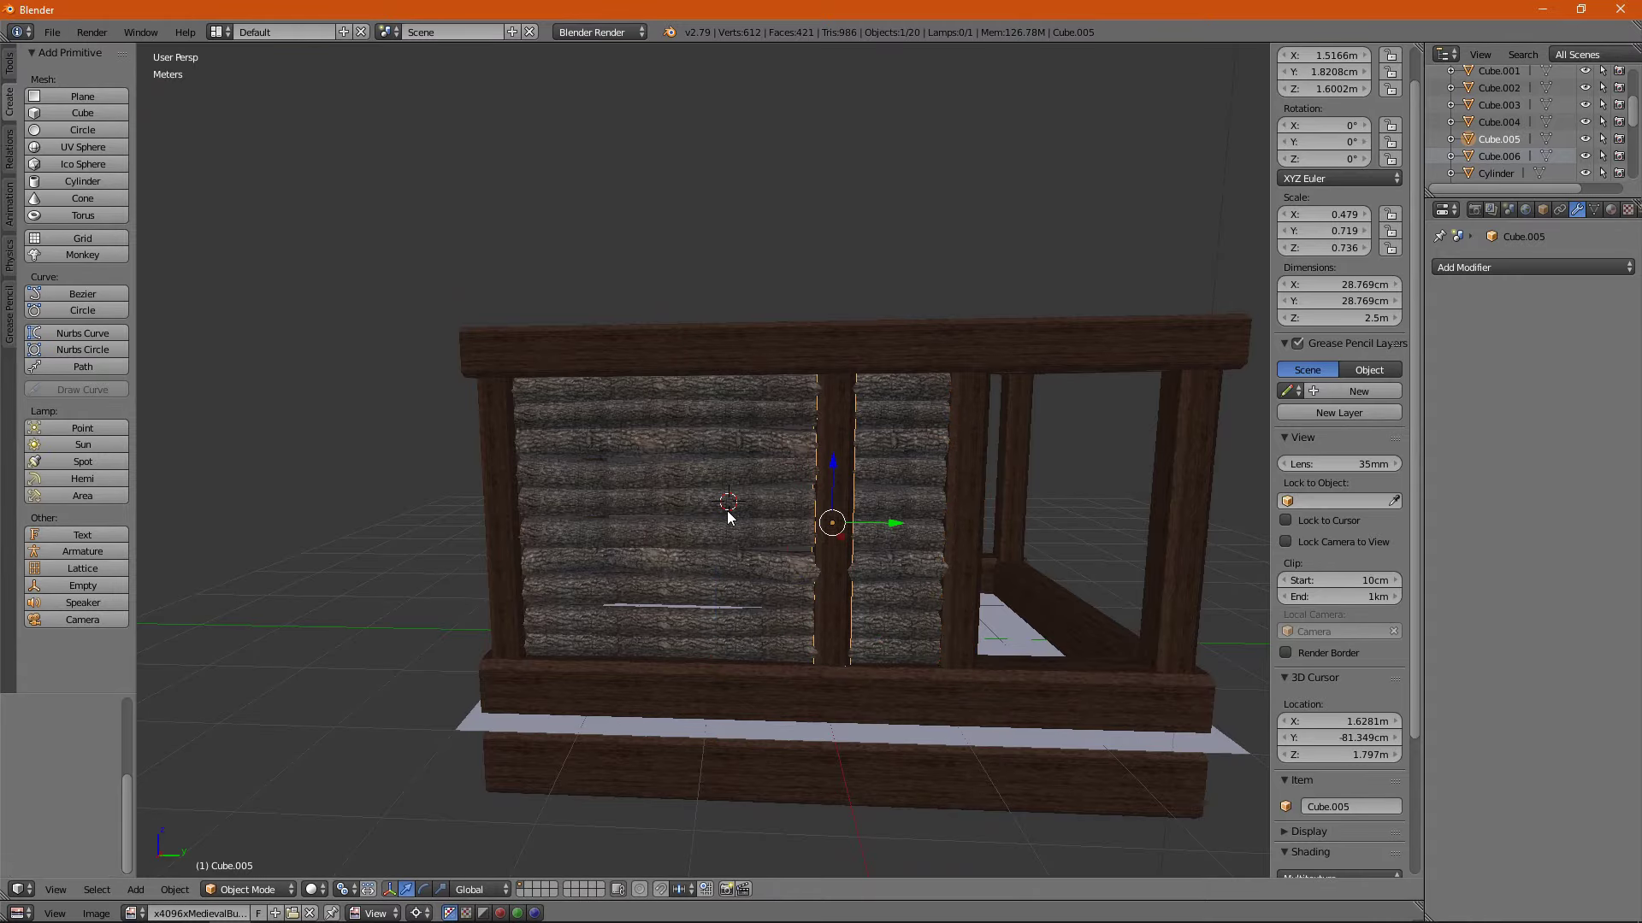
text(z0.5)
key(Return)
Set the window post's Y dimension to 10.
scroll(785, 624, up, 2)
middle_drag(821, 547, 762, 557)
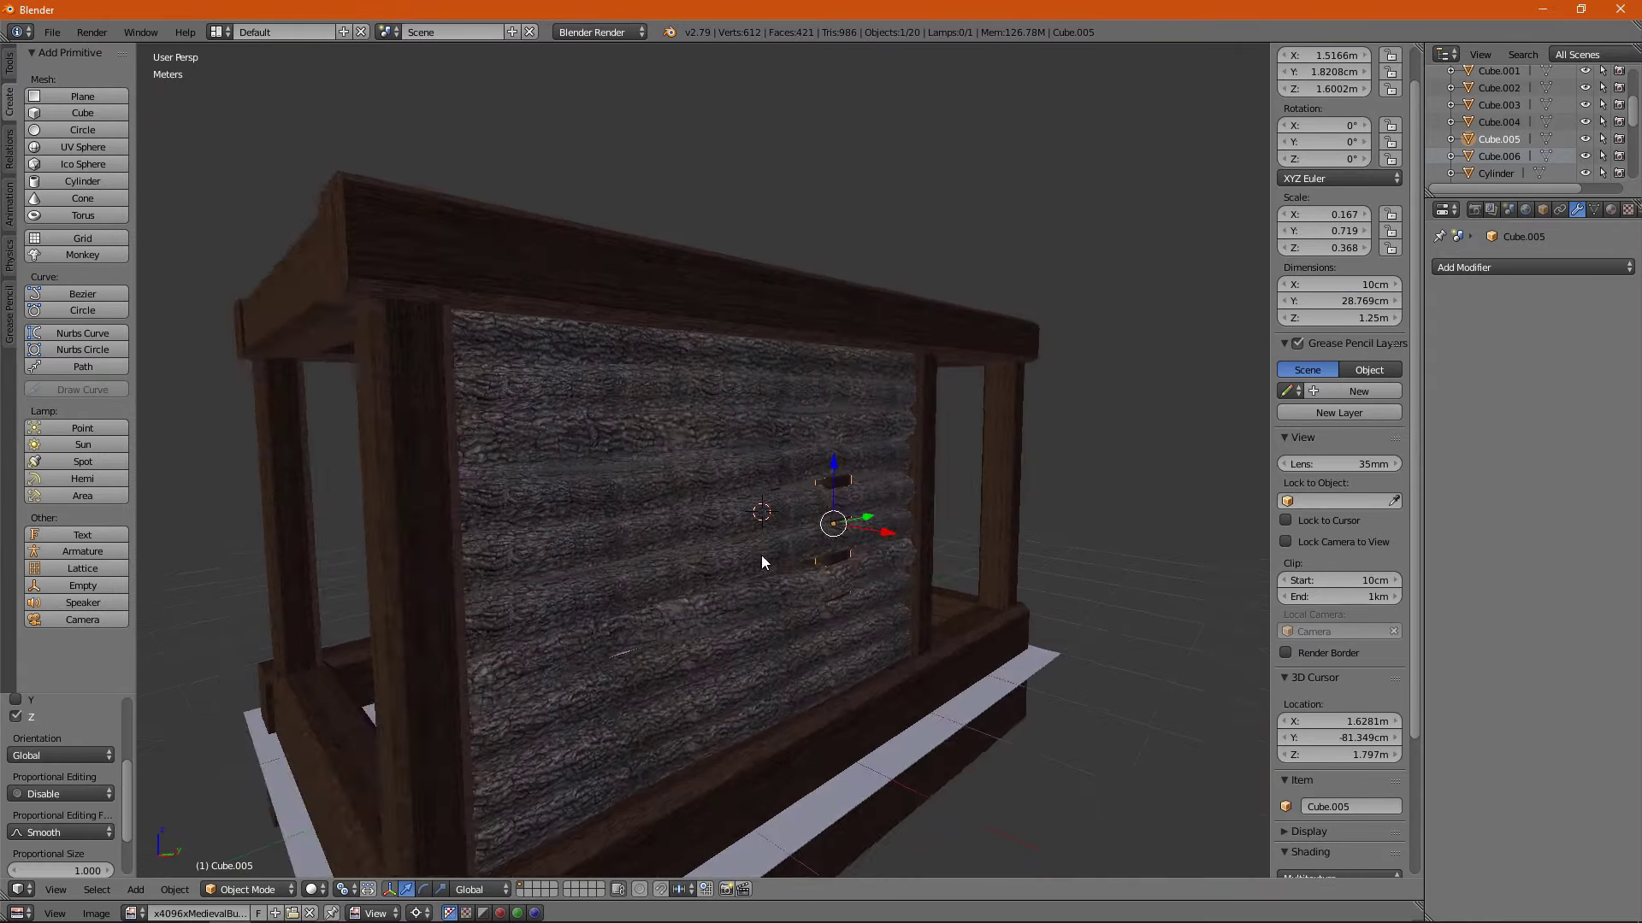
double_click(1300, 302)
text(10)
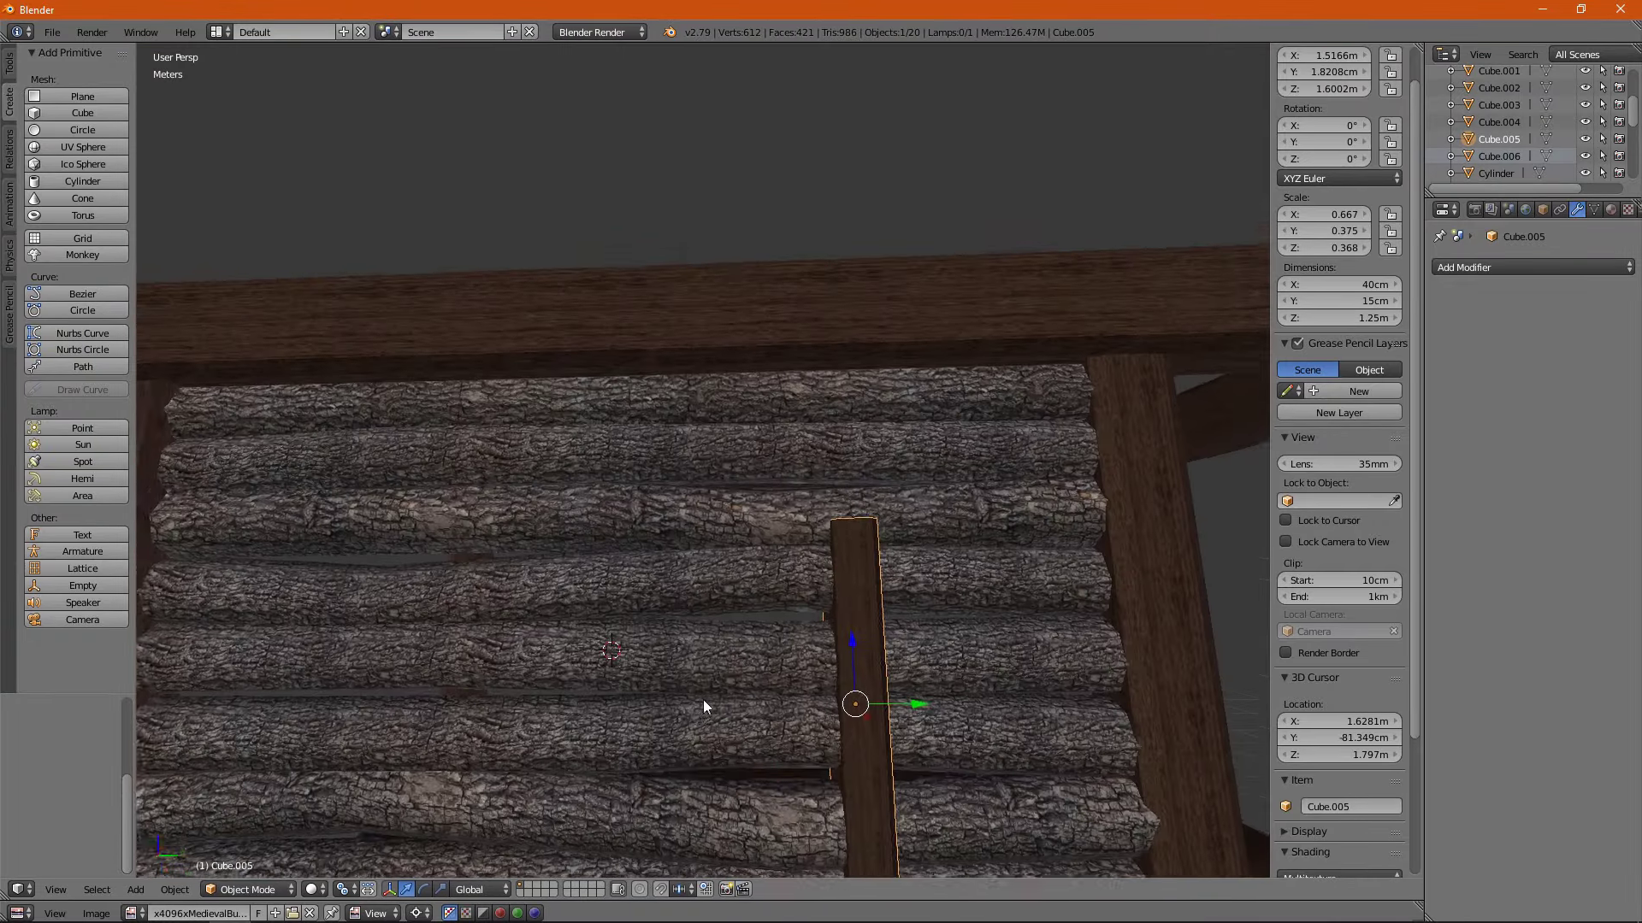
middle_drag(703, 699, 737, 592)
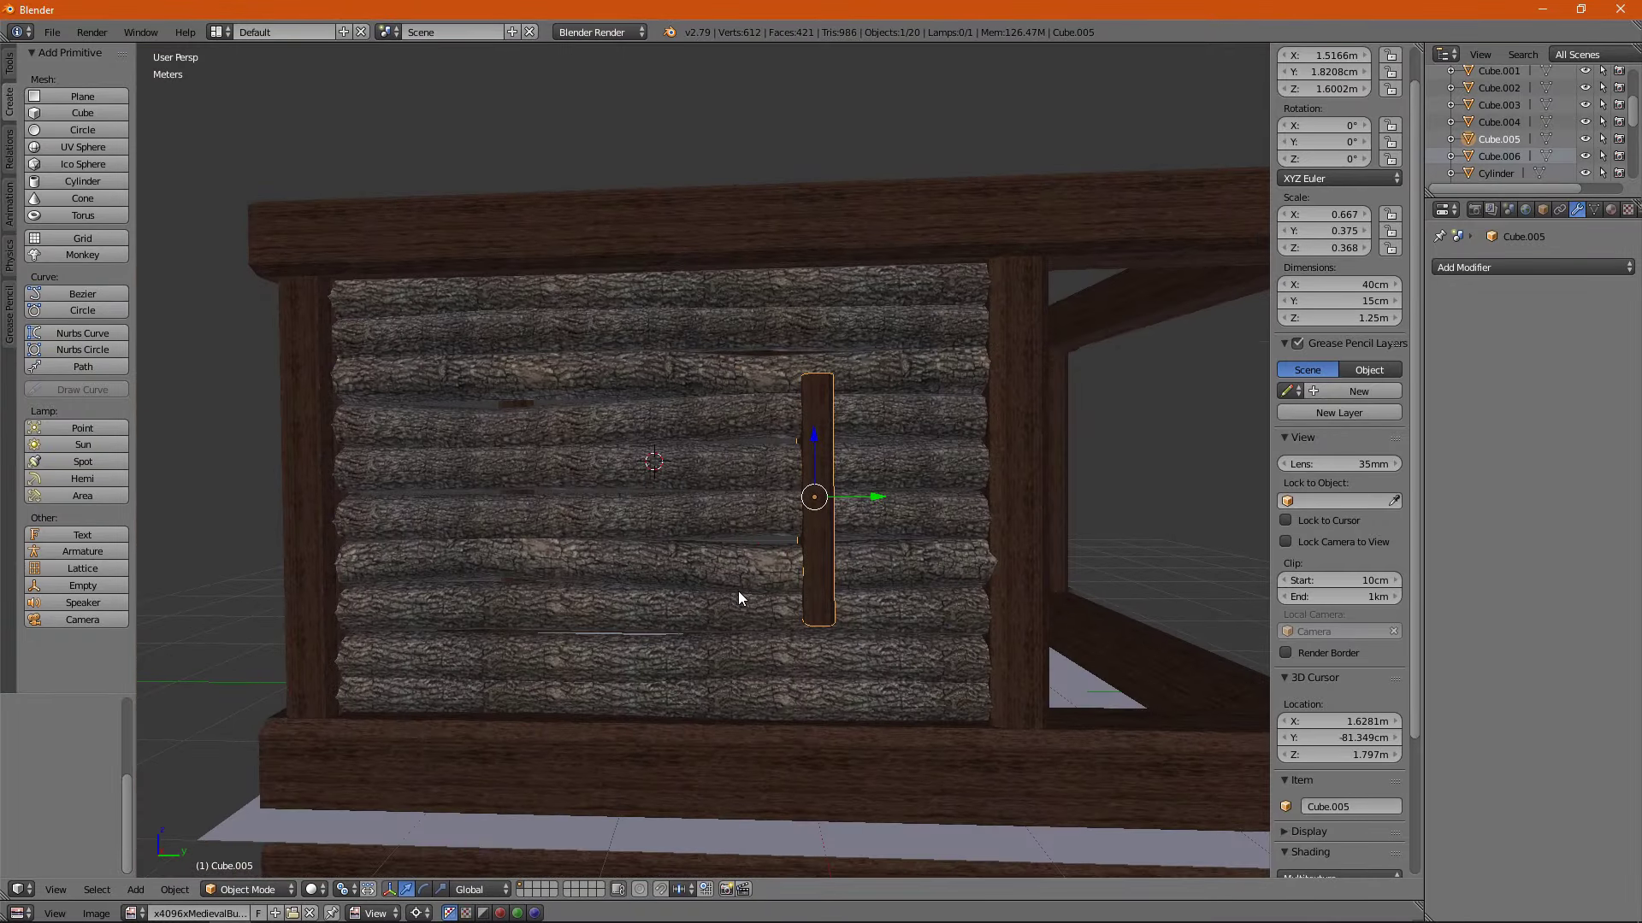
Duplicate the post along Y to make the second window post.
key(shift+d)
key(y)
click(691, 490)
middle_drag(688, 489, 663, 515)
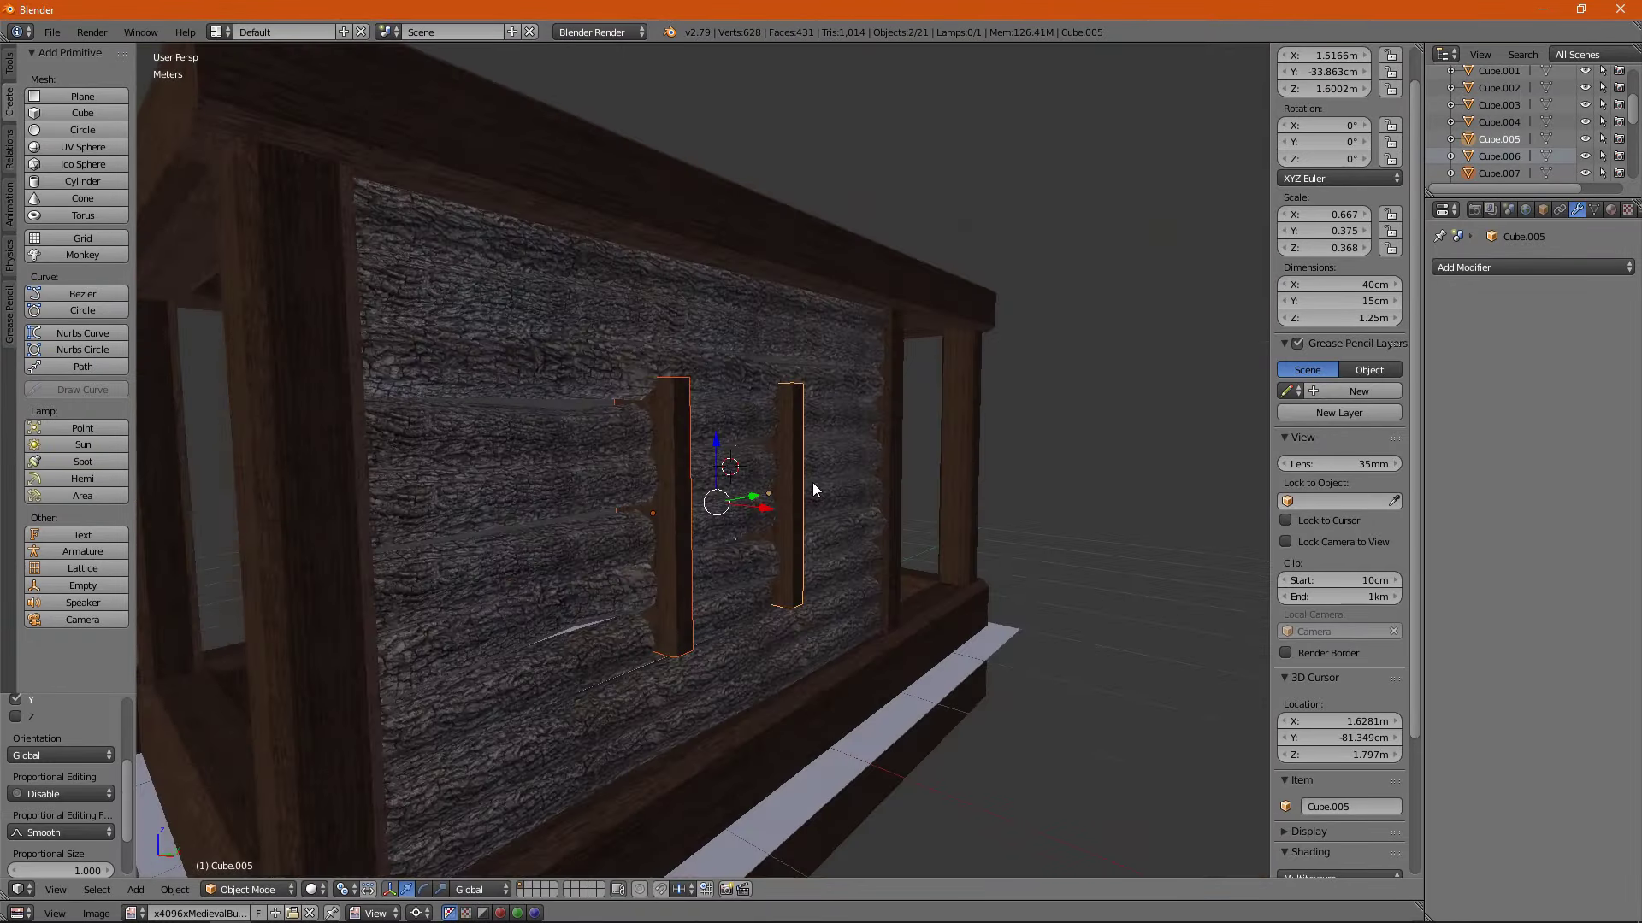
Copy the post, rotate it 90° on X, and set it atop the posts as lintel.
key(shift+d)
key(Escape)
key(r)
key(x)
key(9)
key(0)
key(Return)
key(g)
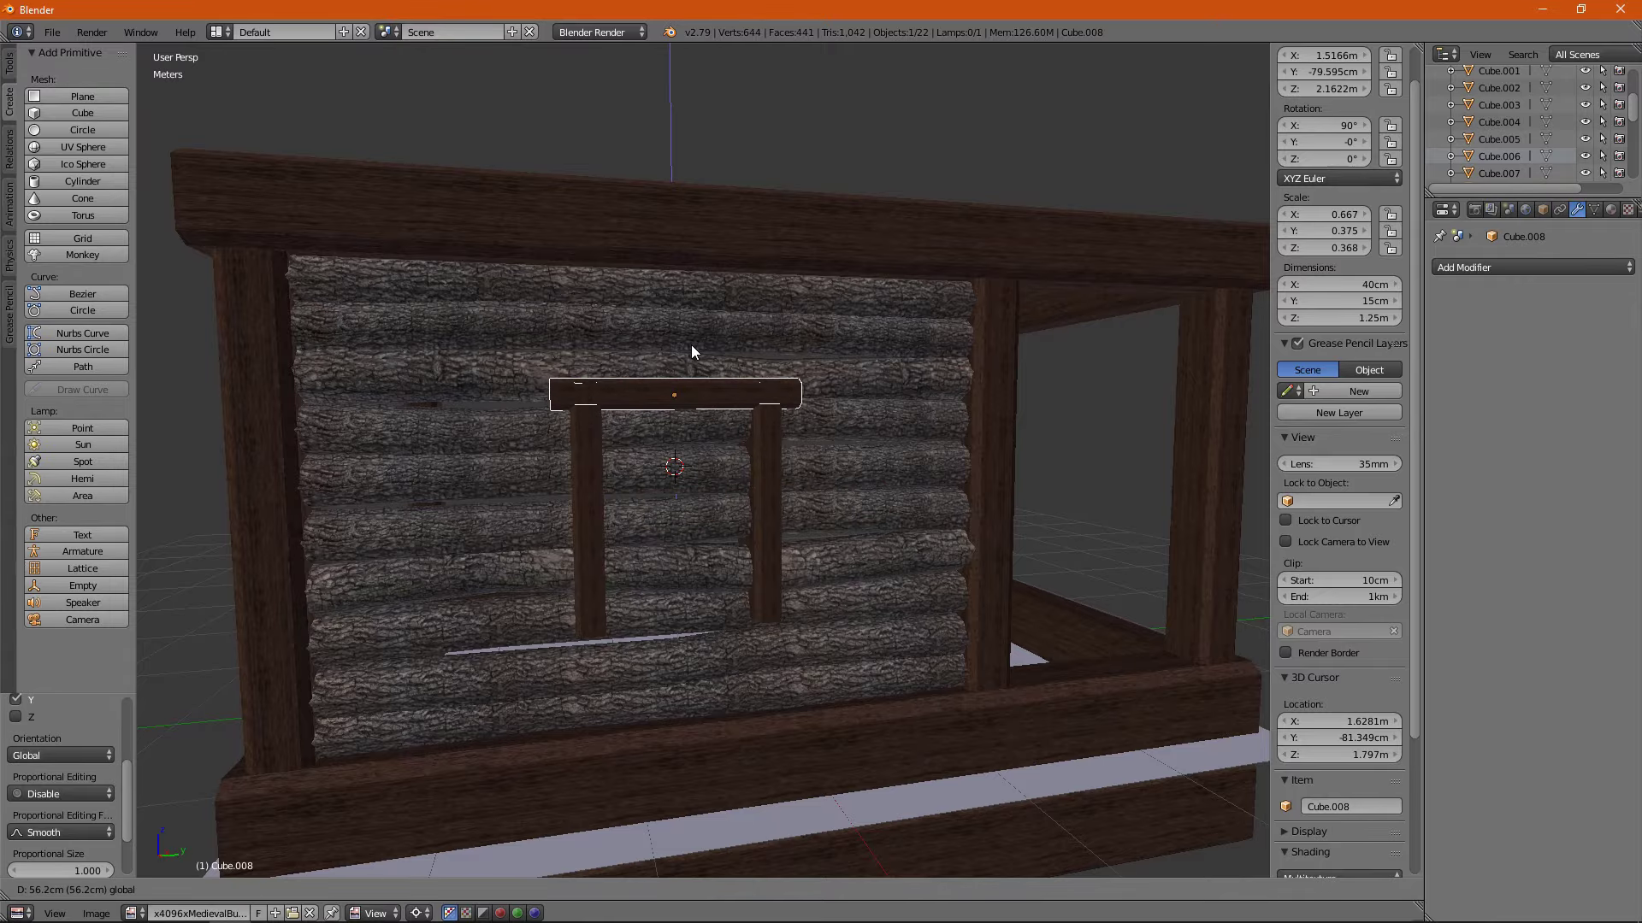
click(690, 345)
middle_drag(691, 346, 674, 501)
scroll(674, 501, up, 2)
Readjust the lintel height and duplicate it below the posts as the sill.
key(g)
key(z)
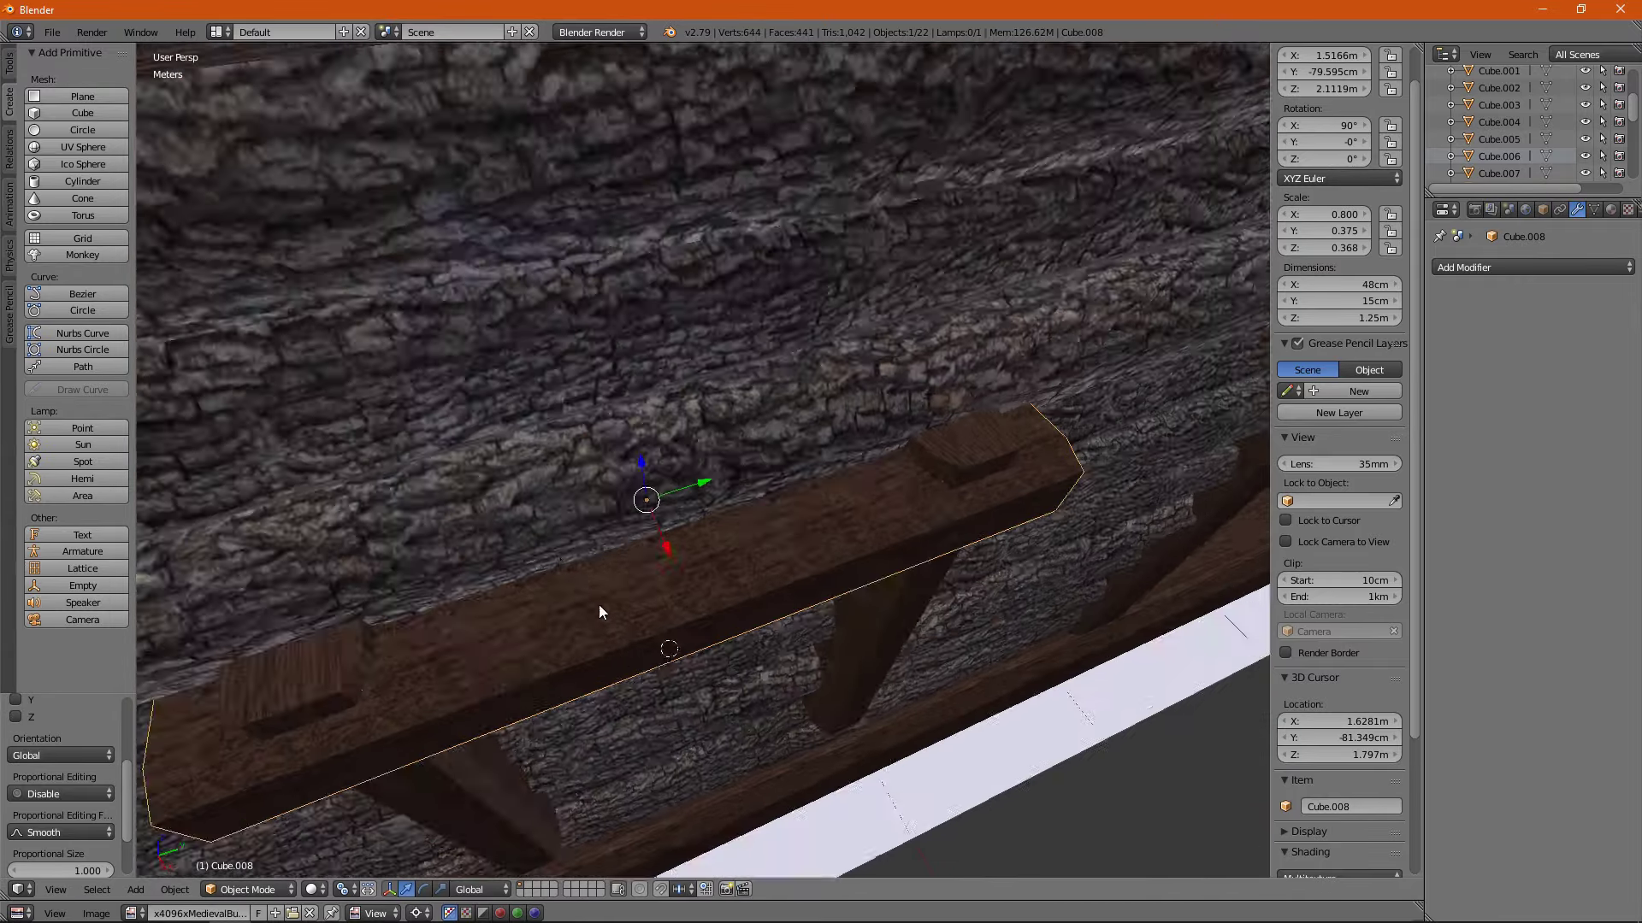
middle_drag(803, 511, 674, 419)
key(shift+d)
key(z)
click(700, 573)
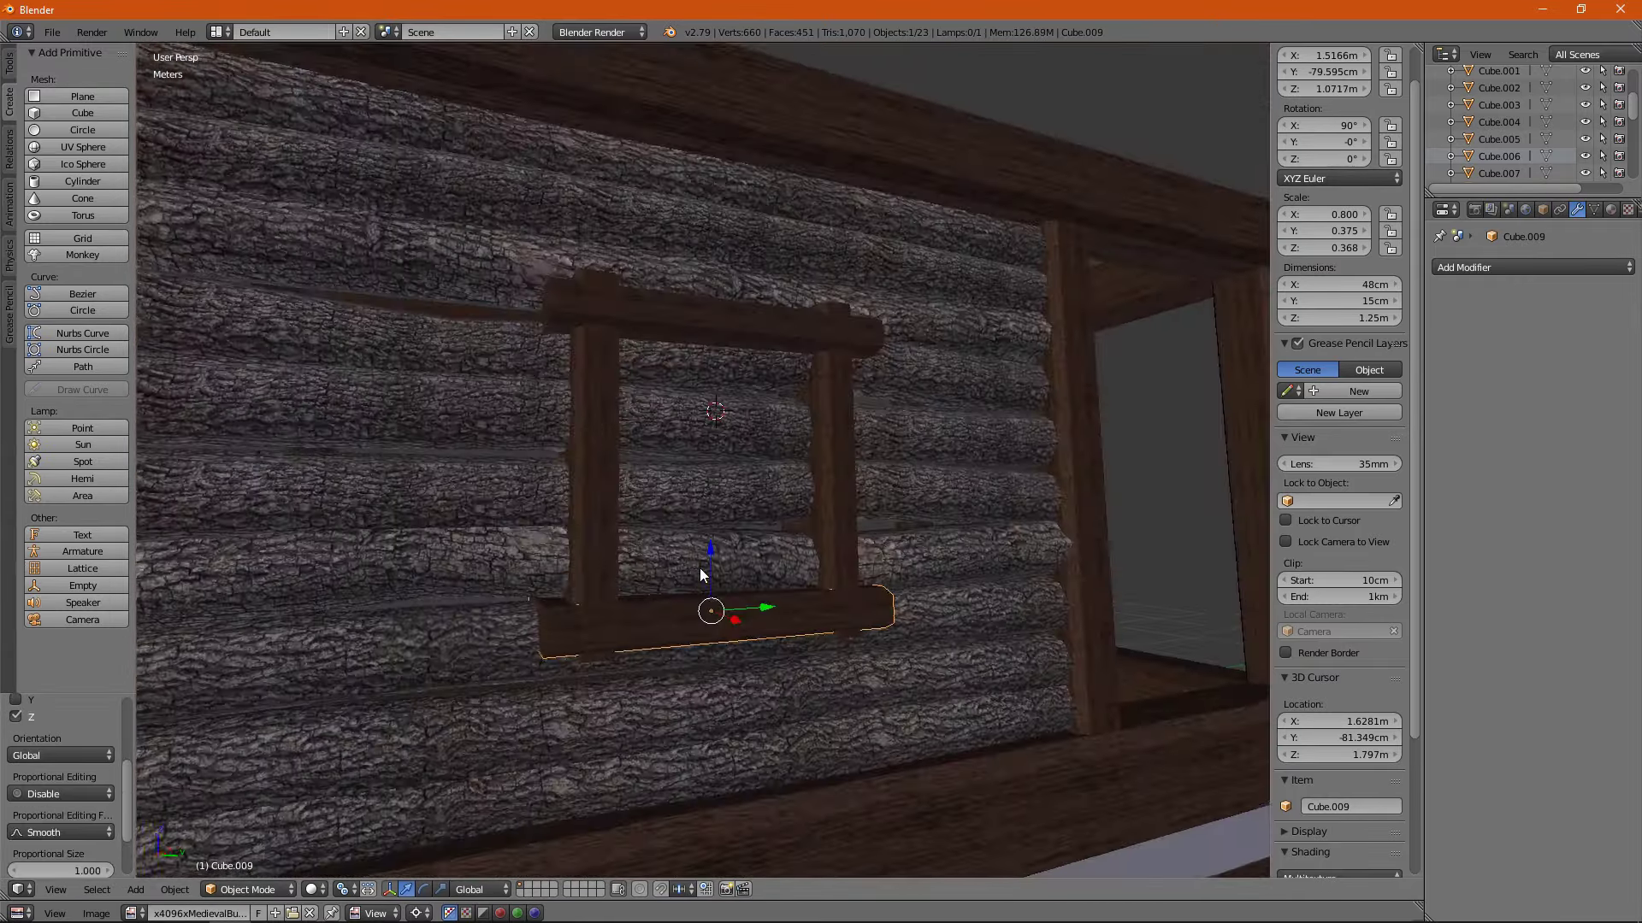
middle_drag(700, 573, 701, 536)
scroll(600, 551, down, 3)
Loop-cut the upper log crossing the window at the frame edge.
right_click(717, 479)
key(Tab)
scroll(563, 551, up, 5)
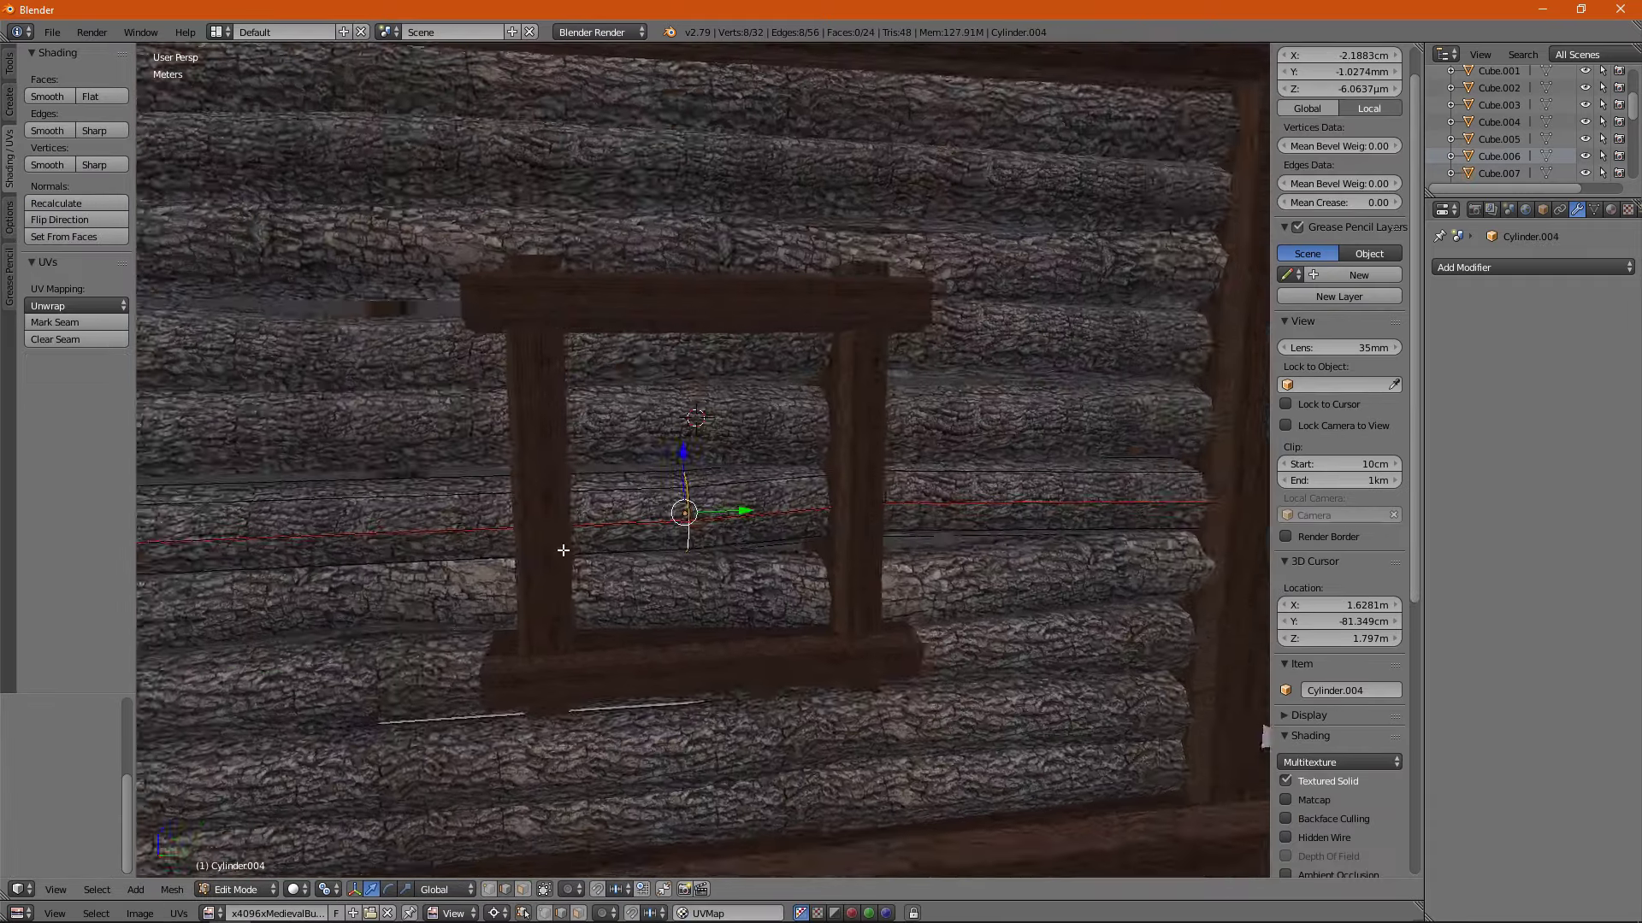
key(ctrl+r)
click(676, 548)
mouse_move(564, 551)
middle_down()
mouse_move(676, 547)
mouse_move(721, 598)
middle_up()
key(Tab)
Cut the lower log at the window edge and delete its faces inside the frame.
right_click(721, 599)
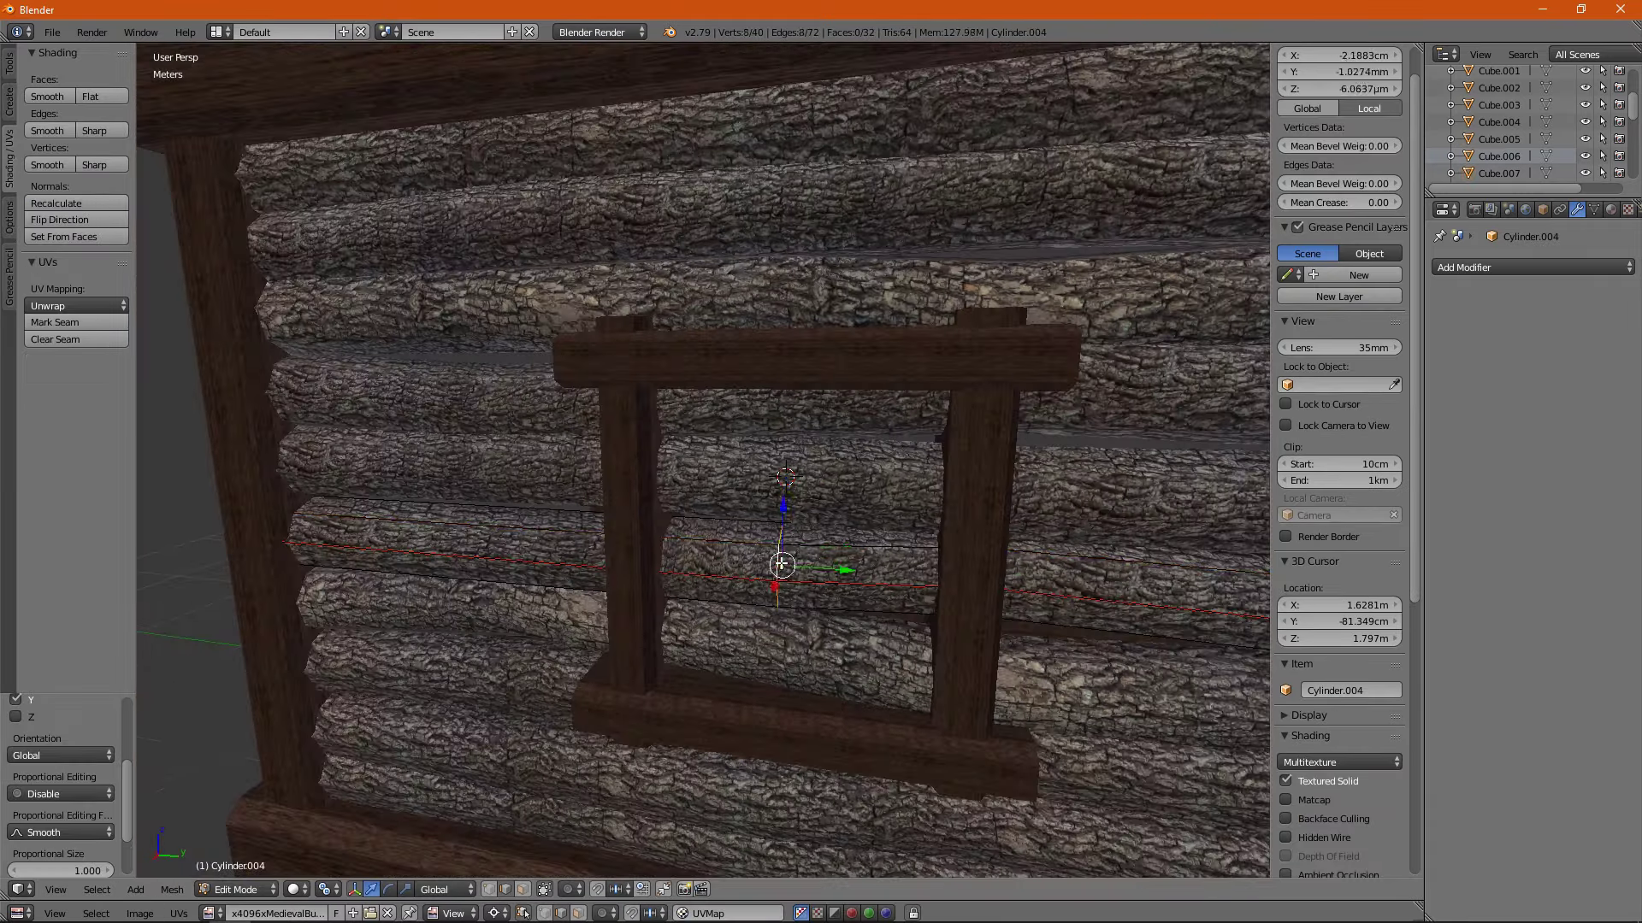
key(Tab)
scroll(721, 627, up, 5)
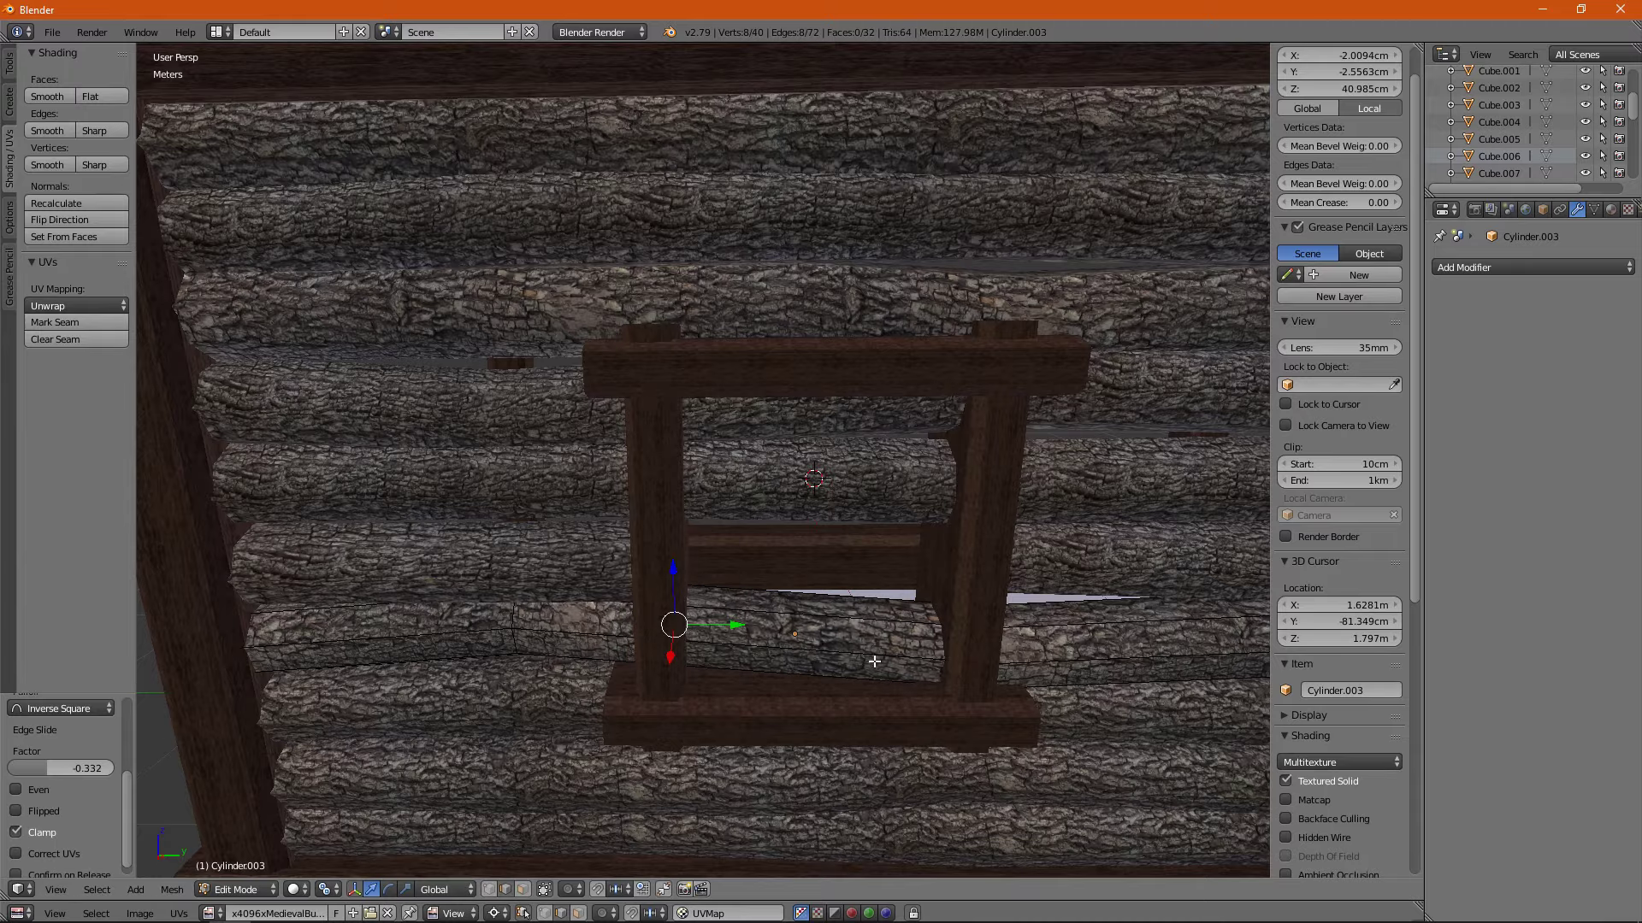
middle_drag(874, 661, 684, 632)
key(x)
key(Tab)
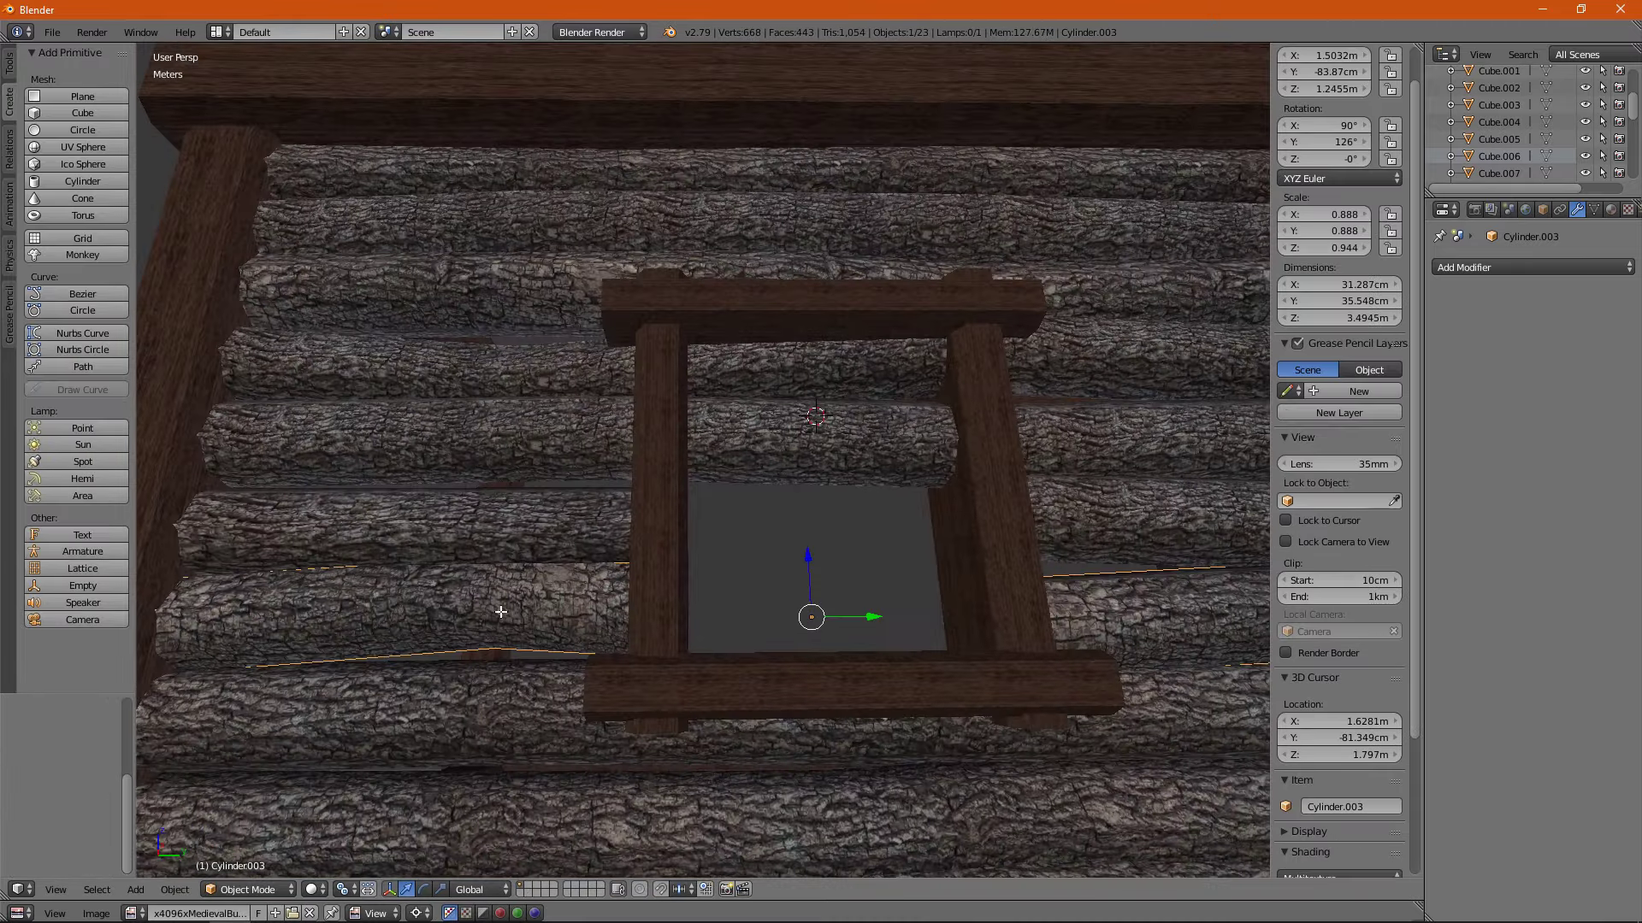
middle_drag(502, 612, 473, 586)
scroll(473, 587, down, 4)
scroll(858, 458, up, 4)
scroll(703, 455, up, 2)
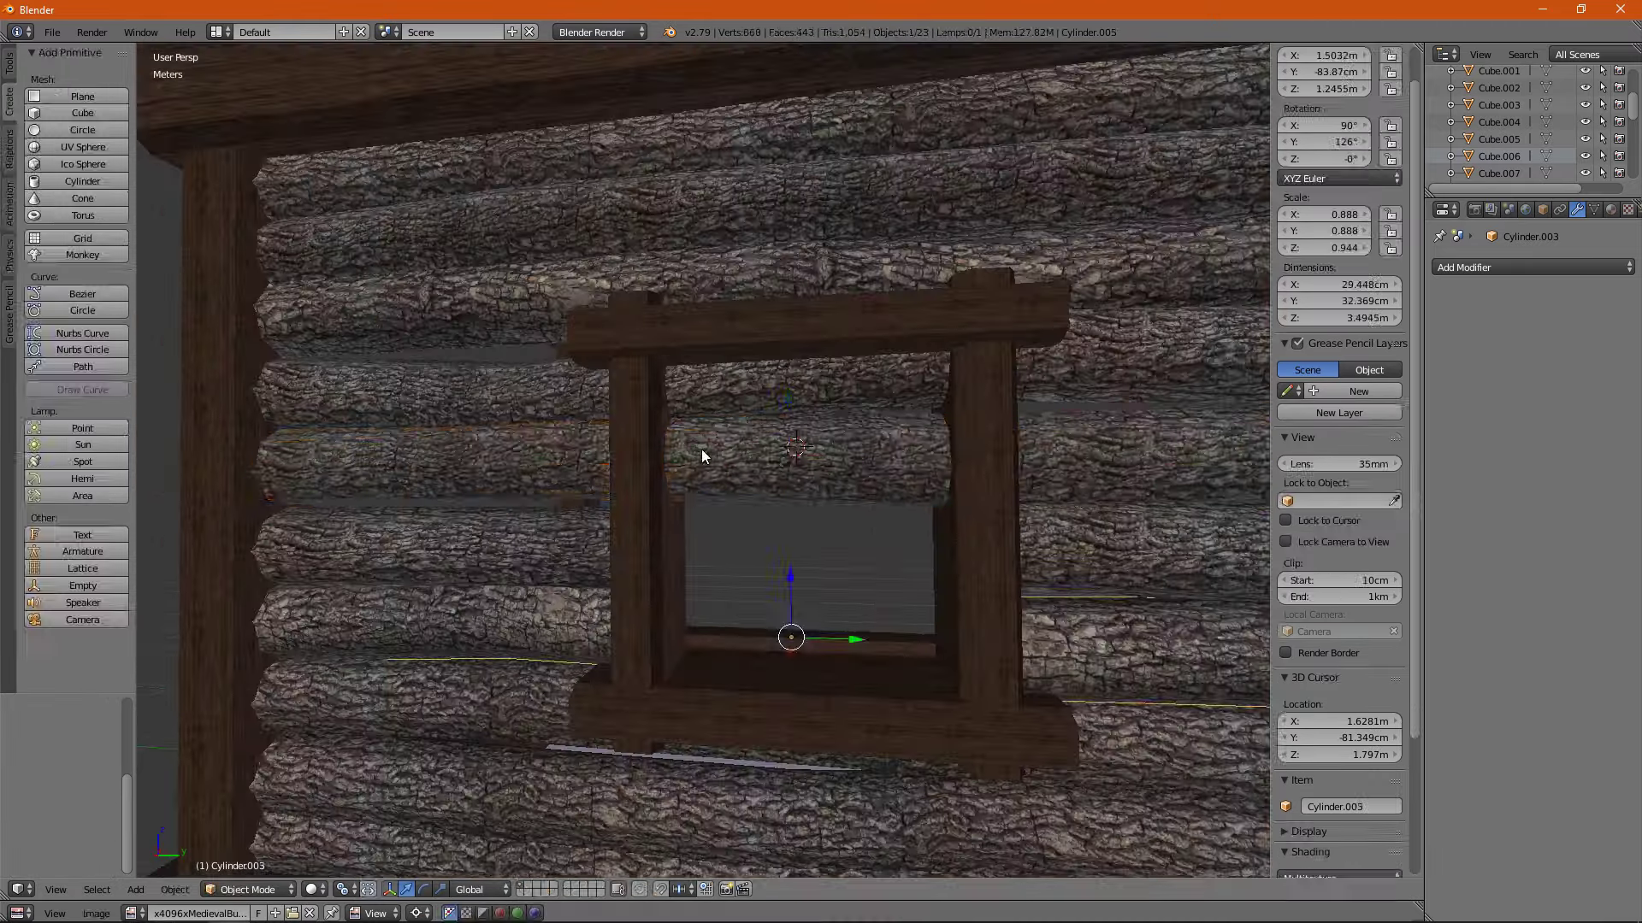
Loop-cut the next log at the window edge and bring up the save dialog.
right_click(703, 455)
key(Tab)
scroll(617, 479, down, 4)
middle_drag(618, 479, 617, 507)
scroll(617, 506, up, 3)
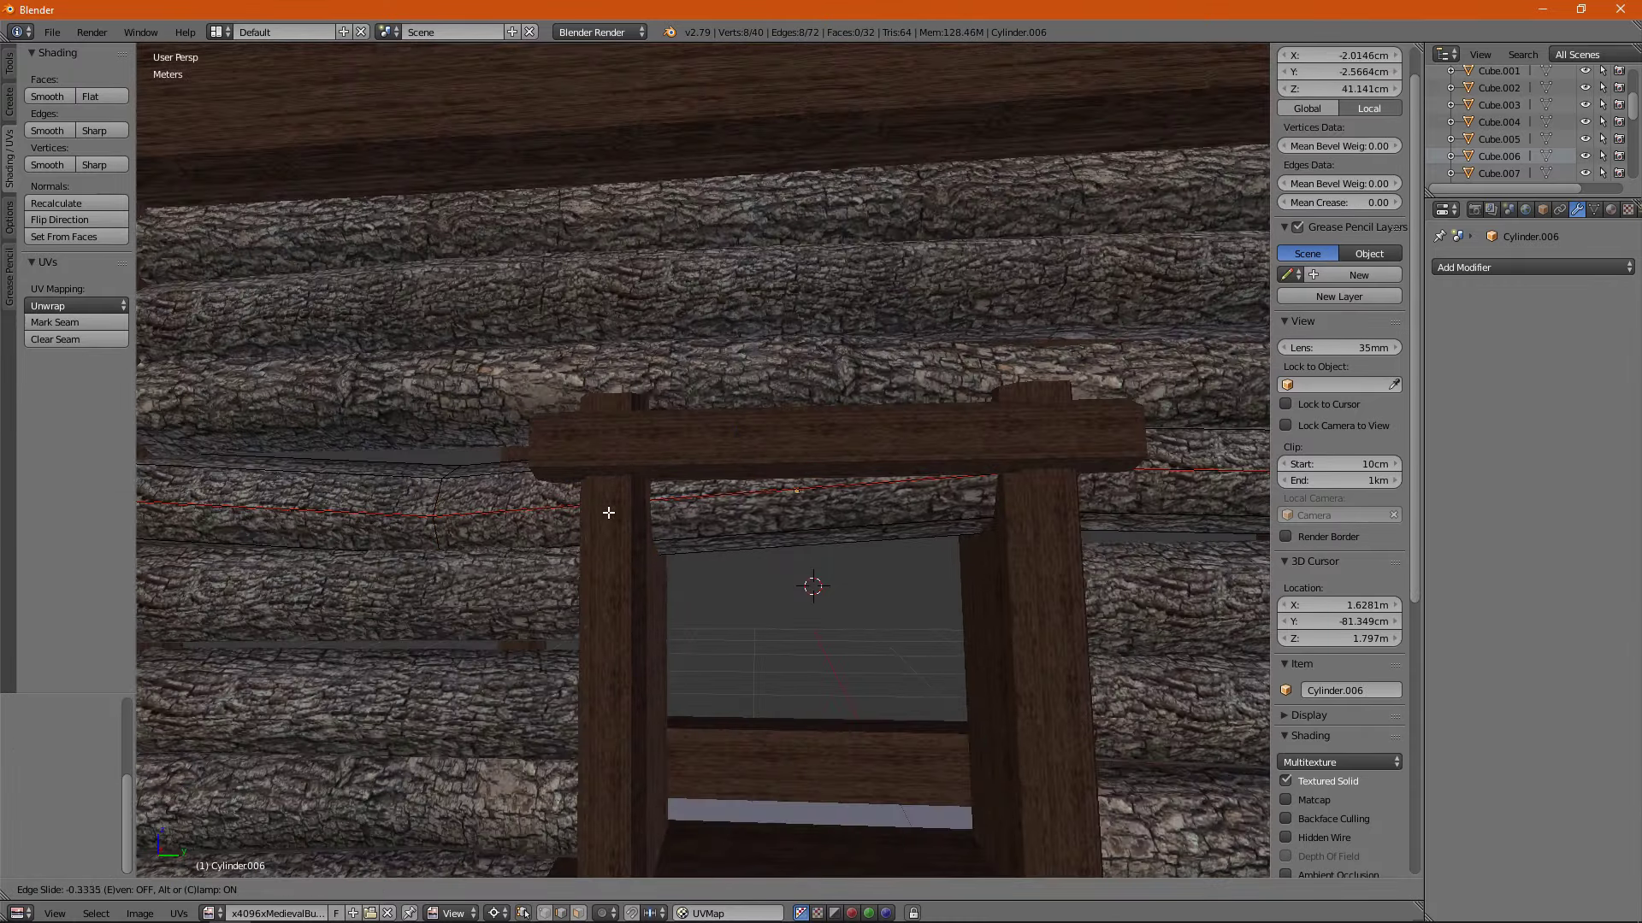
click(608, 512)
scroll(608, 512, down, 3)
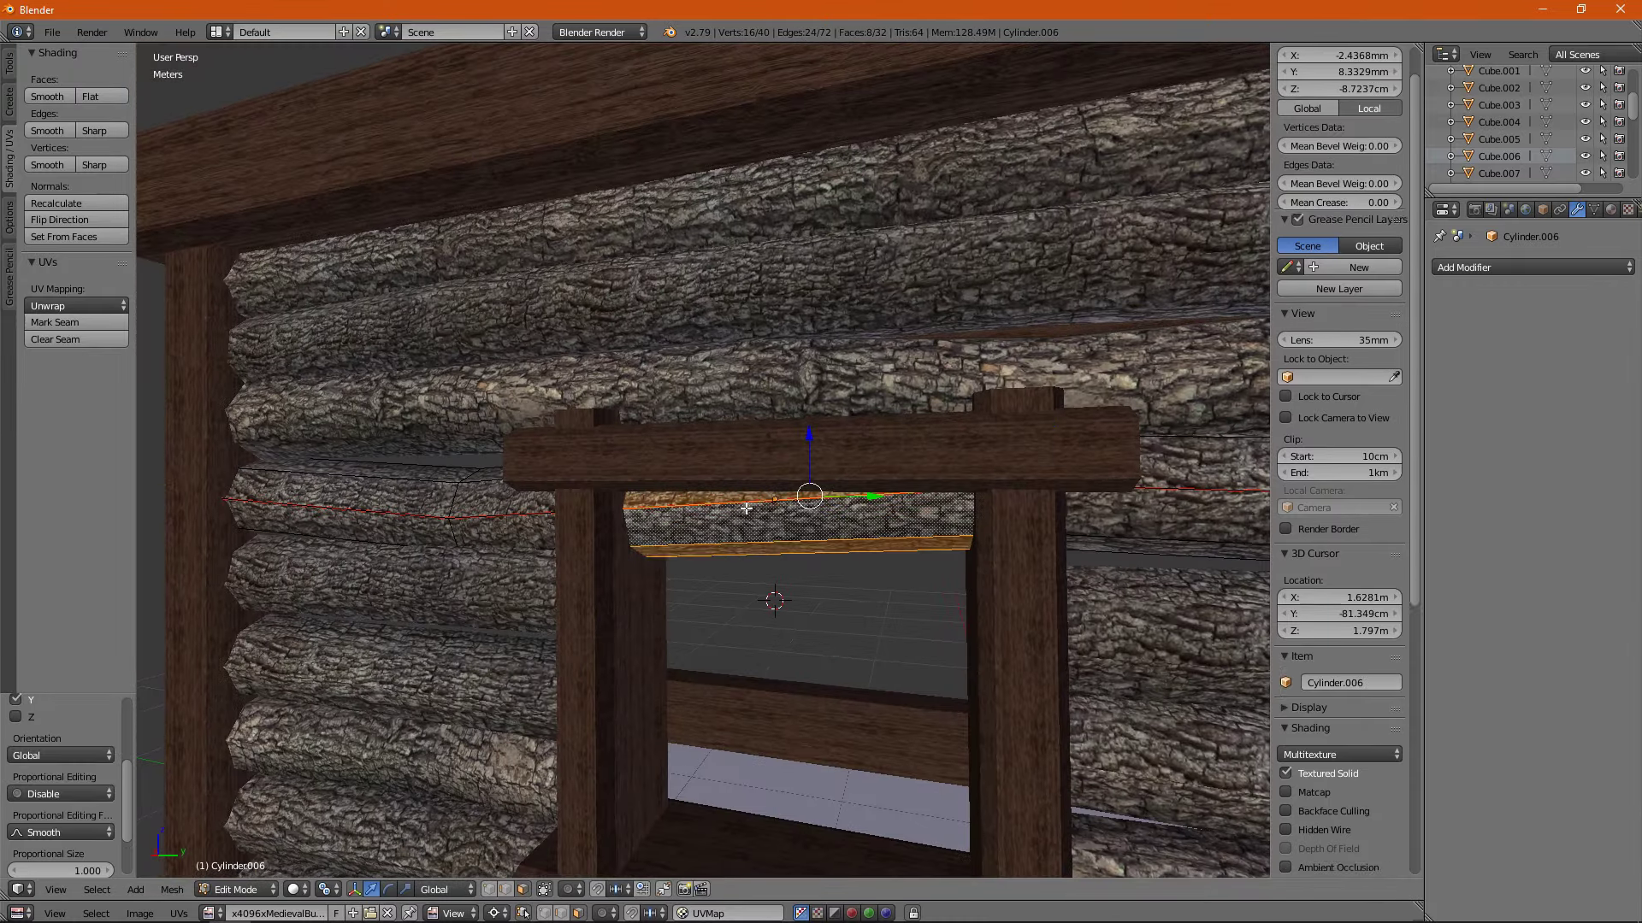
middle_drag(608, 512, 682, 607)
key(Tab)
key(ctrl+s)
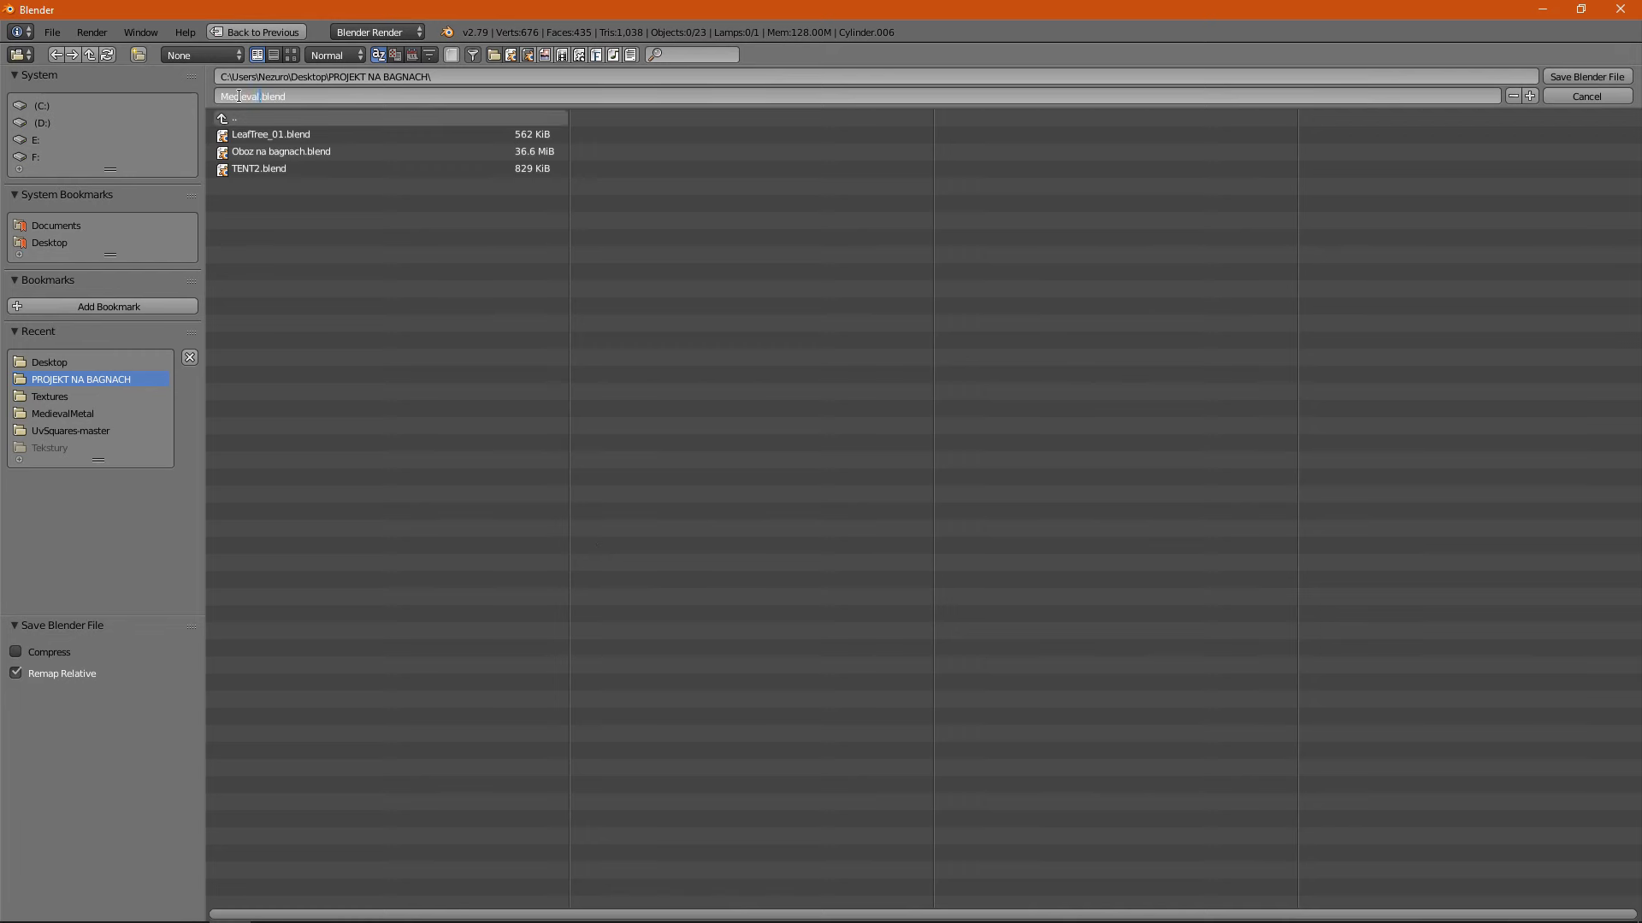
Save the cabin as MedievalHouse01.blend.
click(1555, 75)
middle_drag(477, 352, 679, 466)
right_click(679, 466)
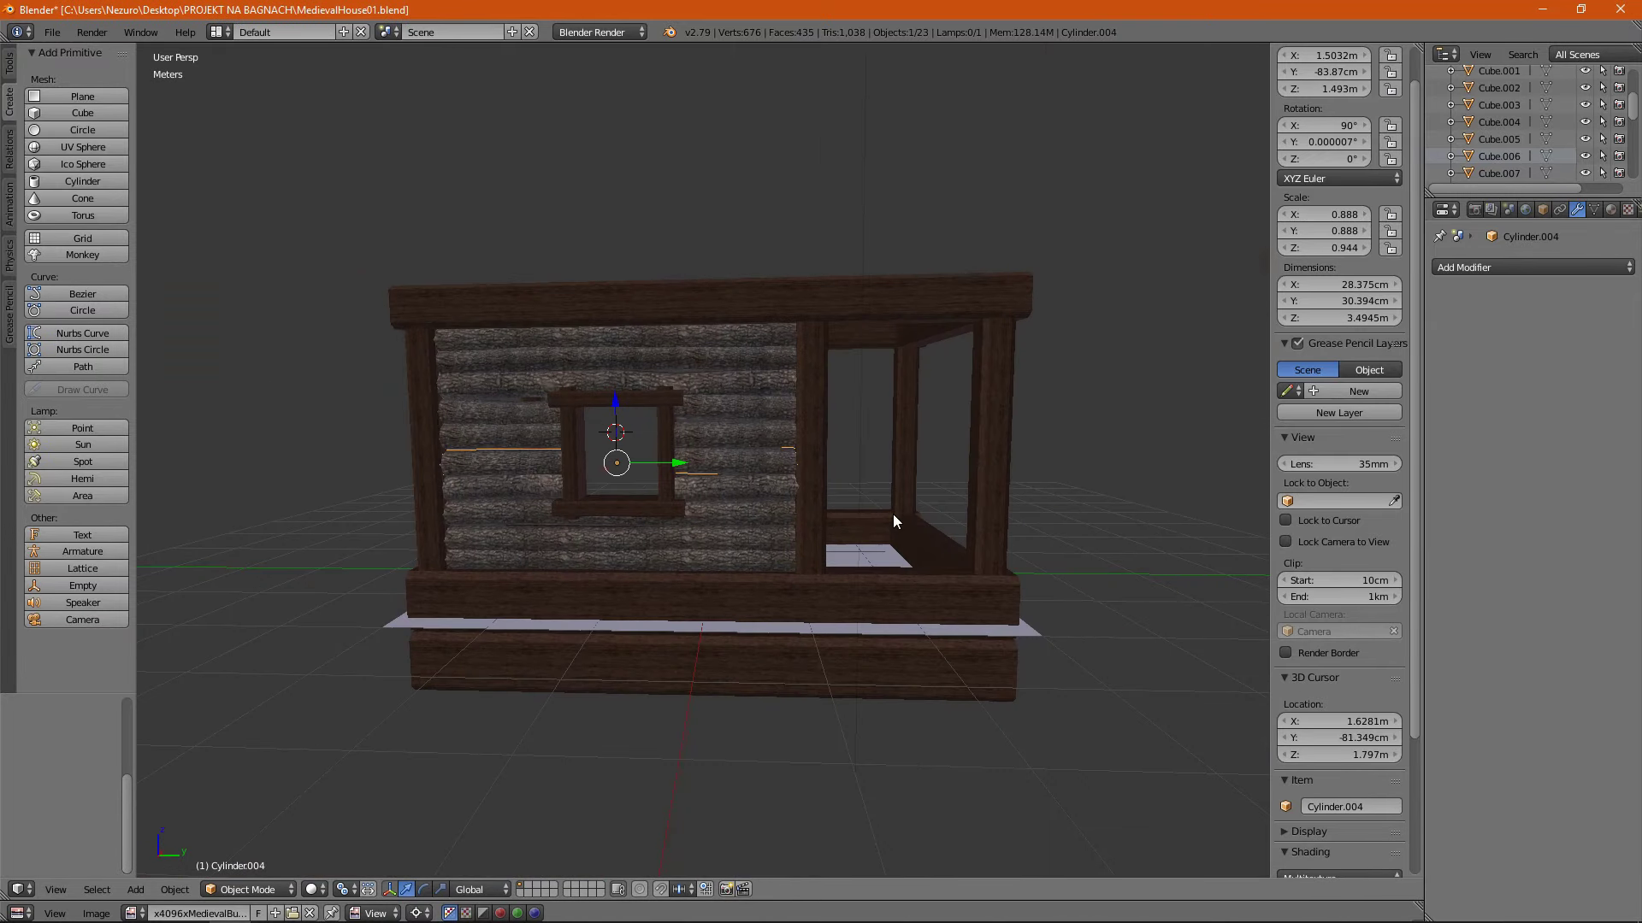
Add a door plate cube sized Y 70 cm, Z 1.7 m and move it toward the doorway.
click(93, 117)
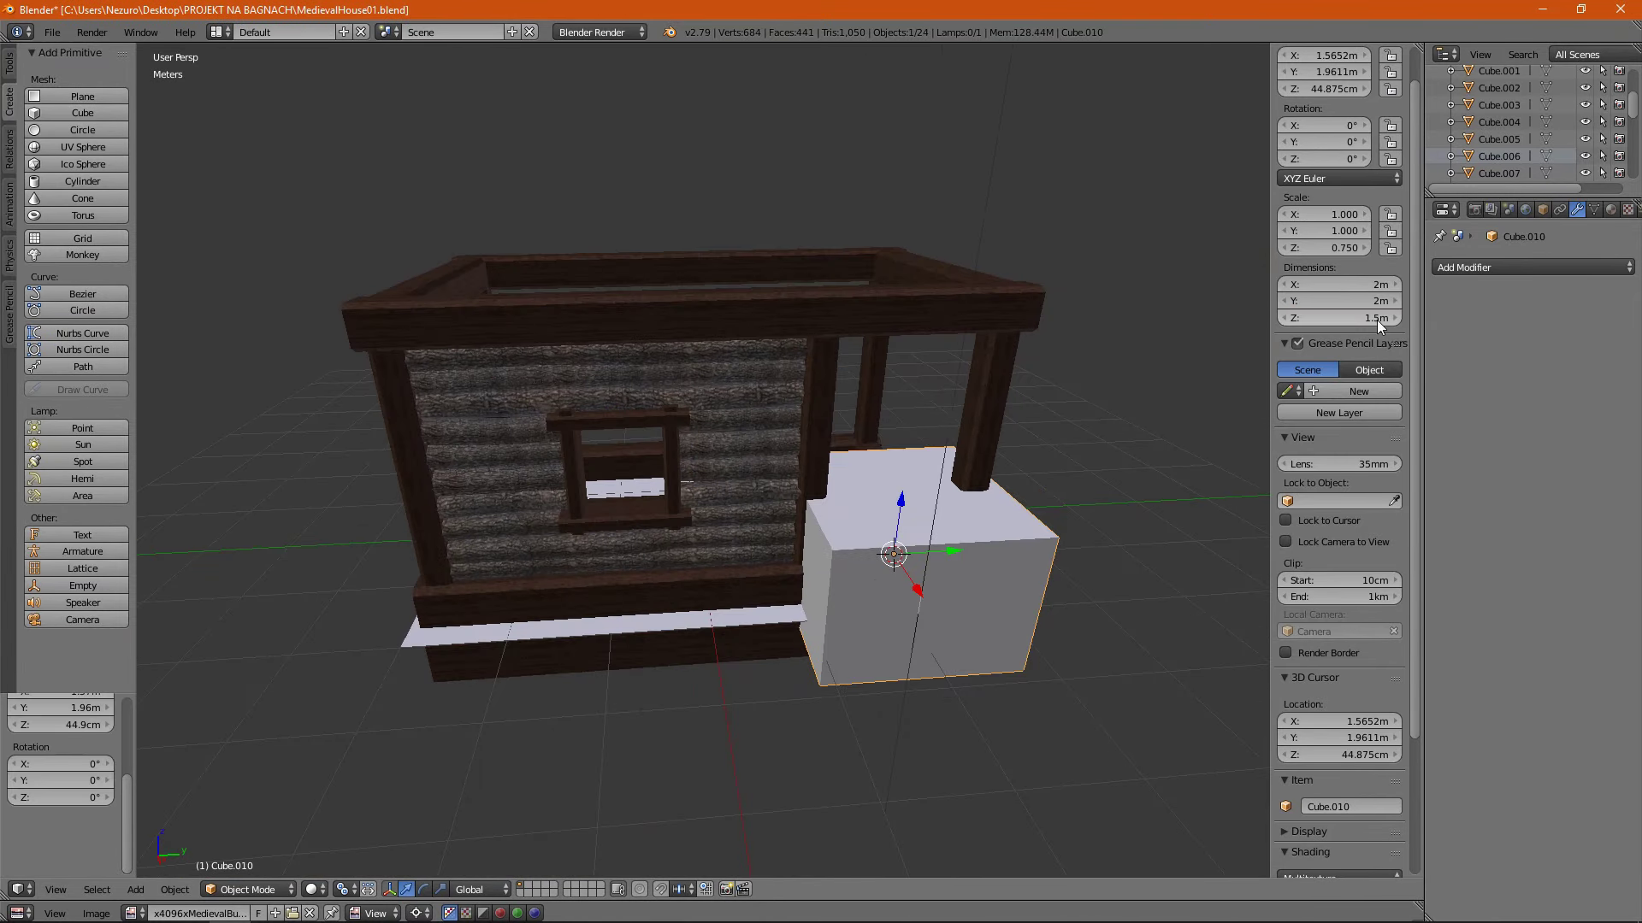
key(ctrl+z)
middle_drag(1026, 428, 940, 402)
key(g)
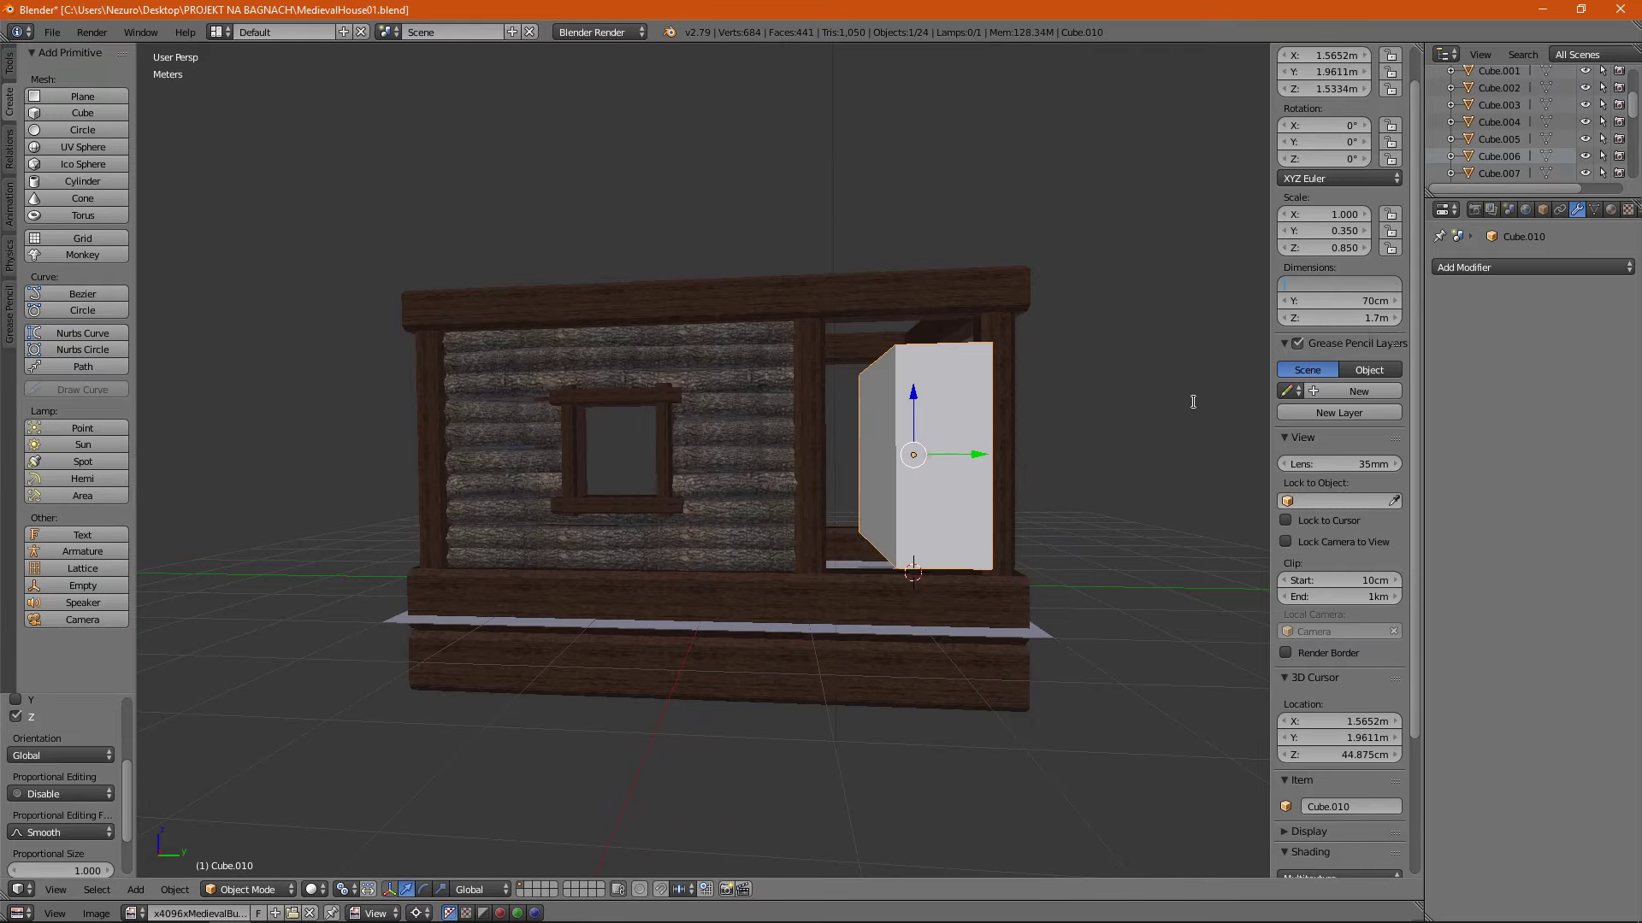
key(Return)
scroll(981, 575, up, 5)
mouse_move(982, 576)
middle_down()
mouse_move(864, 524)
mouse_move(532, 871)
middle_up()
Unwrap the door plate's mesh onto the texture.
key(Tab)
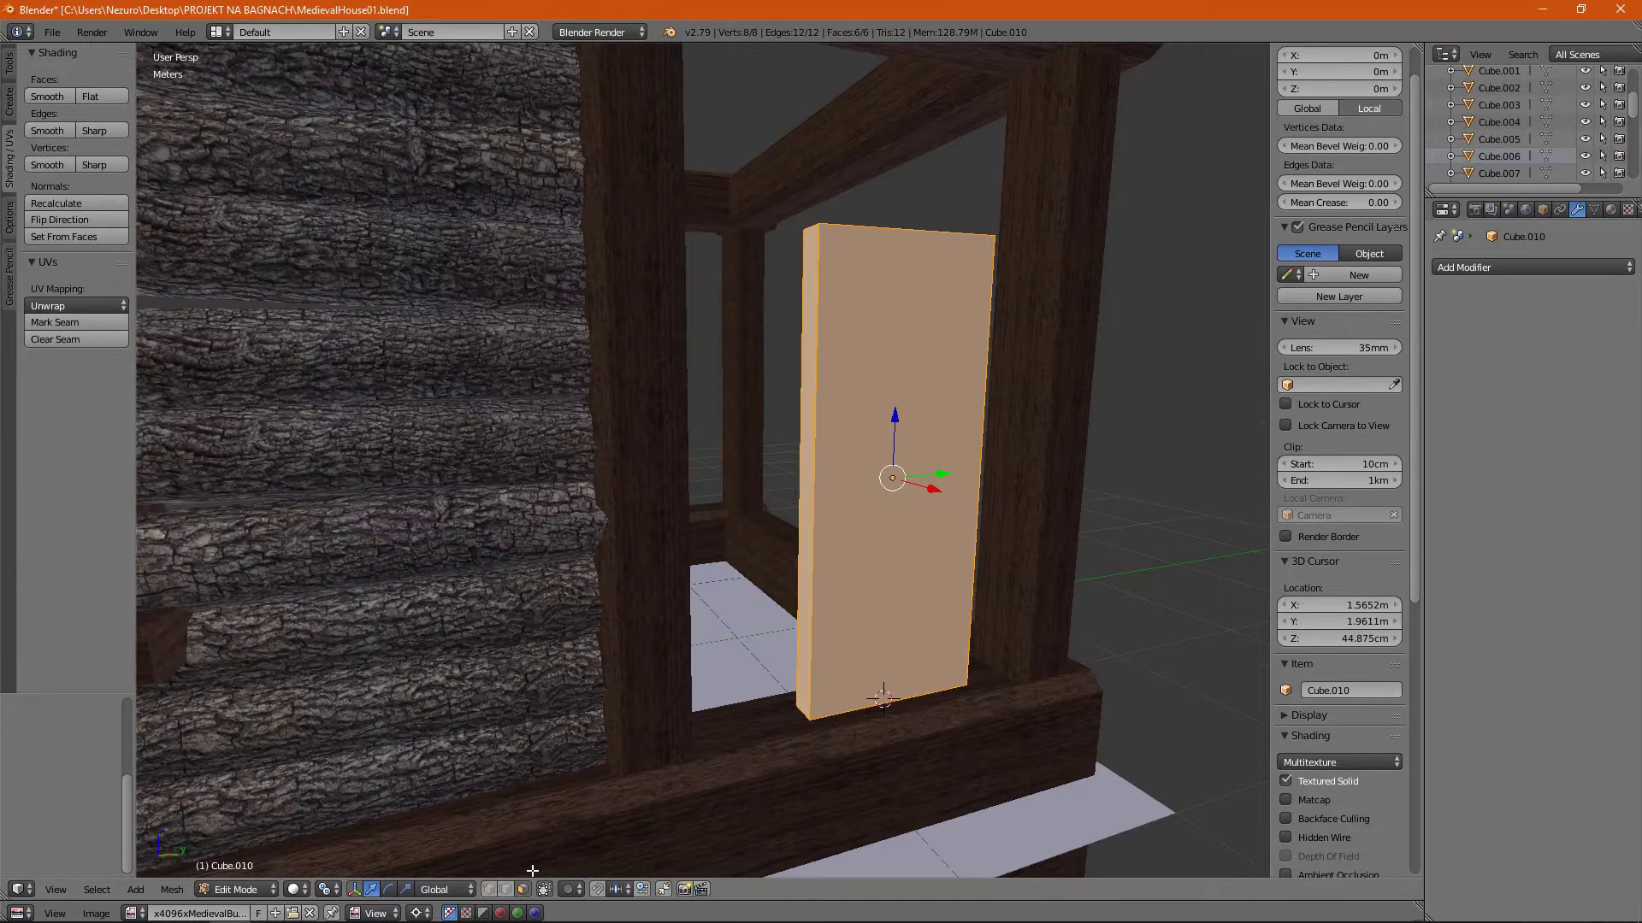
mouse_move(841, 572)
middle_down()
mouse_move(769, 428)
mouse_move(838, 513)
middle_up()
key(u)
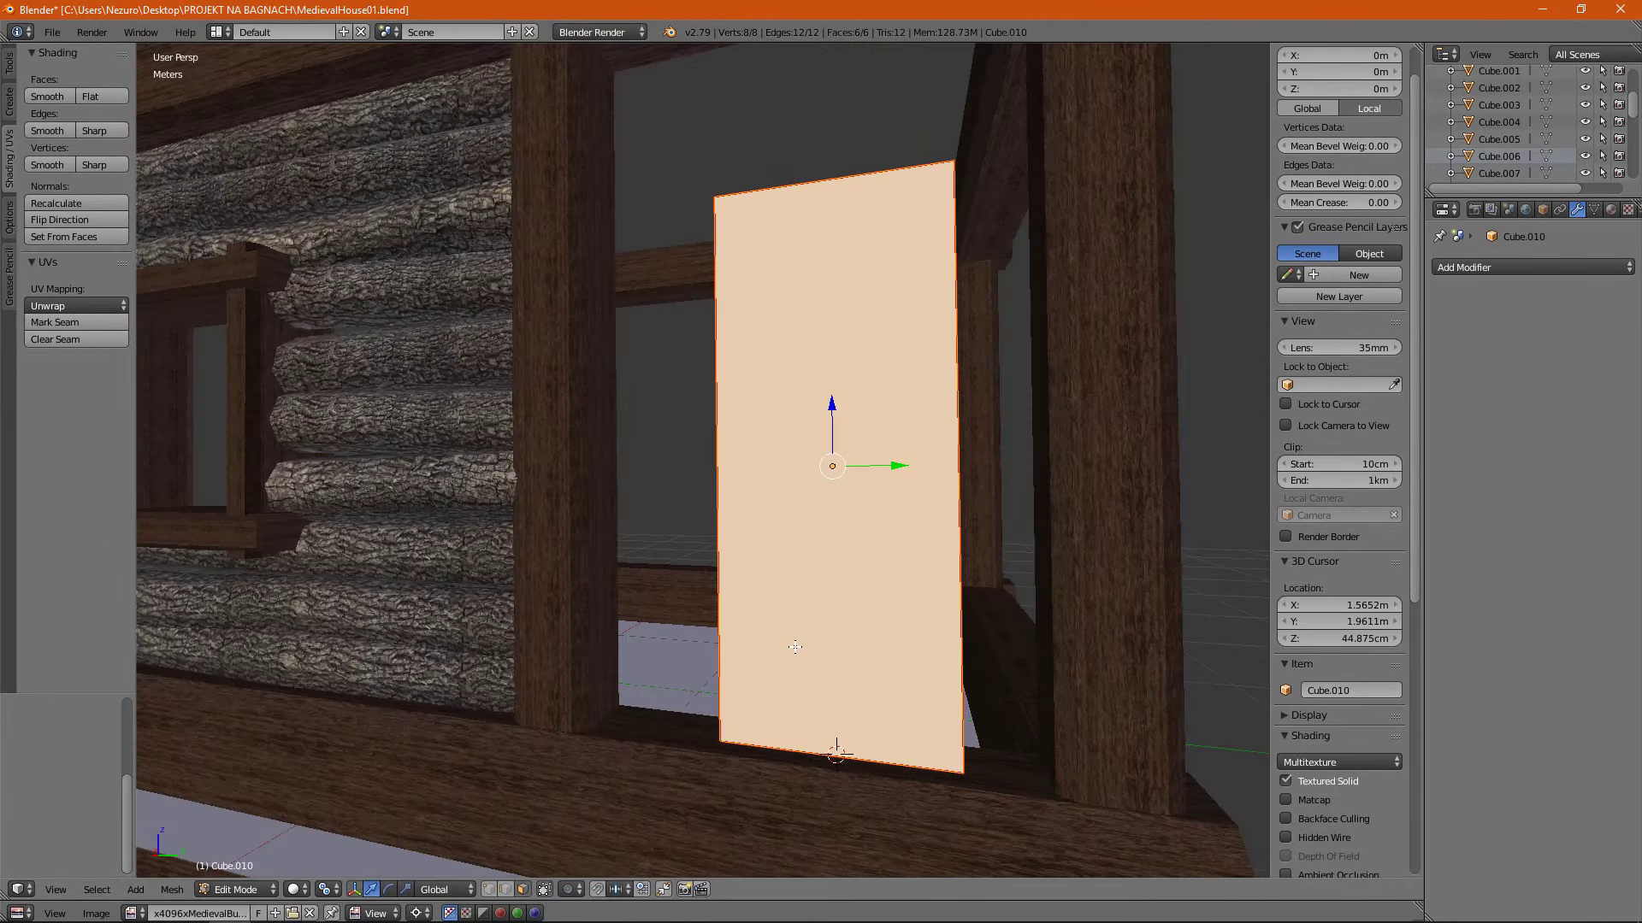
key(Return)
mouse_move(740, 901)
mouse_down()
mouse_move(659, 560)
mouse_move(786, 658)
mouse_up()
Re-unwrap the door plate and shrink its UV island over the door image.
key(u)
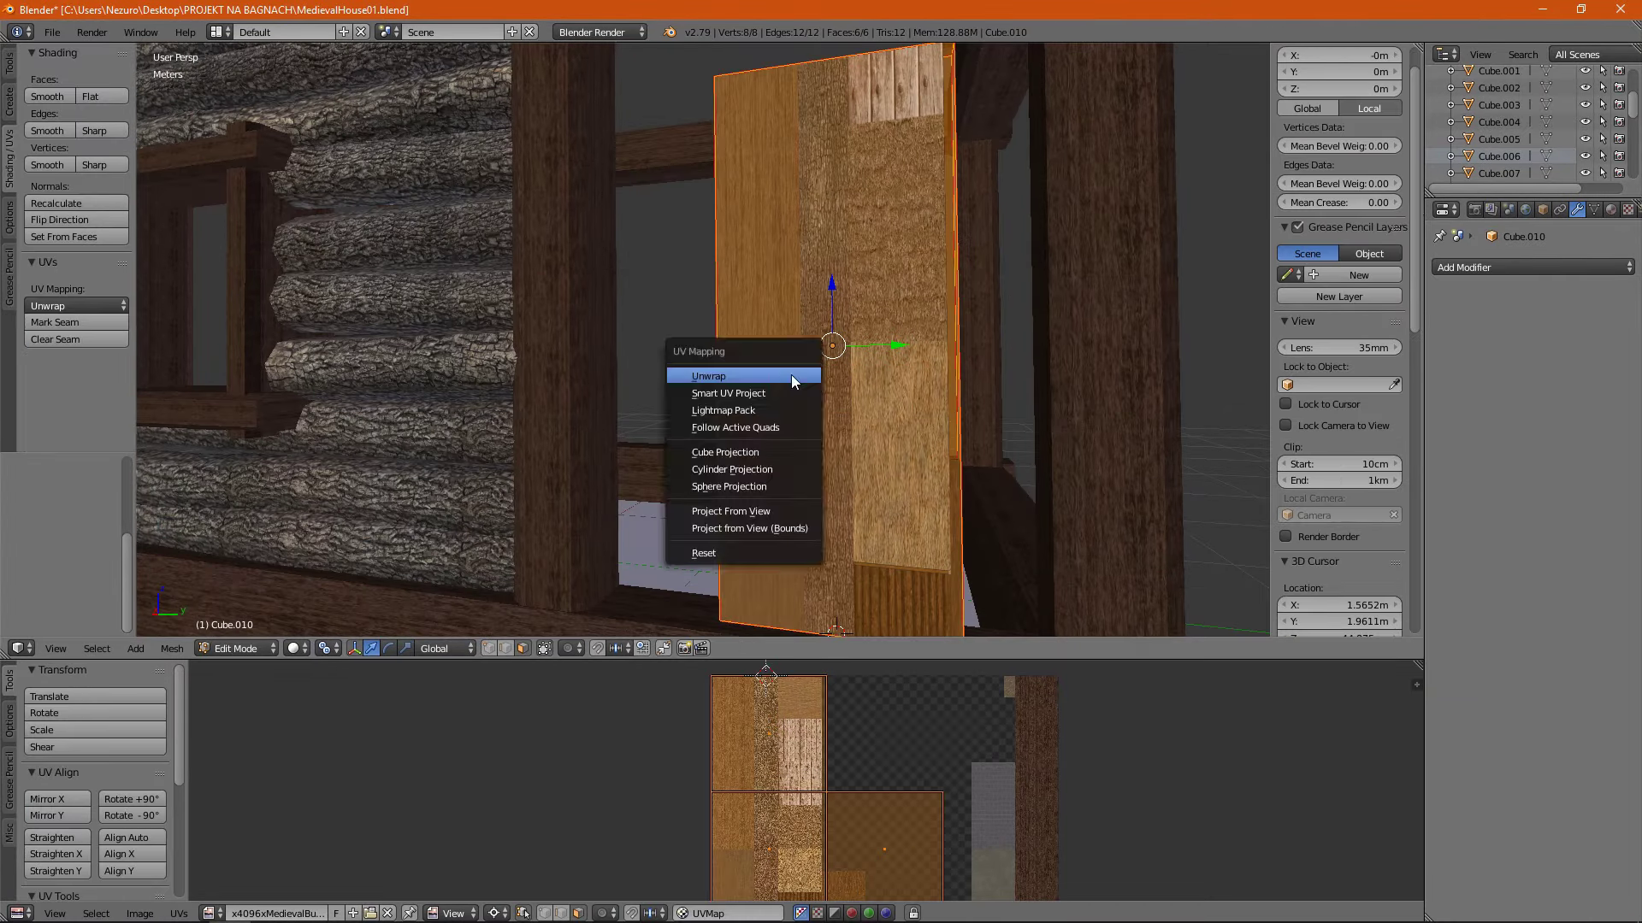
click(792, 374)
drag(998, 660, 999, 393)
key(s)
scroll(703, 513, up, 2)
scroll(612, 535, up, 2)
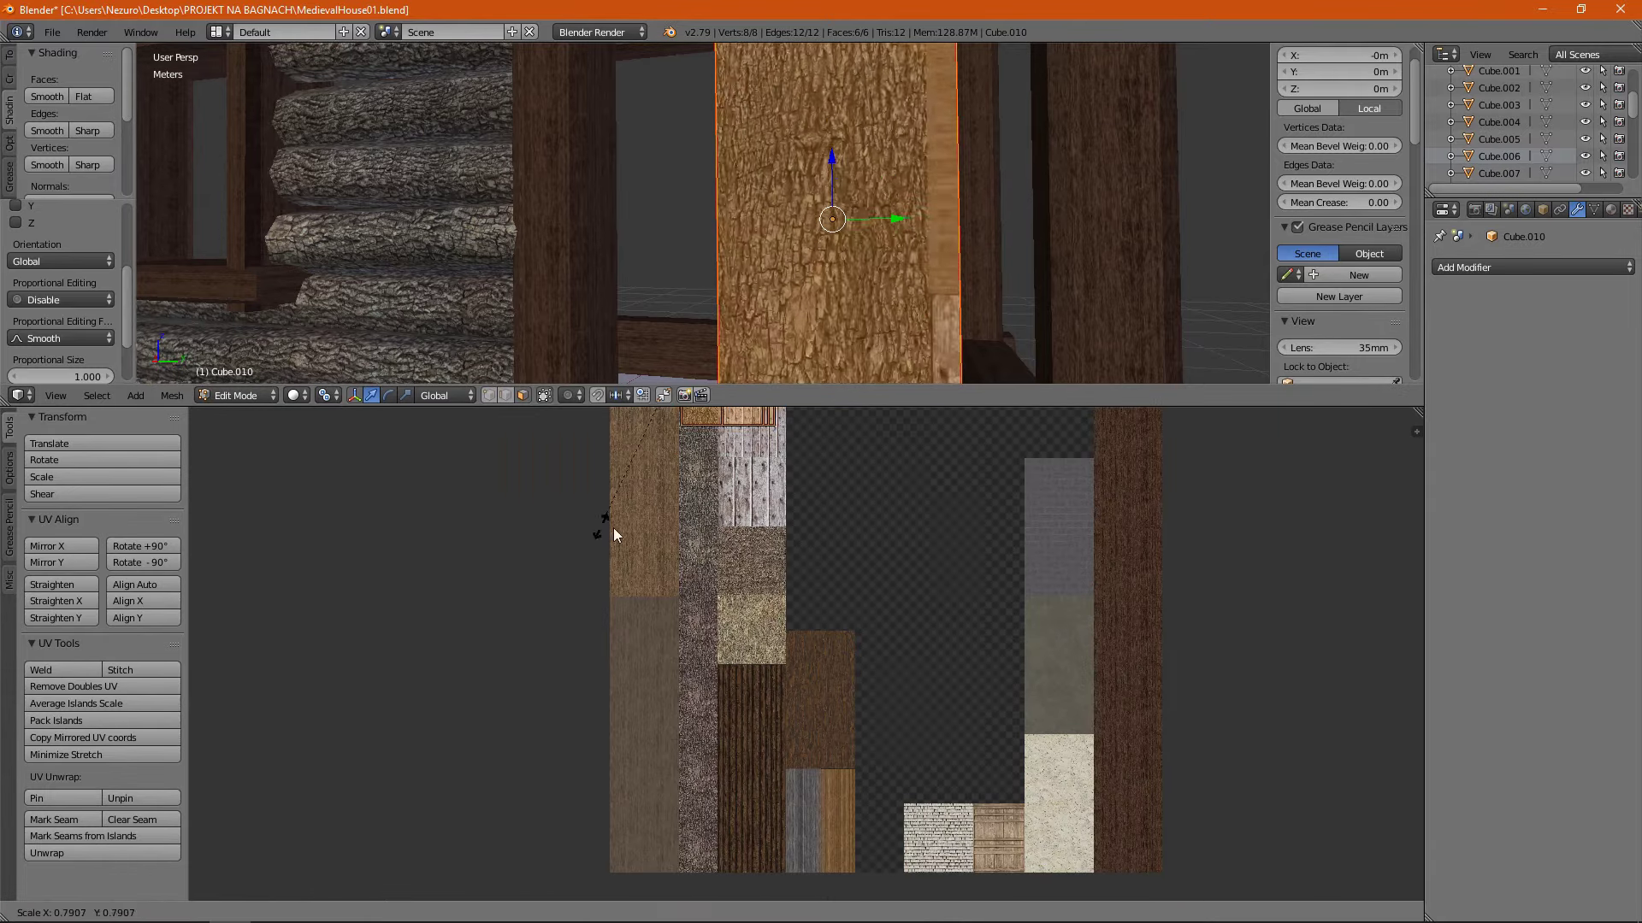
key(g)
click(939, 506)
scroll(855, 770, up, 4)
key(g)
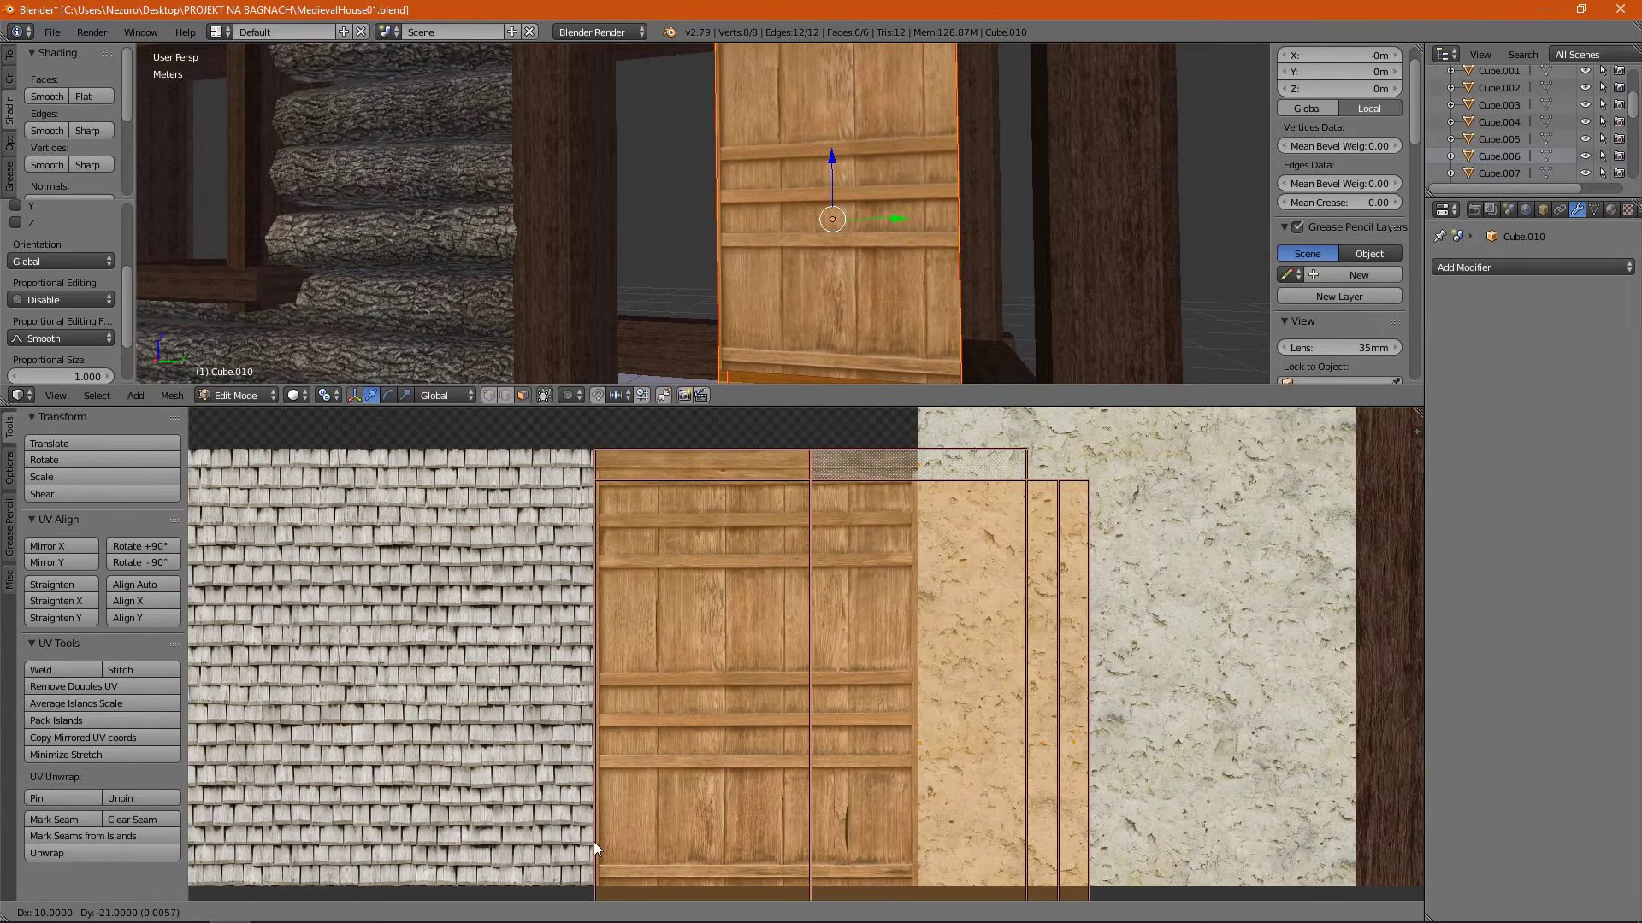
key(s)
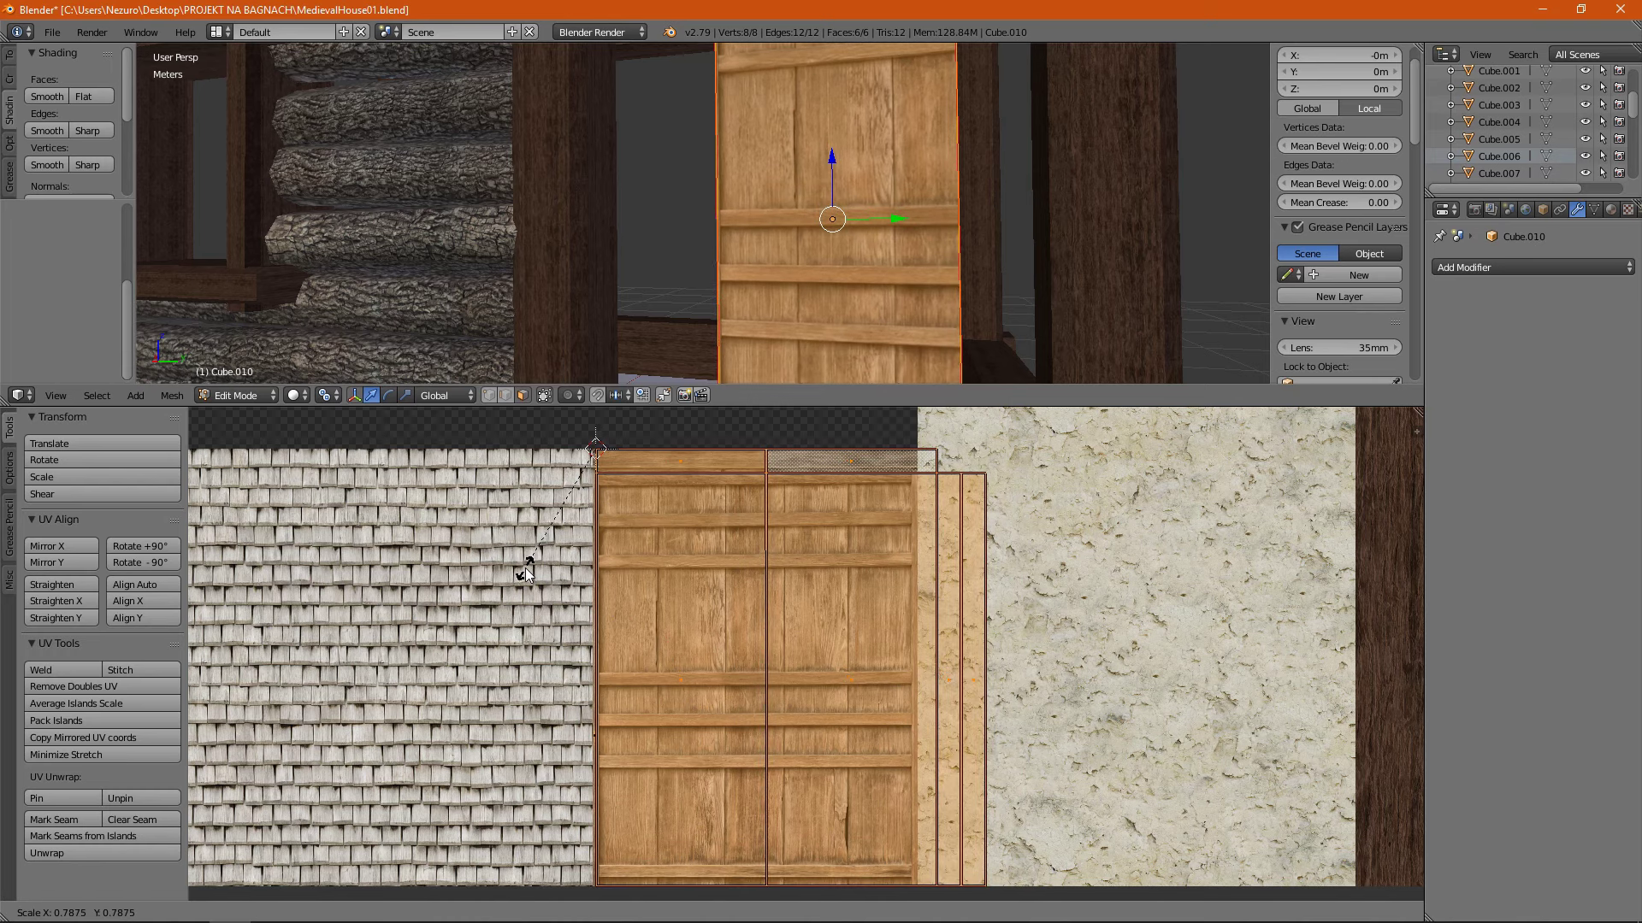
Stretch the UV island horizontally and position the narrow island onto the door texture.
key(s)
key(x)
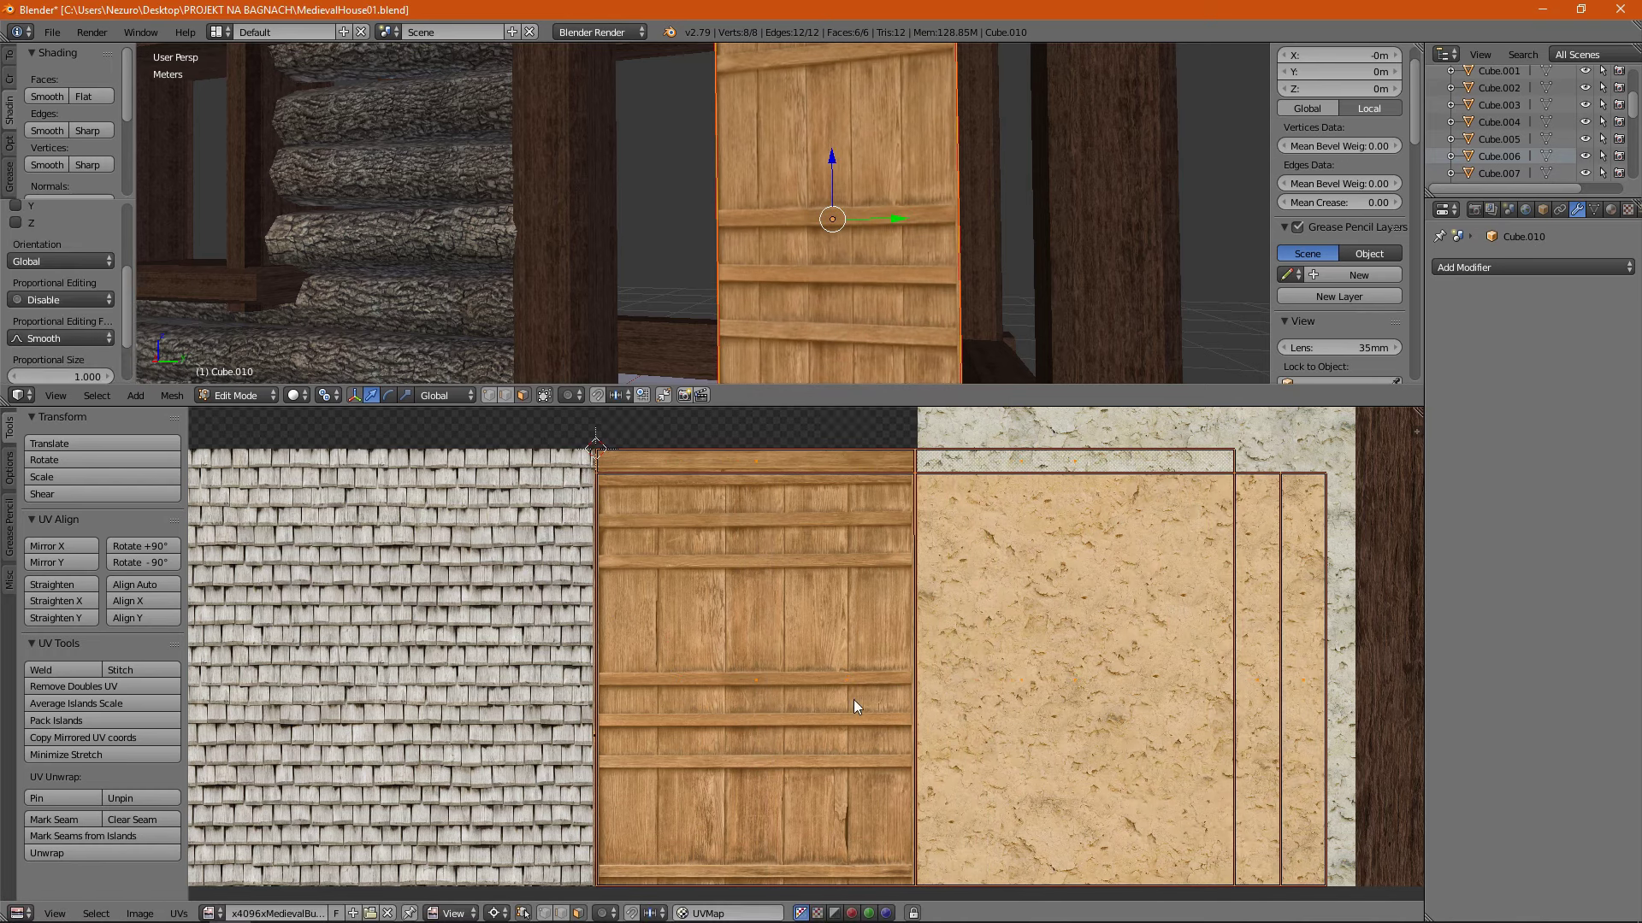
scroll(855, 706, down, 1)
key(g)
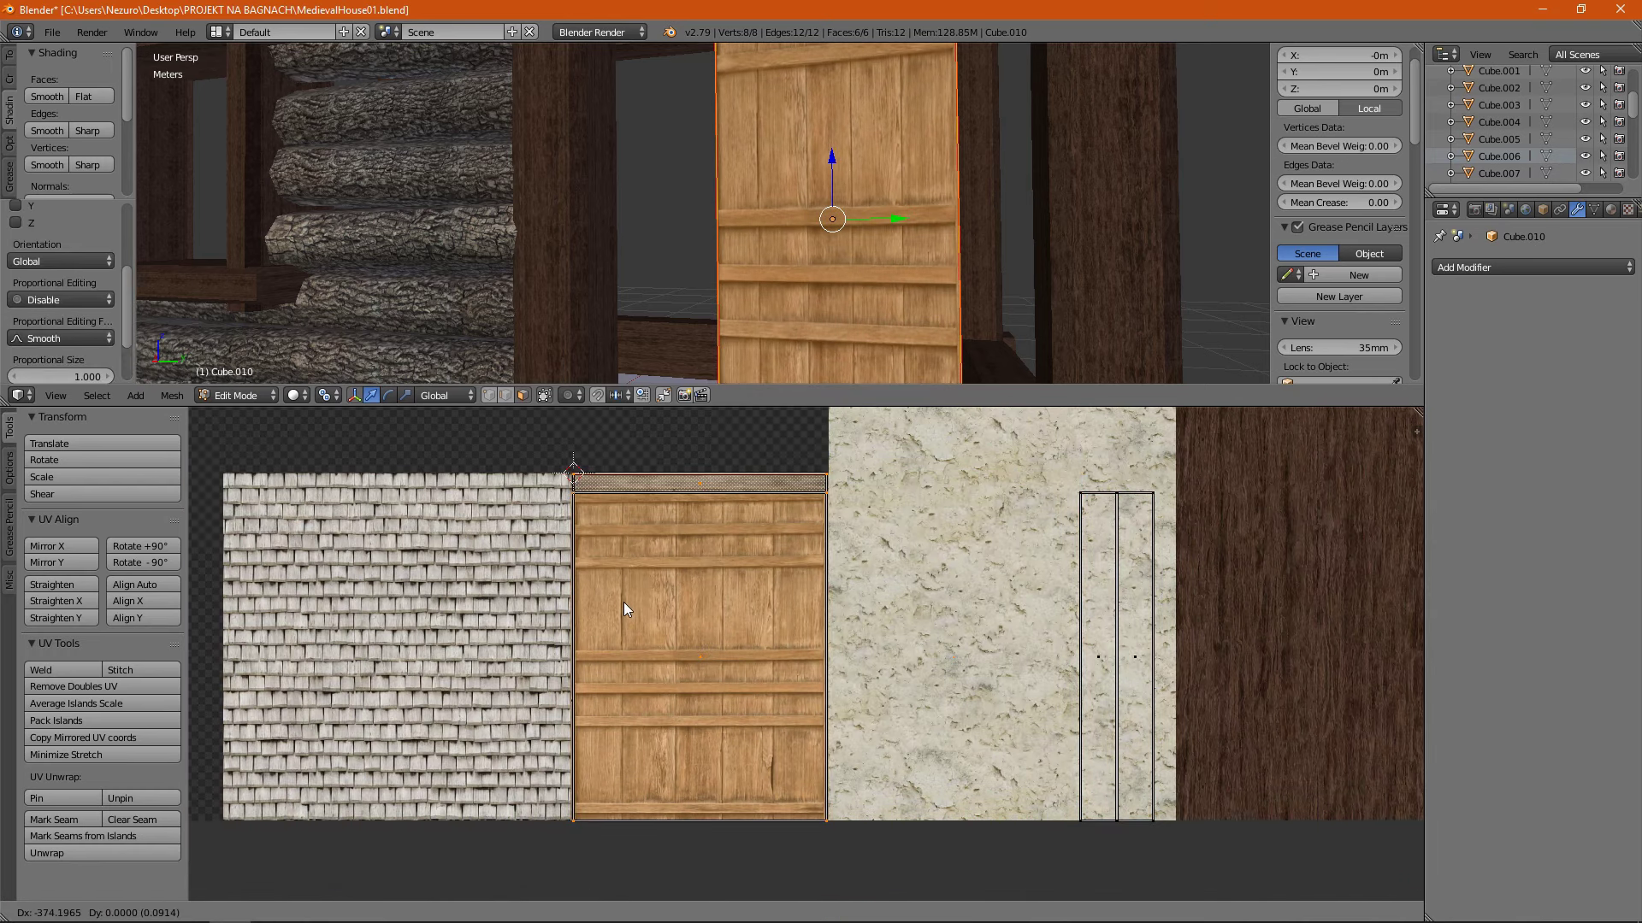
click(624, 602)
scroll(623, 602, up, 4)
scroll(880, 624, up, 5)
scroll(908, 721, down, 9)
scroll(1048, 703, down, 2)
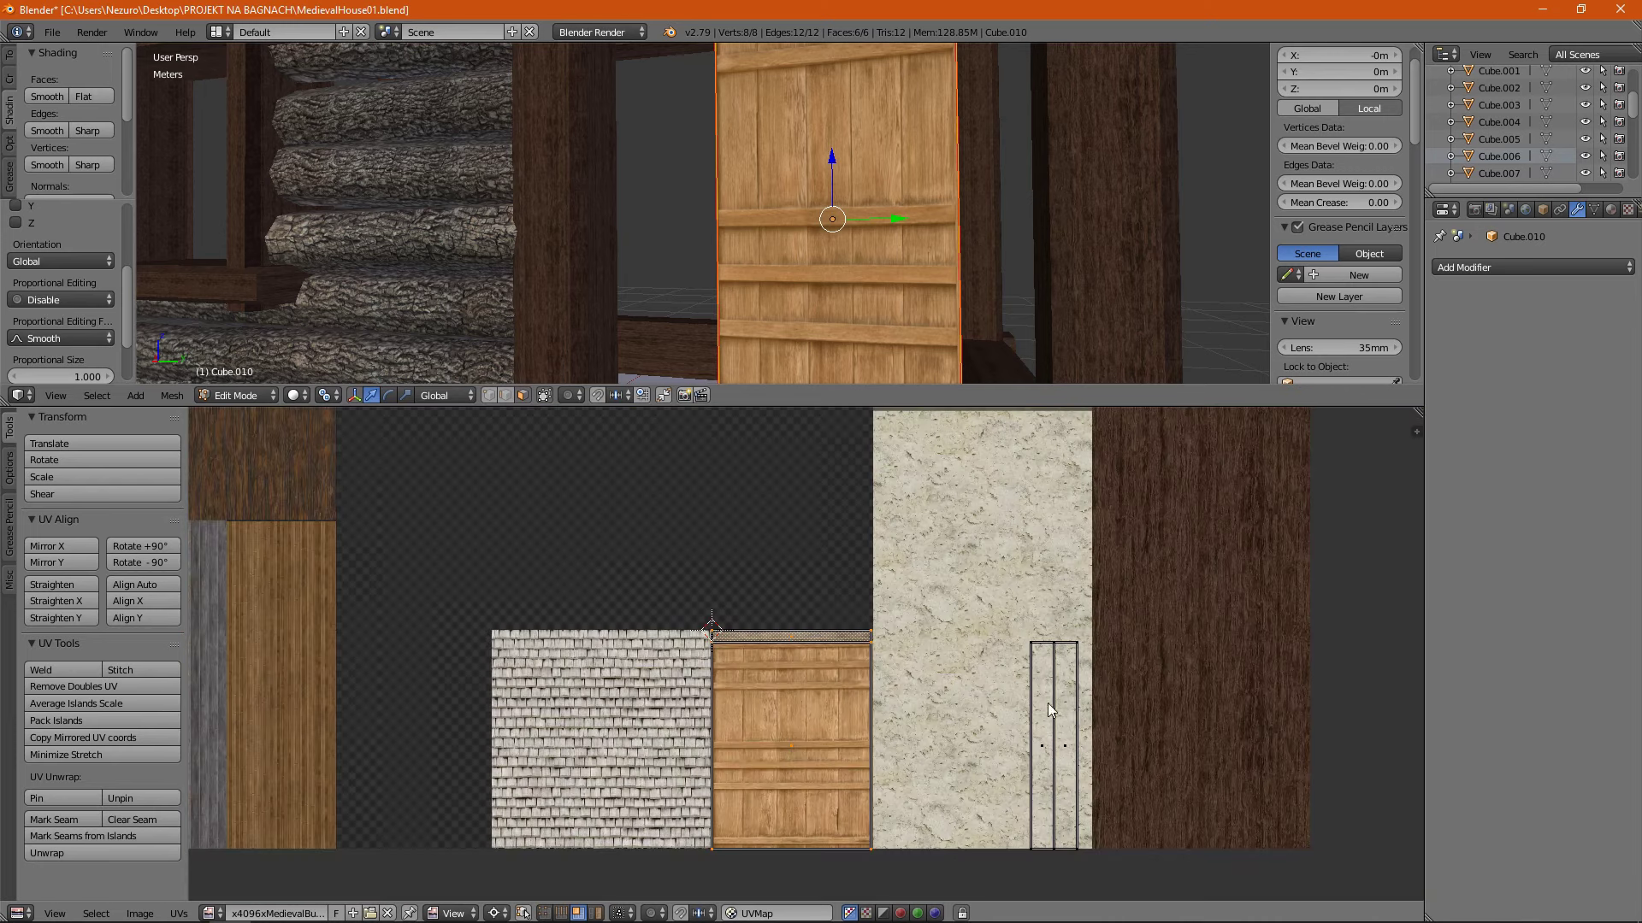
scroll(1049, 703, up, 1)
key(g)
click(721, 739)
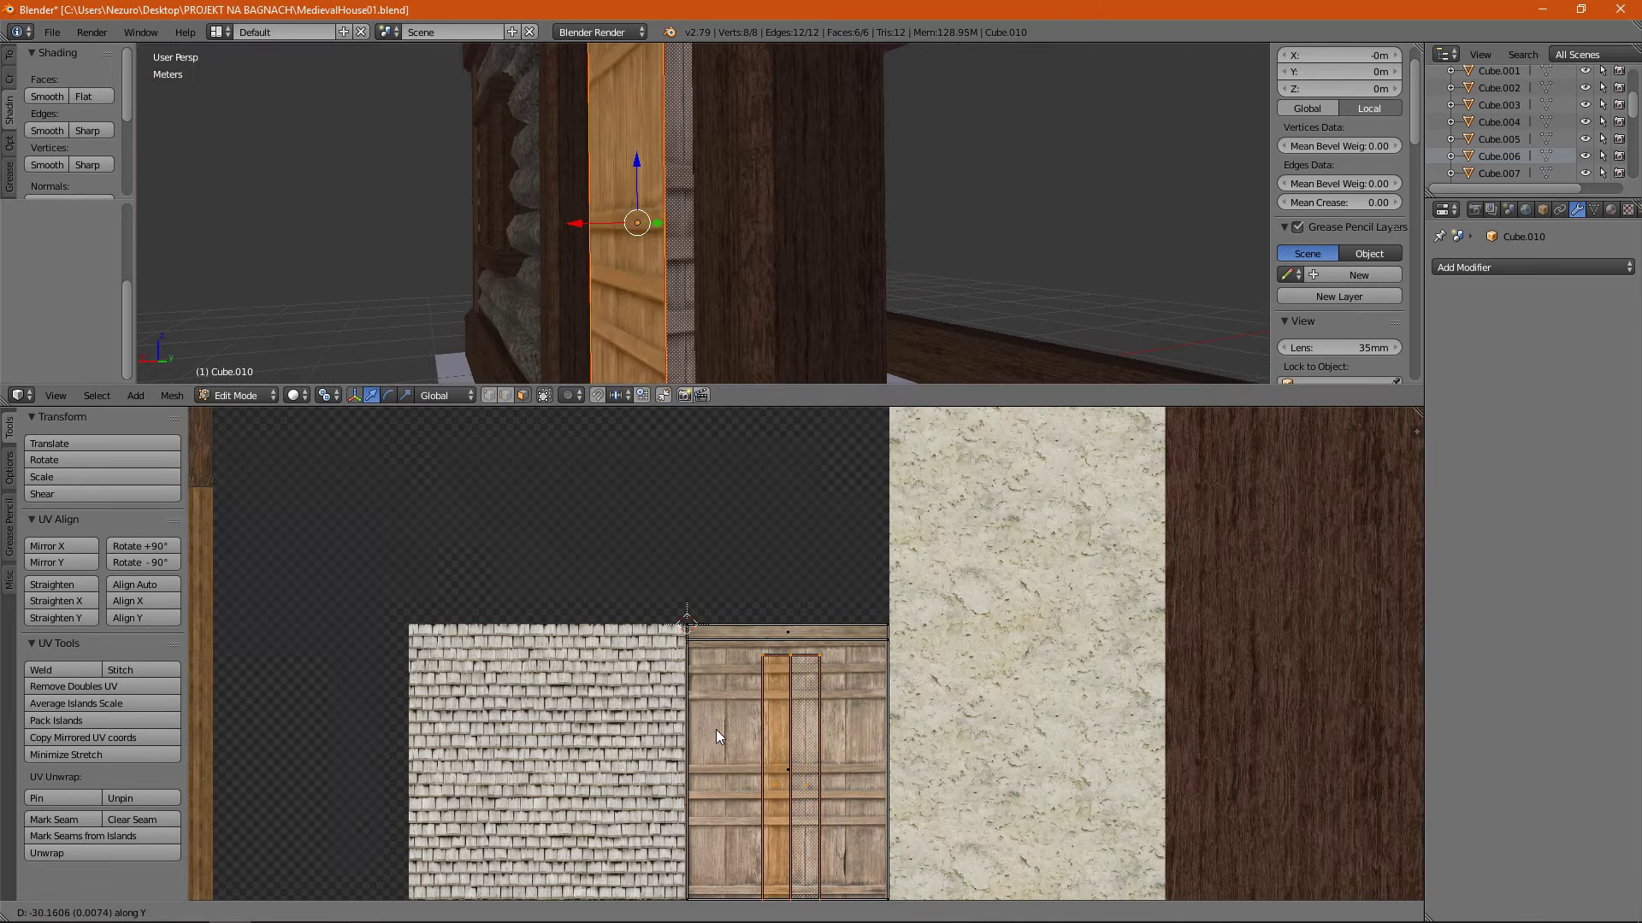
Reposition the door's UV mapping onto the plank texture.
key(Tab)
scroll(873, 301, down, 3)
key(Tab)
scroll(874, 301, up, 3)
scroll(634, 718, down, 2)
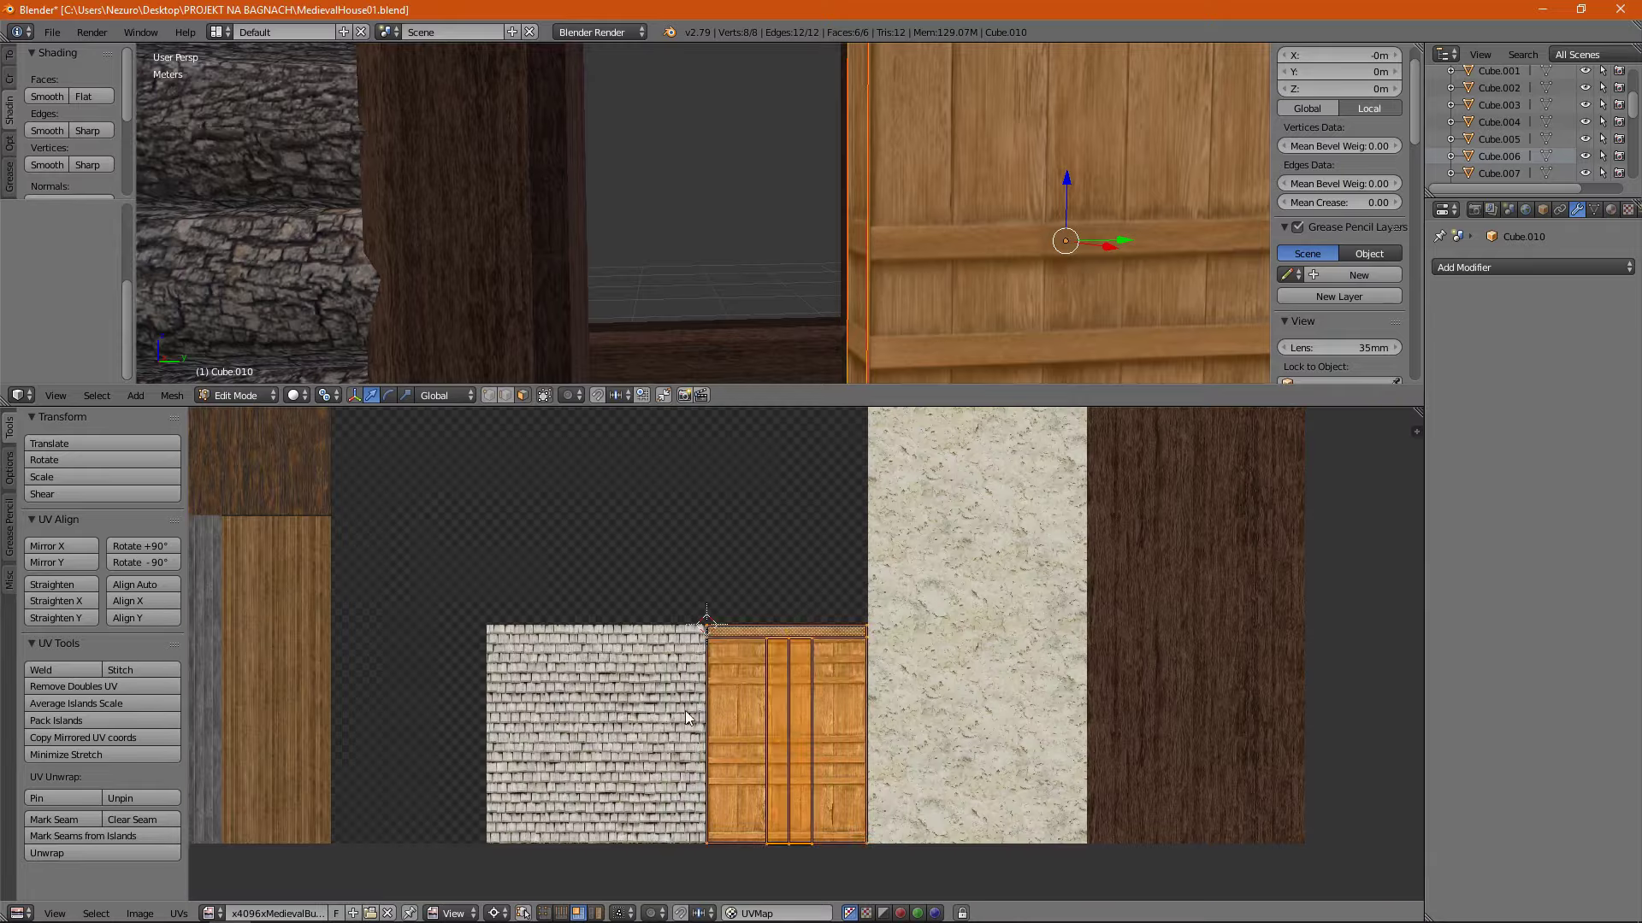
scroll(1011, 614, up, 4)
scroll(1011, 613, up, 2)
key(g)
click(1177, 709)
scroll(1177, 710, down, 2)
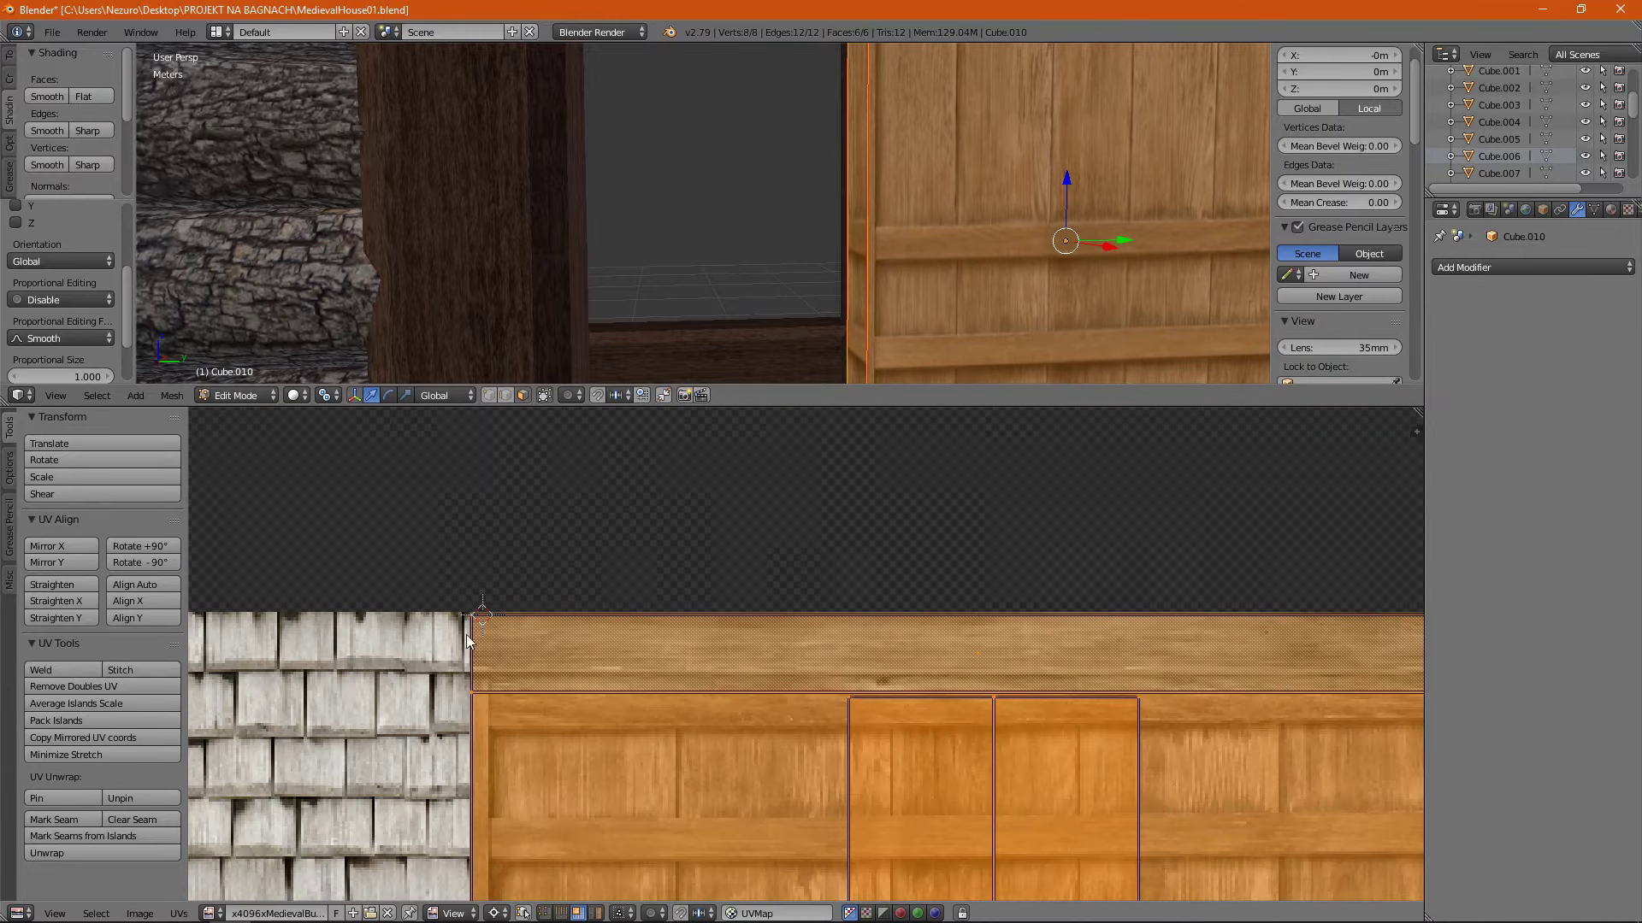
key(Tab)
Move the door slab into the doorway.
scroll(491, 672, up, 2)
scroll(874, 301, down, 3)
drag(885, 406, 885, 654)
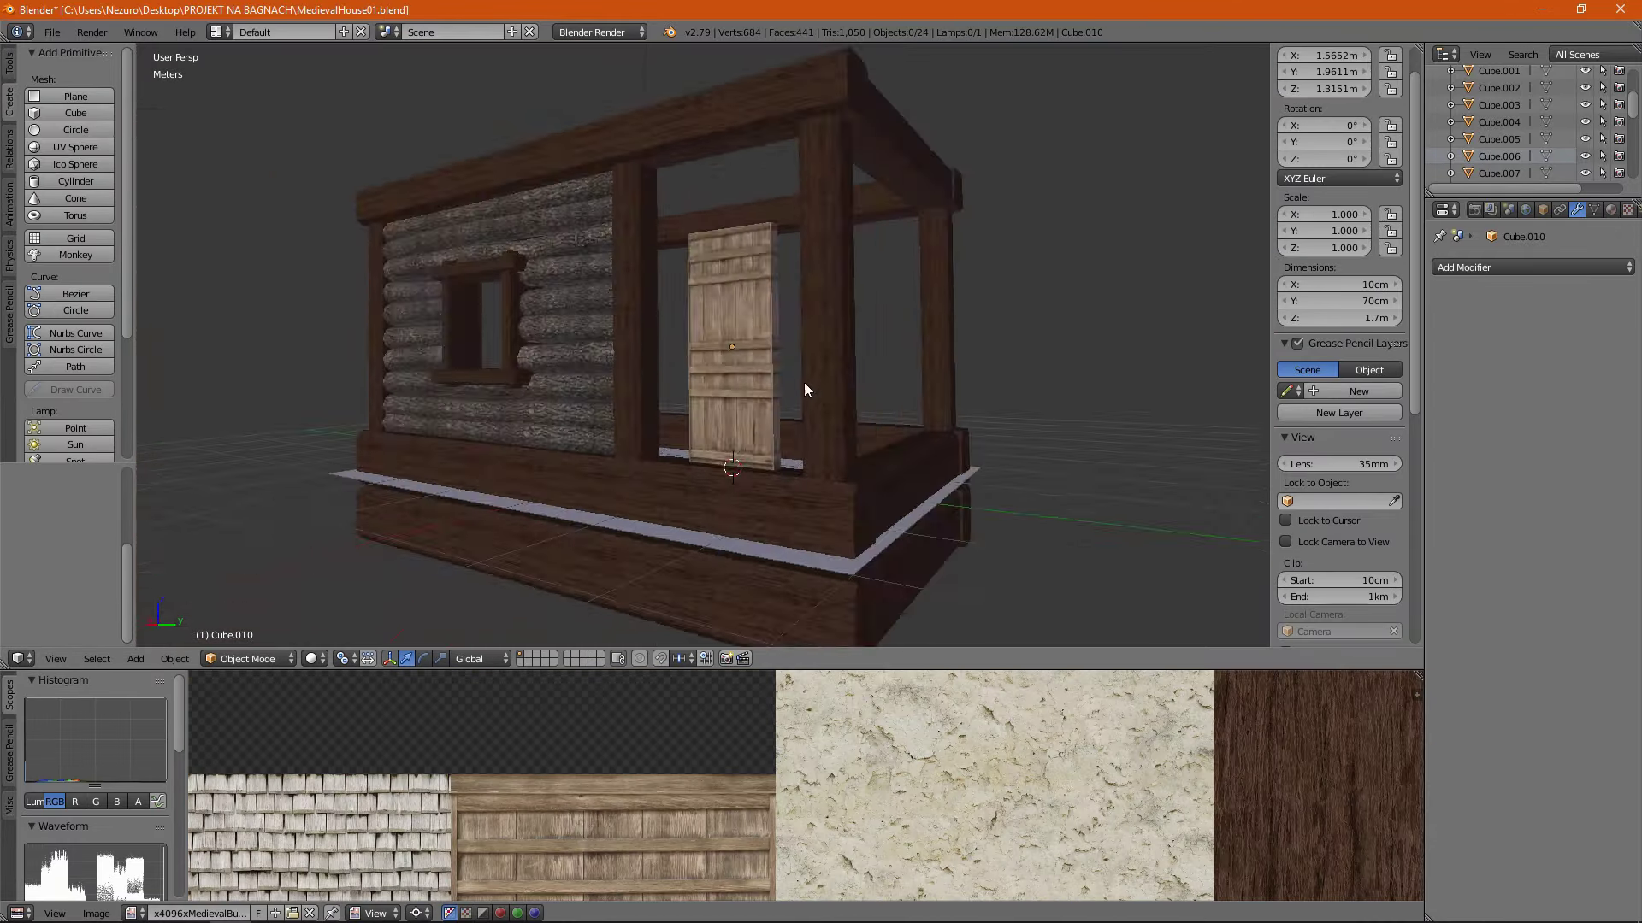
middle_drag(684, 385, 770, 367)
drag(885, 654, 884, 902)
right_click(750, 465)
key(g)
click(750, 465)
scroll(750, 464, up, 3)
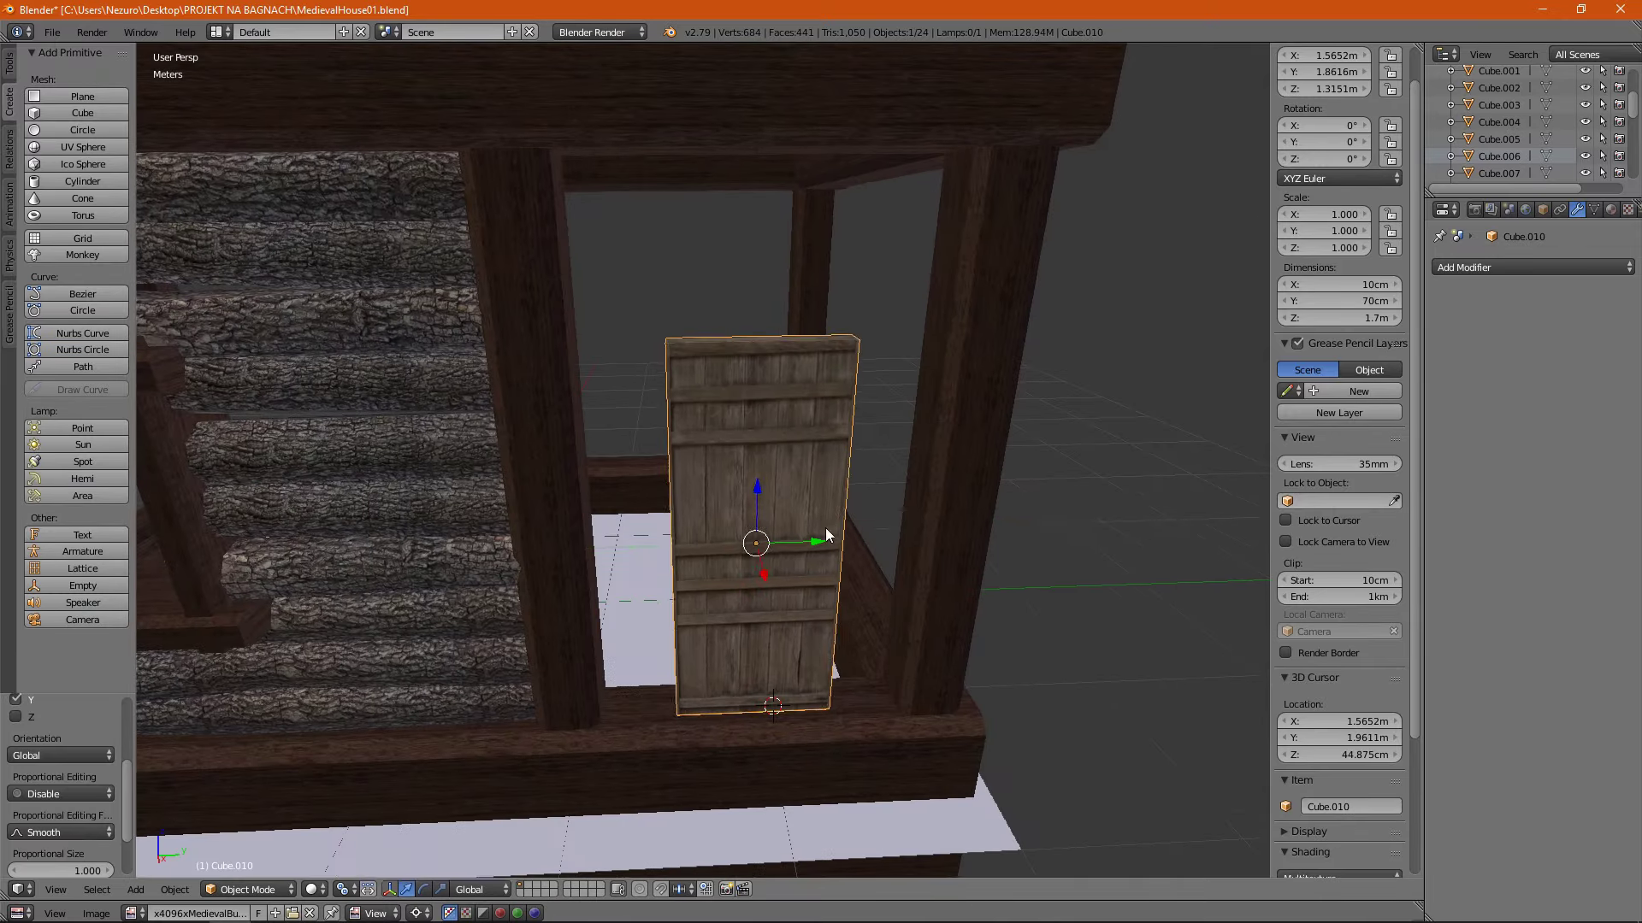
middle_drag(743, 545, 749, 543)
scroll(749, 544, down, 4)
Place a copy of the wall post beside the door and set its origin to geometry.
right_click(552, 512)
key(Tab)
scroll(588, 480, up, 4)
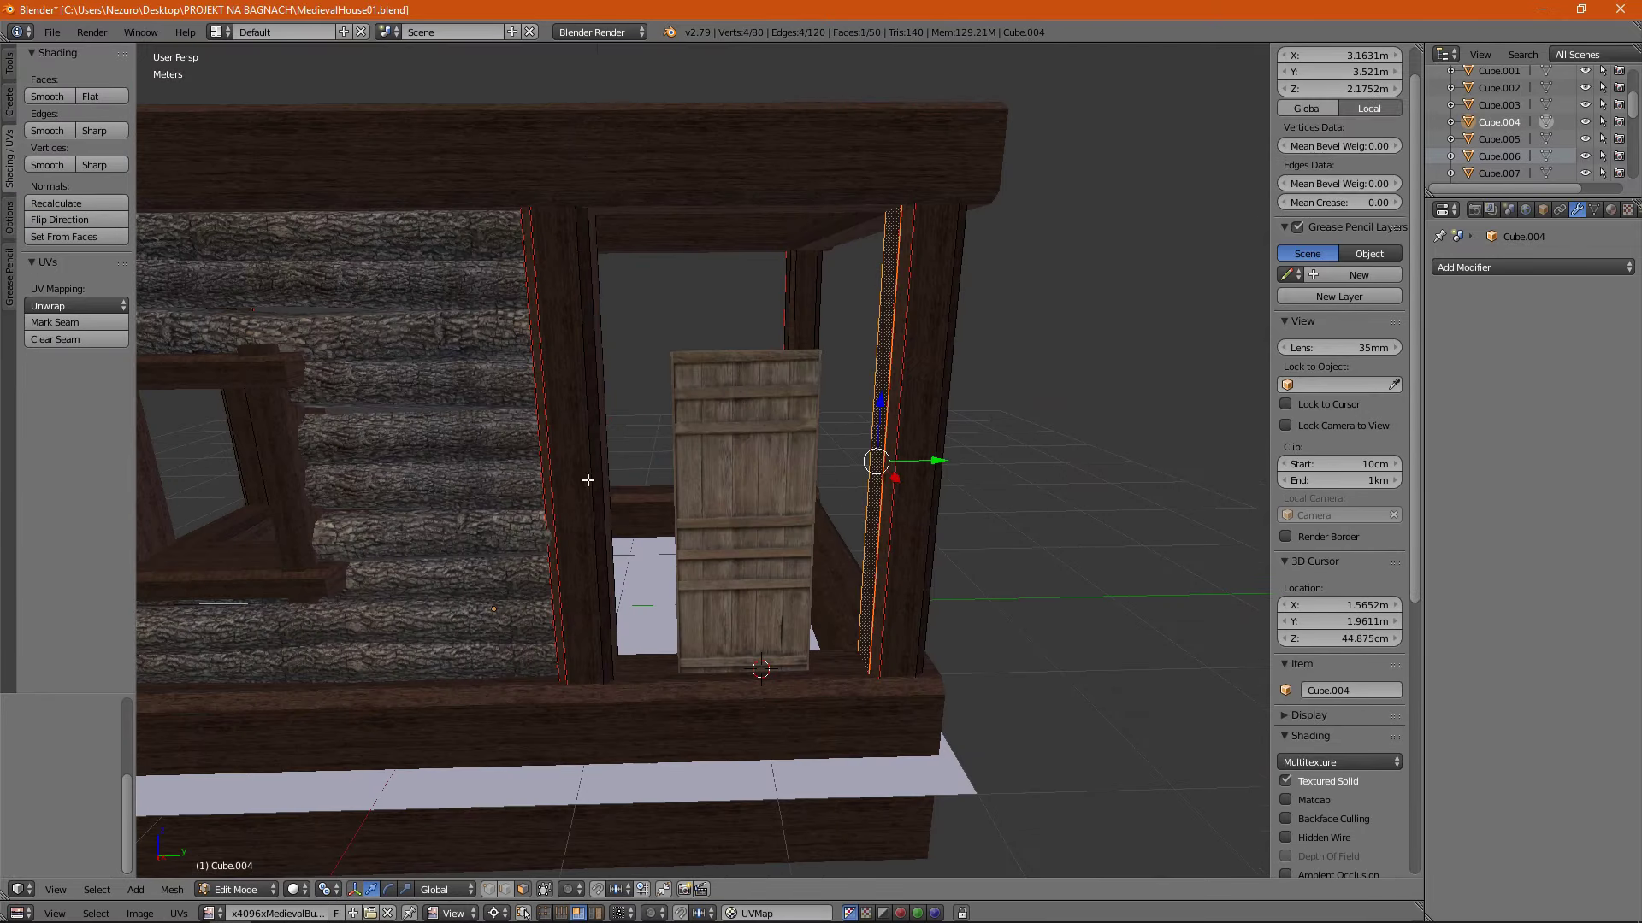
middle_drag(595, 473, 608, 471)
key(Tab)
scroll(1491, 158, down, 1)
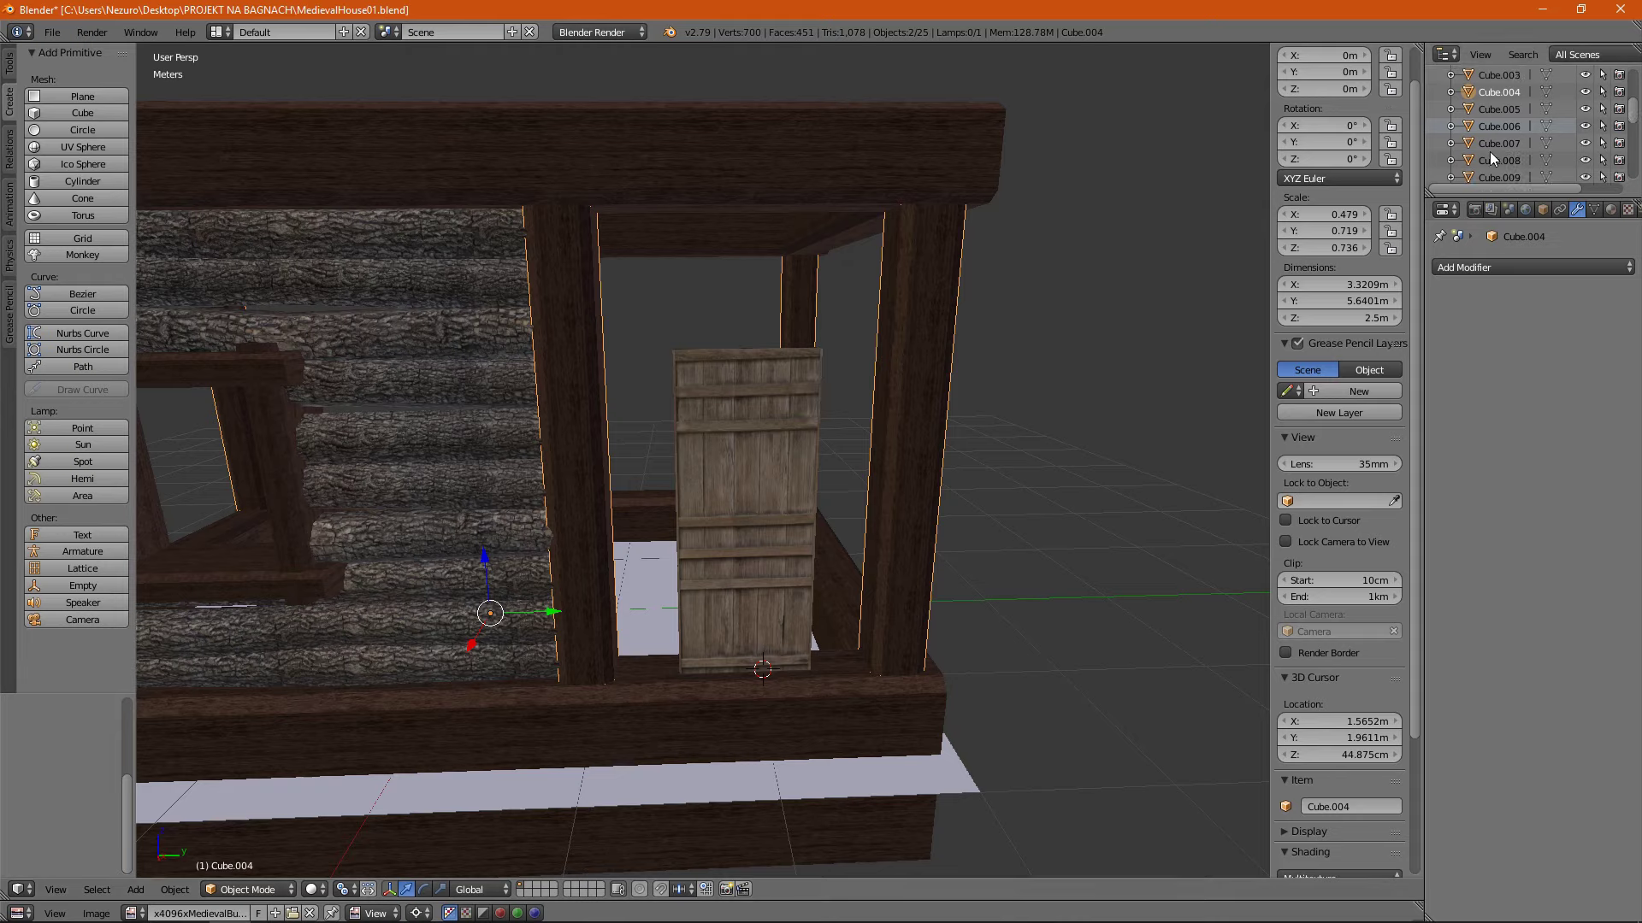
click(668, 619)
key(shift+ctrl+alt+c)
Make the jamb post 10cm thick and 1.8 m tall, and place it beside the door.
click(752, 524)
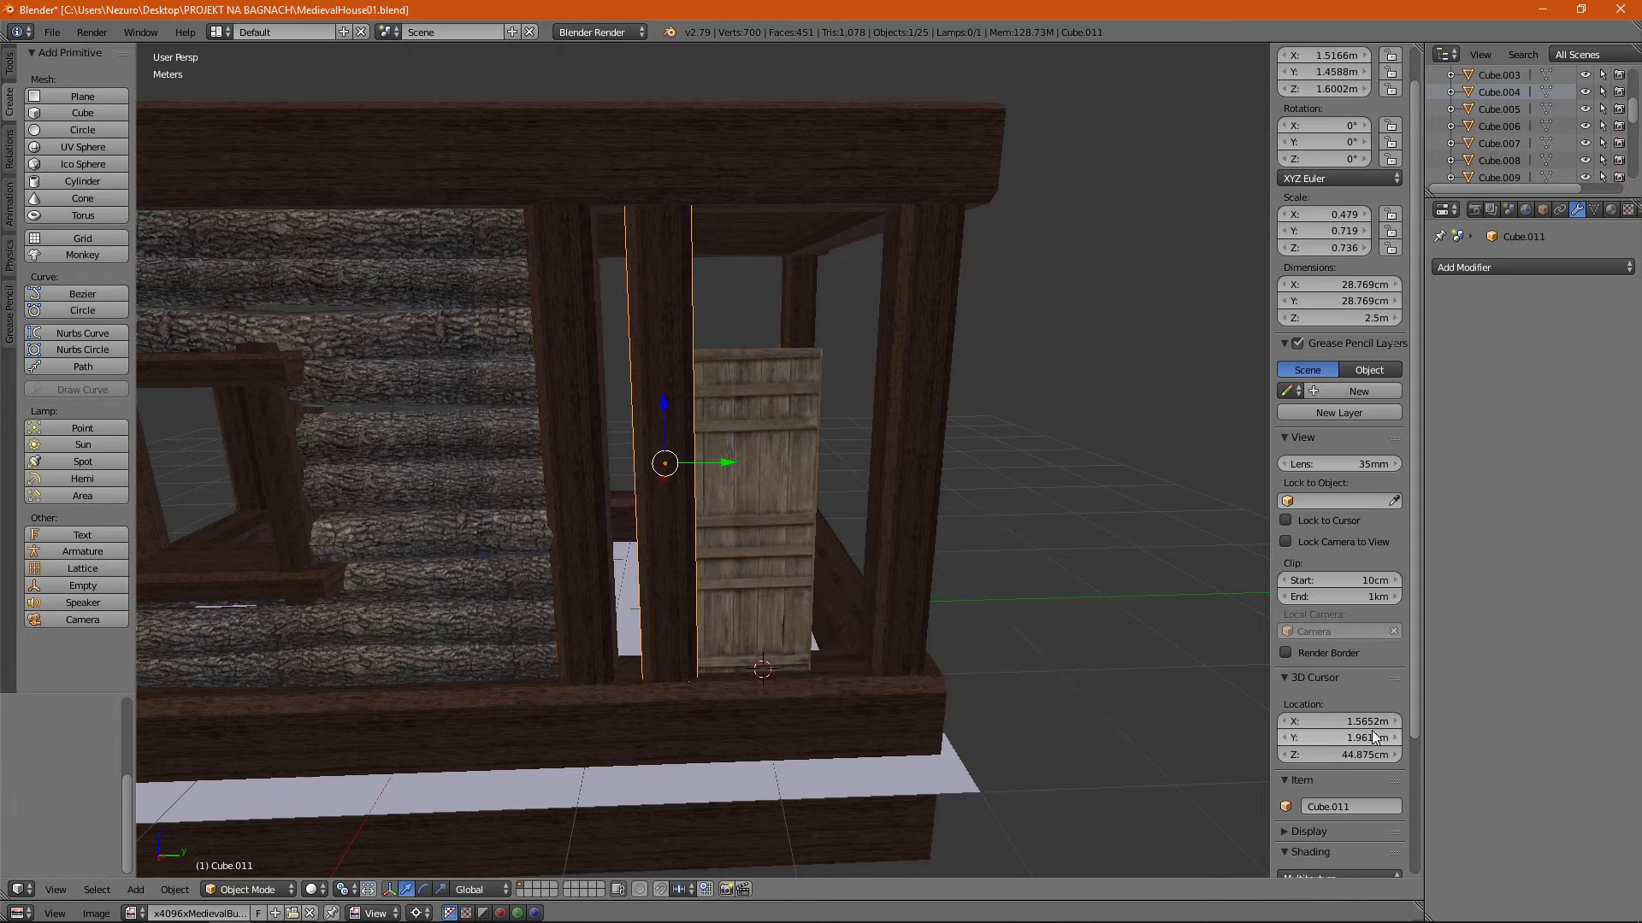
scroll(1373, 327, up, 1)
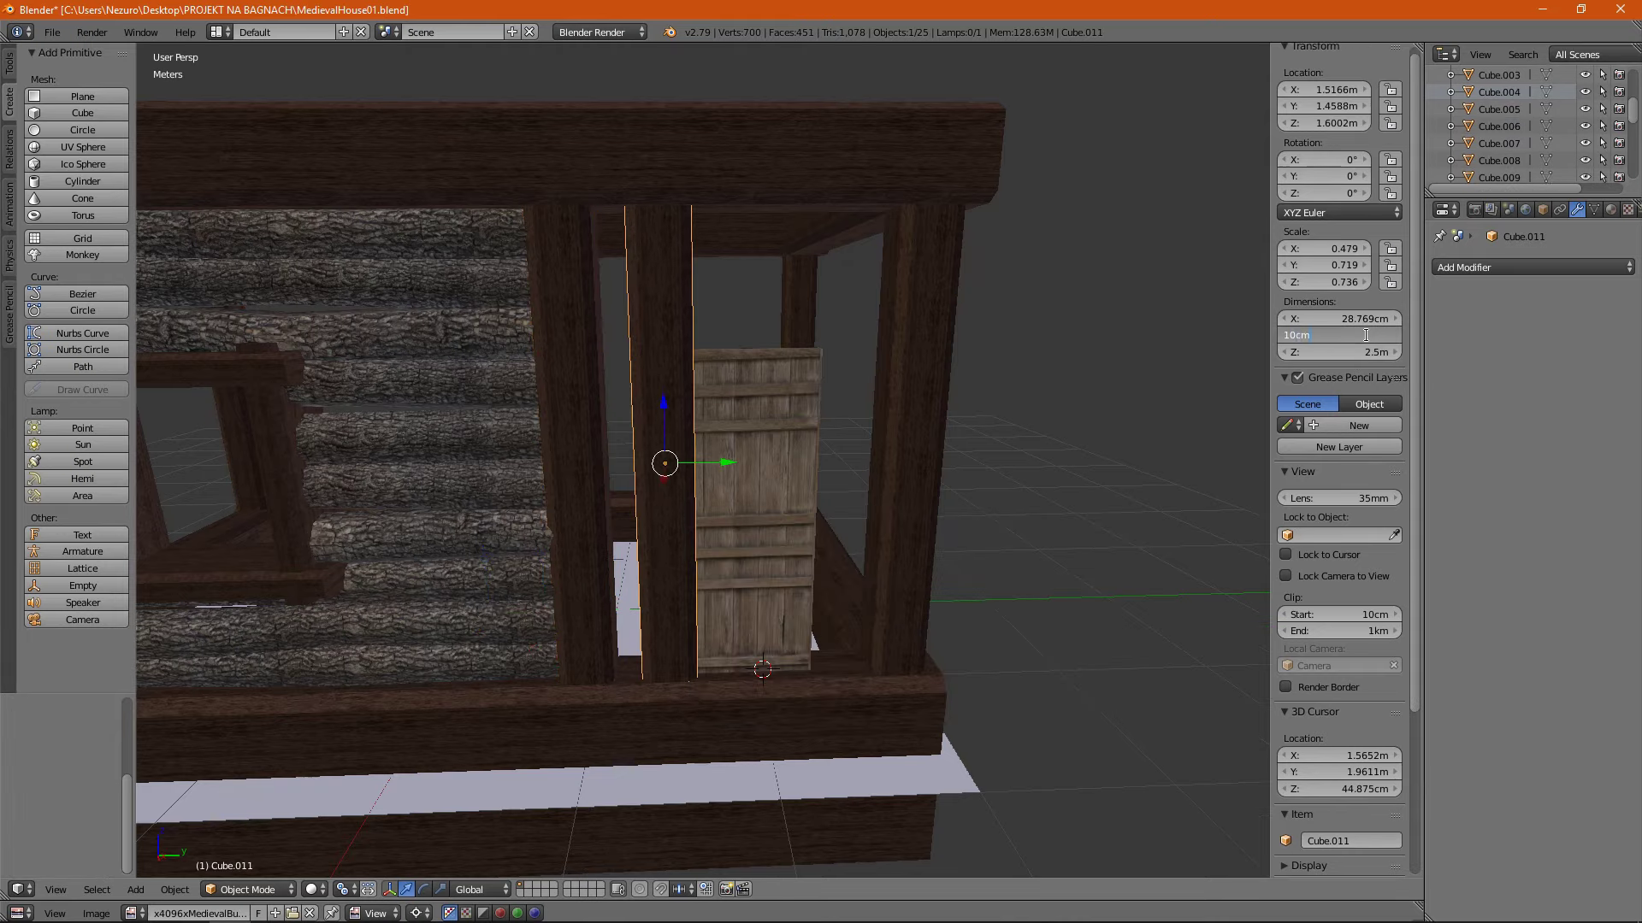
key(Return)
text(sz)
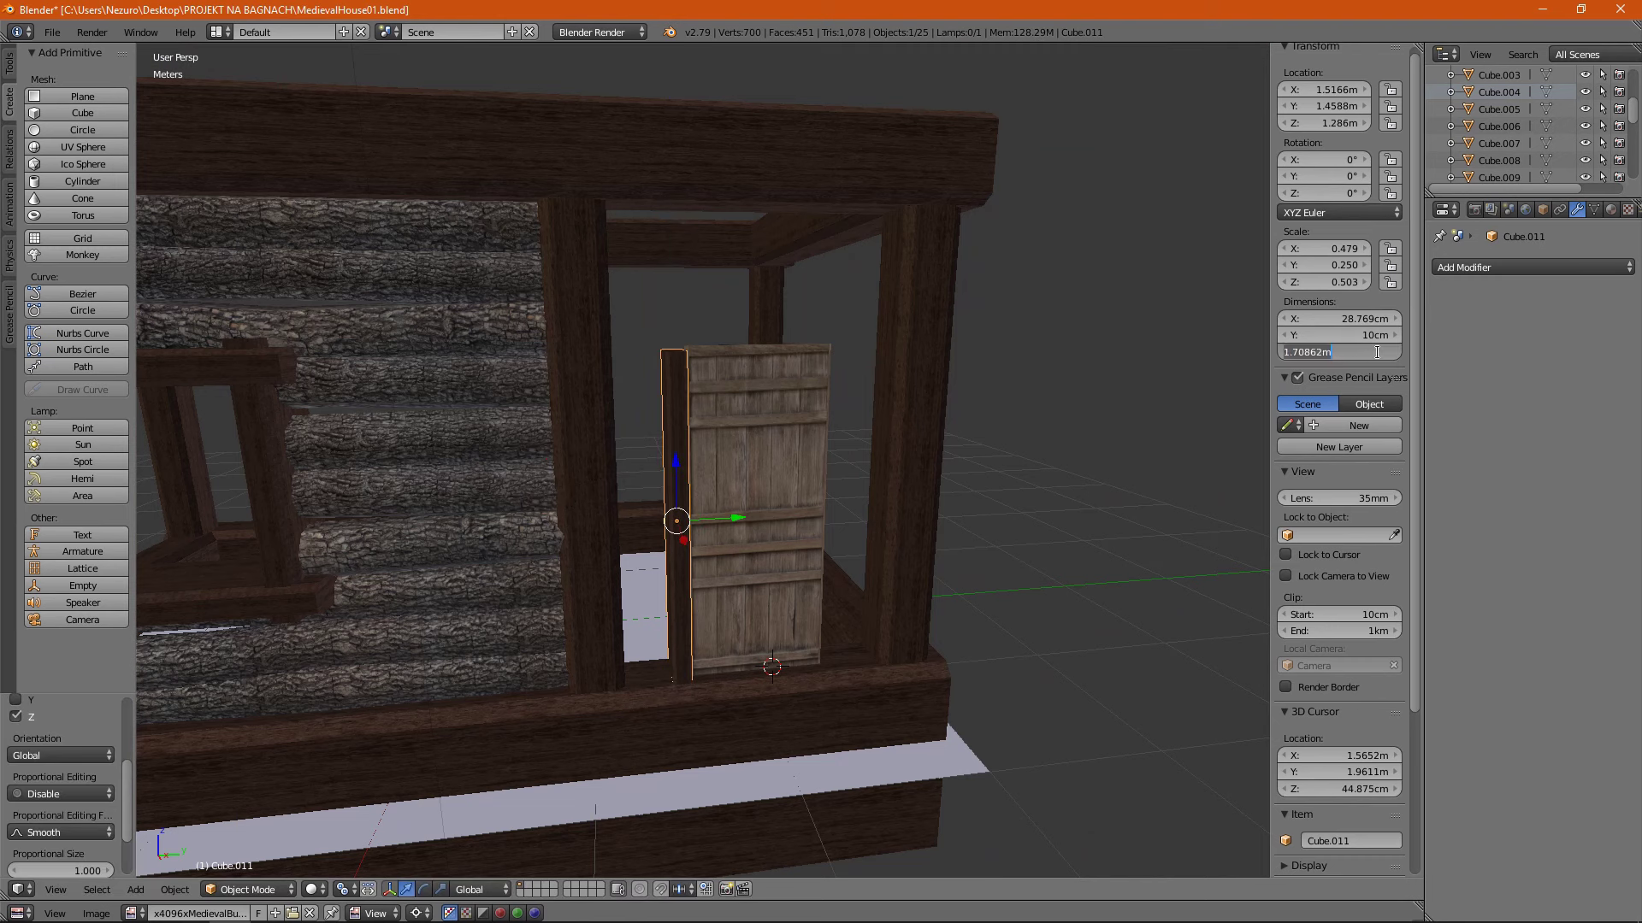
text(1.8)
key(Return)
middle_drag(1111, 273, 1073, 231)
scroll(639, 368, up, 3)
key(g)
key(z)
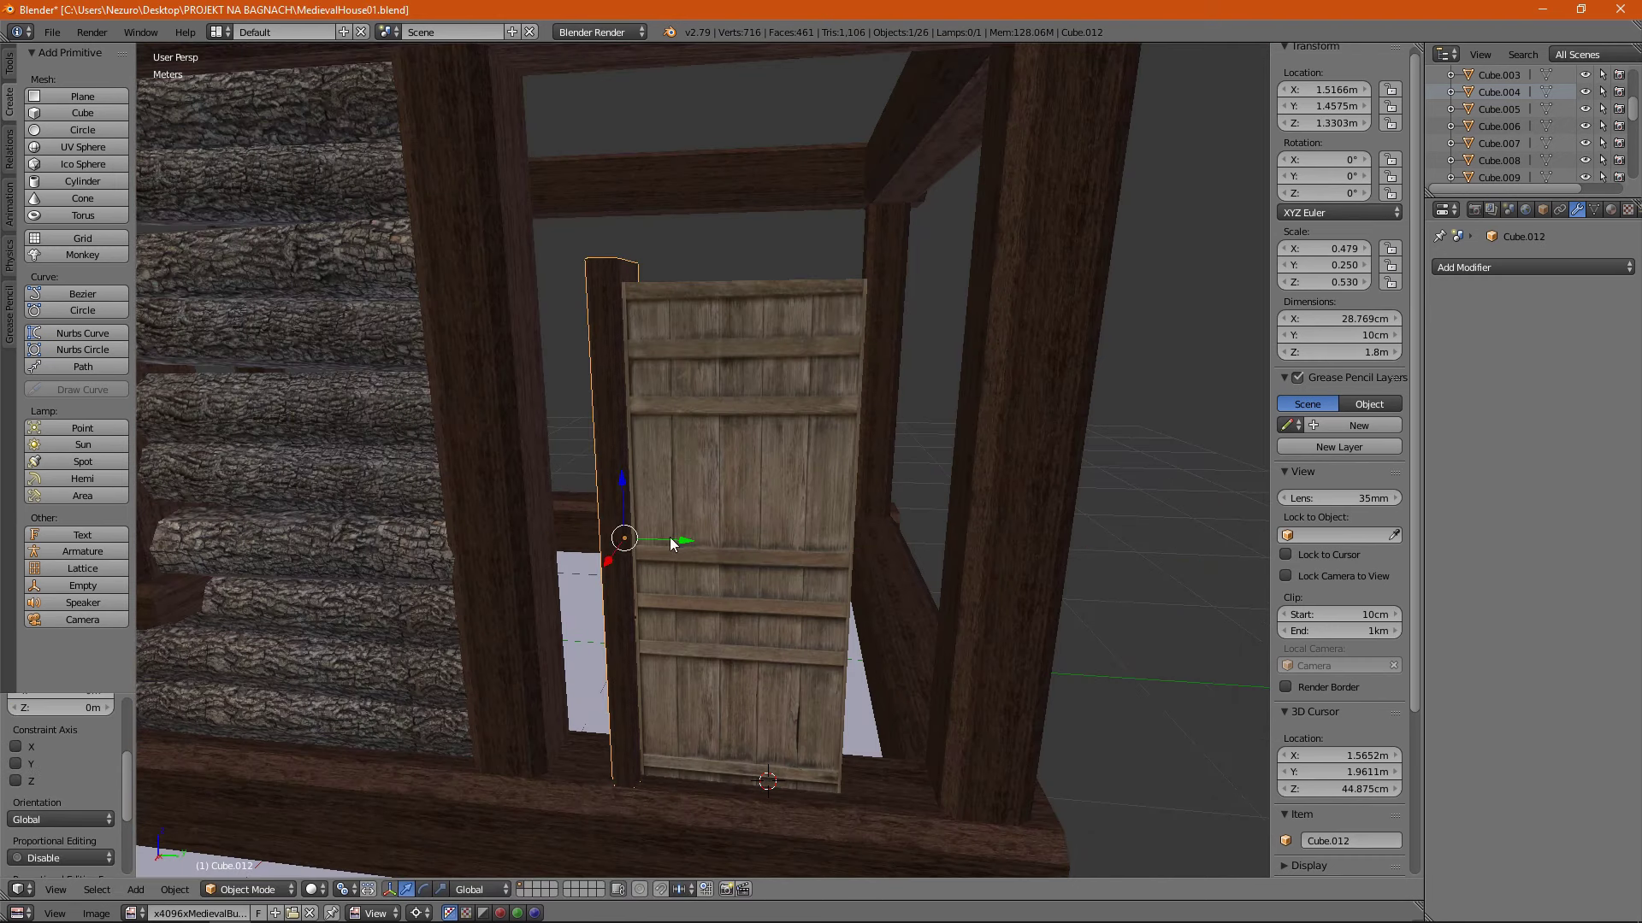
click(174, 586)
Size the lintel copy to 80cm and set it across the top of the door.
scroll(553, 447, down, 2)
scroll(714, 463, down, 2)
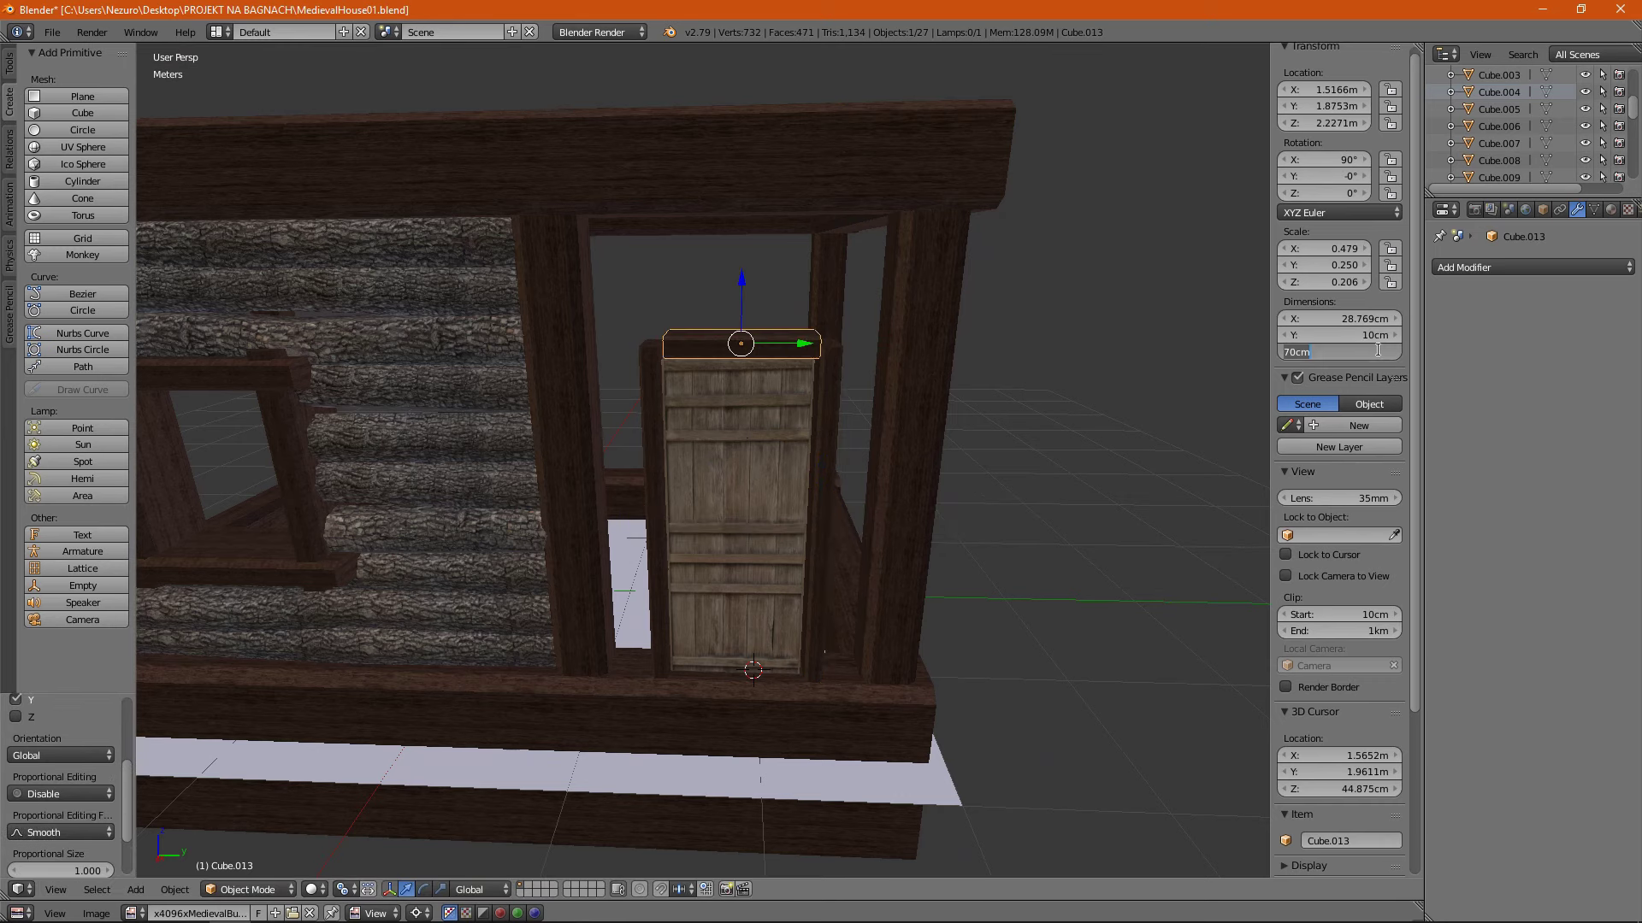
text(80cm)
key(Return)
scroll(734, 447, up, 3)
key(g)
key(z)
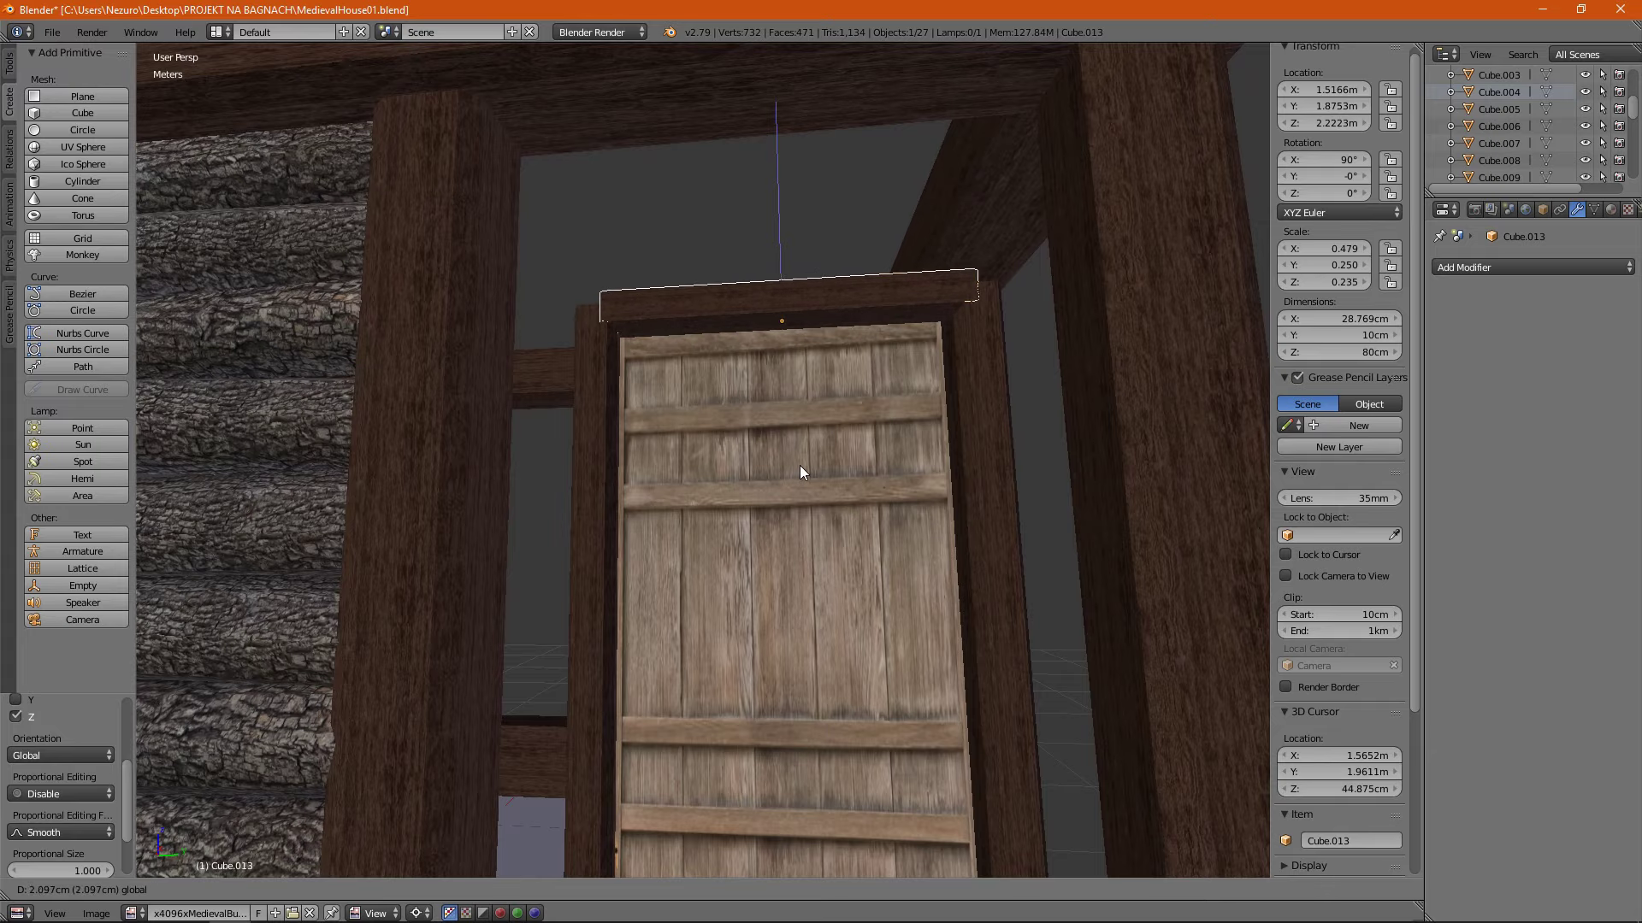
click(802, 472)
Select the log piece above the window and enter Edit Mode on it.
mouse_move(802, 472)
middle_down()
mouse_move(550, 498)
mouse_move(652, 535)
middle_up()
scroll(550, 497, down, 4)
scroll(549, 498, up, 4)
right_click(549, 497)
key(Tab)
Delete the whole log piece above the window.
key(l)
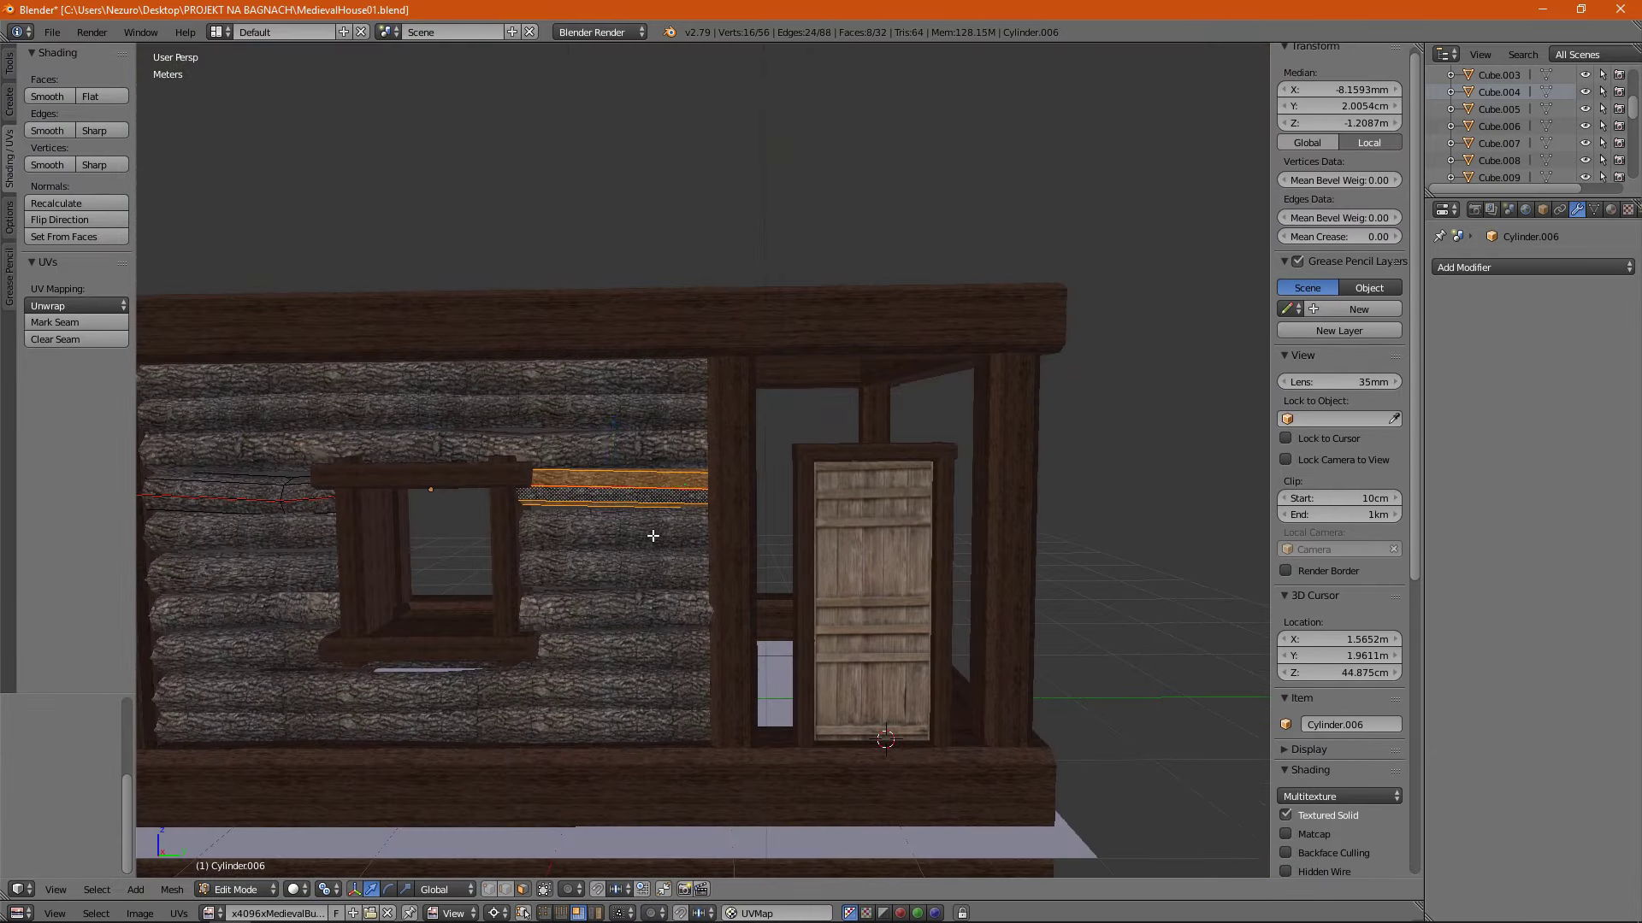
key(x)
click(658, 506)
mouse_move(787, 901)
mouse_down()
mouse_move(787, 276)
mouse_move(787, 786)
mouse_up()
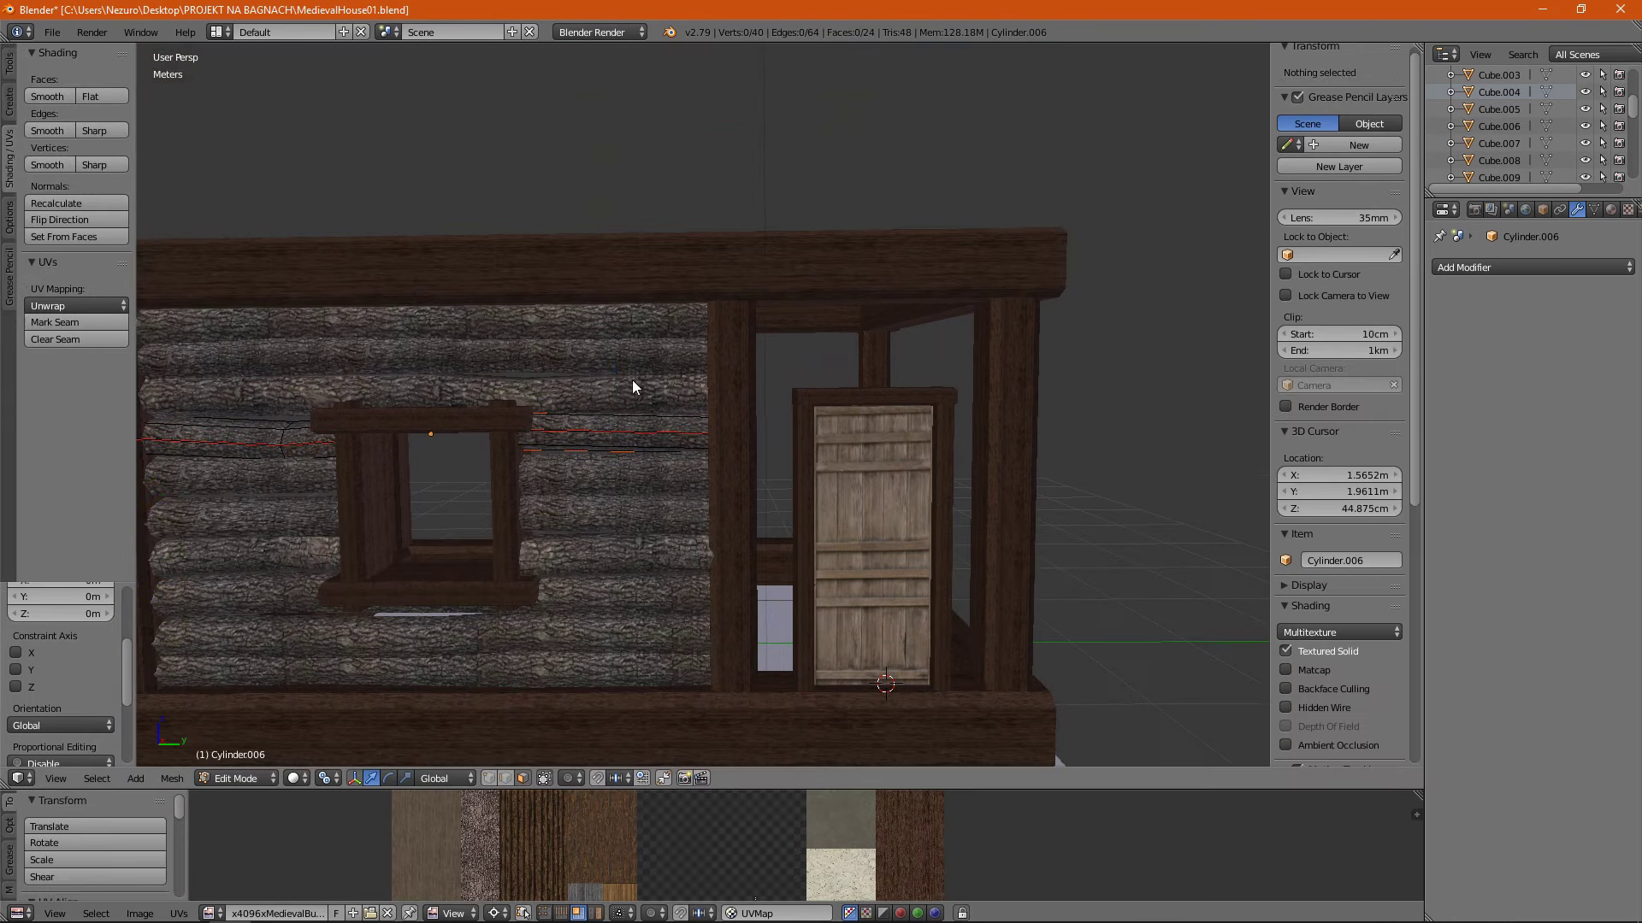
key(Tab)
Move a wall log beside the door post and rescale its UV mapping.
right_click(664, 445)
scroll(777, 500, up, 2)
key(g)
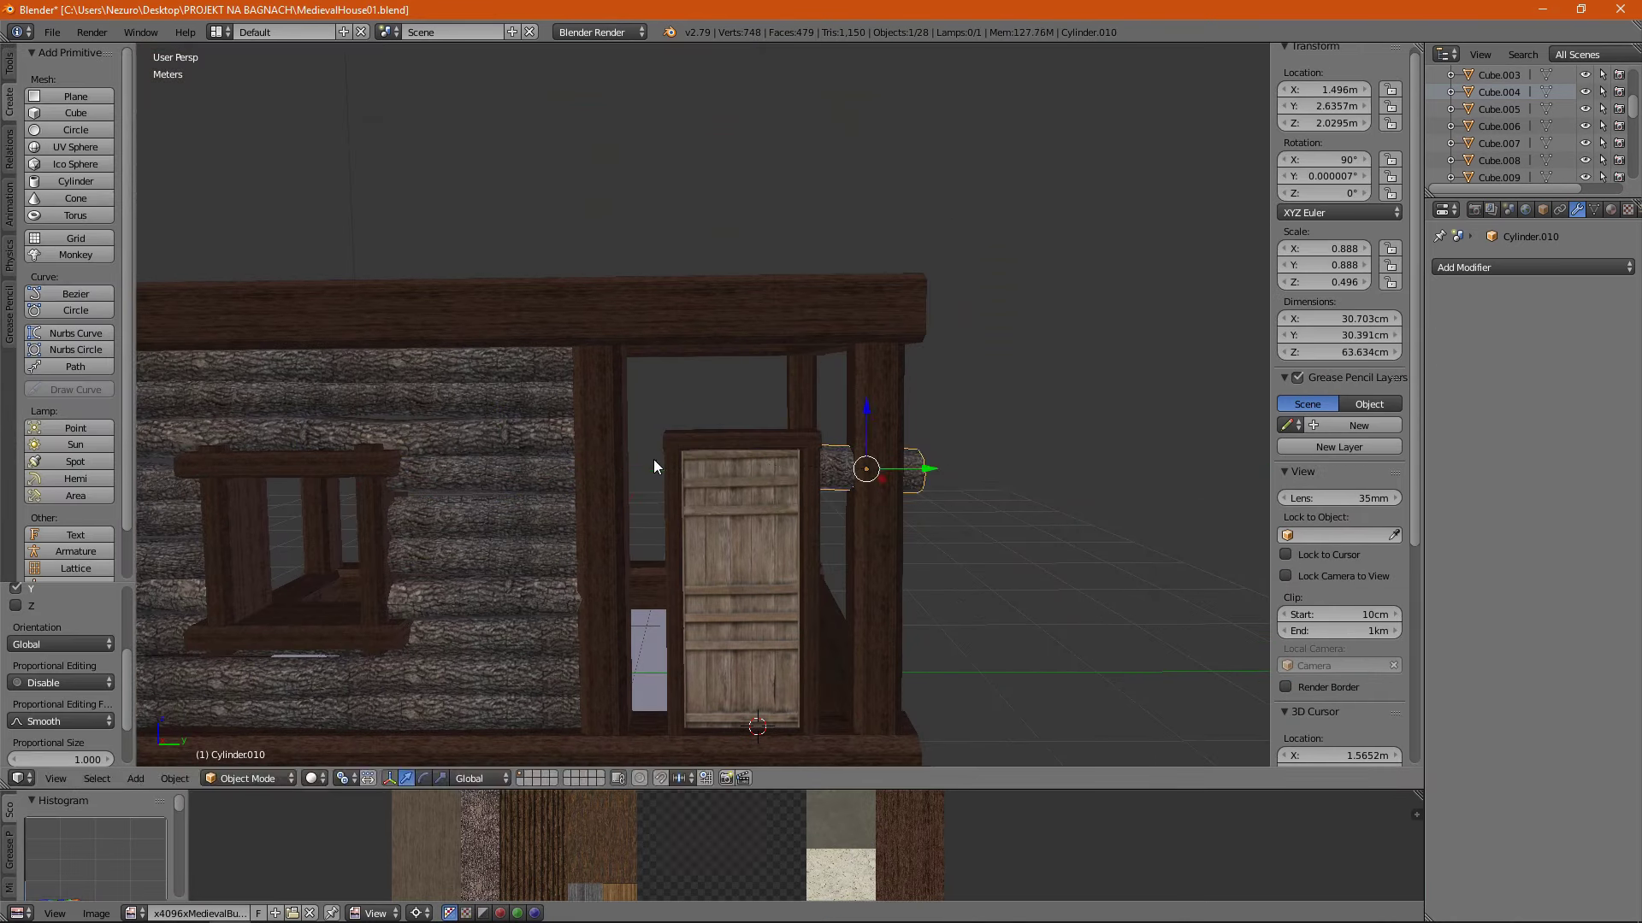
click(727, 462)
key(Tab)
middle_drag(941, 393, 1003, 376)
key(a)
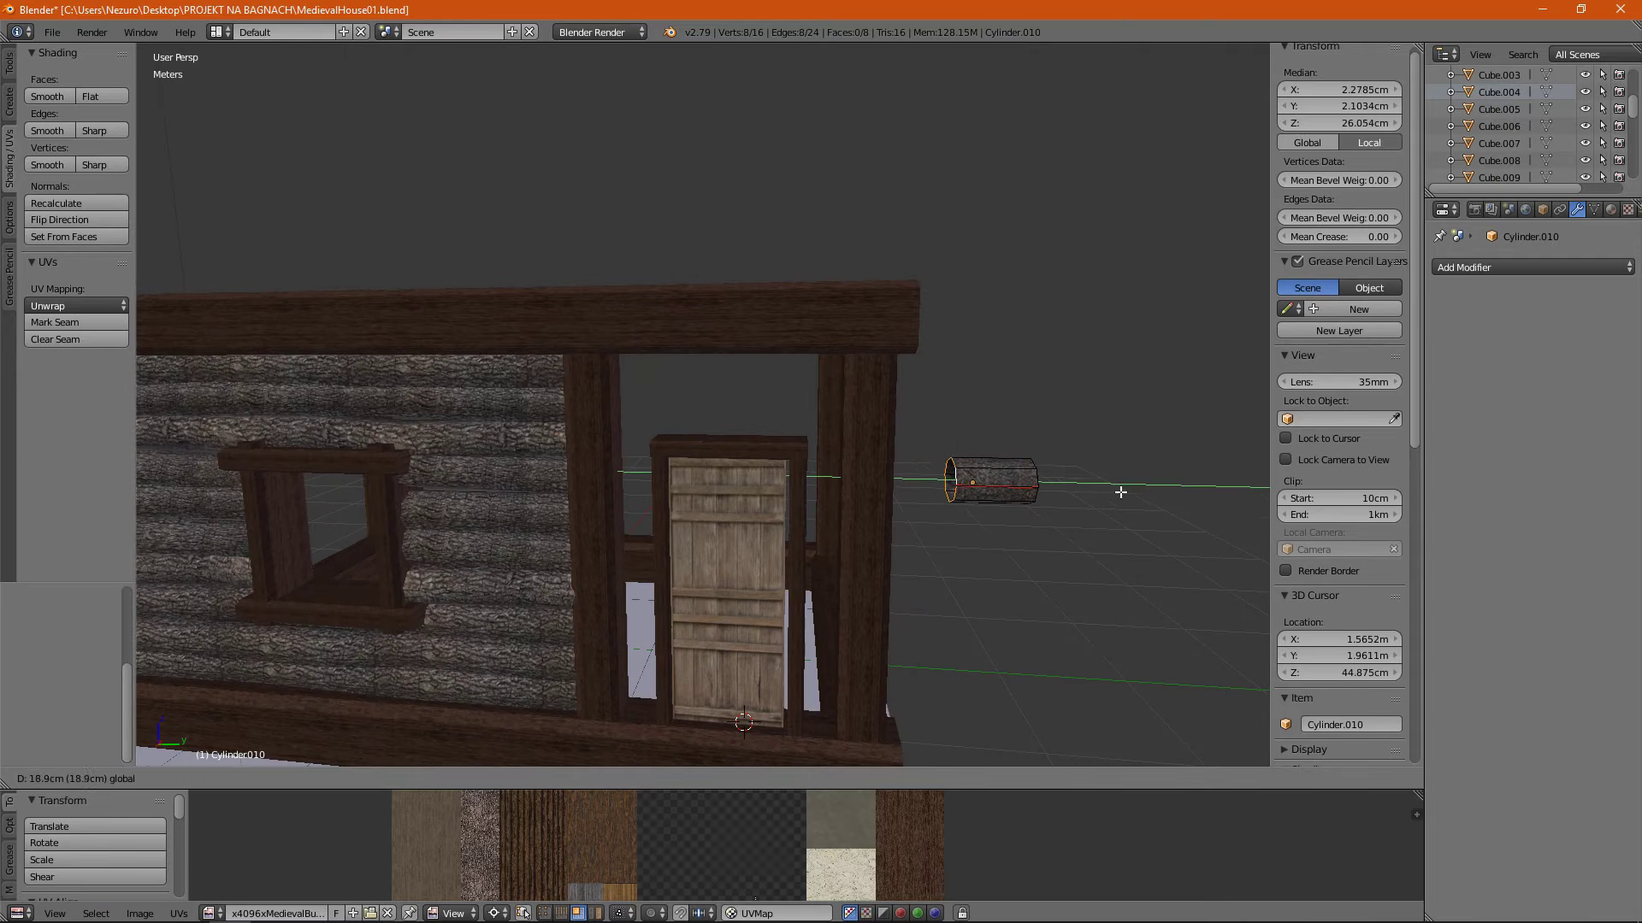
mouse_move(1136, 788)
mouse_down()
mouse_move(1136, 119)
mouse_move(1135, 673)
mouse_up()
key(s)
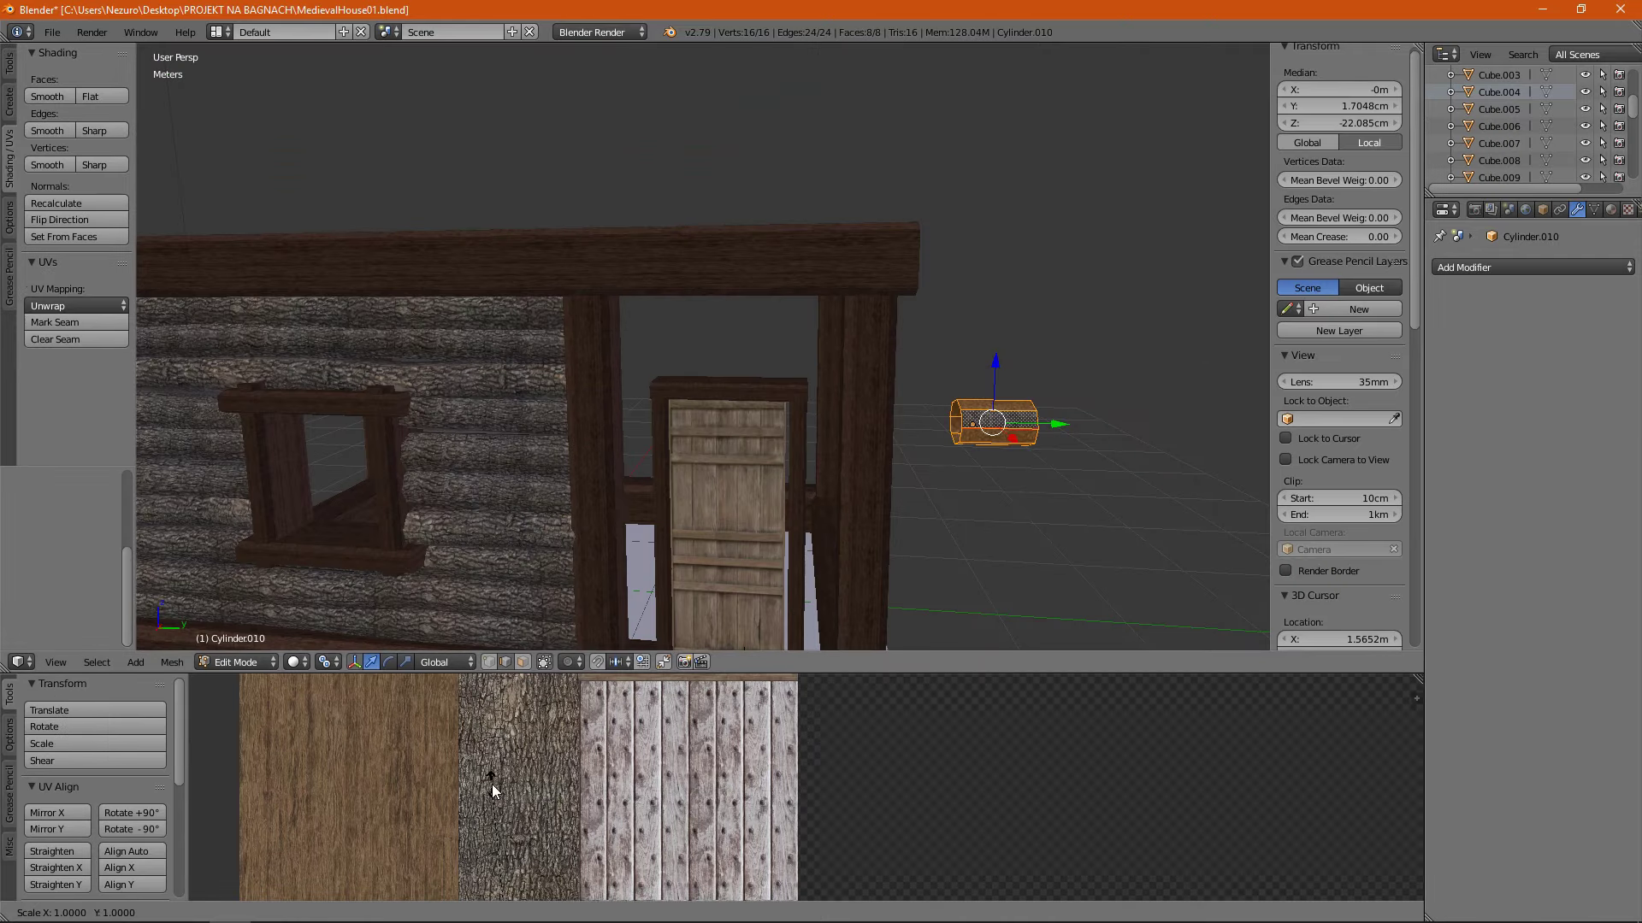
key(Tab)
Position bark logs in the gap beside and above the door, up to the top beam.
key(g)
click(682, 450)
scroll(615, 427, up, 5)
key(g)
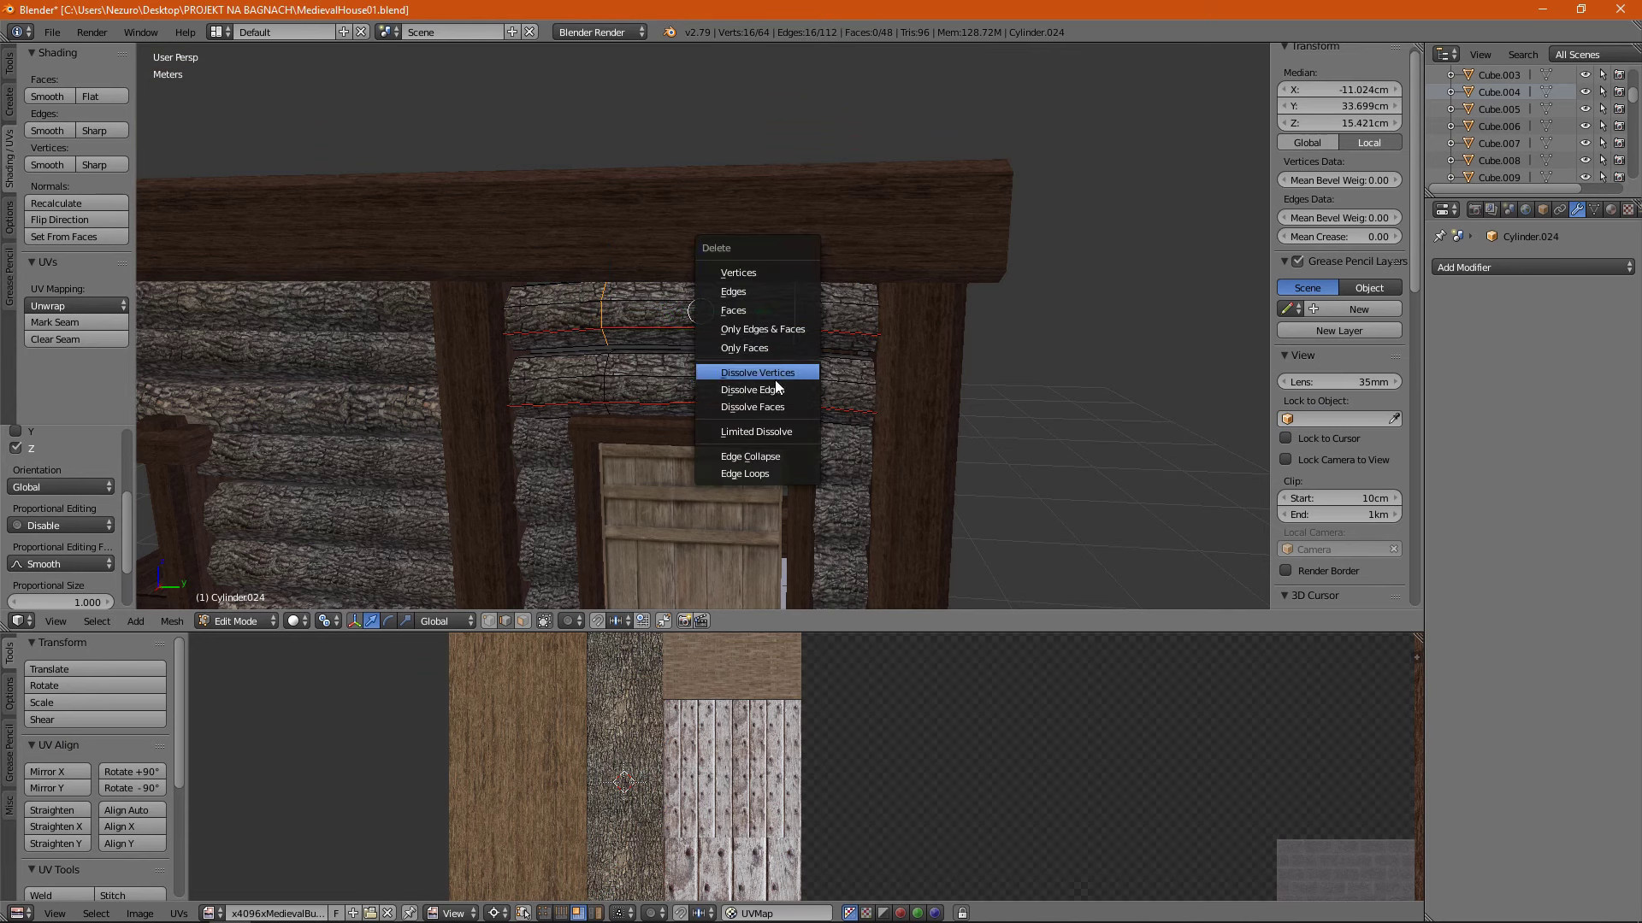
right_click(690, 295)
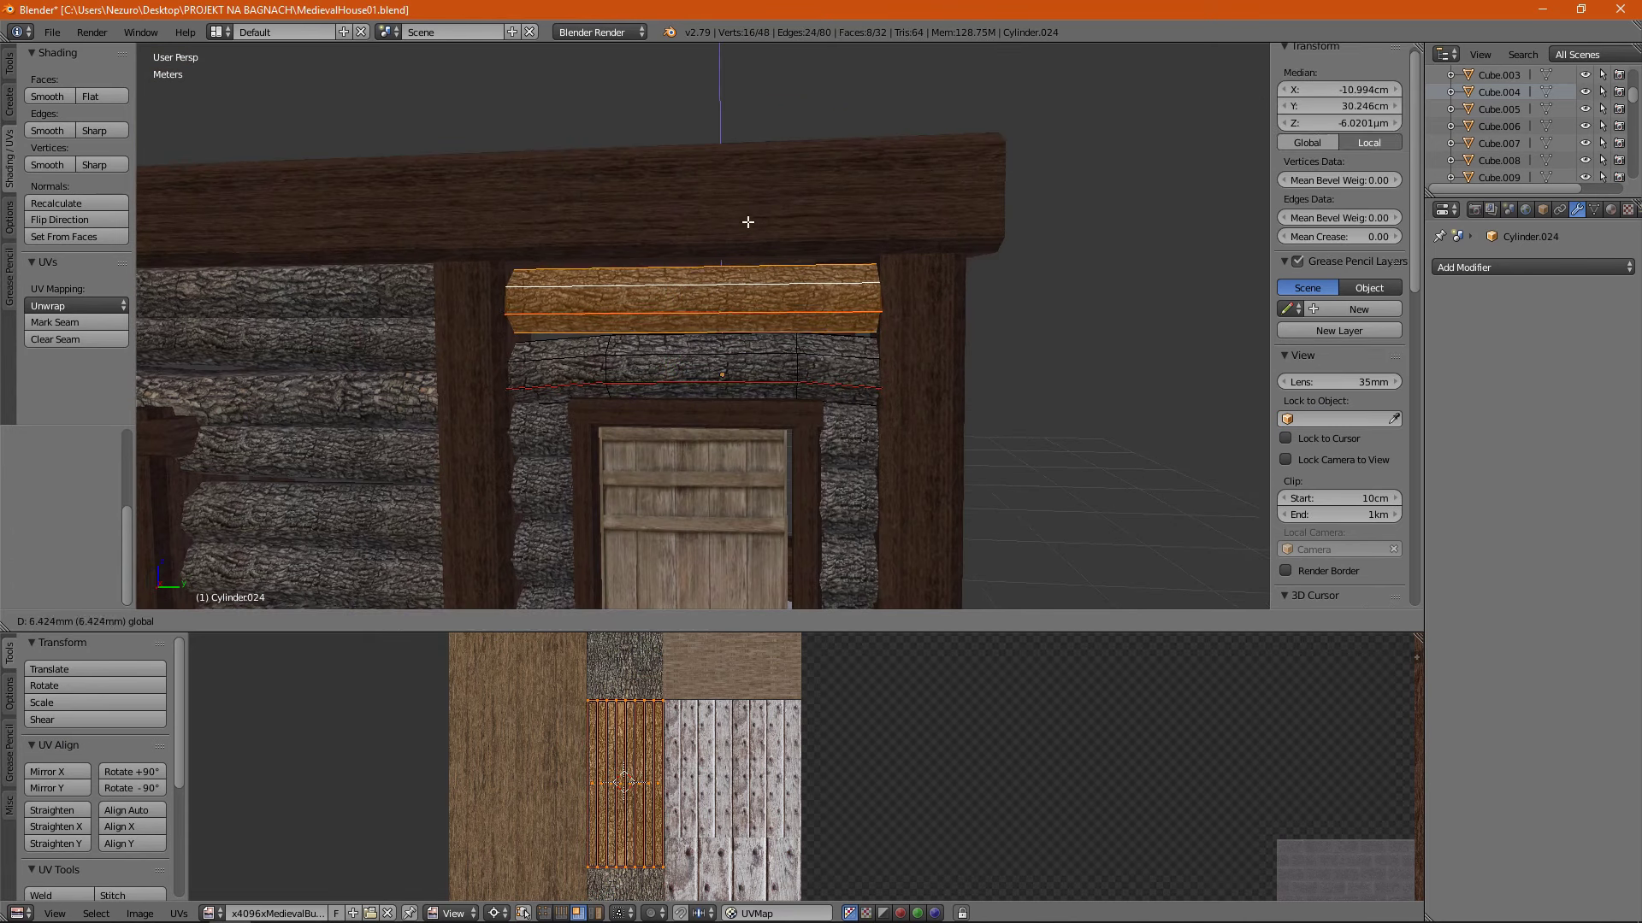
click(764, 149)
right_click(731, 335)
key(ctrl+l)
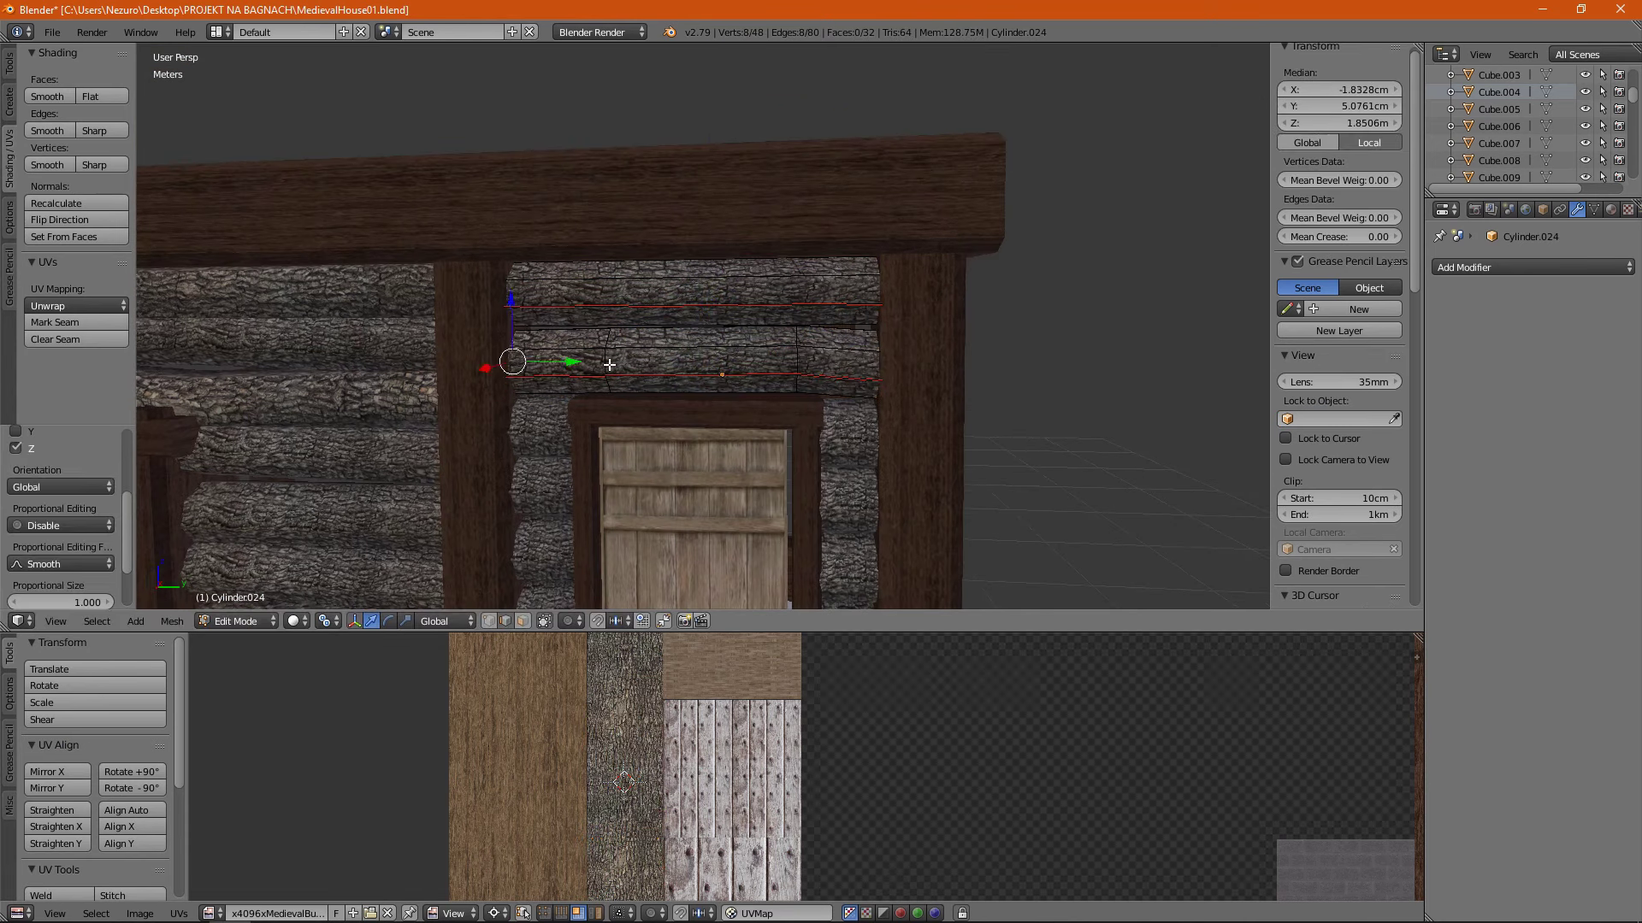
middle_drag(609, 364, 668, 430)
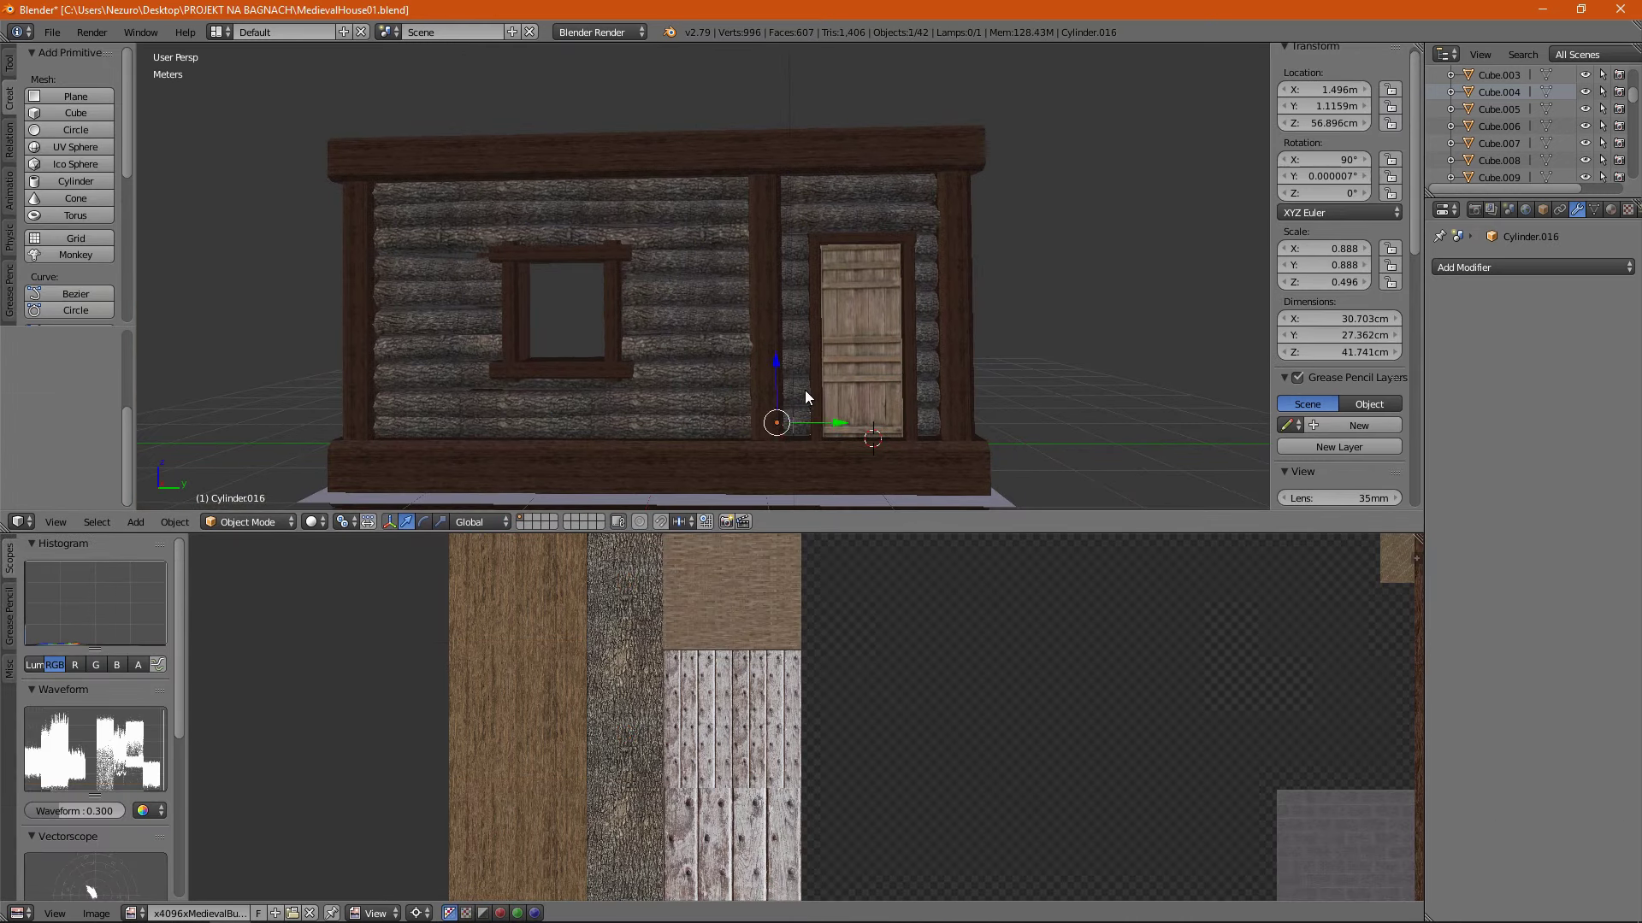
Scale and shift the UVs of the logs beside the door onto the bark strip.
shift+right_click(803, 402)
key(KP_Decimal)
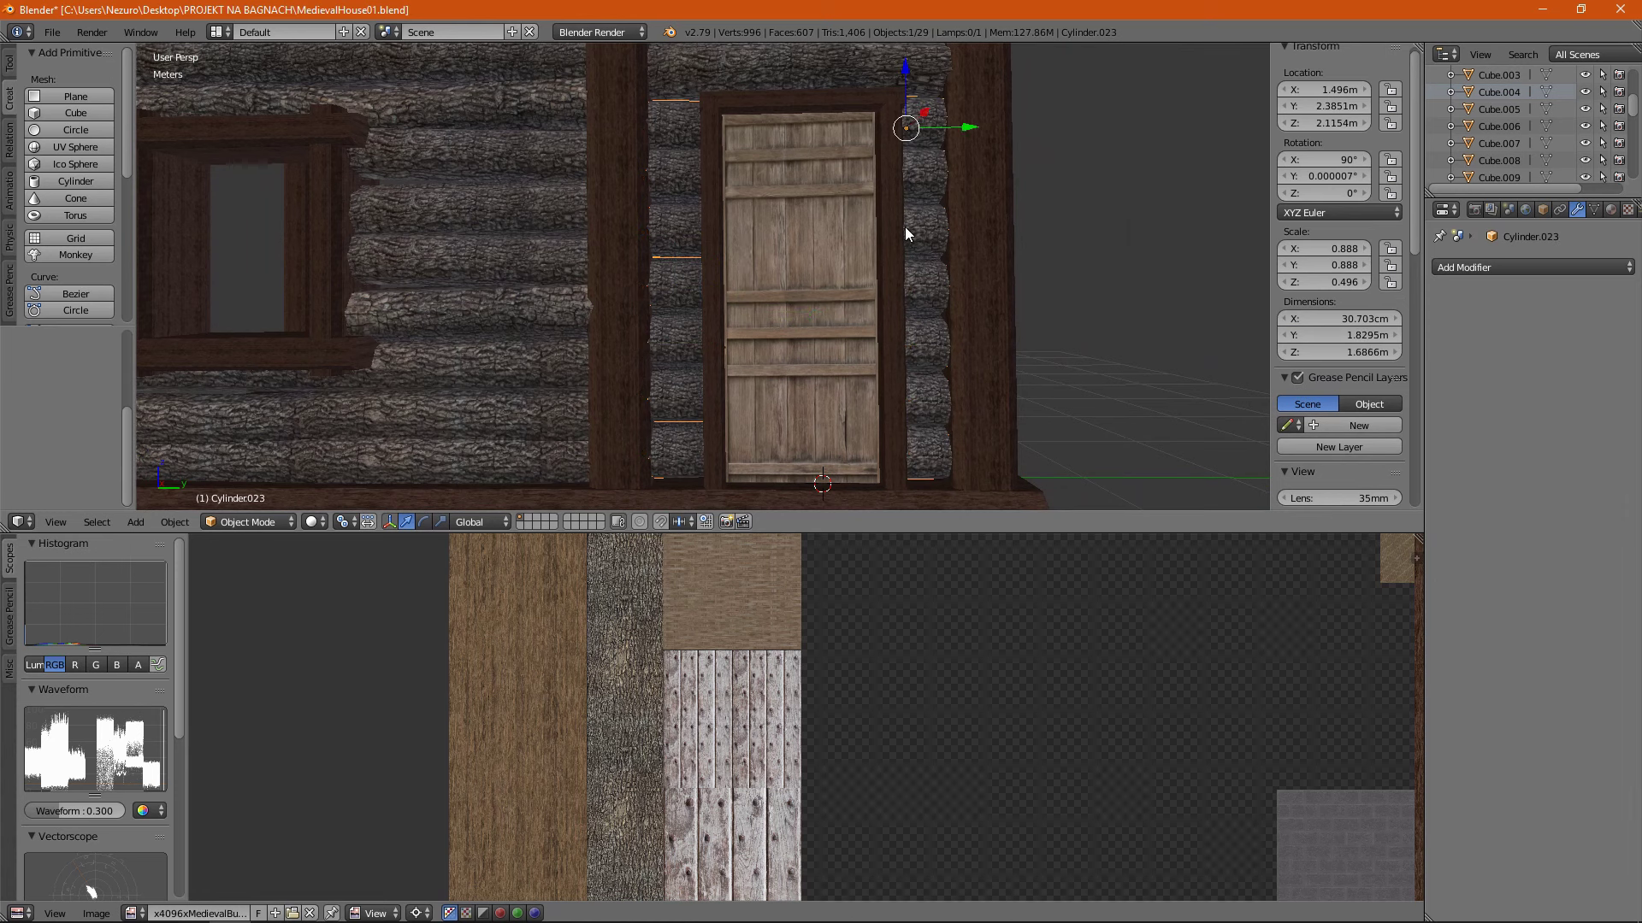
key(Tab)
scroll(612, 768, down, 3)
click(641, 804)
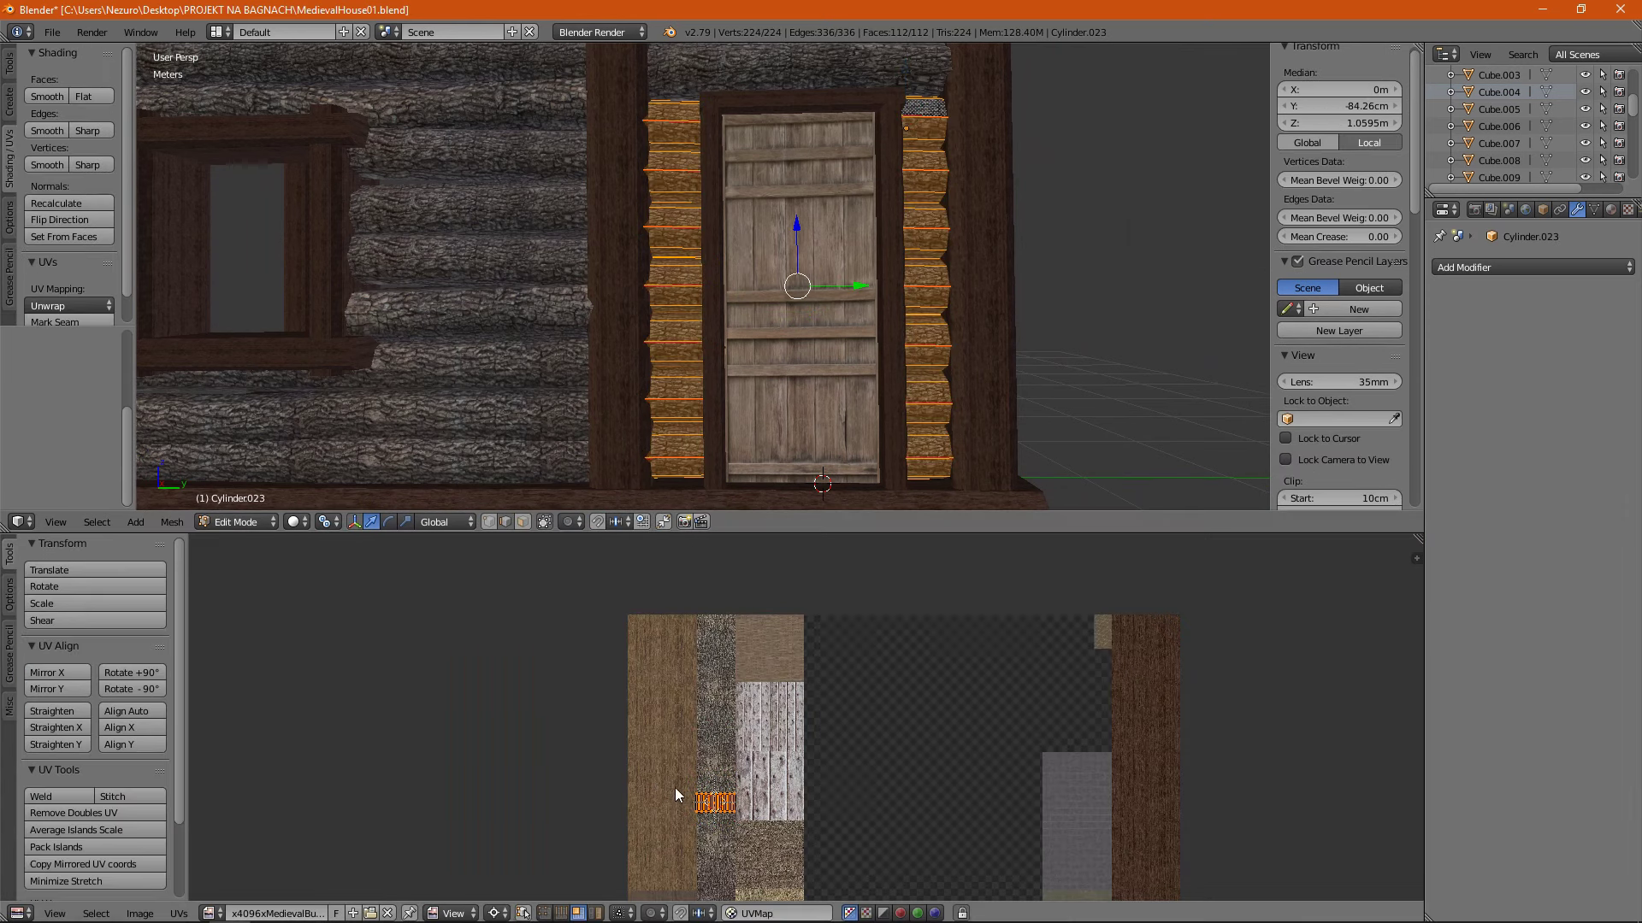
scroll(641, 804, up, 4)
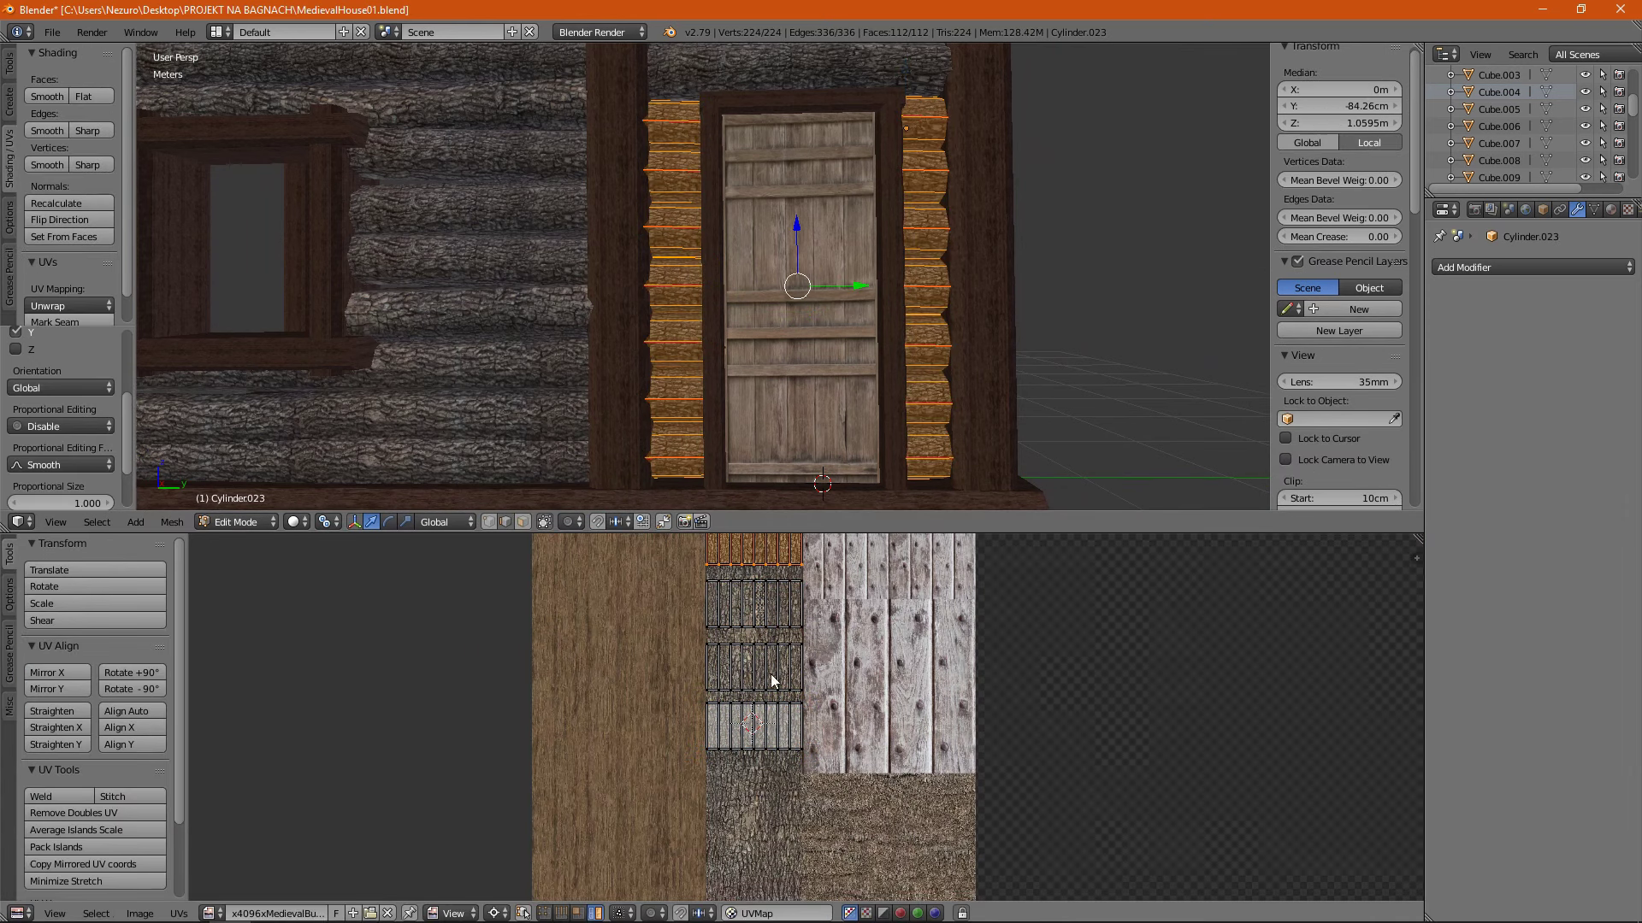
key(g)
key(y)
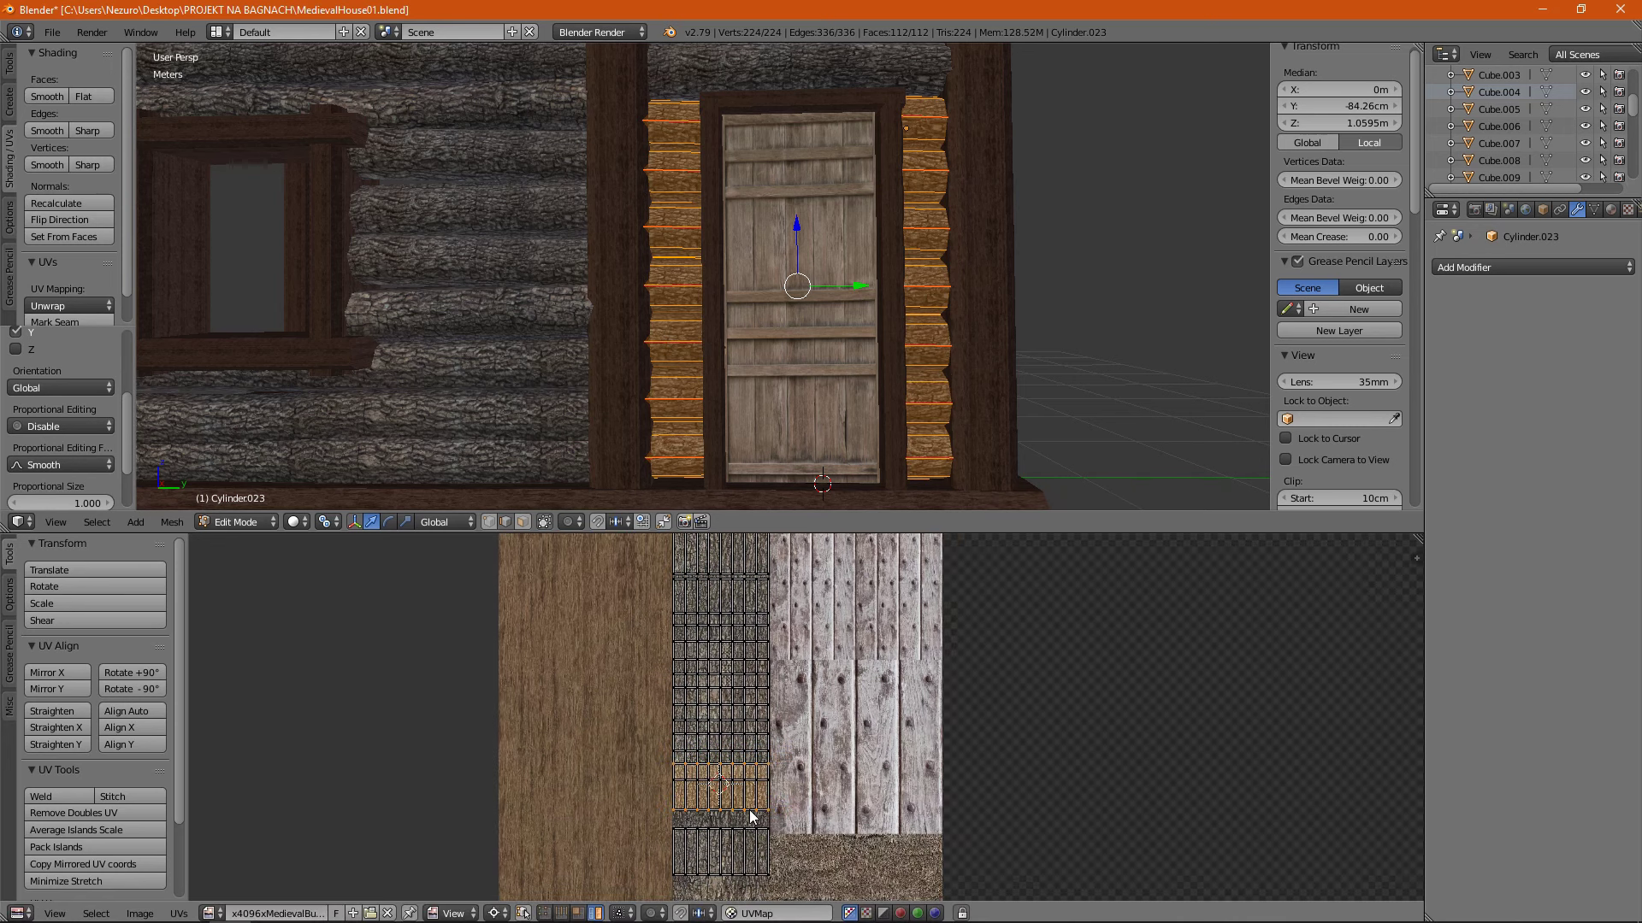
click(728, 566)
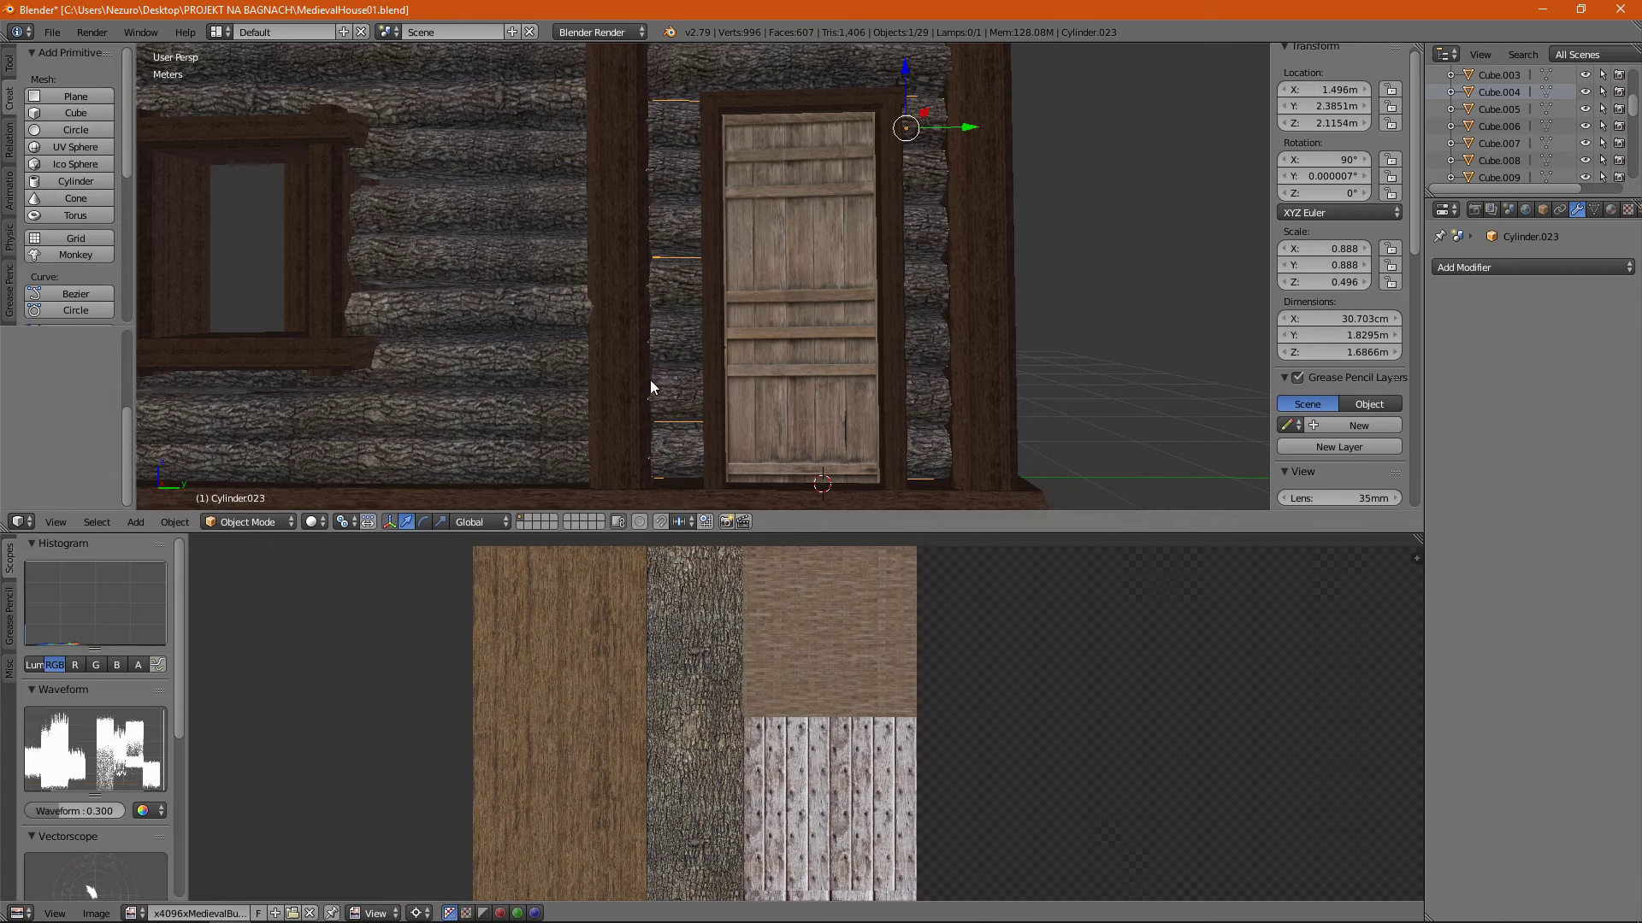
scroll(653, 384, down, 5)
Move the texture mapping of the logs under and beside the window onto bark.
key(Tab)
right_click(694, 430)
key(Tab)
drag(872, 532, 872, 270)
scroll(587, 650, down, 3)
key(g)
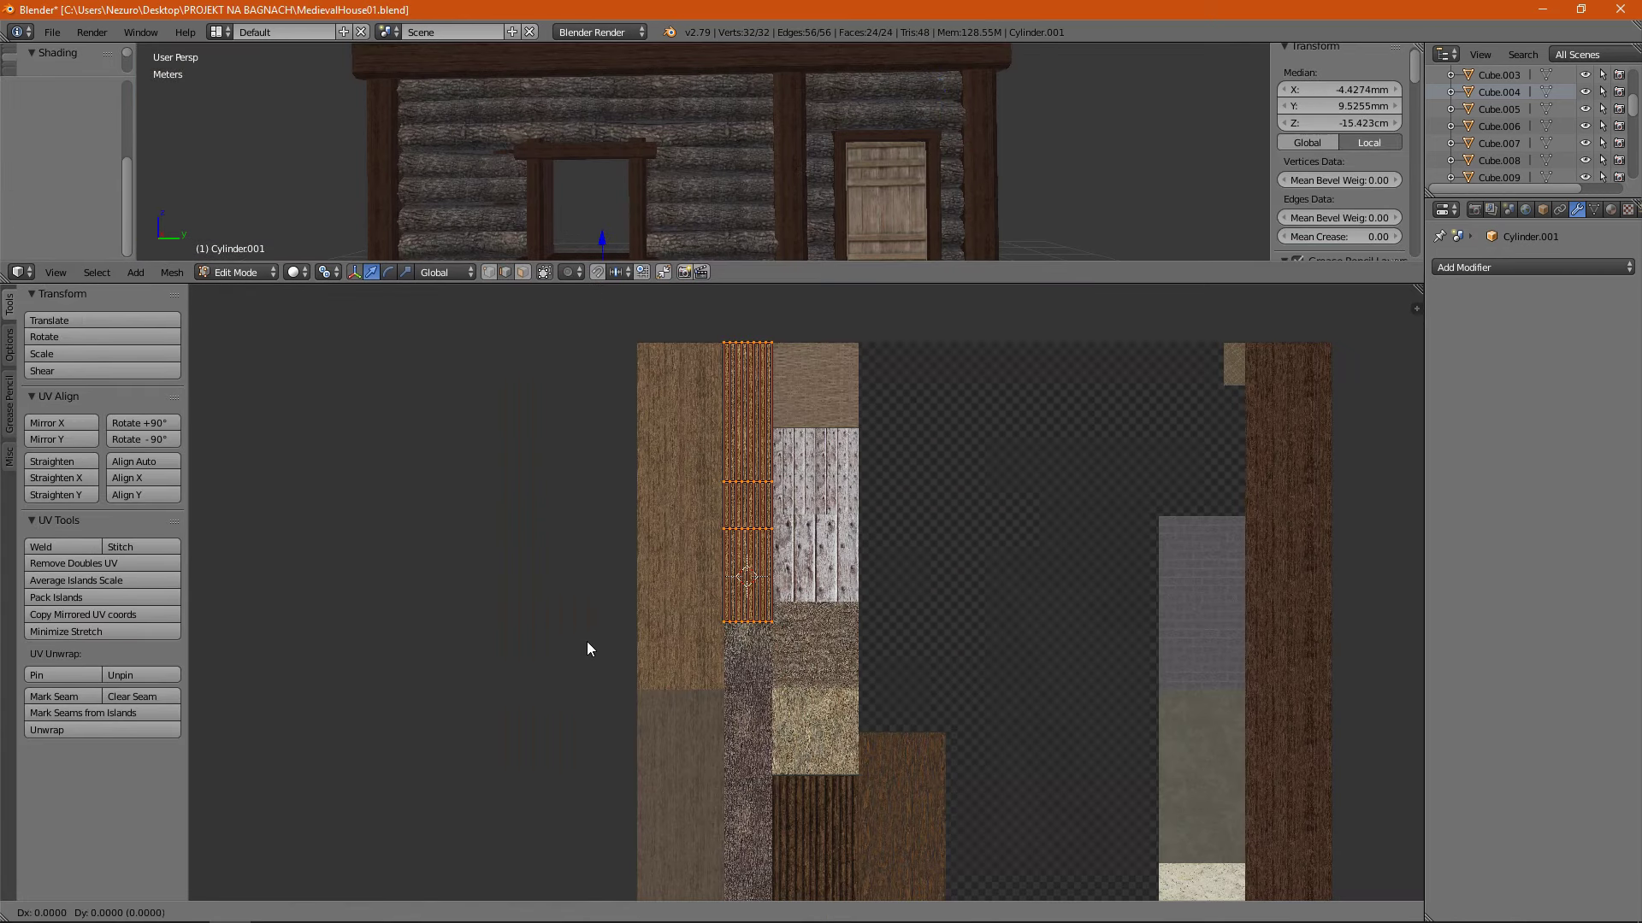
key(Tab)
right_click(675, 124)
key(Tab)
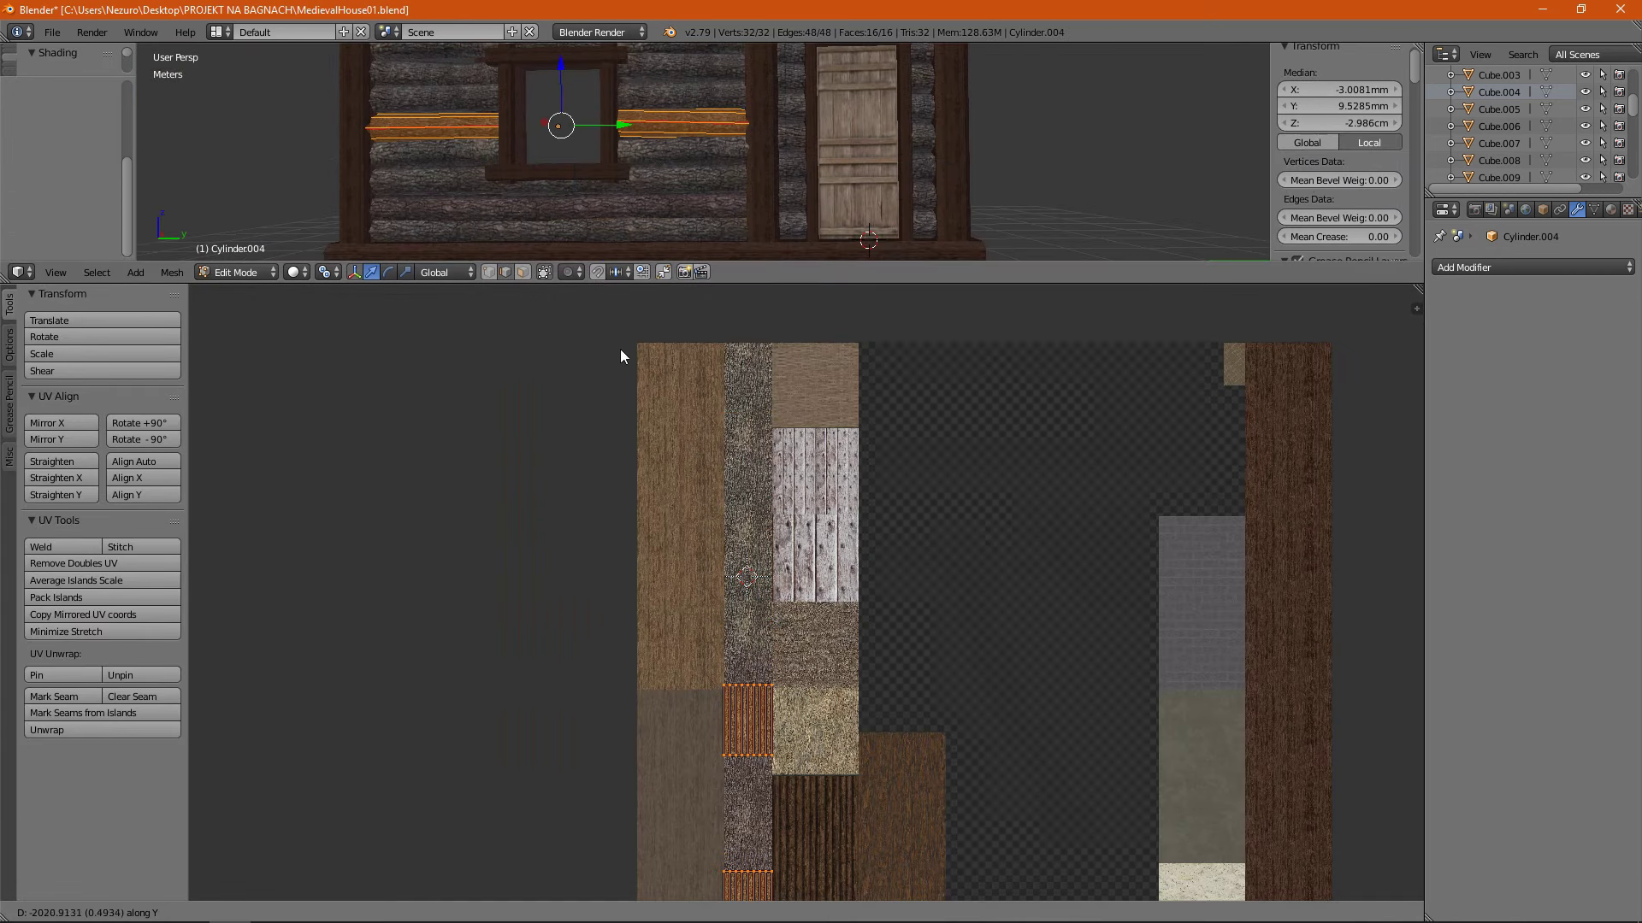
click(621, 357)
Re-place the bark texture on the next wall log and the log above the window.
key(Tab)
right_click(684, 182)
key(Tab)
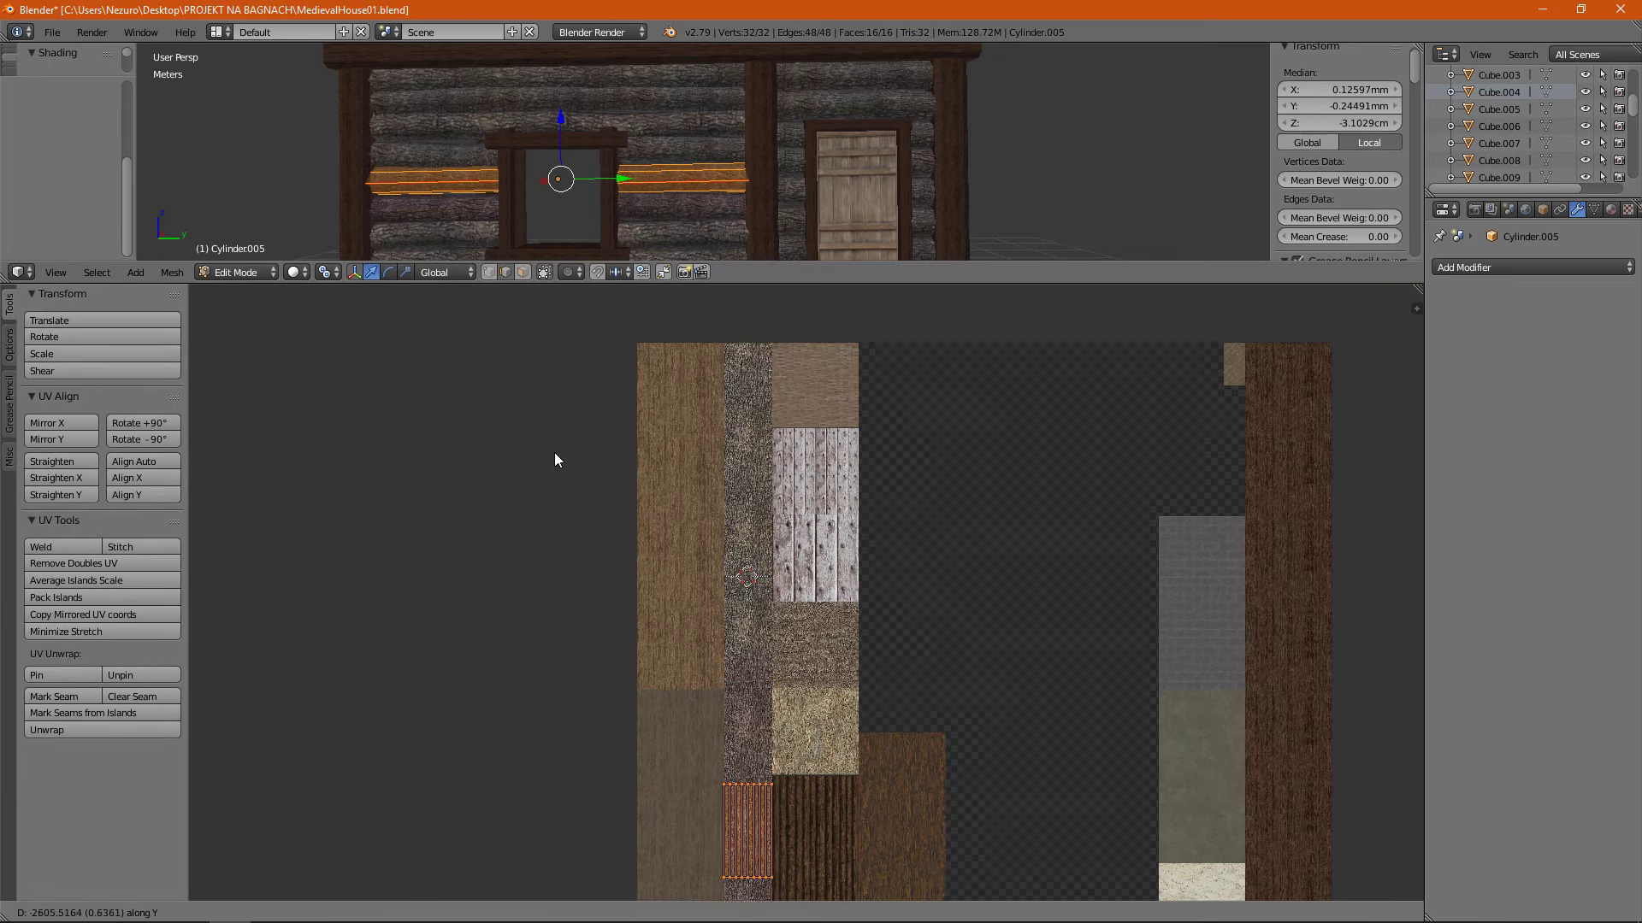
click(554, 460)
key(Tab)
right_click(599, 100)
key(Tab)
key(g)
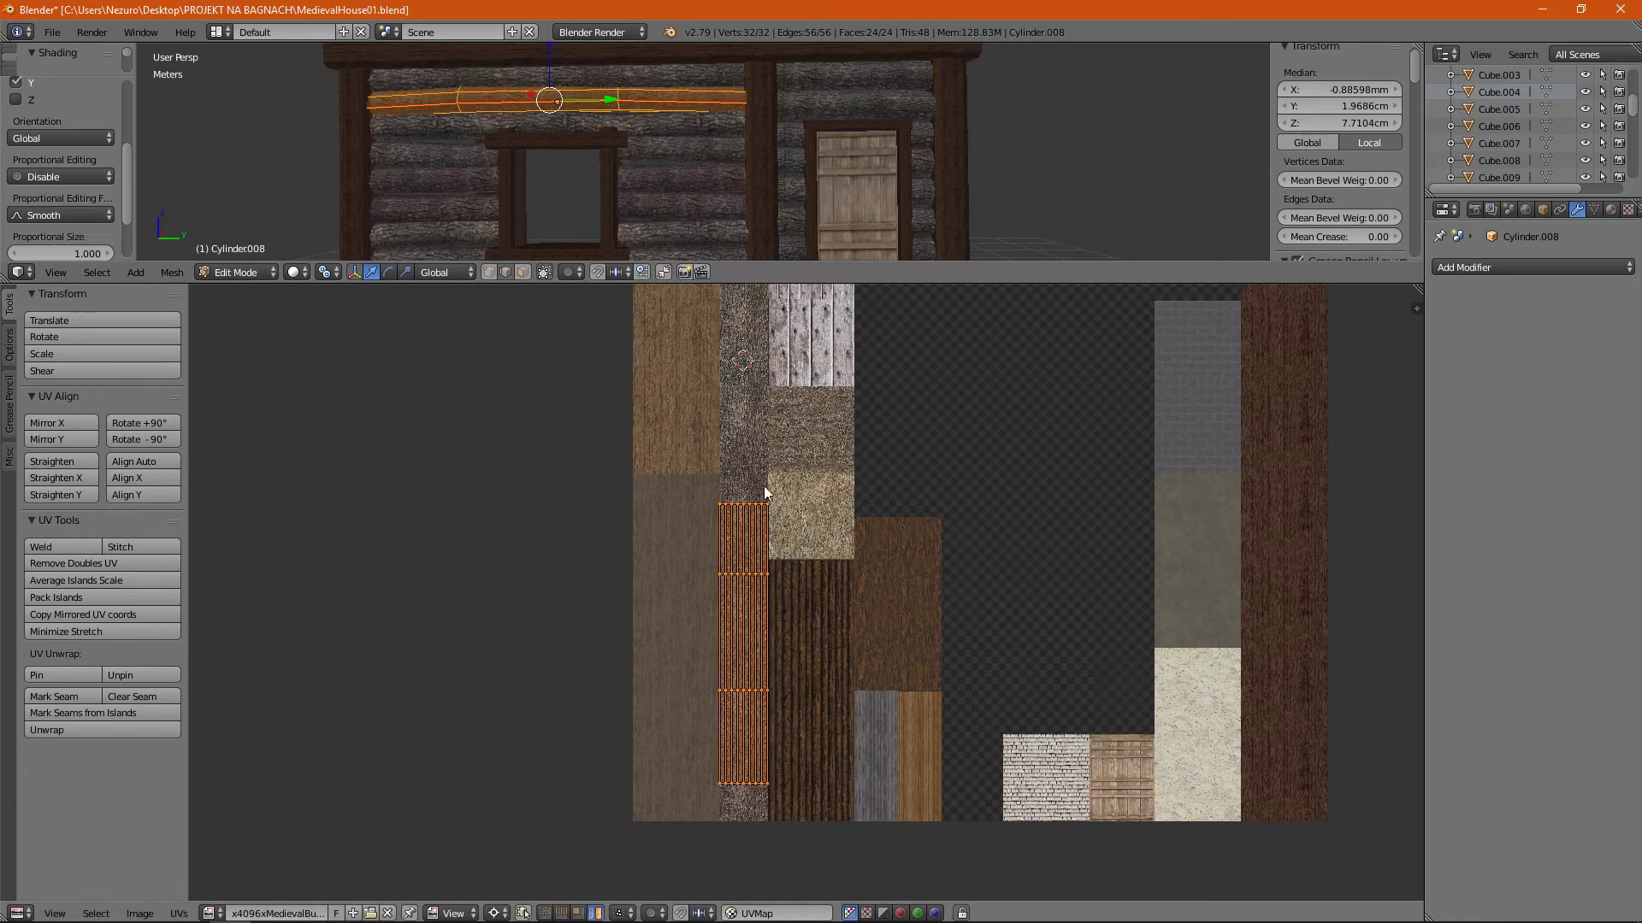
click(765, 494)
drag(765, 265, 765, 709)
Scale the bark texture on the logs beside the window from a front view.
key(Tab)
middle_drag(616, 397, 549, 293)
right_click(548, 256)
key(Tab)
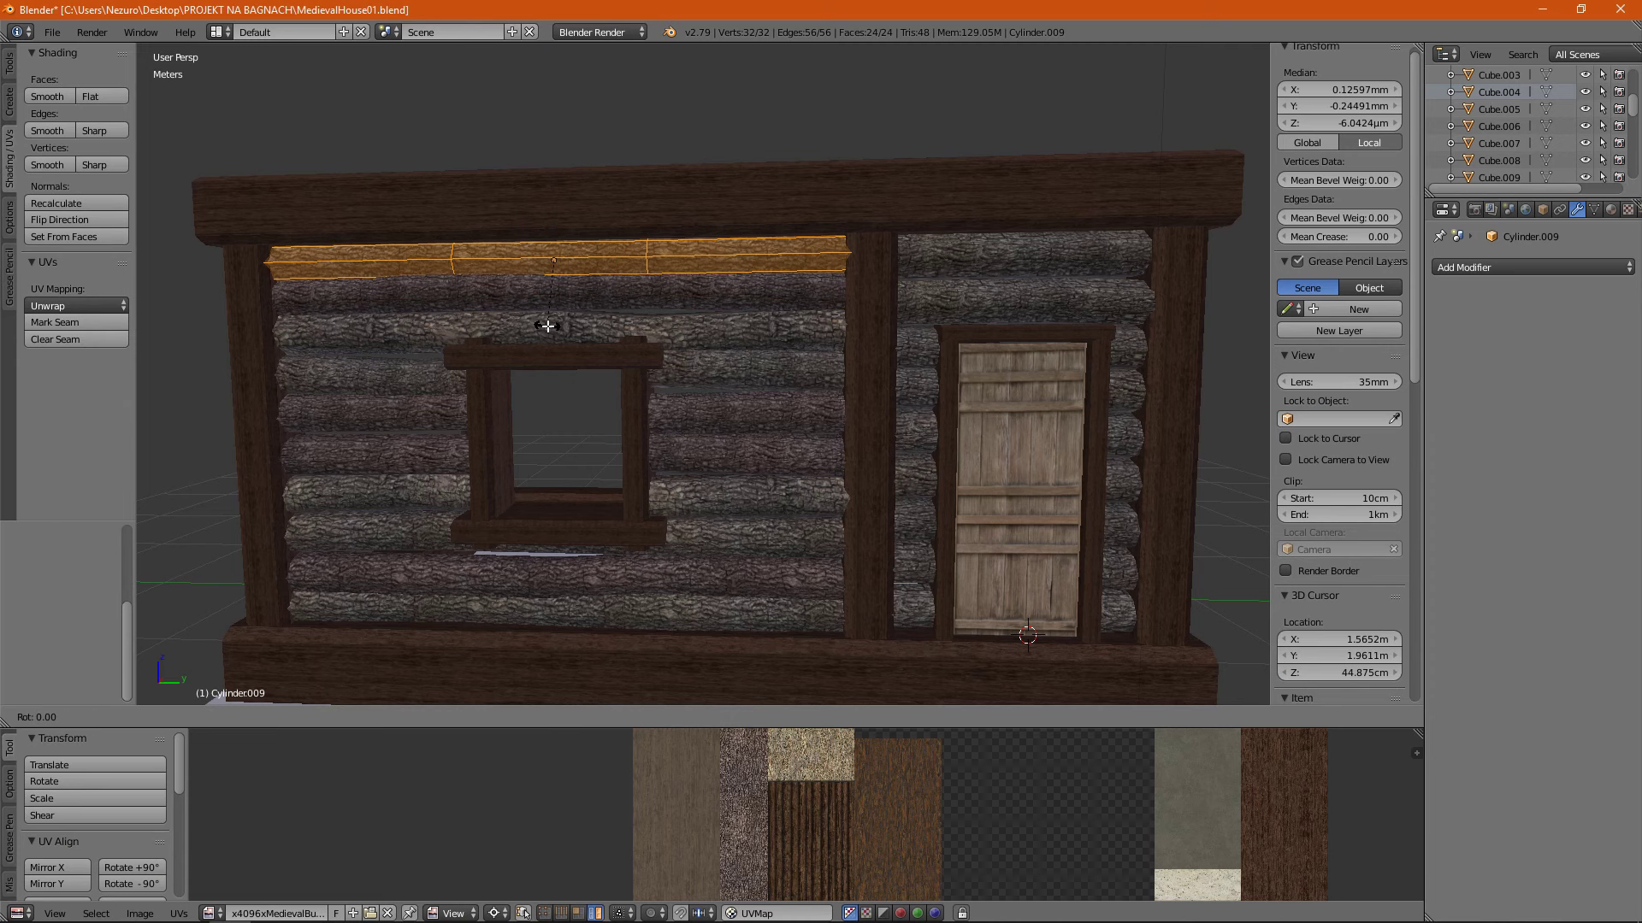
key(Tab)
right_click(740, 417)
key(Tab)
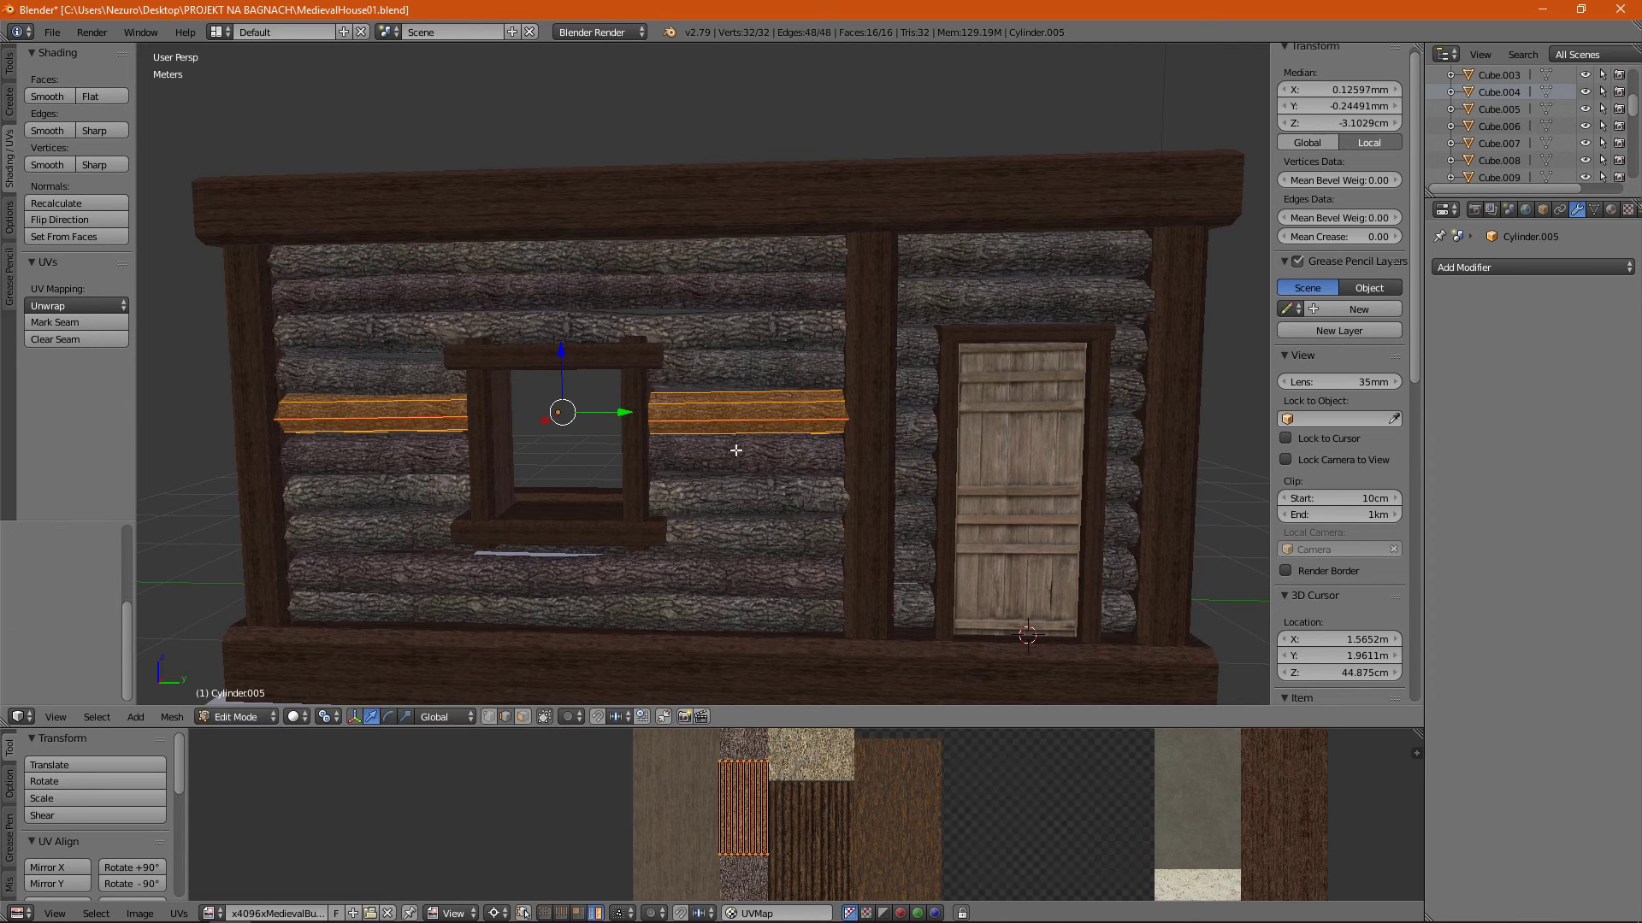
right_click(689, 433)
scroll(764, 841, down, 6)
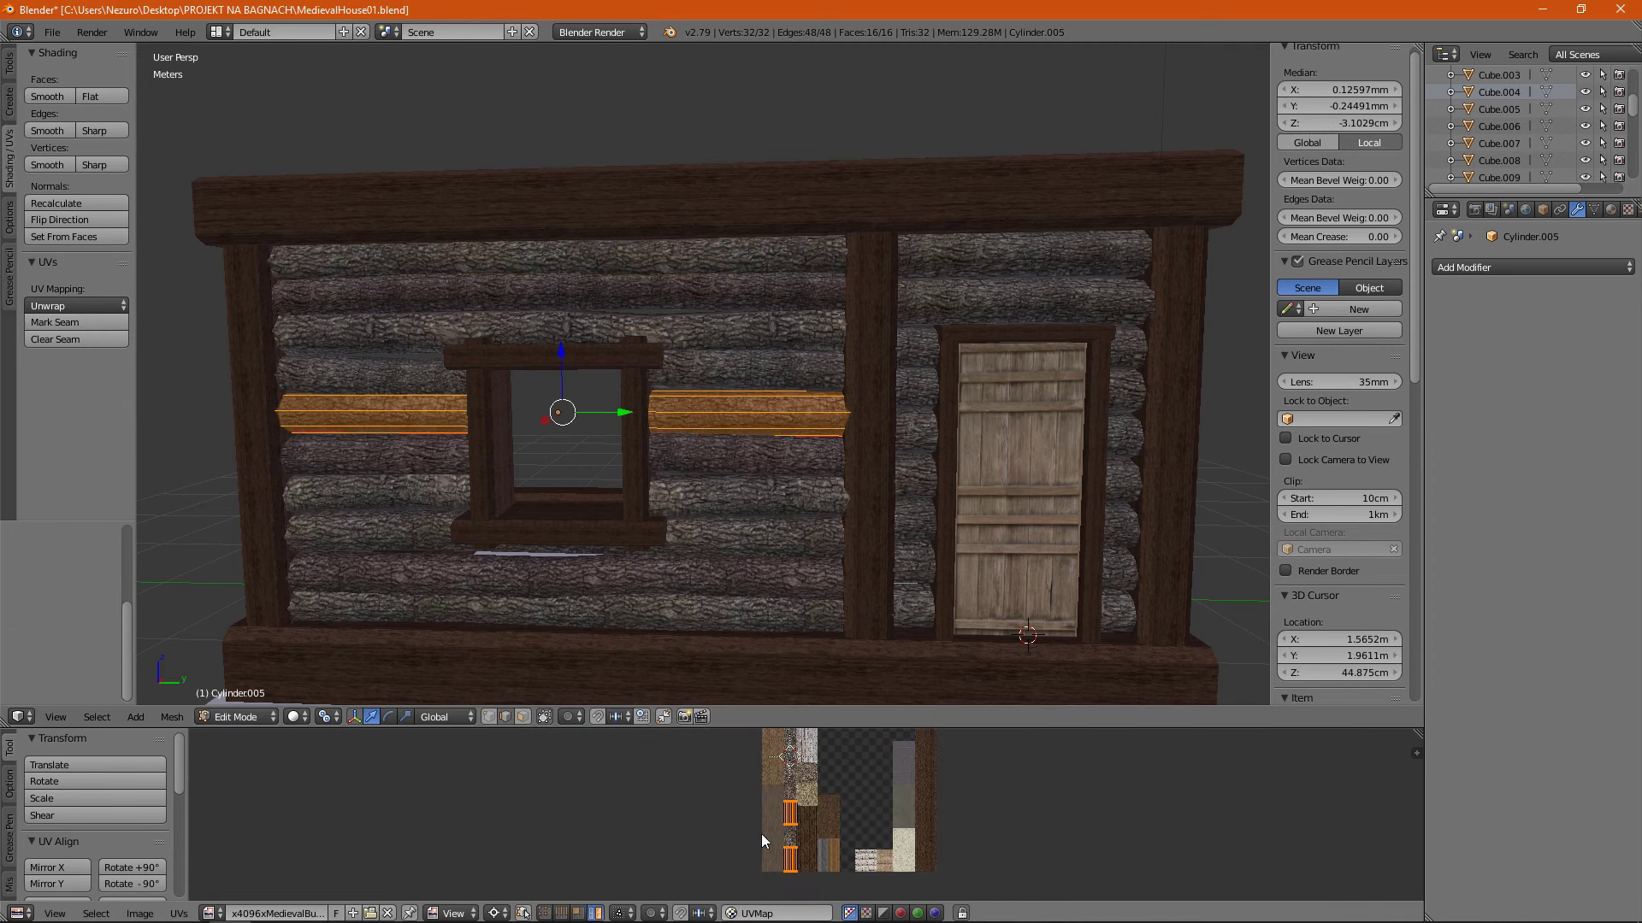
click(699, 828)
key(Tab)
Scale the bark texture on the bottom log below the window.
right_click(629, 599)
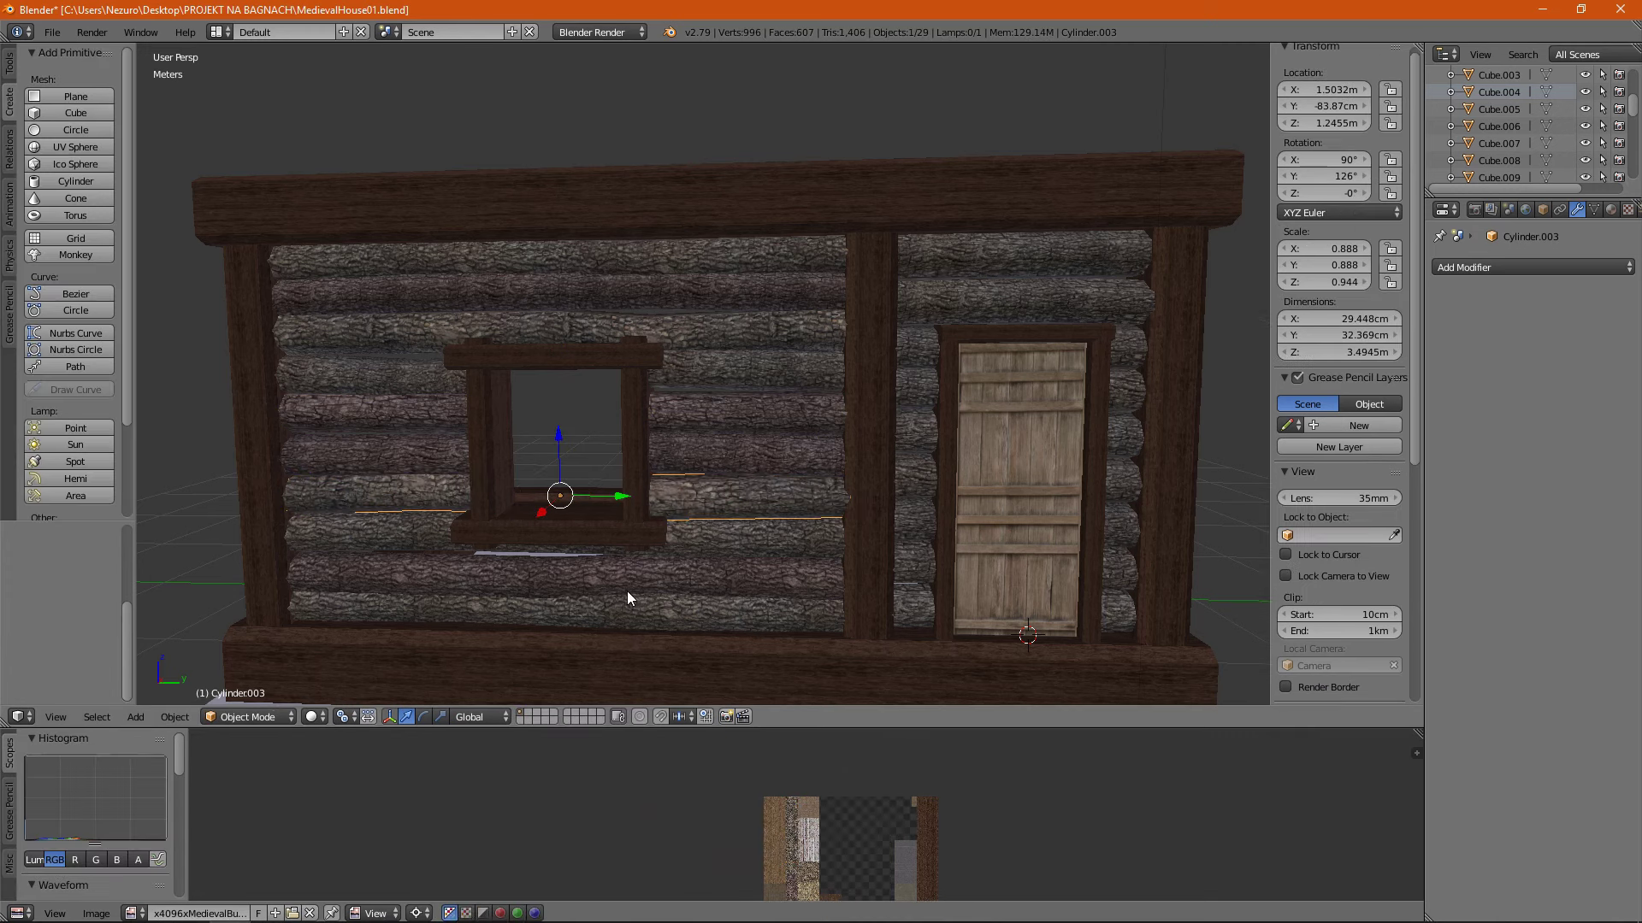
key(Tab)
key(Tab)
right_click(541, 616)
key(Tab)
key(r)
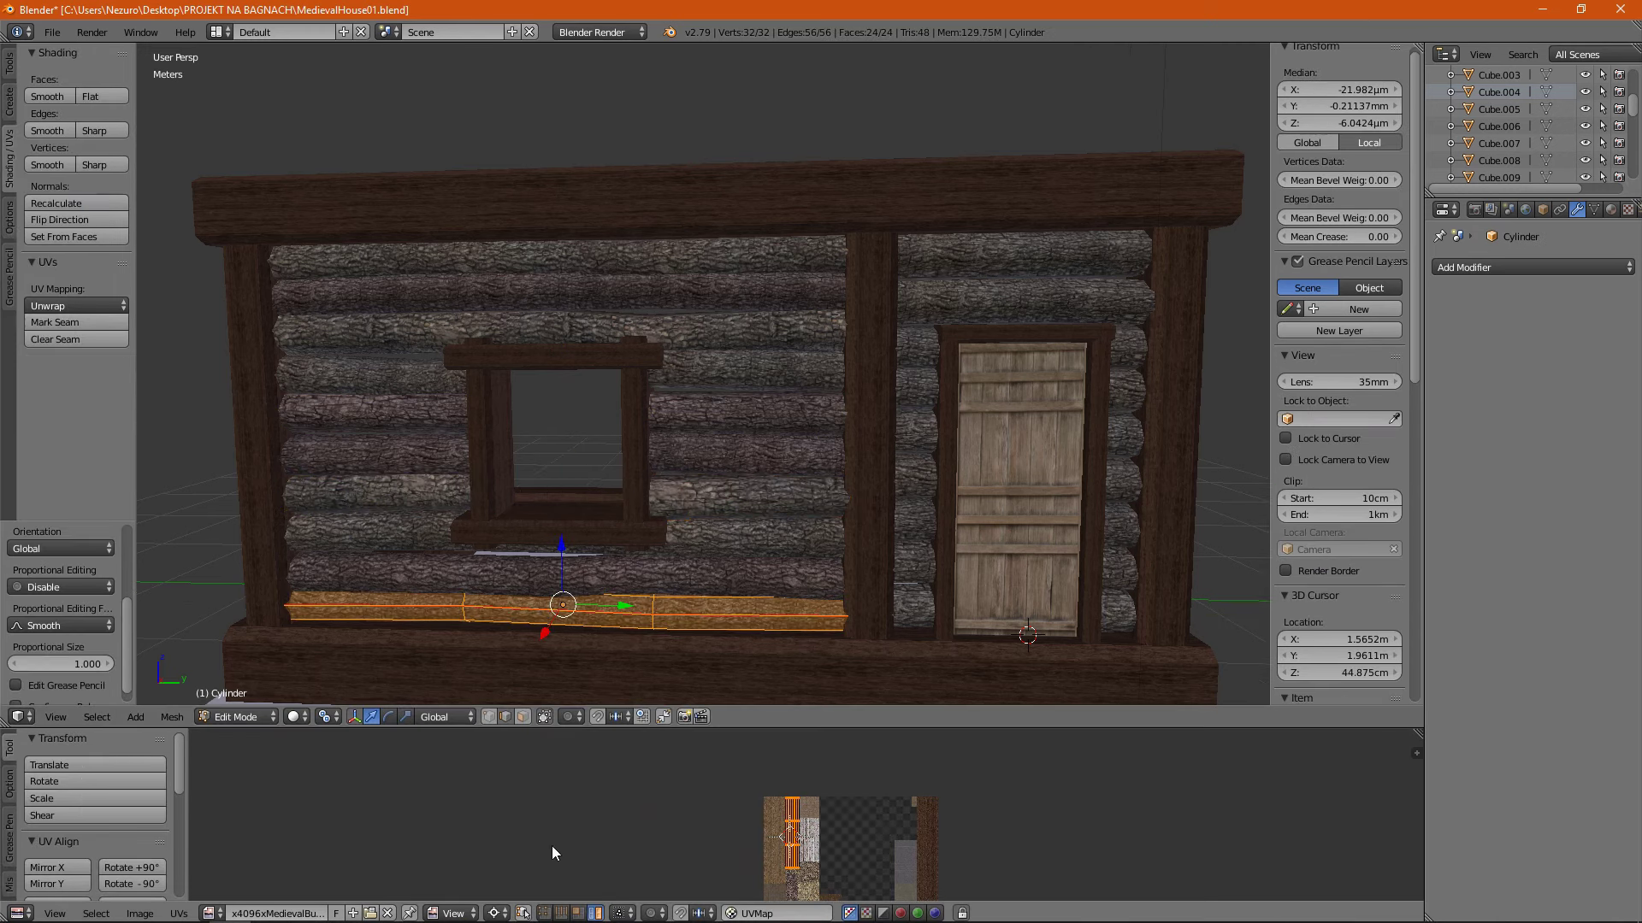
click(609, 854)
Duplicate the window side post into the middle of the window.
key(Tab)
middle_drag(747, 601, 598, 513)
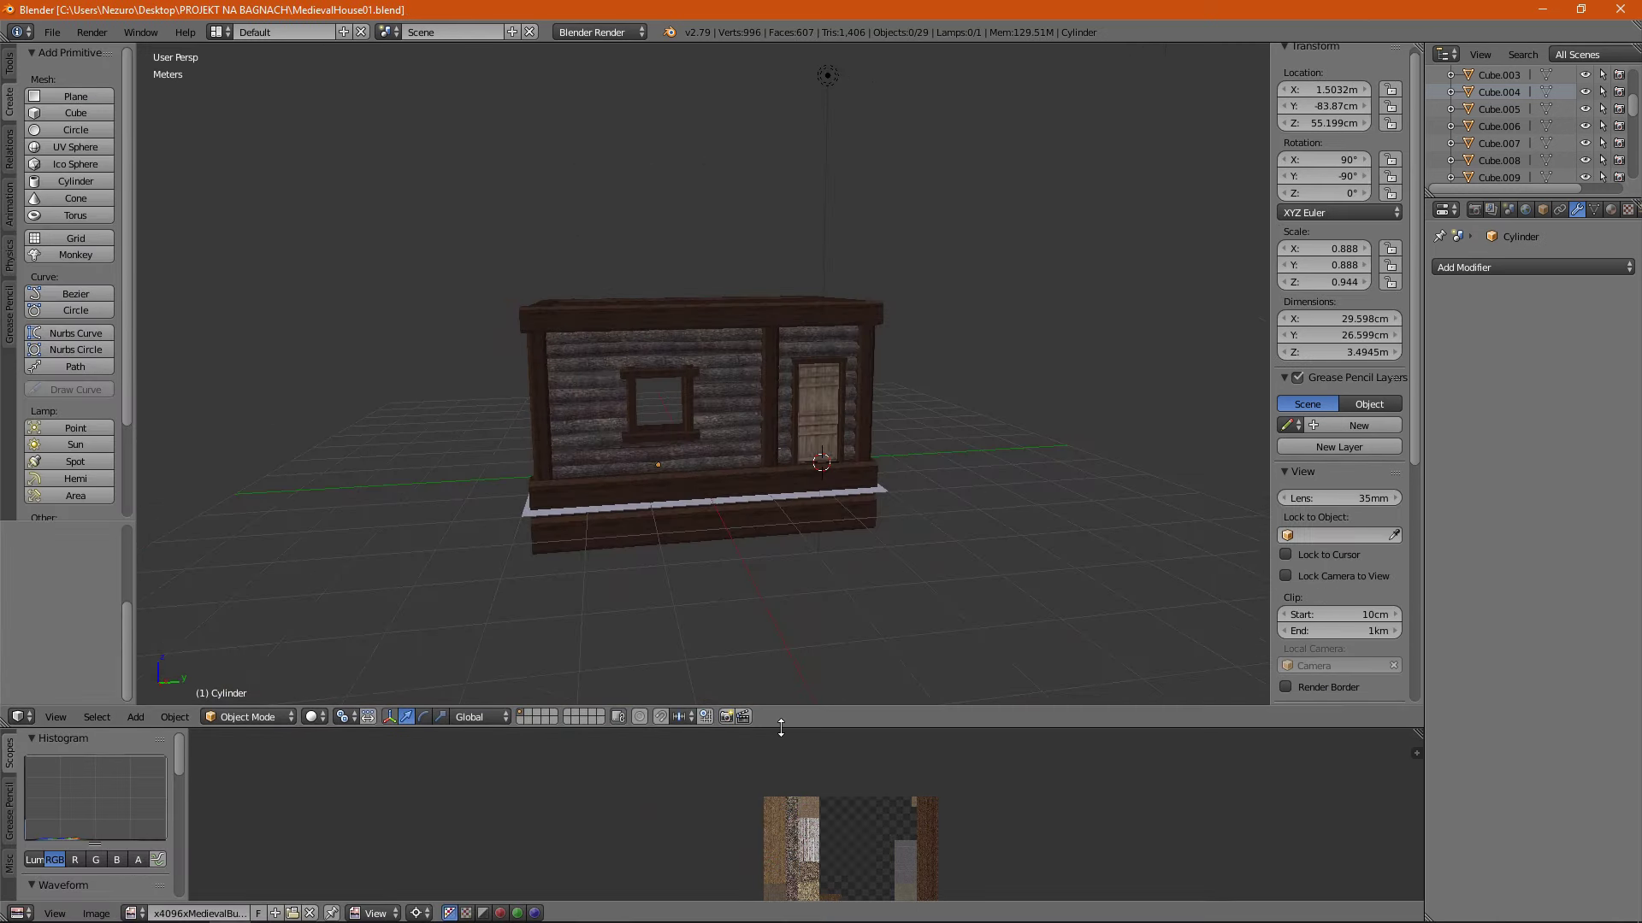
scroll(598, 513, up, 4)
right_click(541, 517)
key(Tab)
key(Tab)
scroll(616, 523, up, 3)
key(shift+d)
click(733, 587)
Set the middle post's height to 1 m and apply its scale.
scroll(777, 444, down, 2)
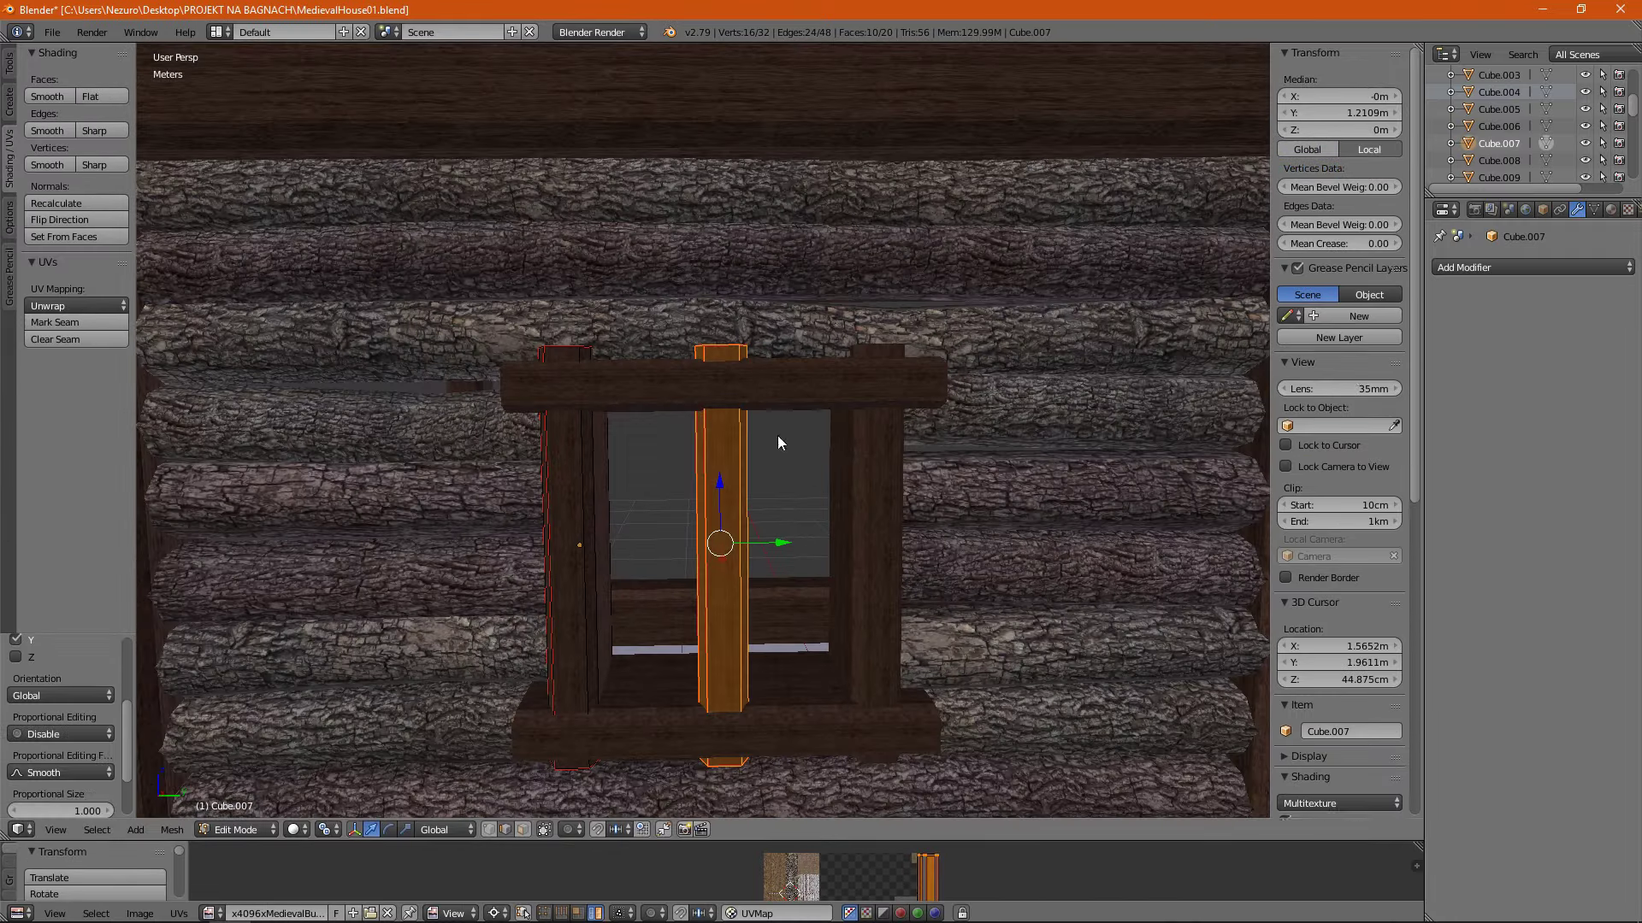
scroll(716, 512, up, 2)
text(1m)
key(Return)
scroll(855, 441, down, 2)
scroll(883, 441, up, 2)
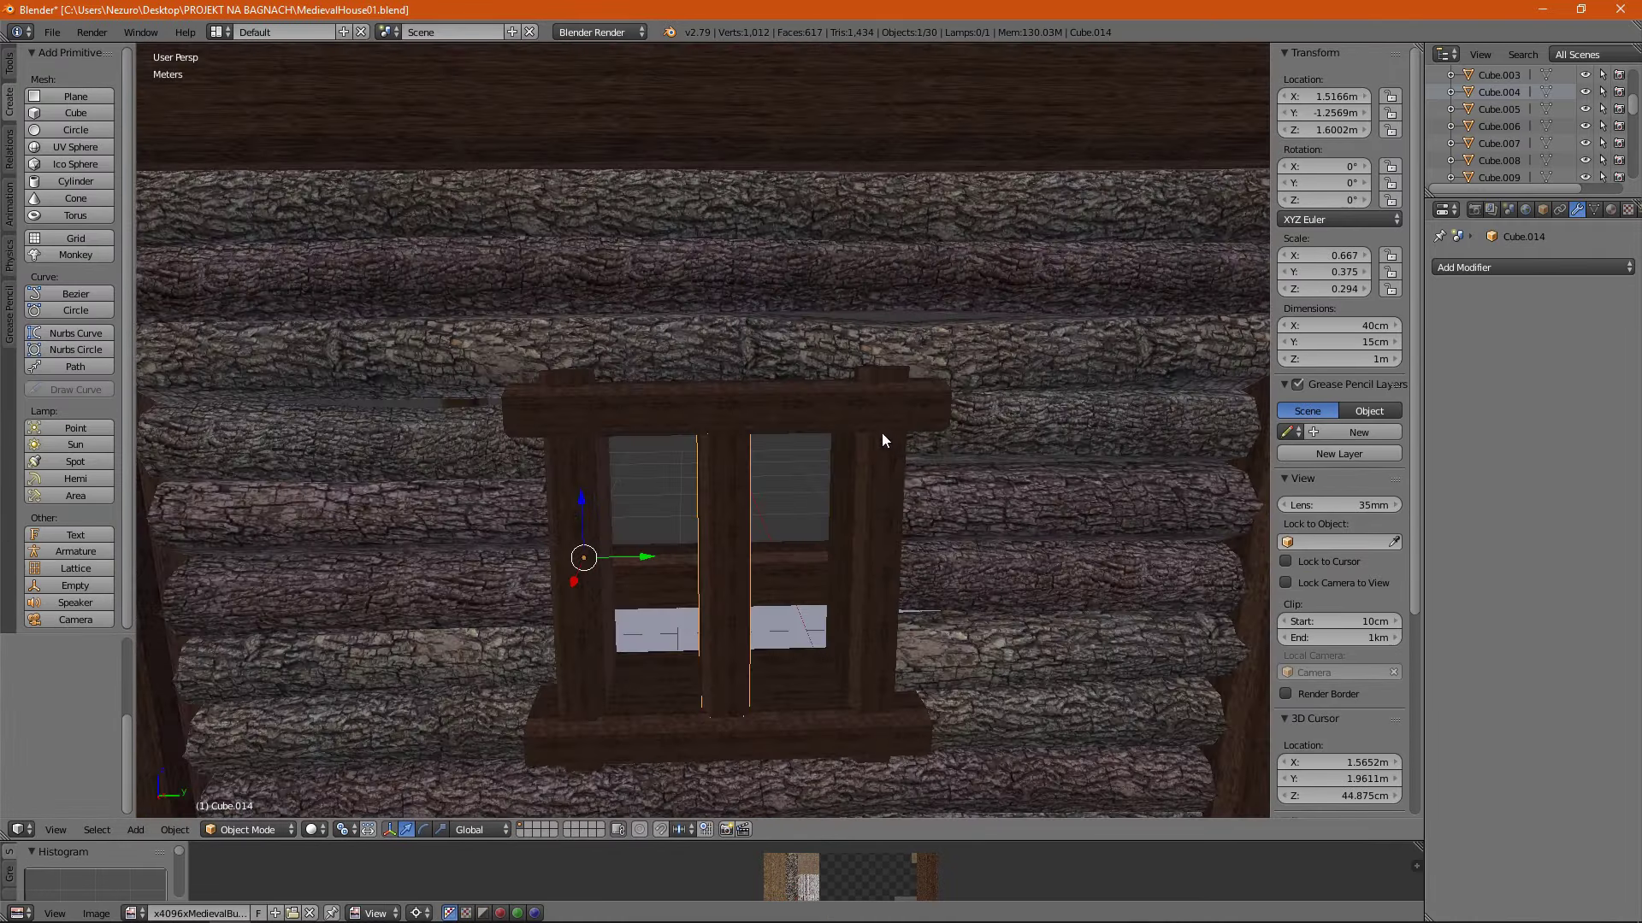
key(ctrl+a)
click(1031, 396)
Give the post a 30cm width and 10cm depth.
text(30)
key(Return)
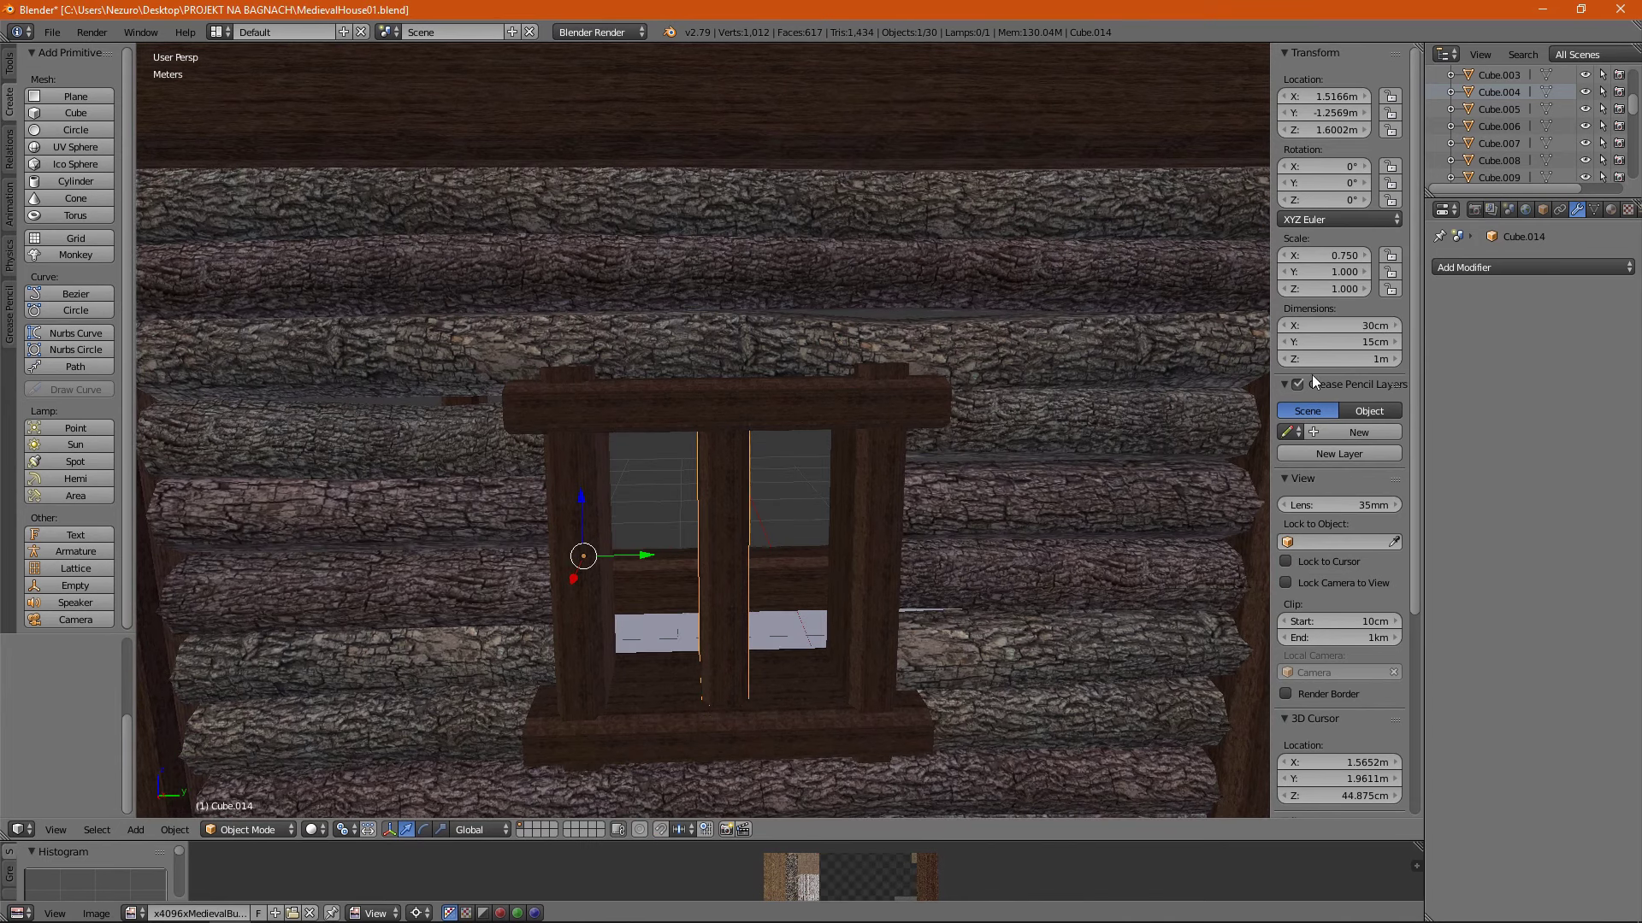
middle_drag(740, 510, 795, 479)
key(g)
key(y)
double_click(1345, 342)
text(10)
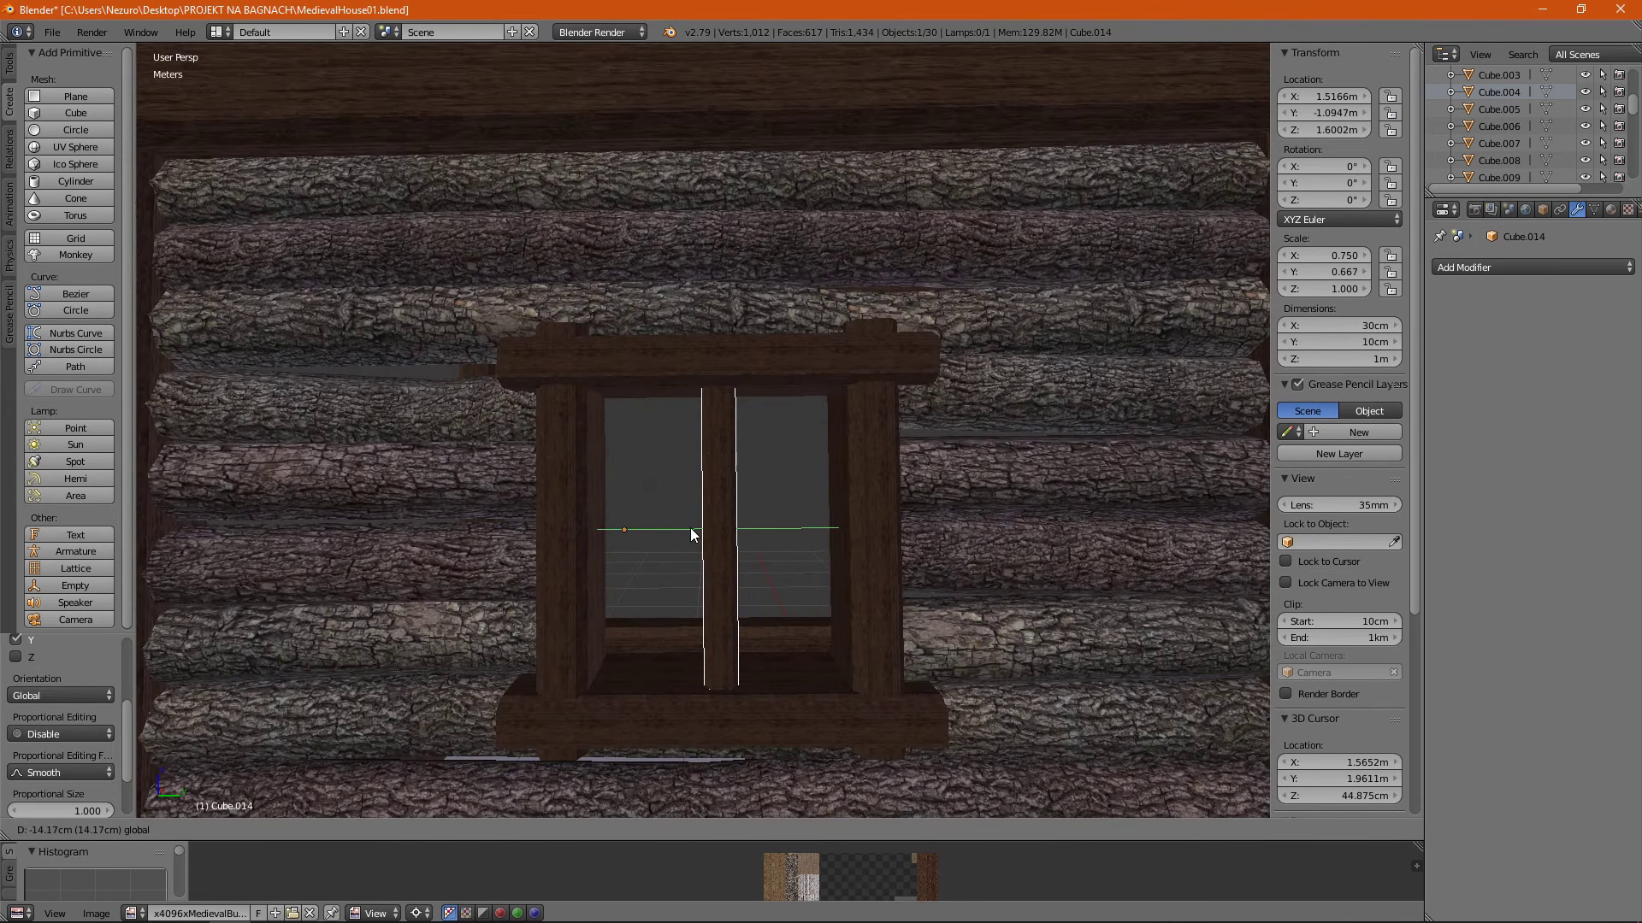
Rotate a copy 90° into a horizontal crossbar, raise it into place, and save the file.
key(space)
text(rotate)
key(Return)
text(90)
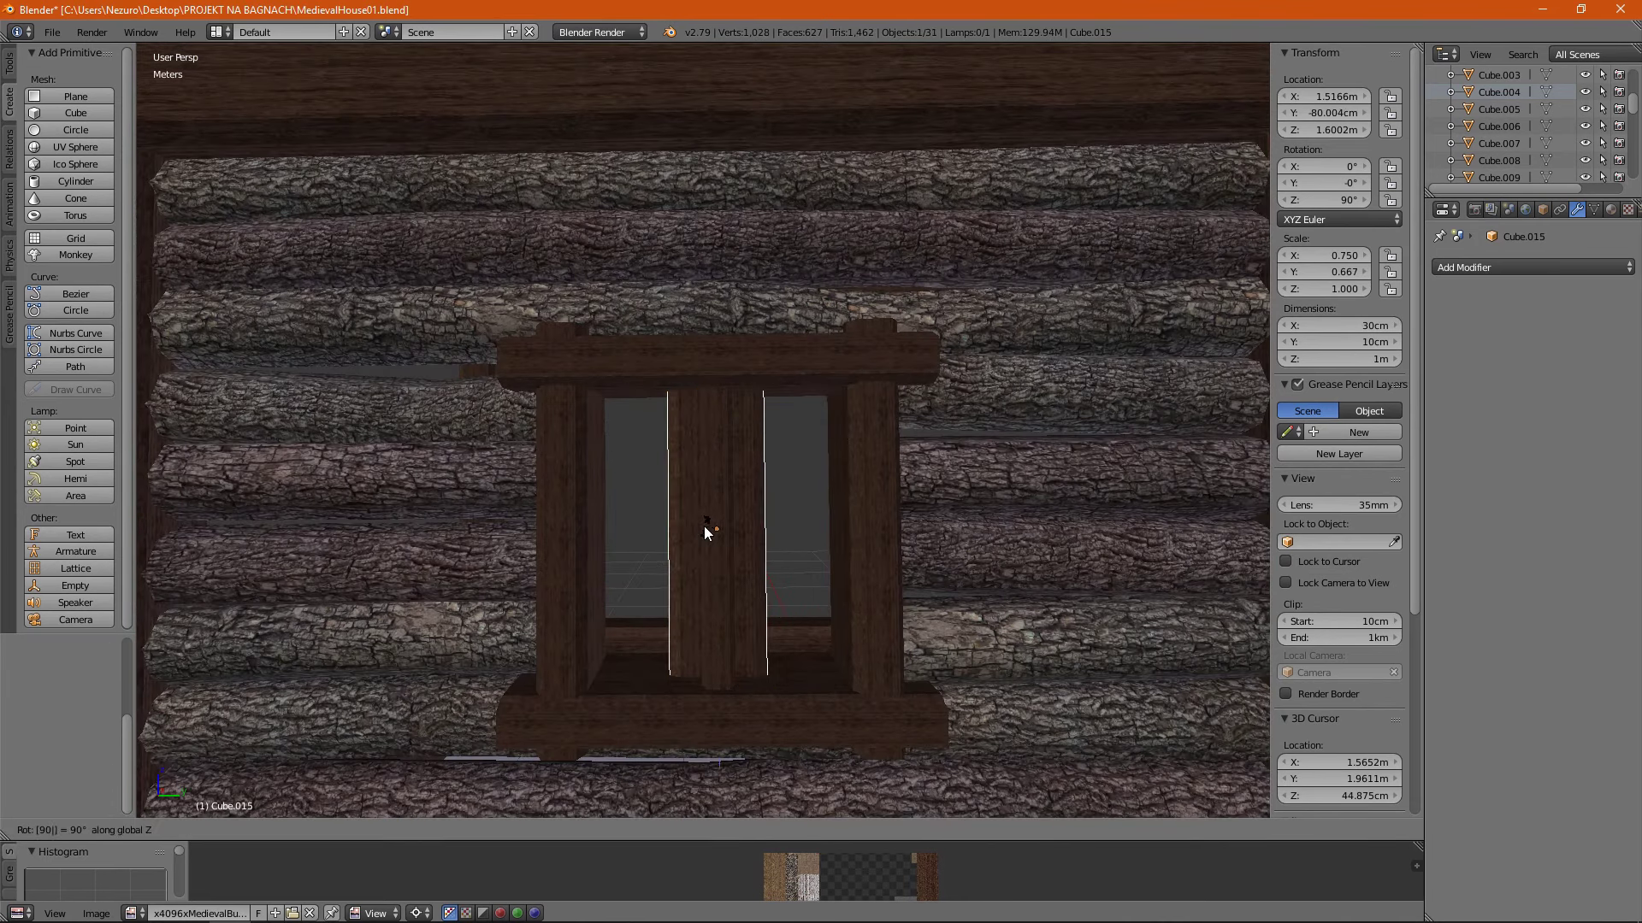
key(Return)
scroll(706, 531, down, 3)
key(g)
key(z)
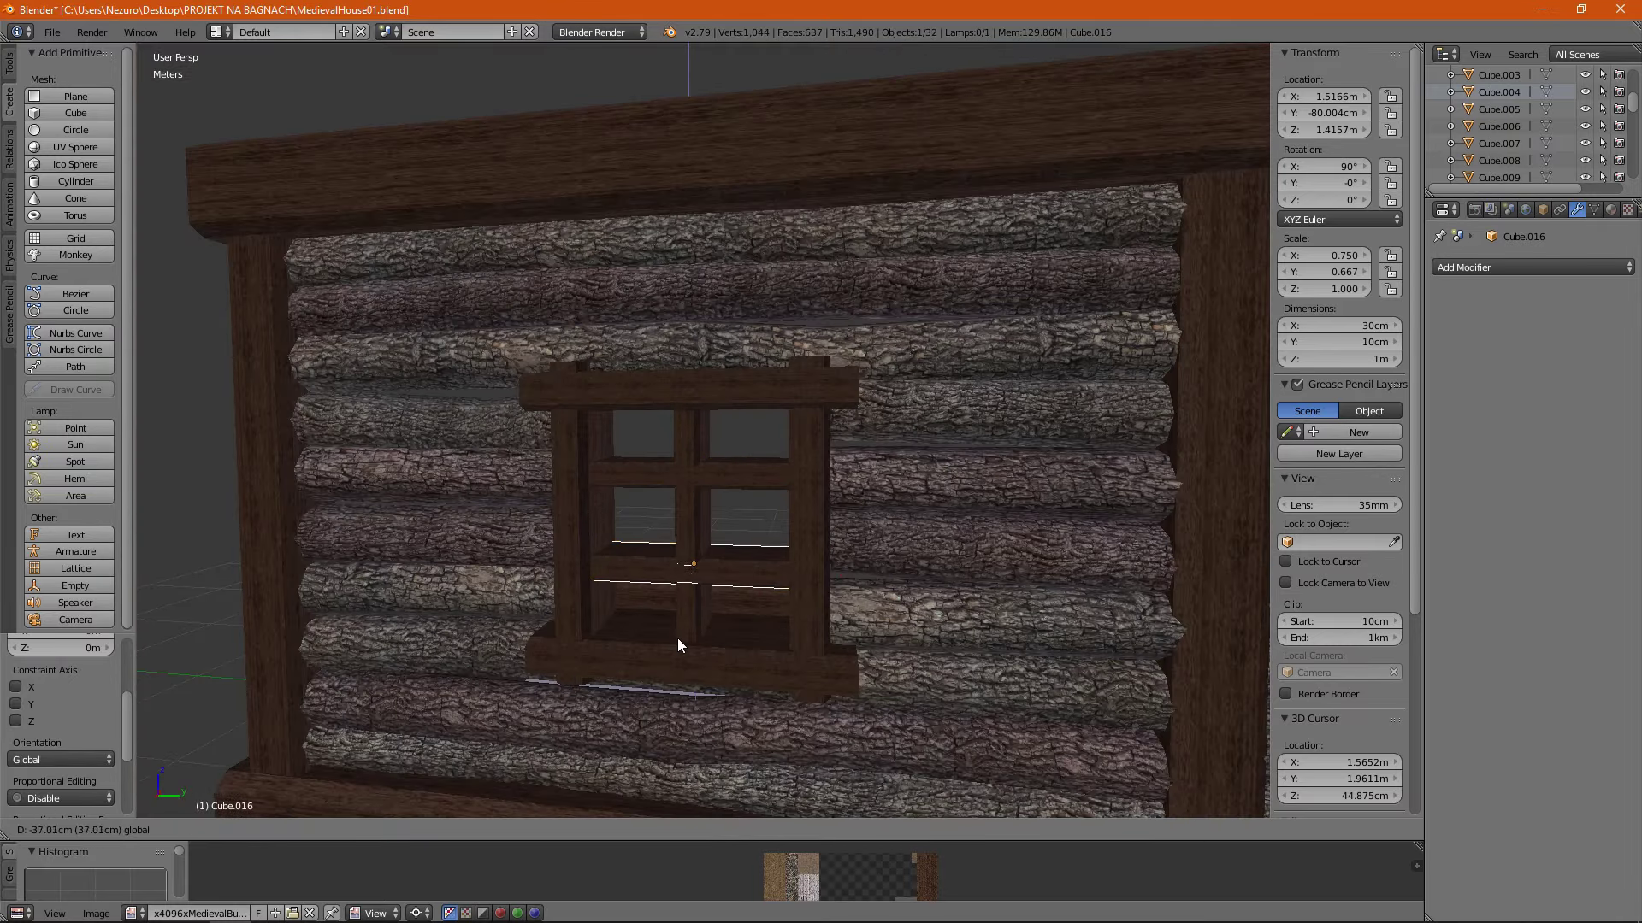
click(680, 646)
scroll(654, 596, down, 8)
key(a)
key(ctrl+s)
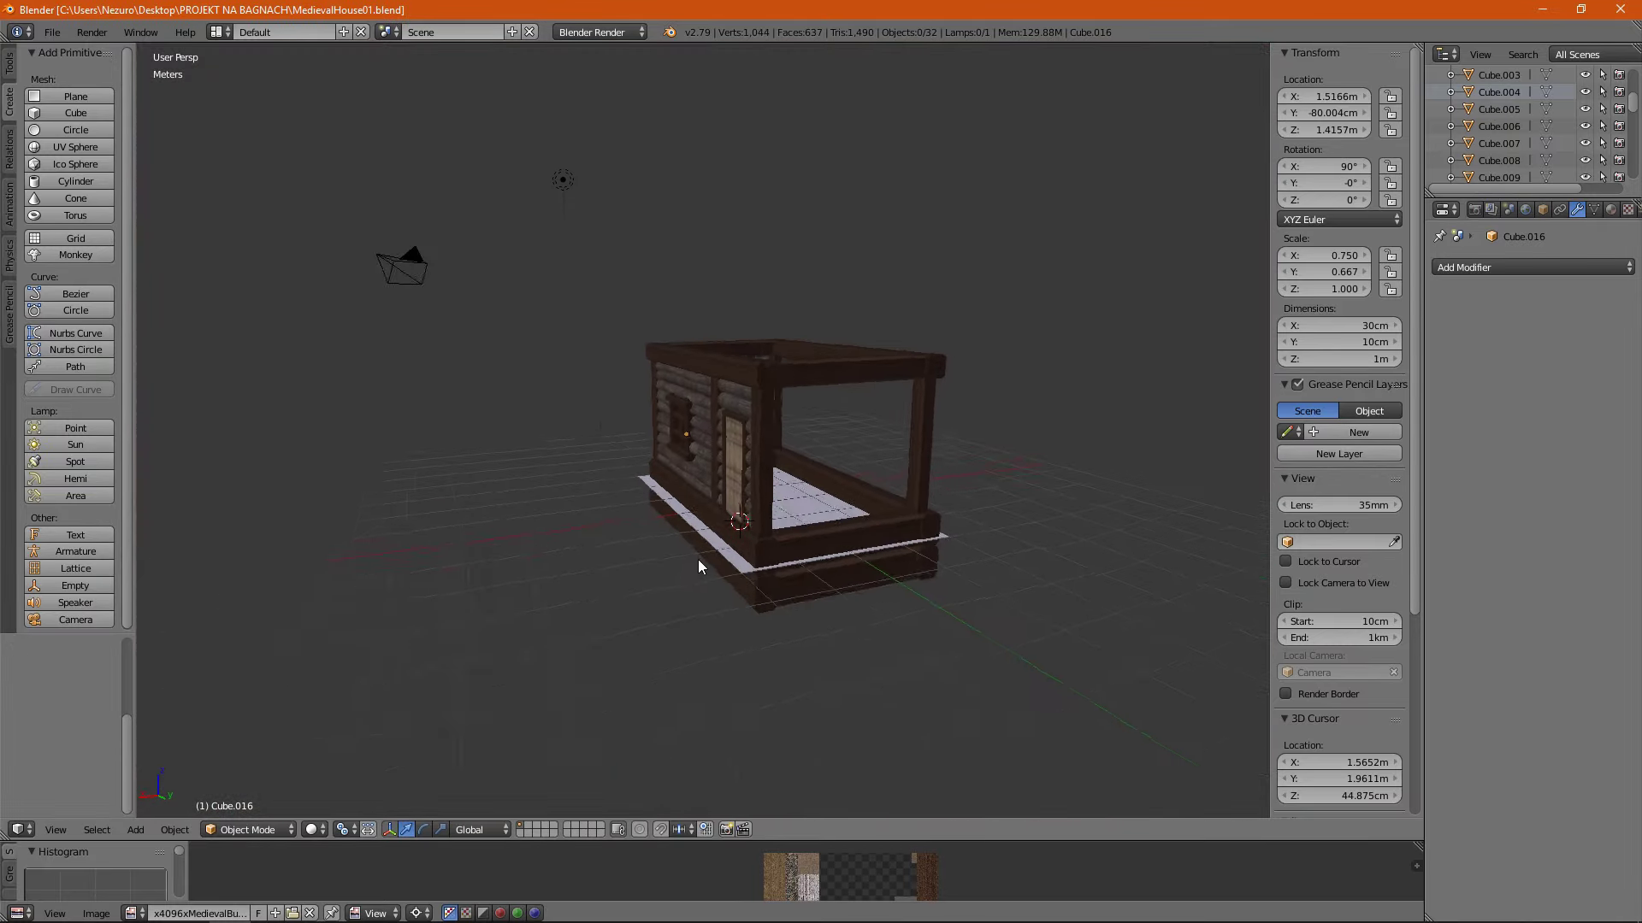
Select the wall logs and duplicate them with Shift+D.
middle_drag(697, 559, 1035, 539)
scroll(720, 532, up, 5)
right_click(720, 532)
scroll(592, 346, down, 5)
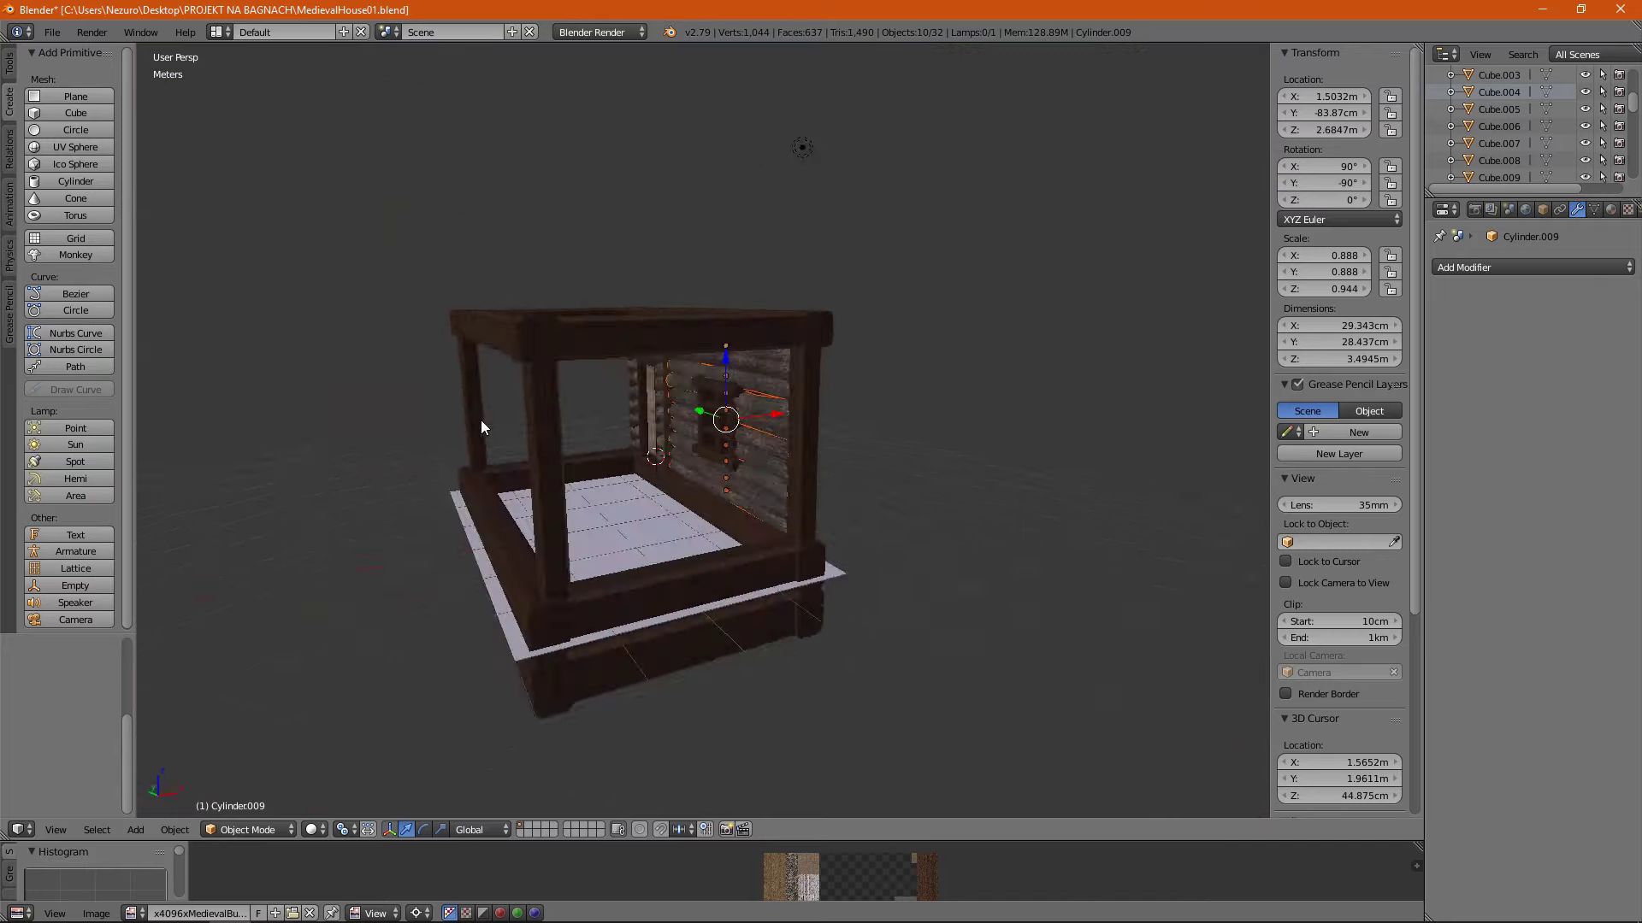
mouse_move(480, 419)
middle_down()
mouse_move(645, 452)
mouse_move(725, 501)
mouse_move(559, 566)
middle_up()
key(shift+d)
Shift the corner post along the X axis.
scroll(559, 566, up, 4)
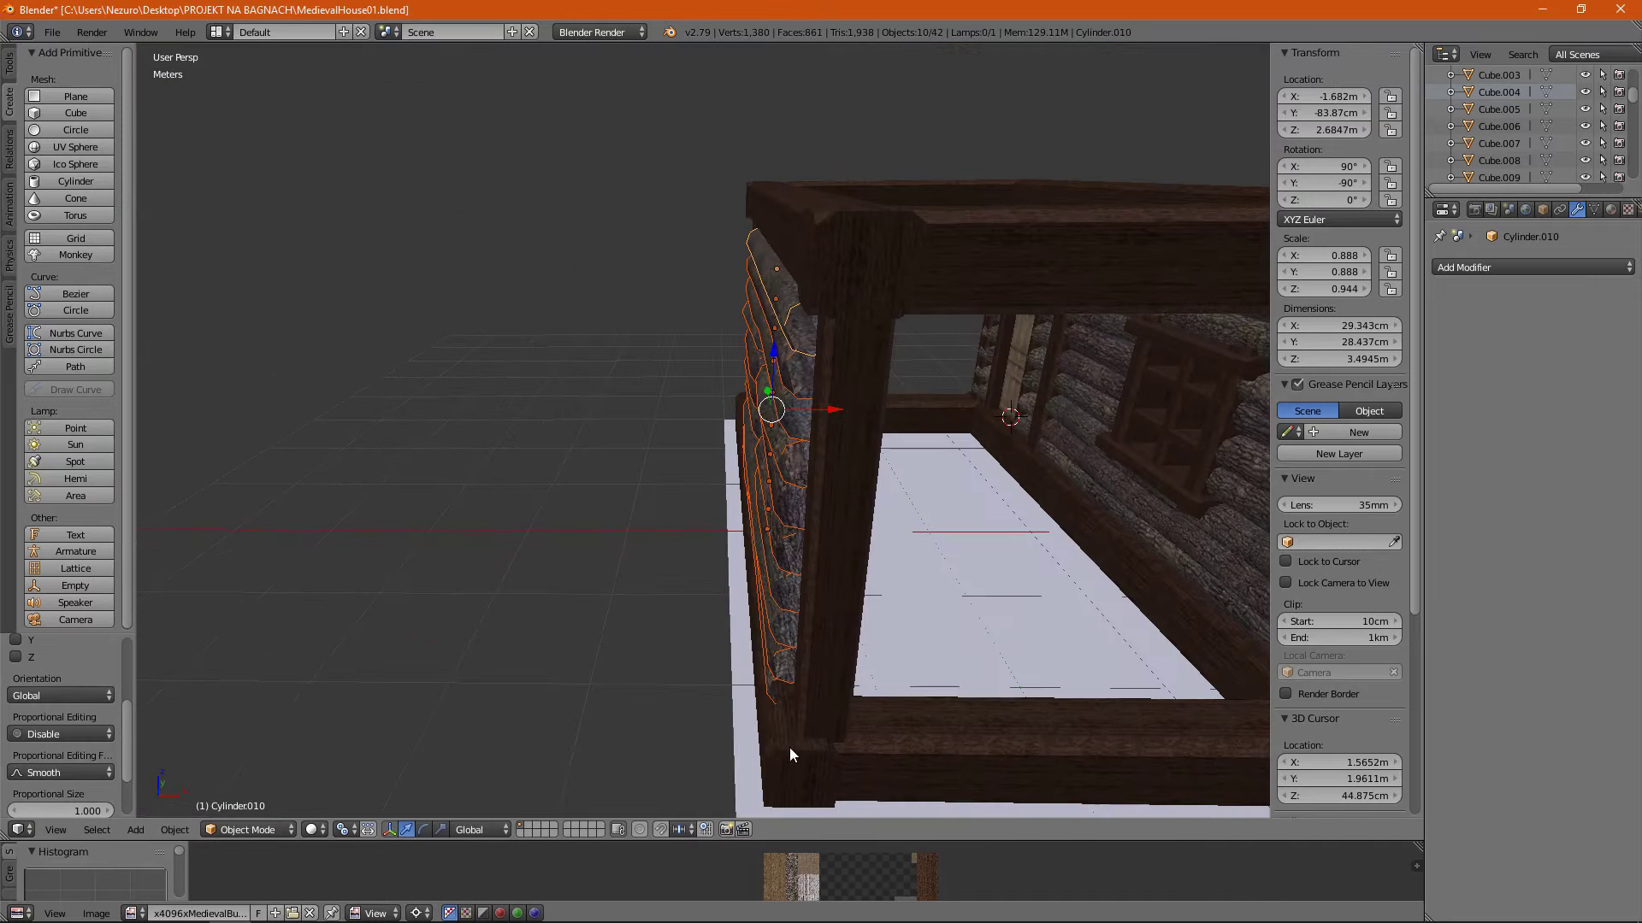
mouse_move(788, 748)
middle_down()
mouse_move(730, 479)
mouse_move(676, 537)
mouse_move(922, 646)
middle_up()
right_click(922, 646)
scroll(838, 495, down, 3)
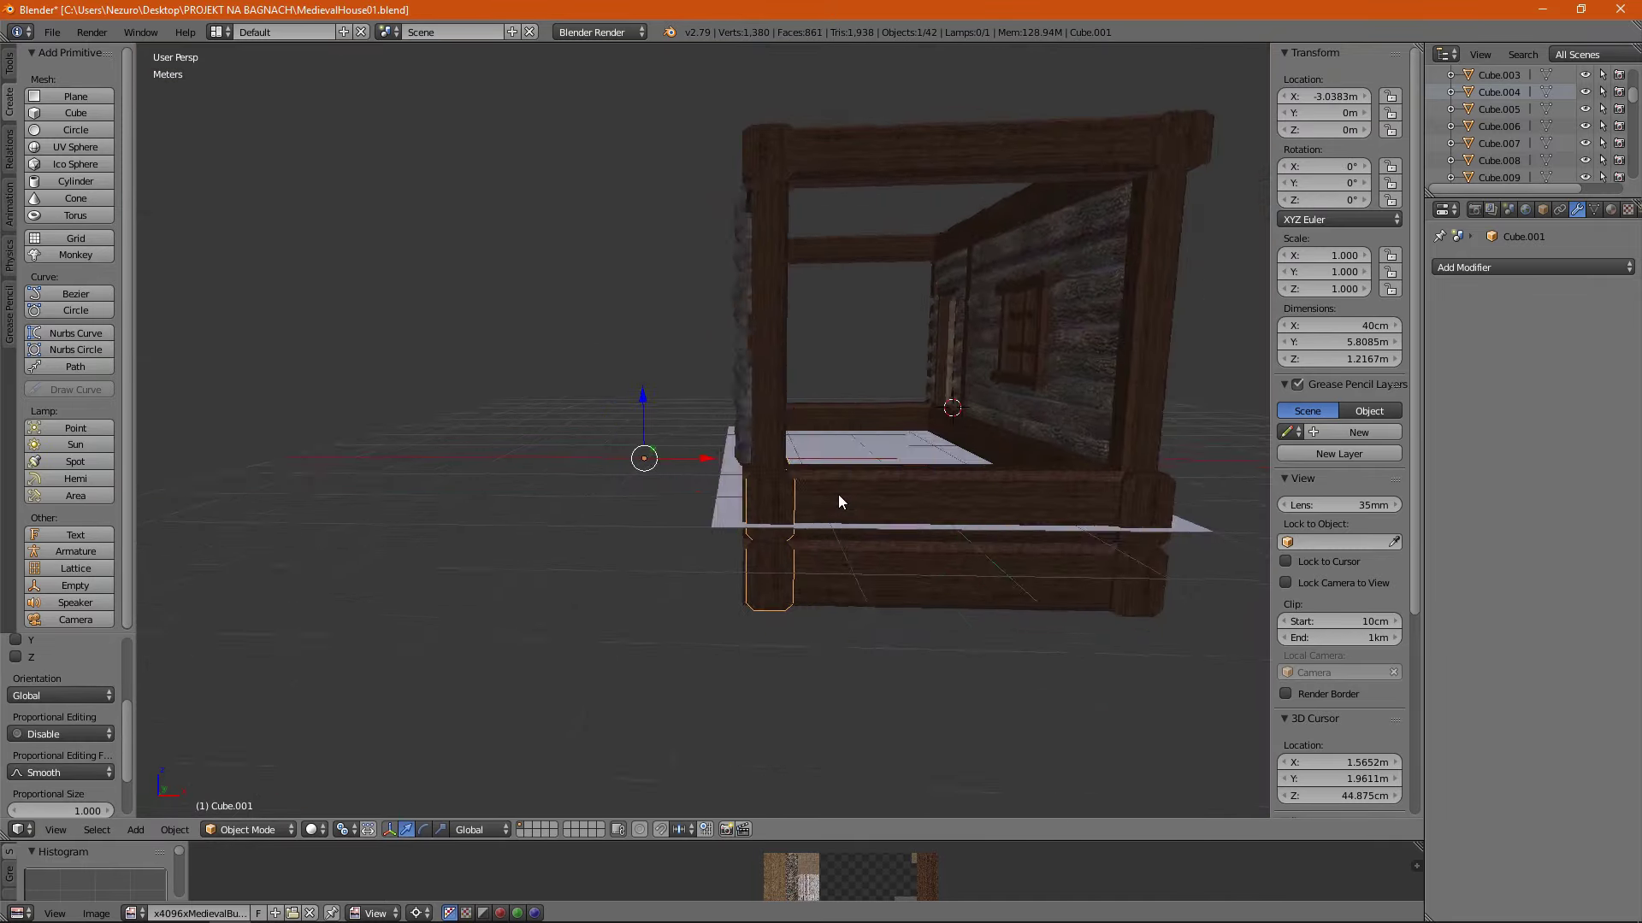
scroll(830, 526, up, 3)
middle_drag(829, 527, 543, 581)
key(g)
key(x)
click(681, 473)
Reposition the base beam's geometry in Edit Mode.
scroll(682, 473, down, 4)
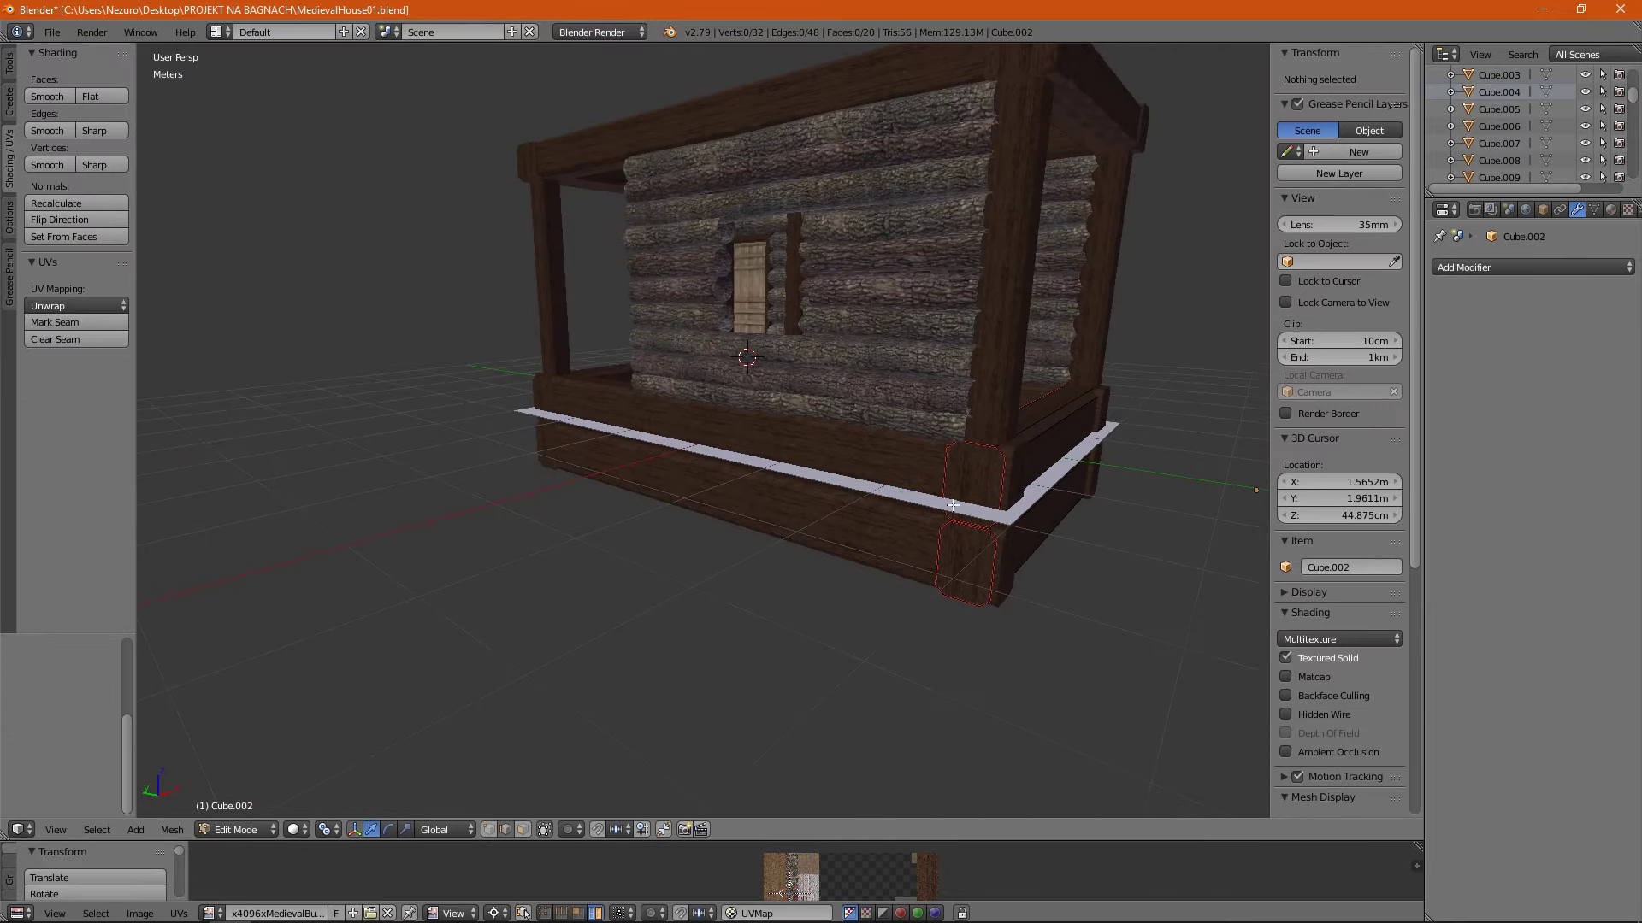
right_click(967, 568)
scroll(967, 568, up, 3)
key(Tab)
mouse_move(967, 568)
middle_down()
mouse_move(607, 470)
mouse_move(830, 534)
mouse_move(716, 324)
mouse_move(826, 491)
mouse_move(838, 556)
middle_up()
click(550, 511)
key(Tab)
scroll(829, 534, down, 4)
Move the copied log wall along X, then along Y to the cabin's far side.
right_click(771, 537)
key(g)
key(x)
click(981, 609)
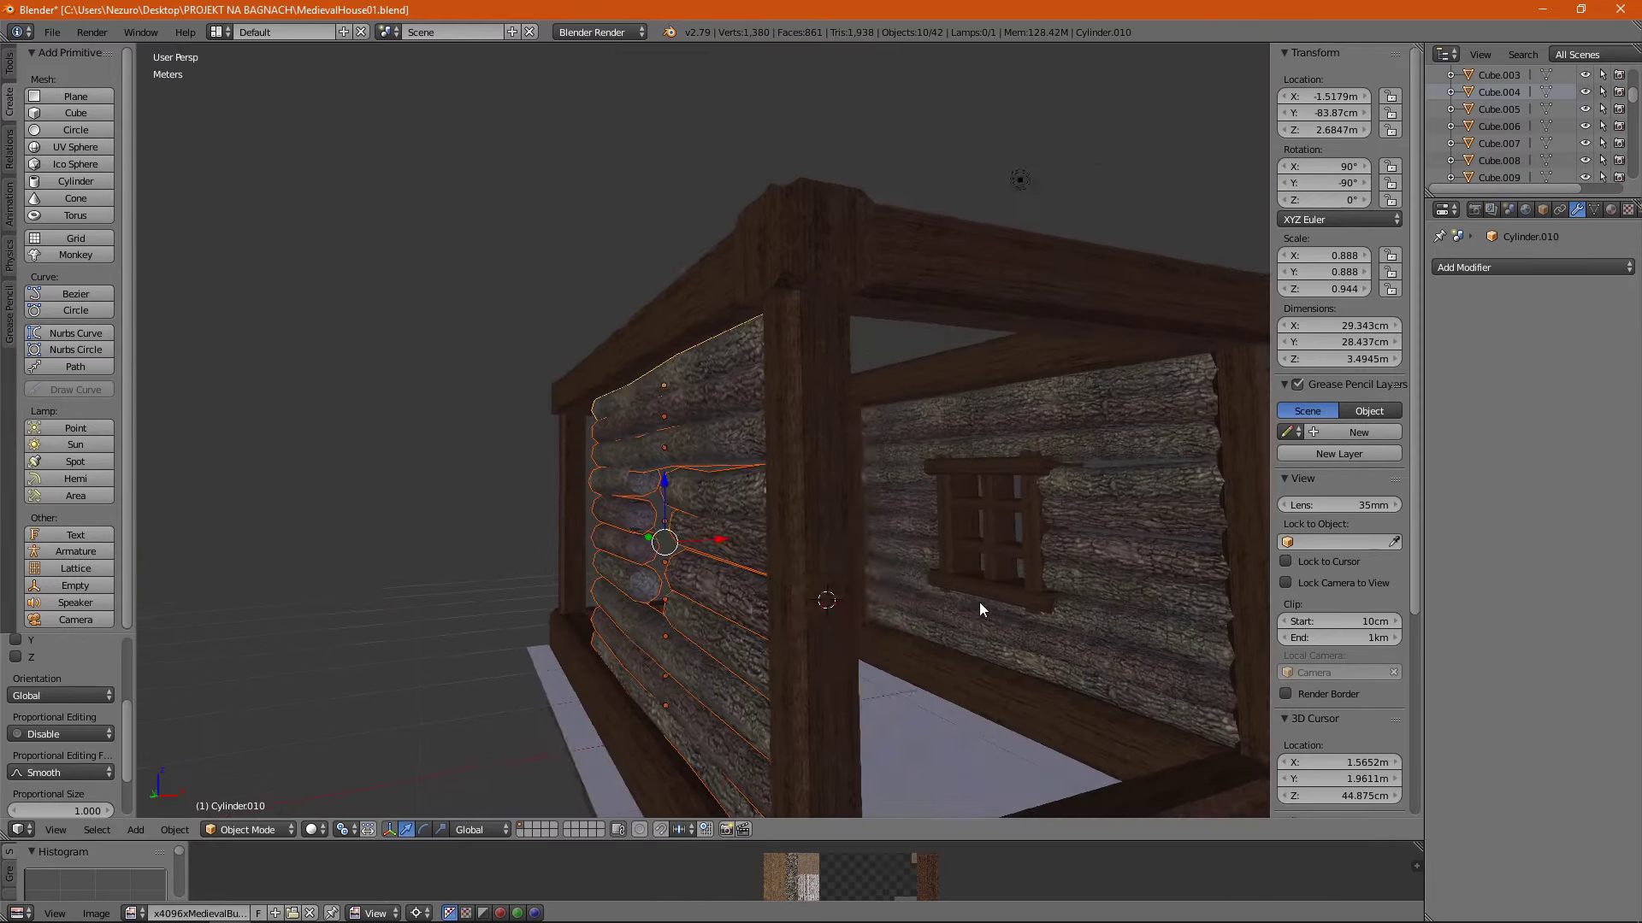
mouse_move(982, 608)
middle_down()
mouse_move(660, 552)
mouse_move(773, 531)
middle_up()
key(g)
key(y)
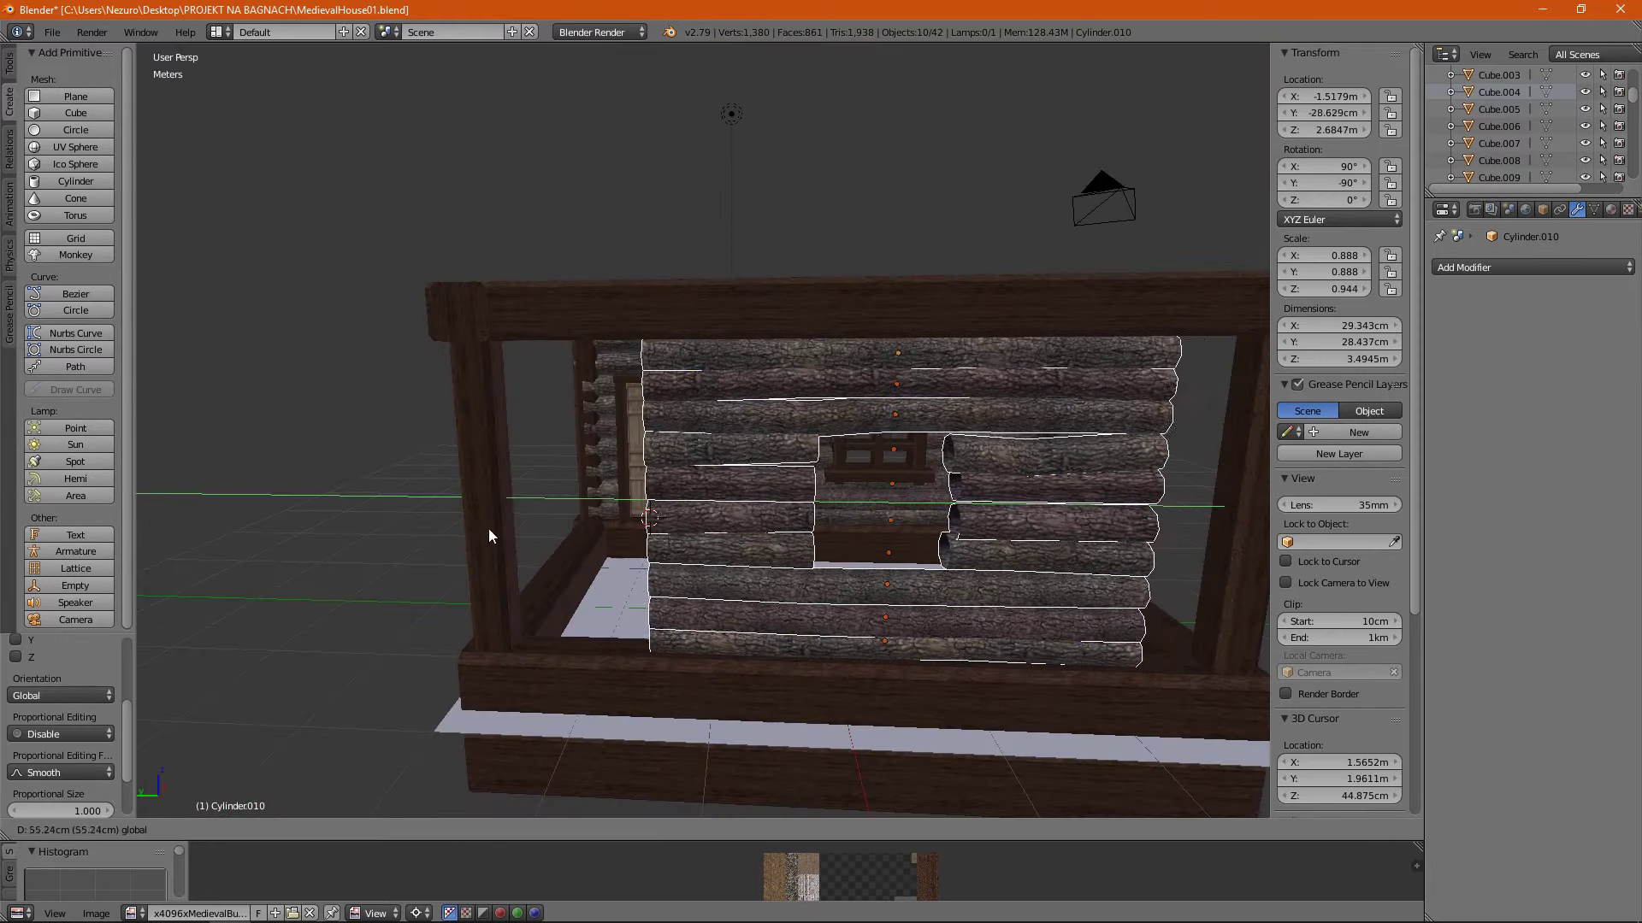
click(281, 578)
Shorten the copied log wall by scaling it along Y.
mouse_move(280, 578)
middle_down()
mouse_move(703, 497)
mouse_move(902, 499)
middle_up()
scroll(702, 498, up, 3)
key(s)
key(y)
click(803, 510)
Copy the window frame and place it in the new log wall.
key(g)
mouse_move(802, 509)
middle_down()
mouse_move(644, 535)
mouse_move(675, 541)
middle_up()
right_click(644, 535)
scroll(675, 540, down, 5)
right_click(977, 430)
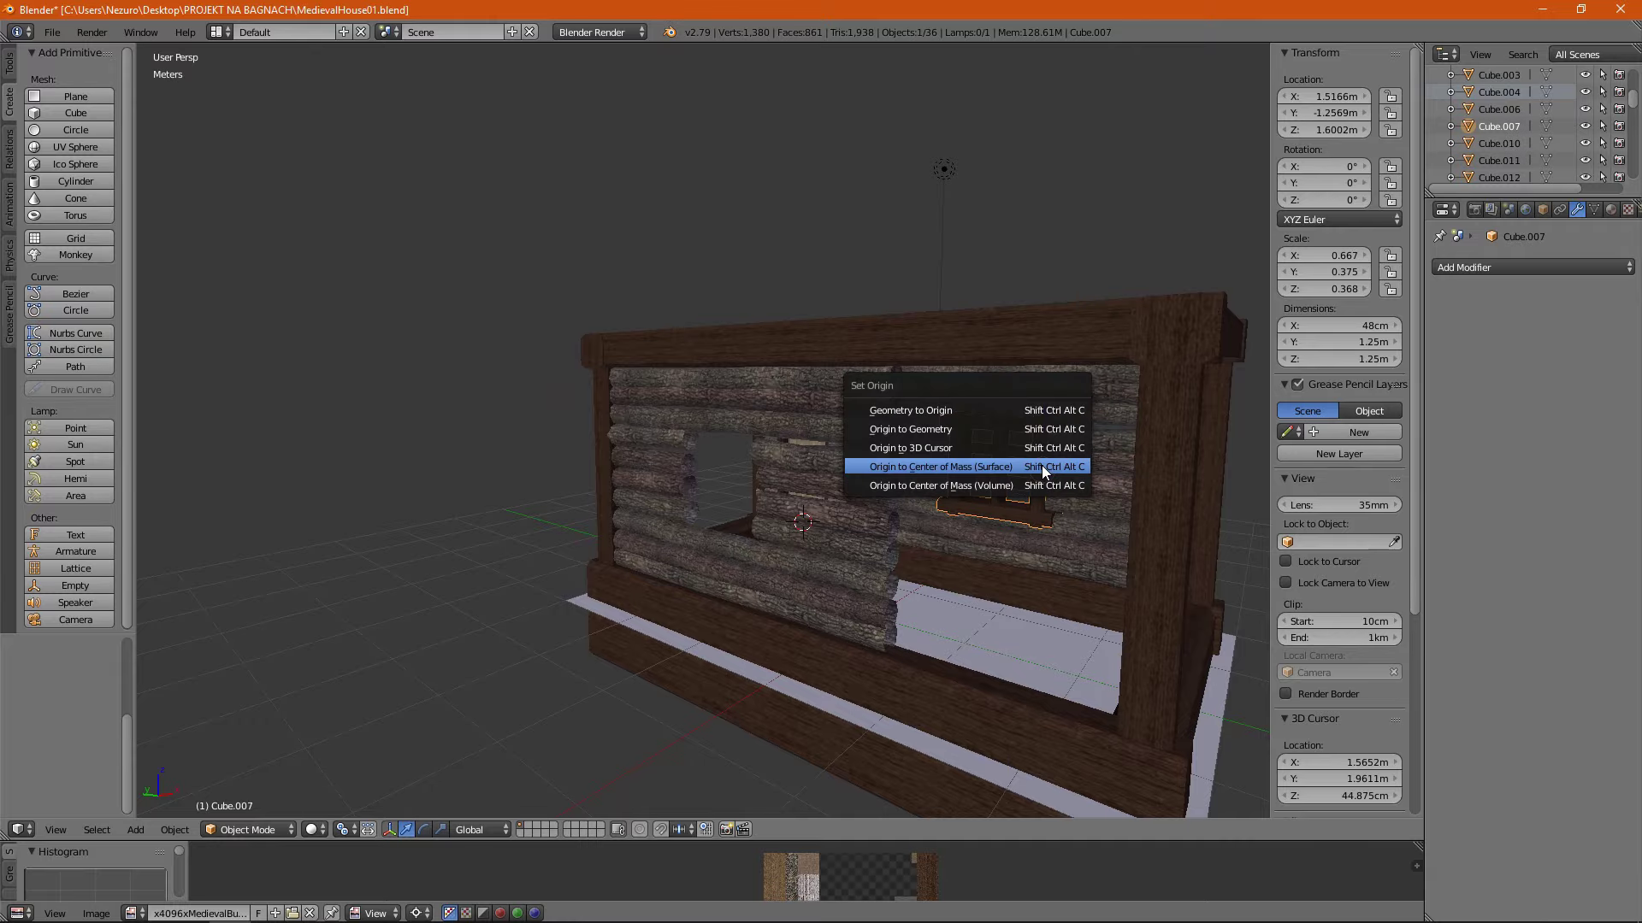
click(659, 486)
mouse_move(658, 485)
middle_down()
mouse_move(670, 550)
mouse_move(1029, 517)
mouse_move(576, 580)
mouse_move(741, 552)
middle_up()
Move the right pillar's edges to a new position in Edit Mode.
scroll(740, 552, down, 5)
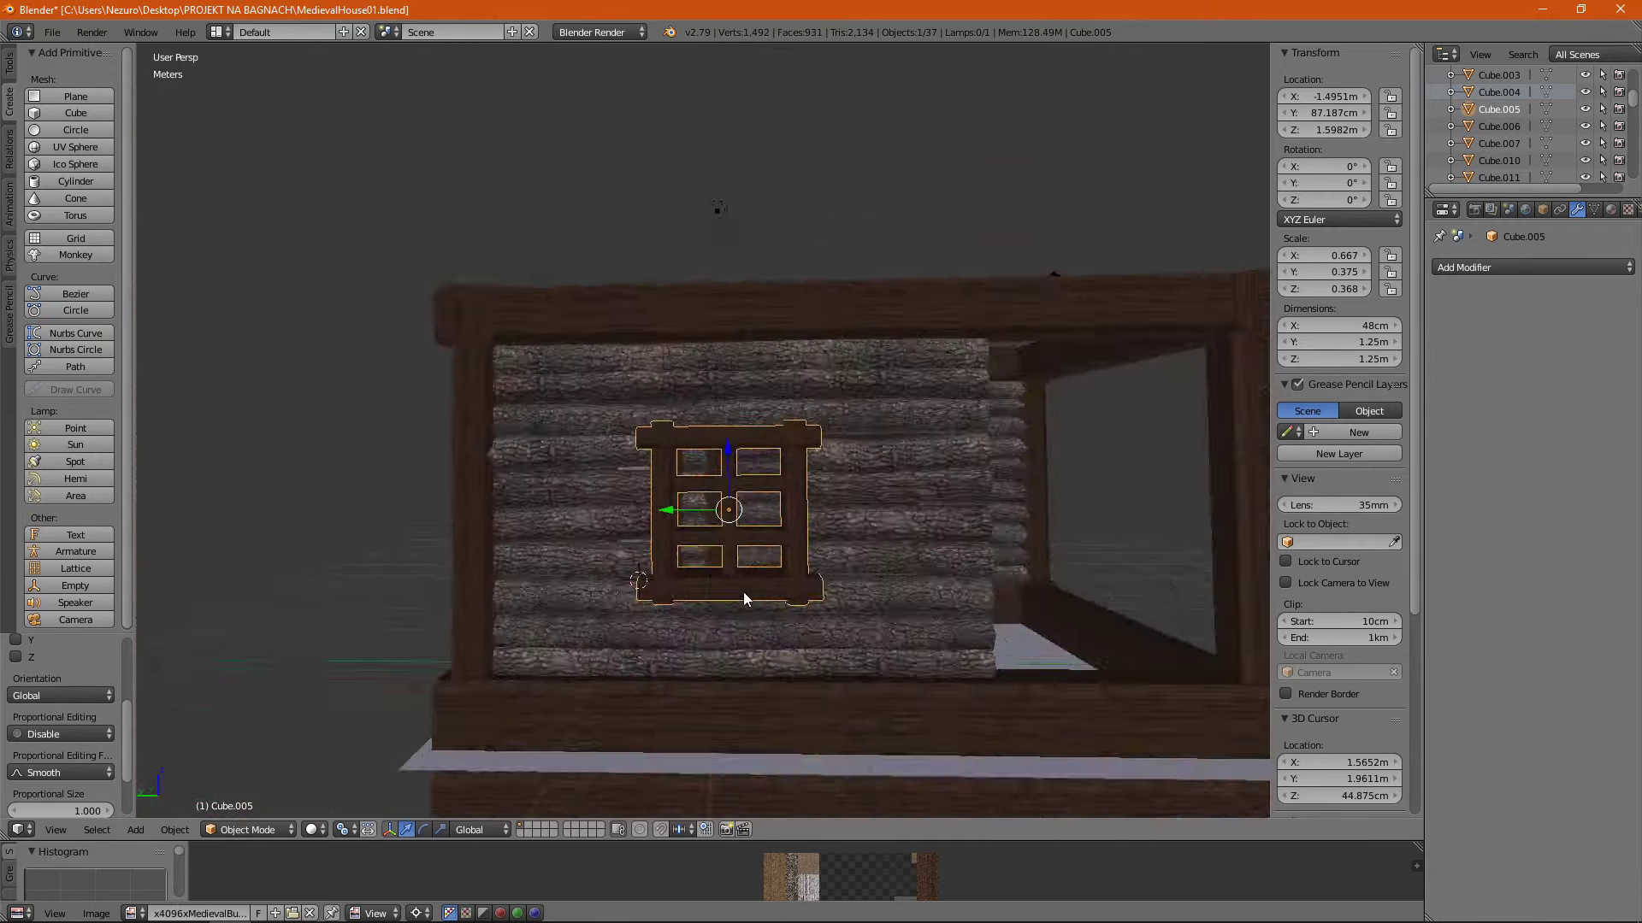
scroll(742, 592, down, 3)
key(a)
mouse_move(841, 568)
middle_down()
mouse_move(610, 591)
mouse_move(811, 547)
middle_up()
right_click(717, 559)
key(Tab)
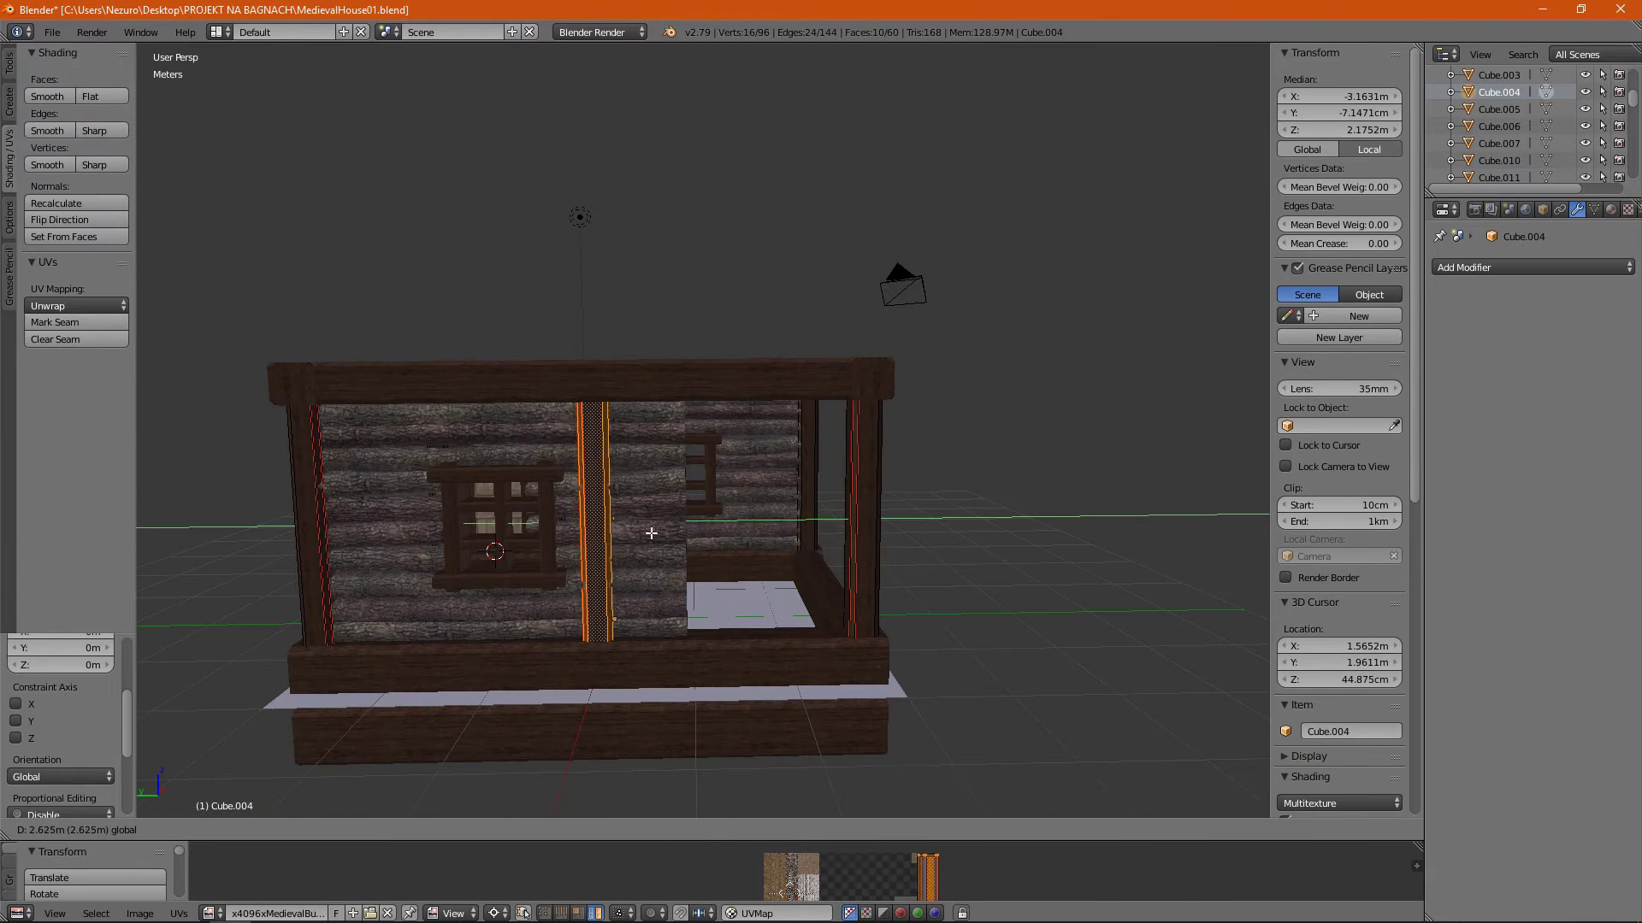
click(651, 532)
scroll(652, 533, up, 3)
middle_drag(652, 532, 547, 581)
key(Tab)
Nudge the new wall's window frame along the wall into position.
right_click(528, 593)
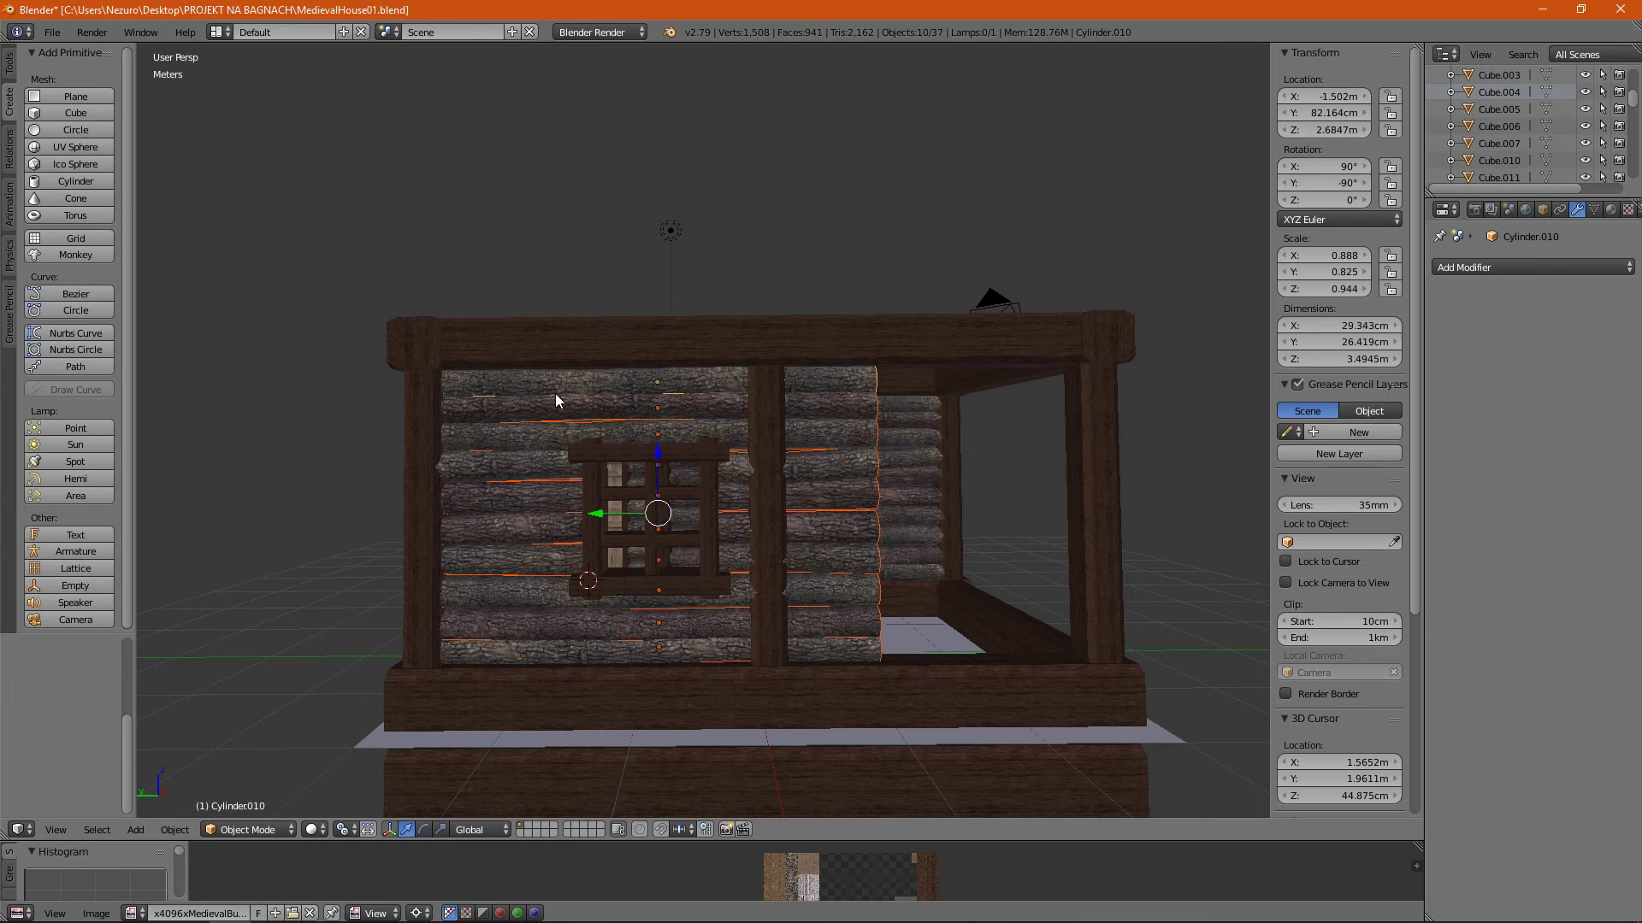
right_click(612, 513)
key(g)
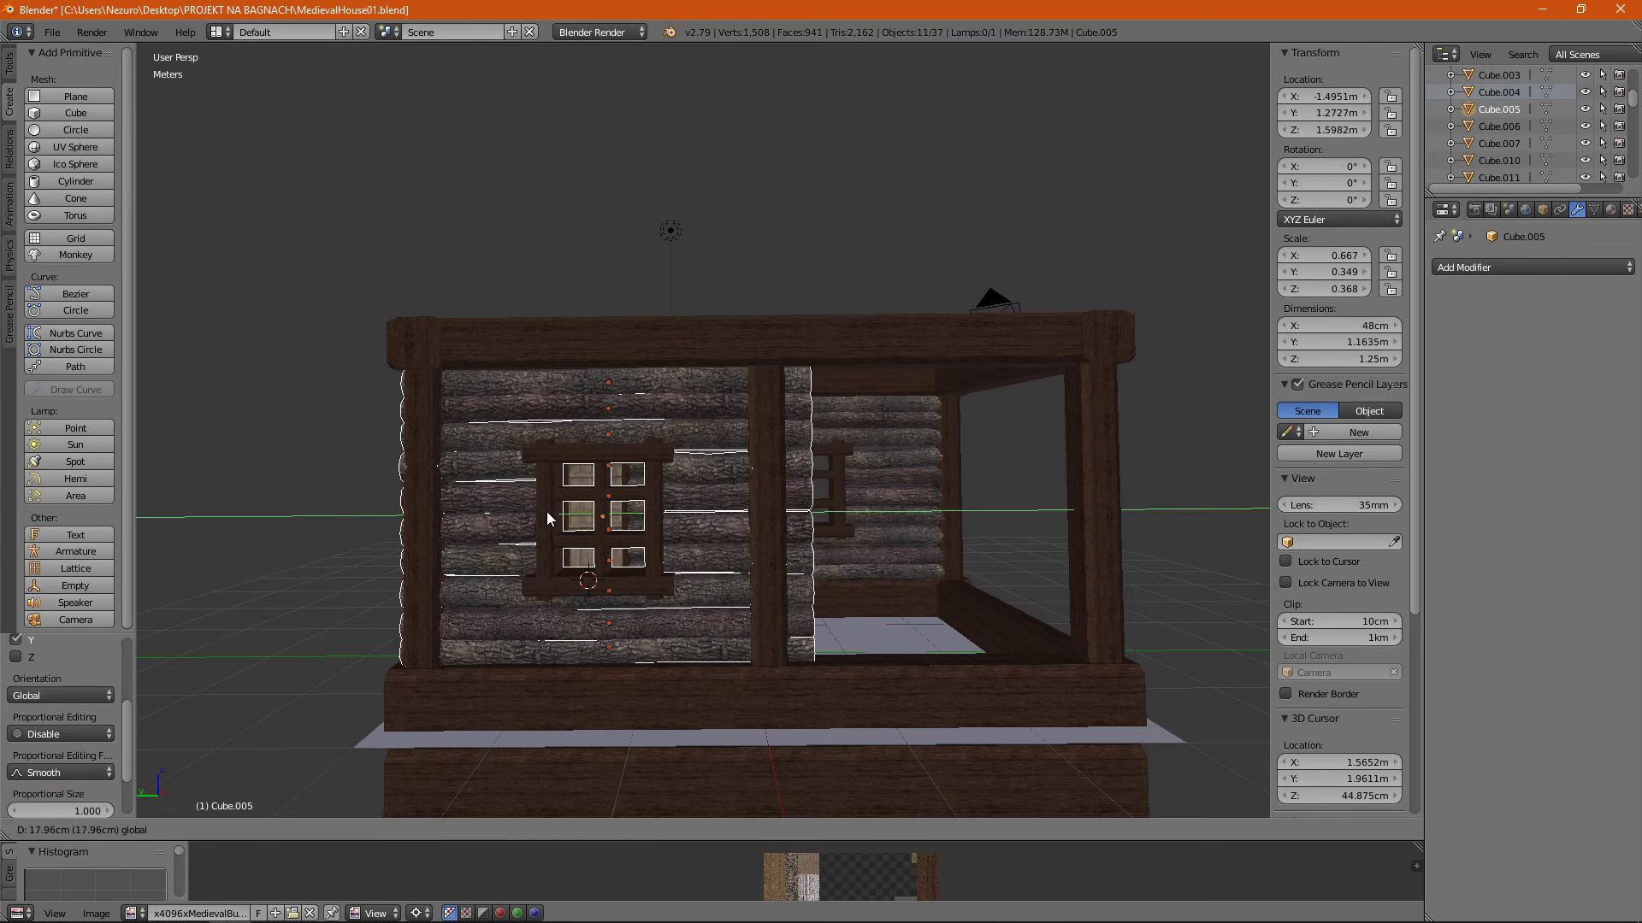
key(g)
click(542, 515)
mouse_move(542, 515)
middle_down()
mouse_move(478, 449)
mouse_move(517, 614)
middle_up()
Scale the bottom log and window-side log along Y, moving them with the floor plane and base beam.
right_click(516, 614)
middle_drag(526, 542, 463, 459)
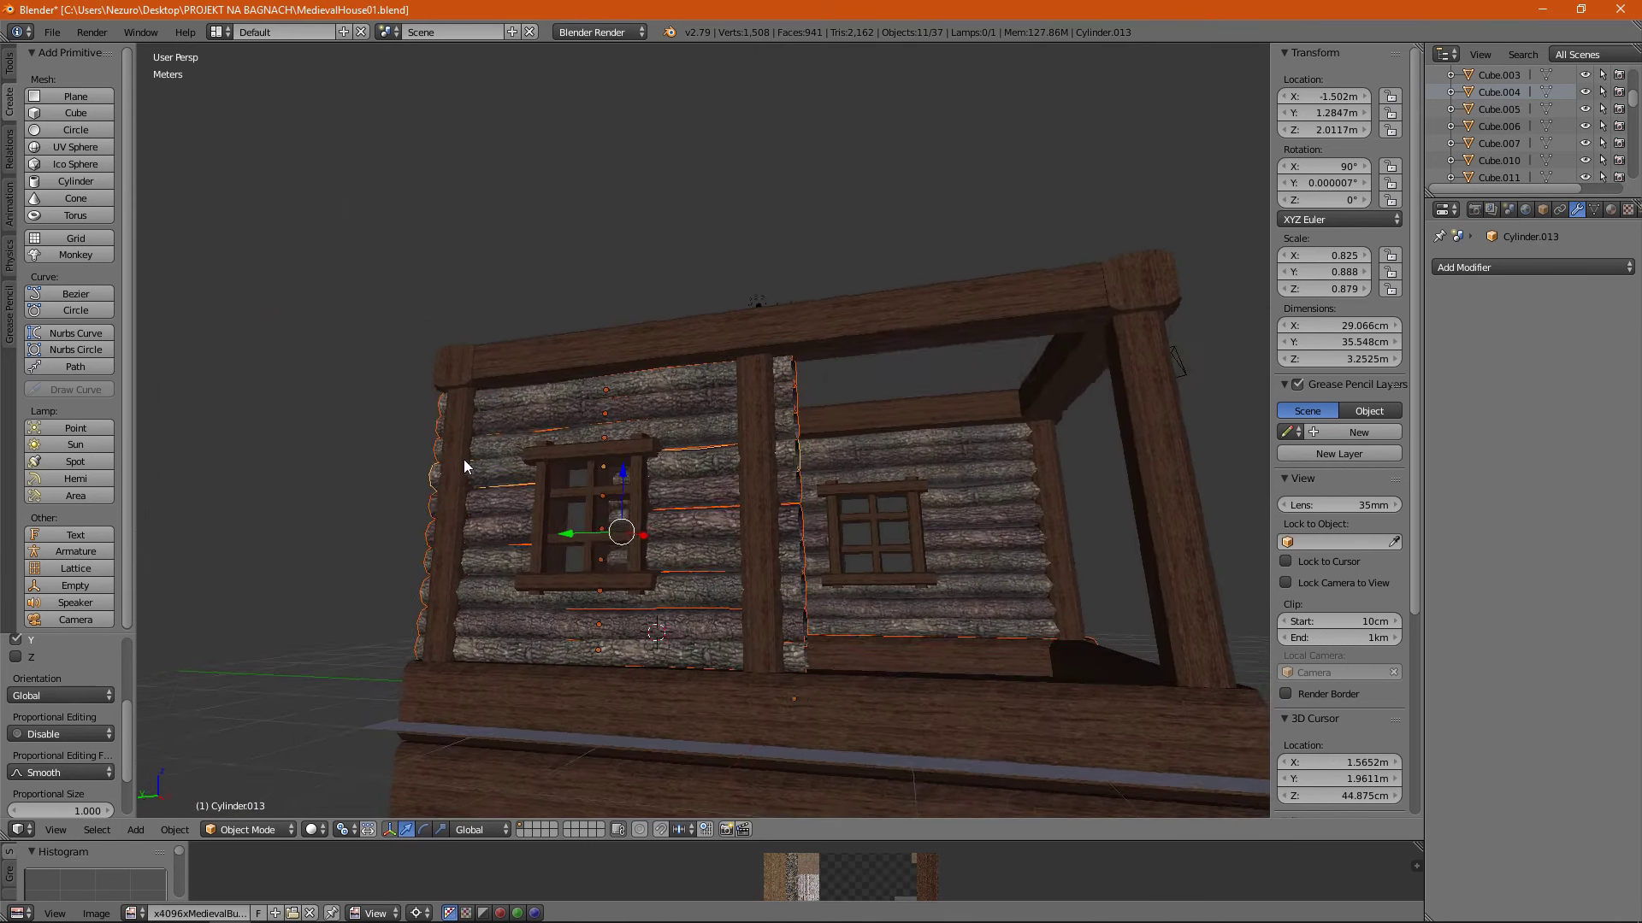
right_click(464, 460)
key(s)
key(y)
middle_drag(818, 748, 787, 713)
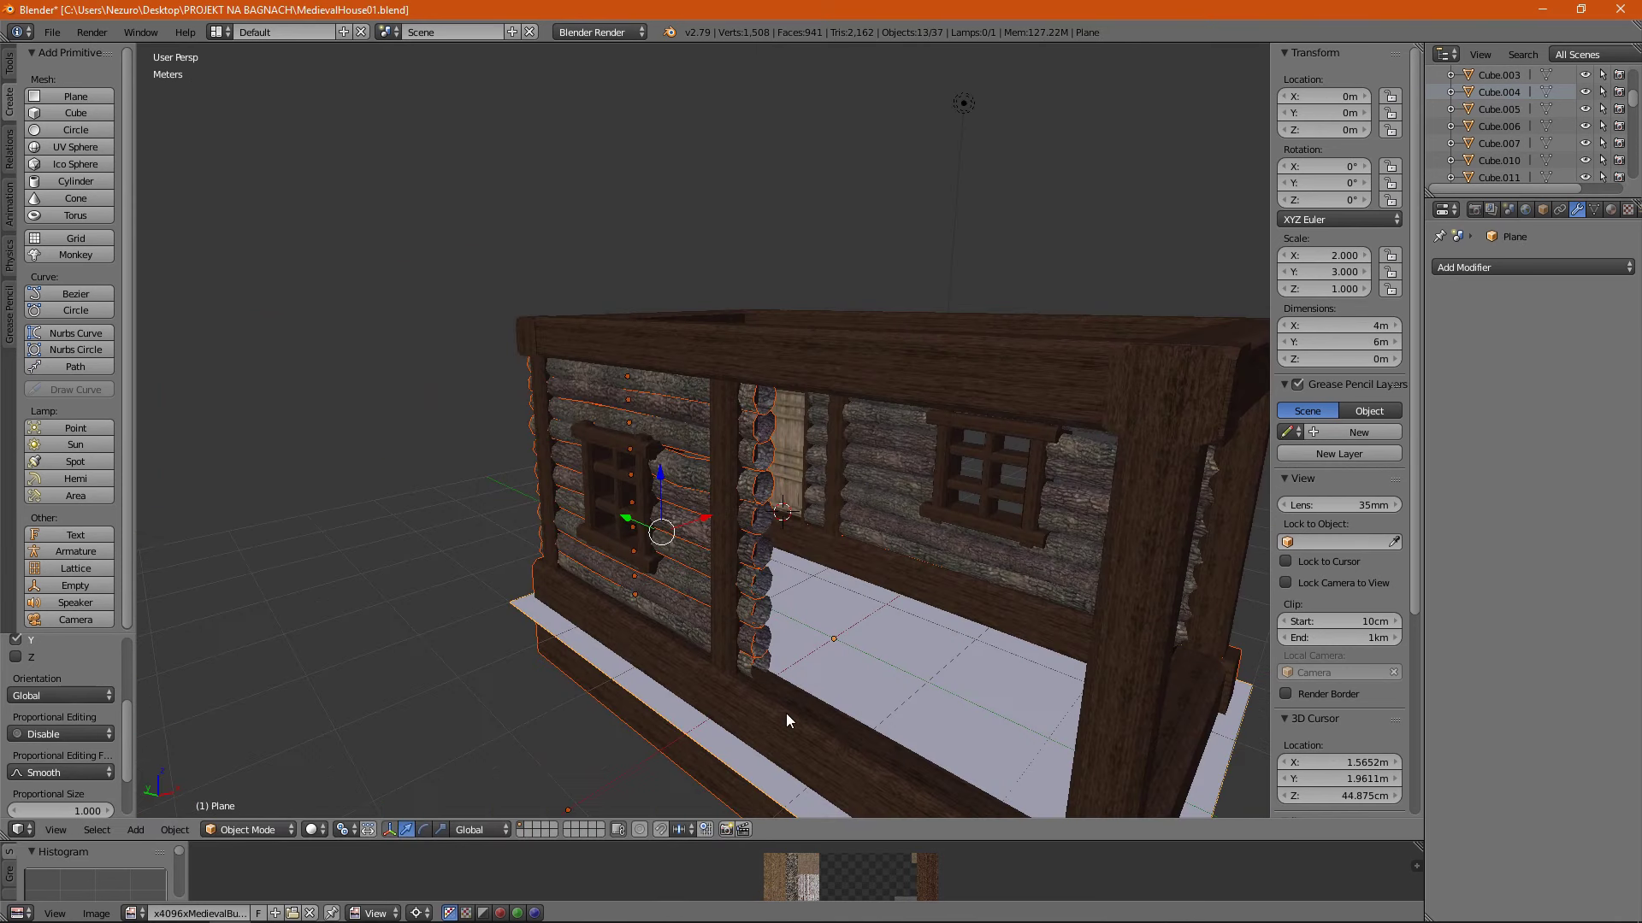
shift+right_click(747, 710)
mouse_move(742, 725)
middle_down()
mouse_move(791, 681)
mouse_move(731, 625)
middle_up()
shift+right_click(732, 626)
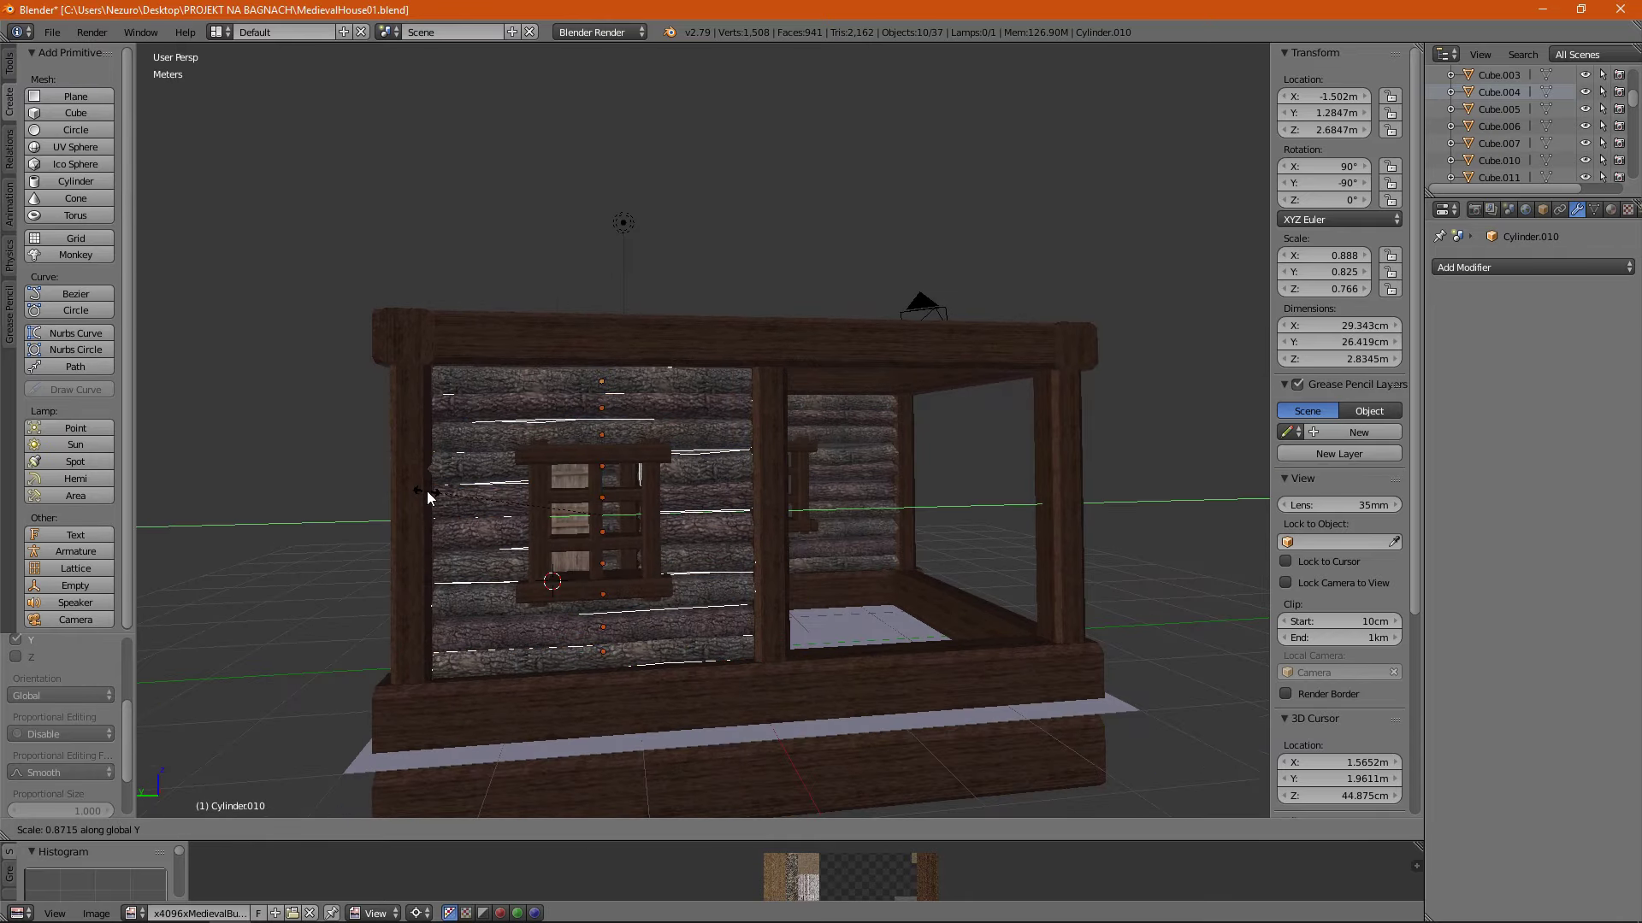
click(550, 542)
scroll(766, 495, up, 5)
Move a log's geometry in Edit Mode toward the open front bay.
key(Tab)
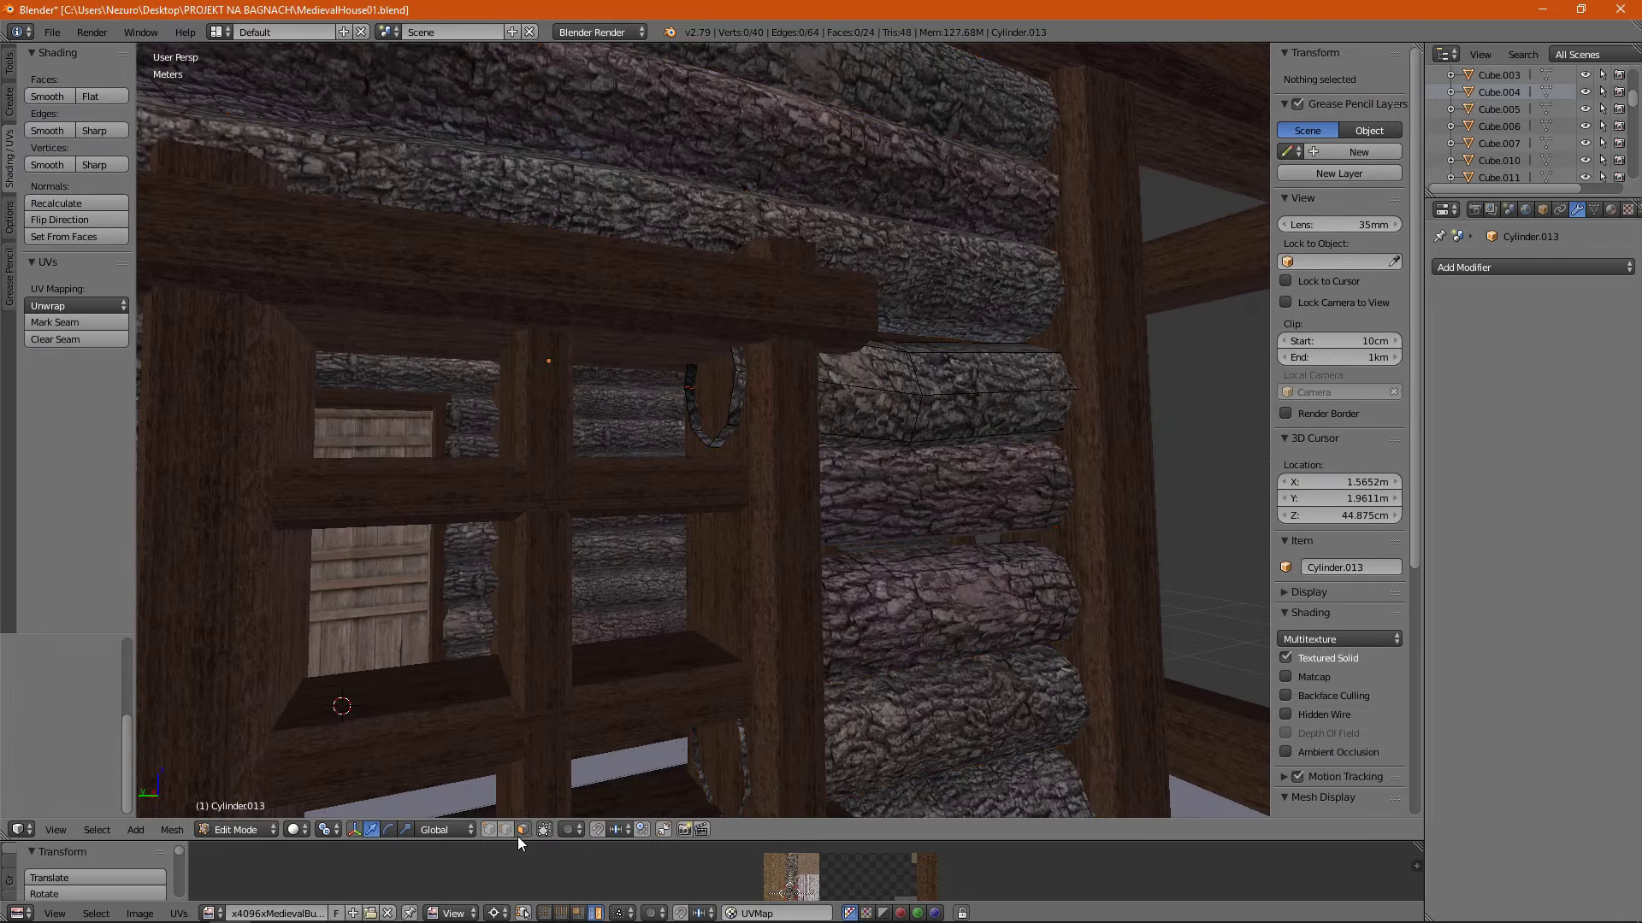
scroll(679, 761, down, 5)
middle_drag(873, 568, 684, 599)
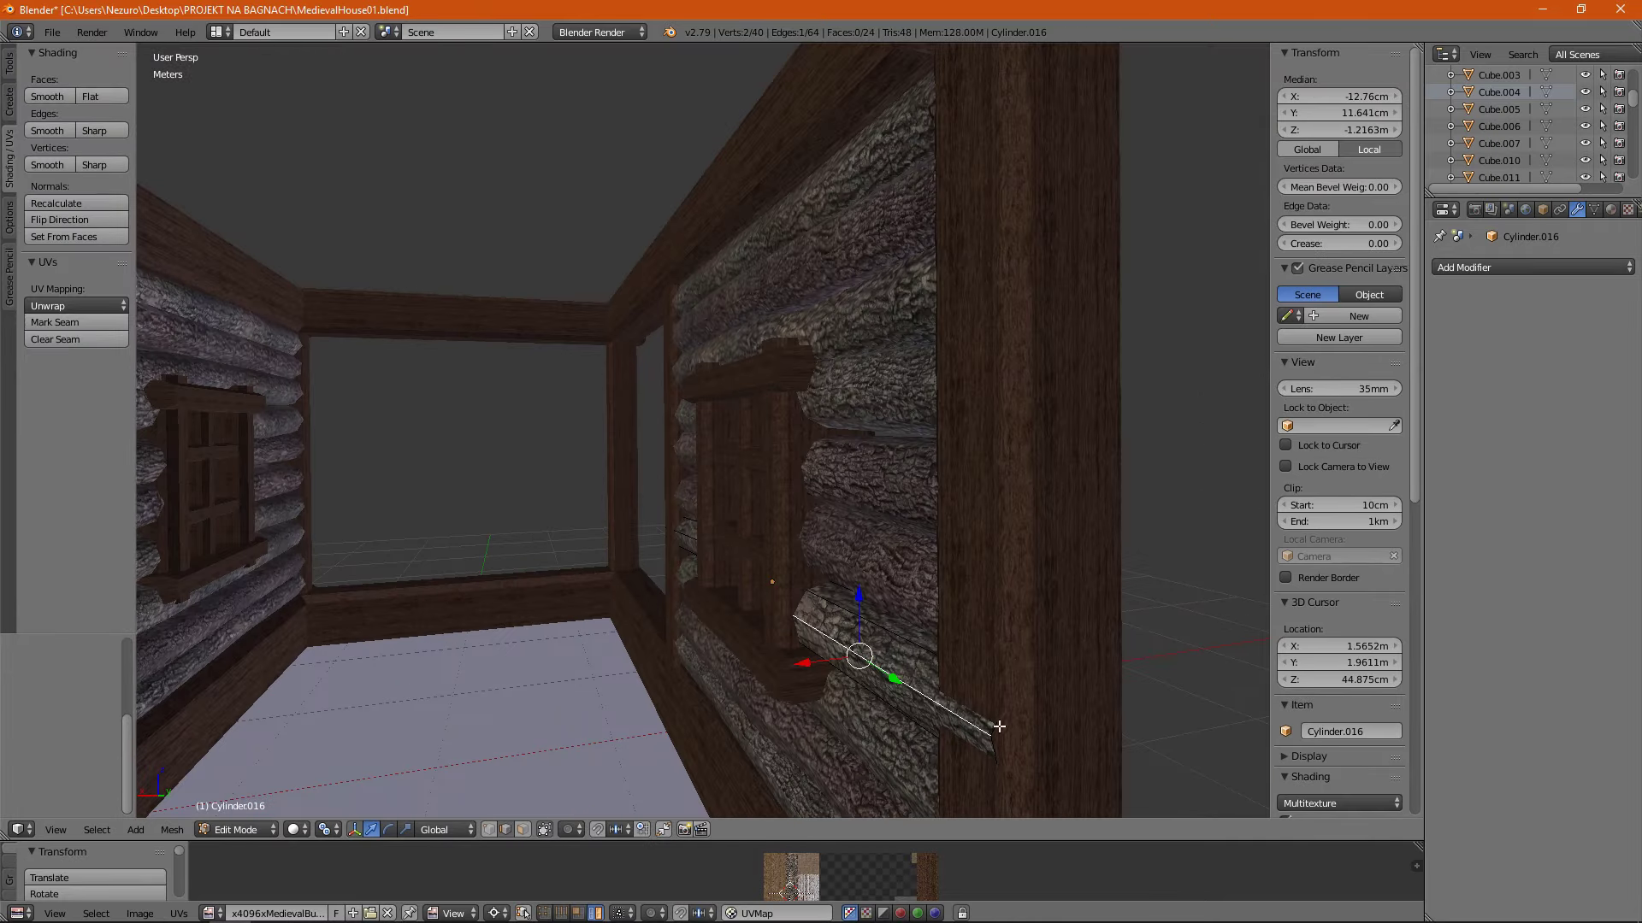
key(g)
click(557, 623)
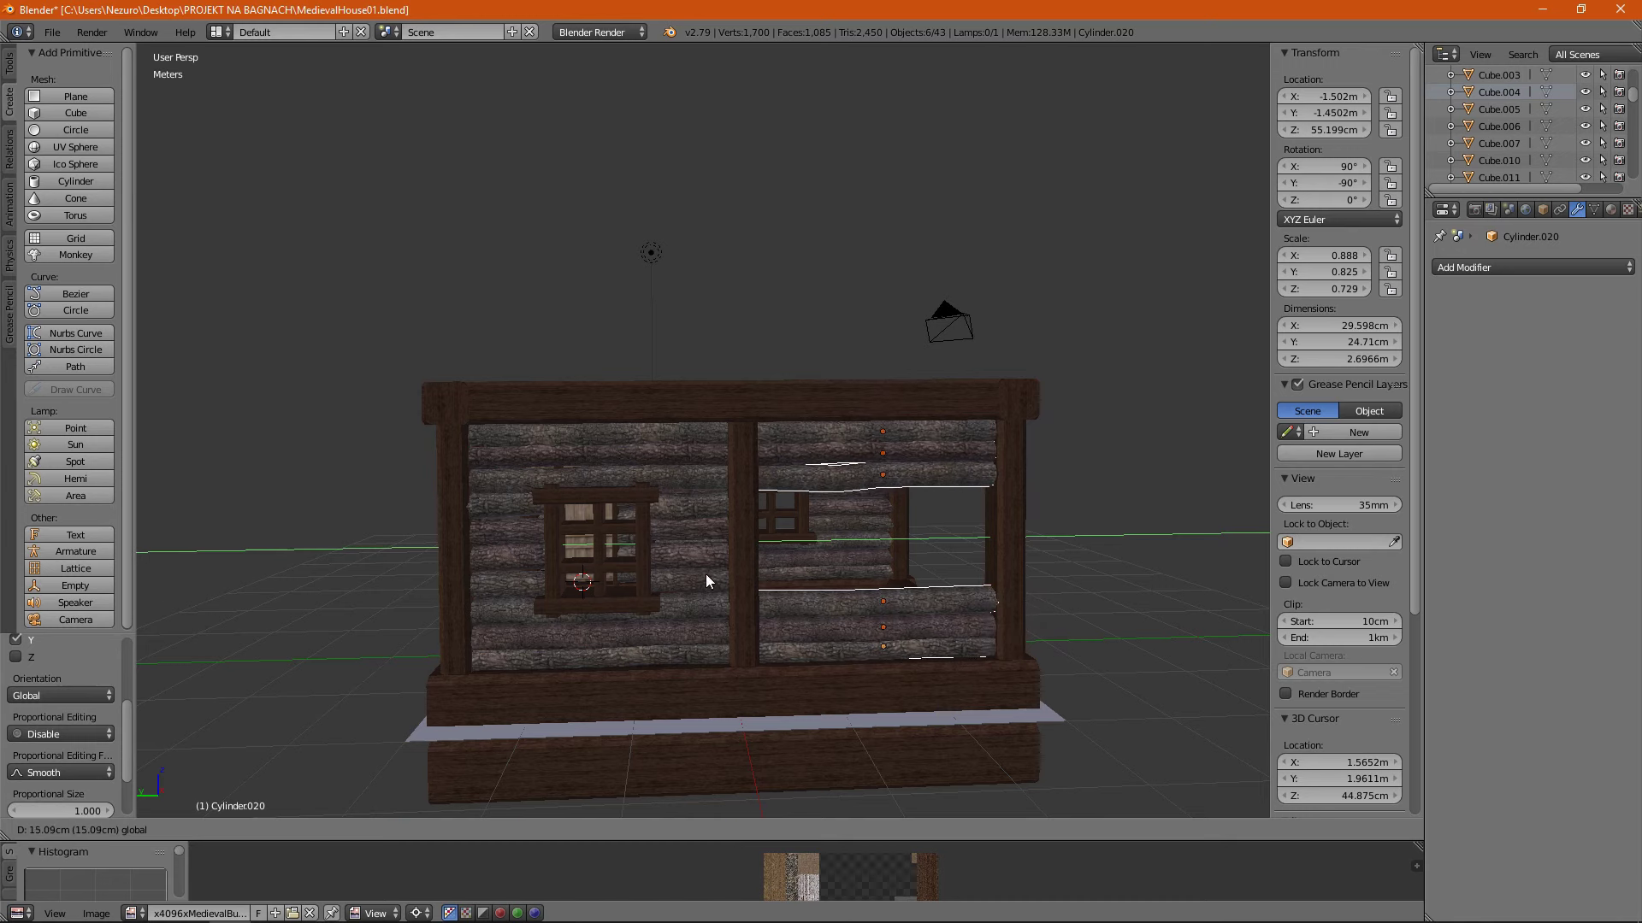
Tilt the copied log to -55 degrees and lower it into the wall gap.
click(789, 582)
scroll(724, 497, up, 3)
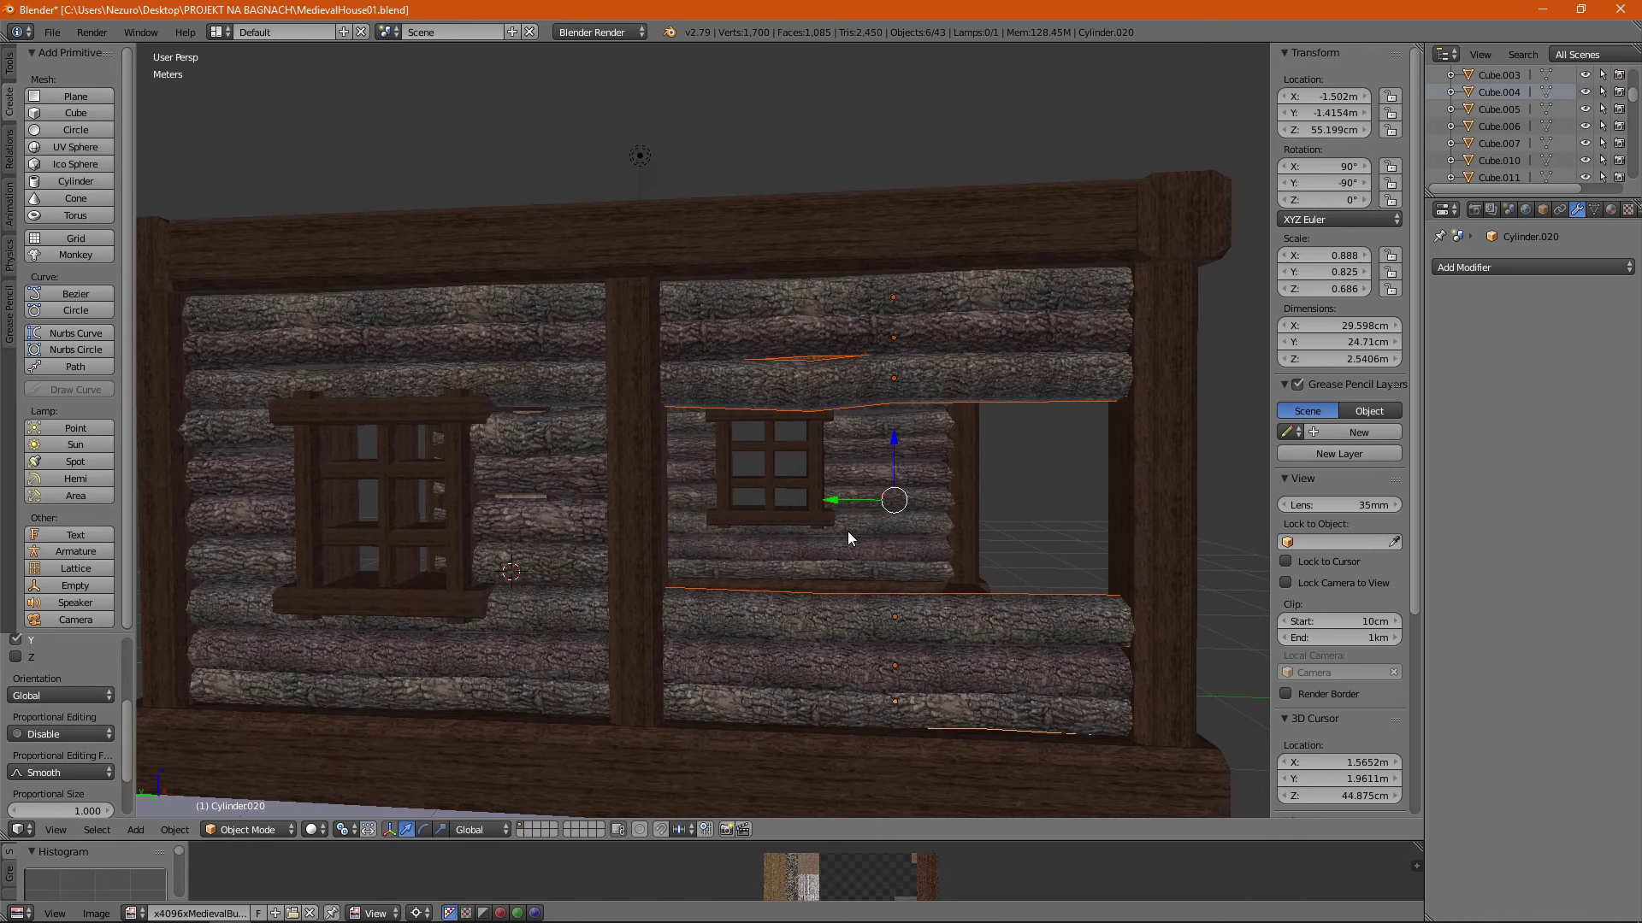
key(r)
click(705, 513)
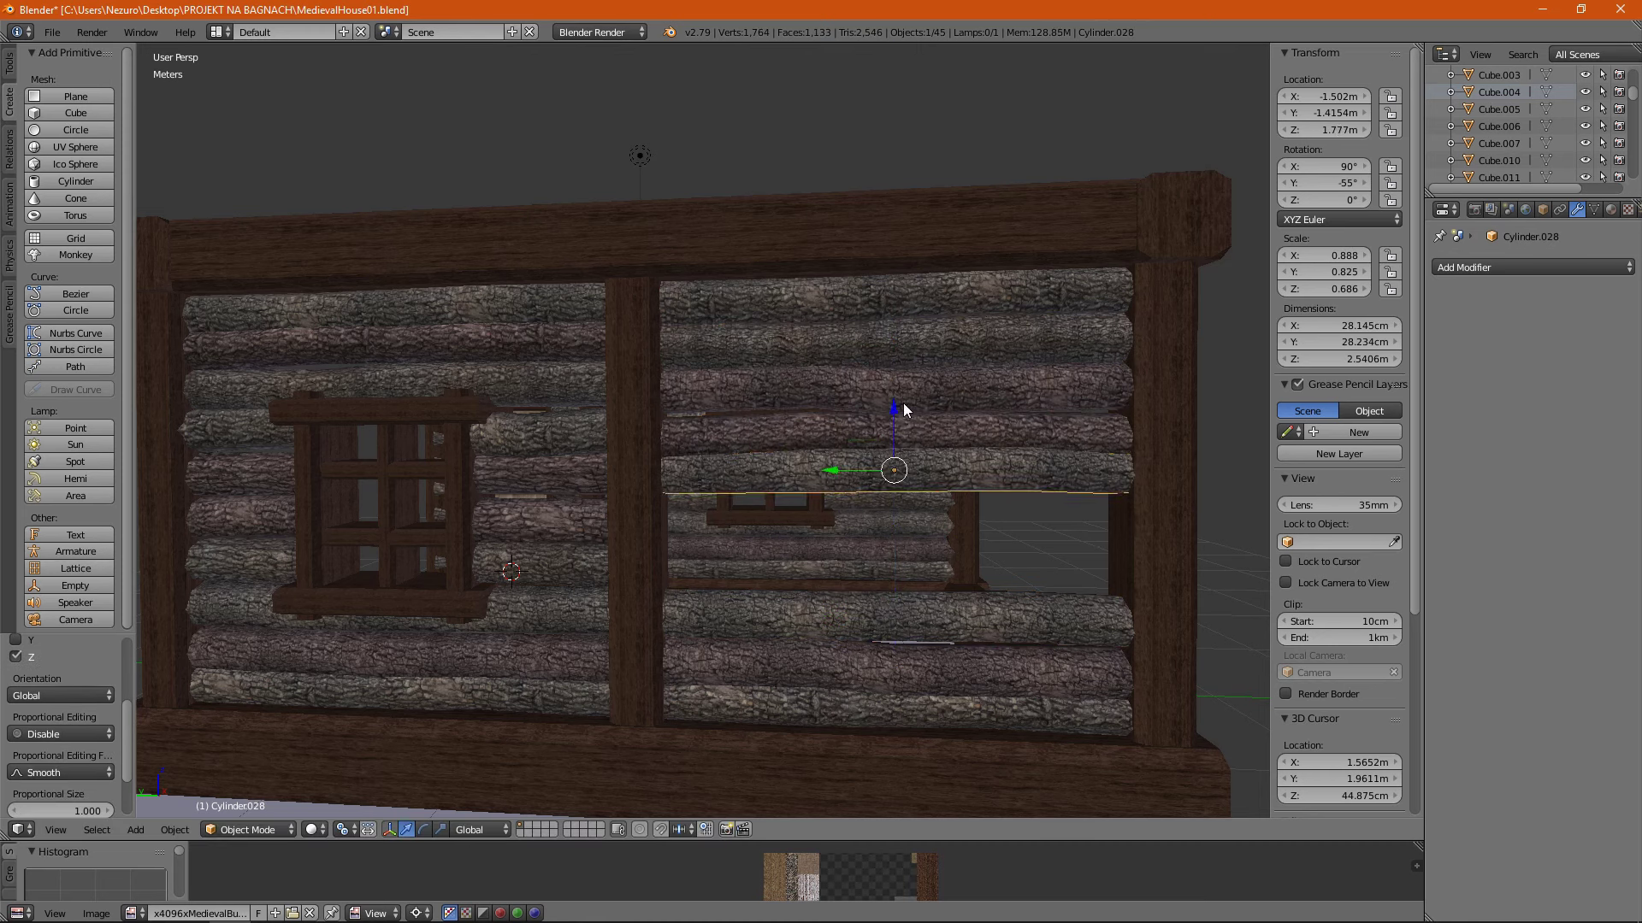
drag(903, 409, 896, 614)
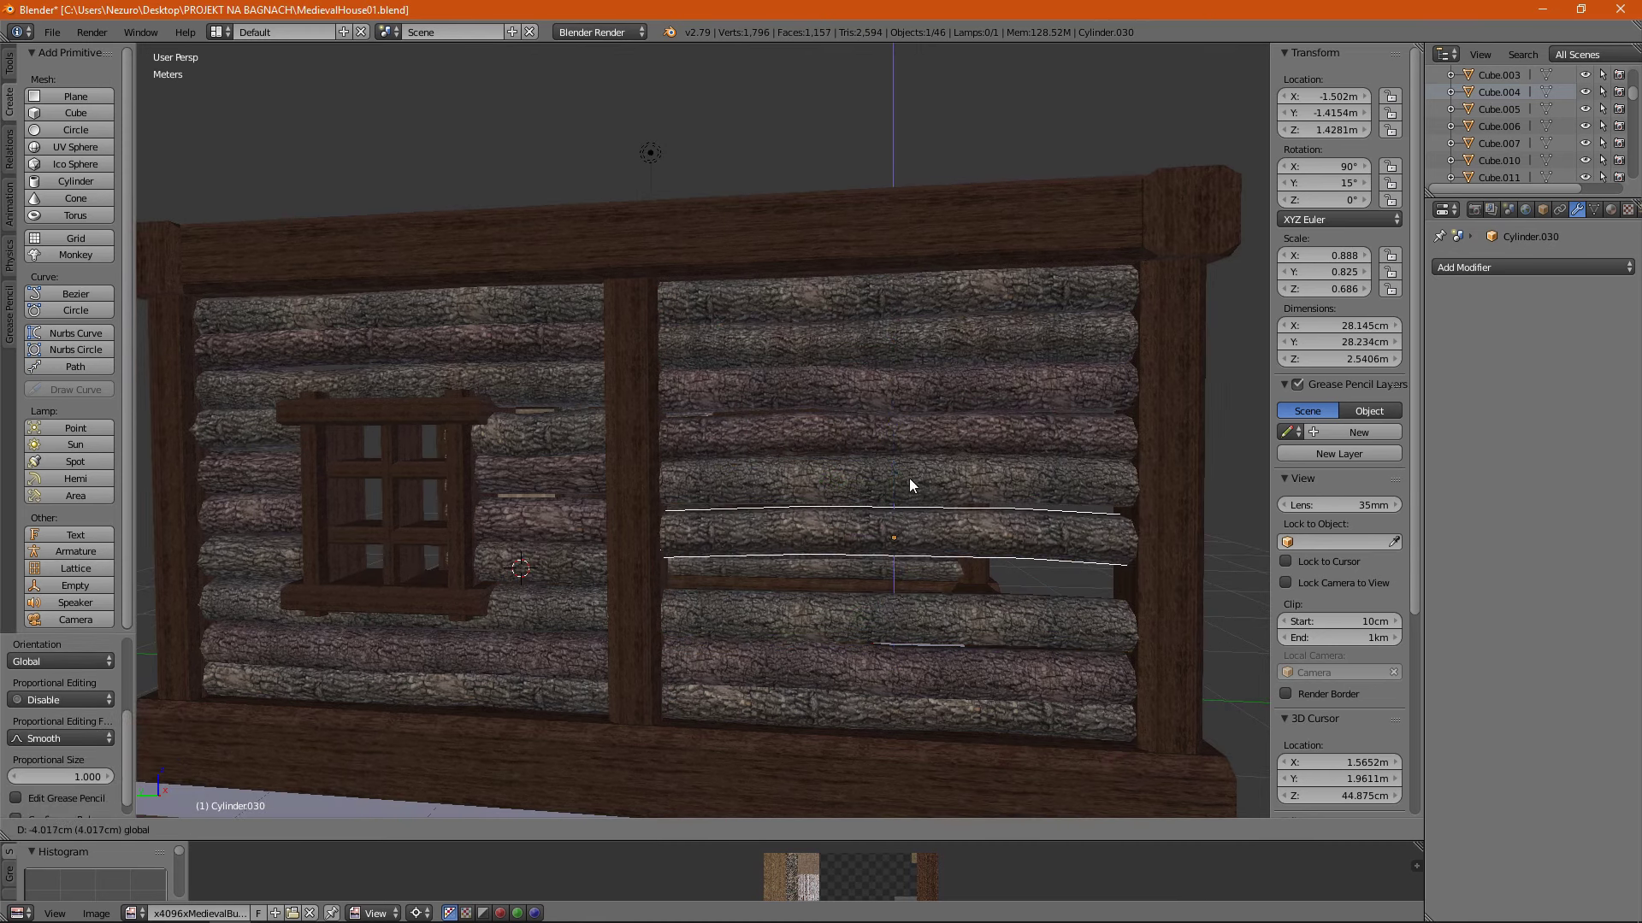
key(ctrl+z)
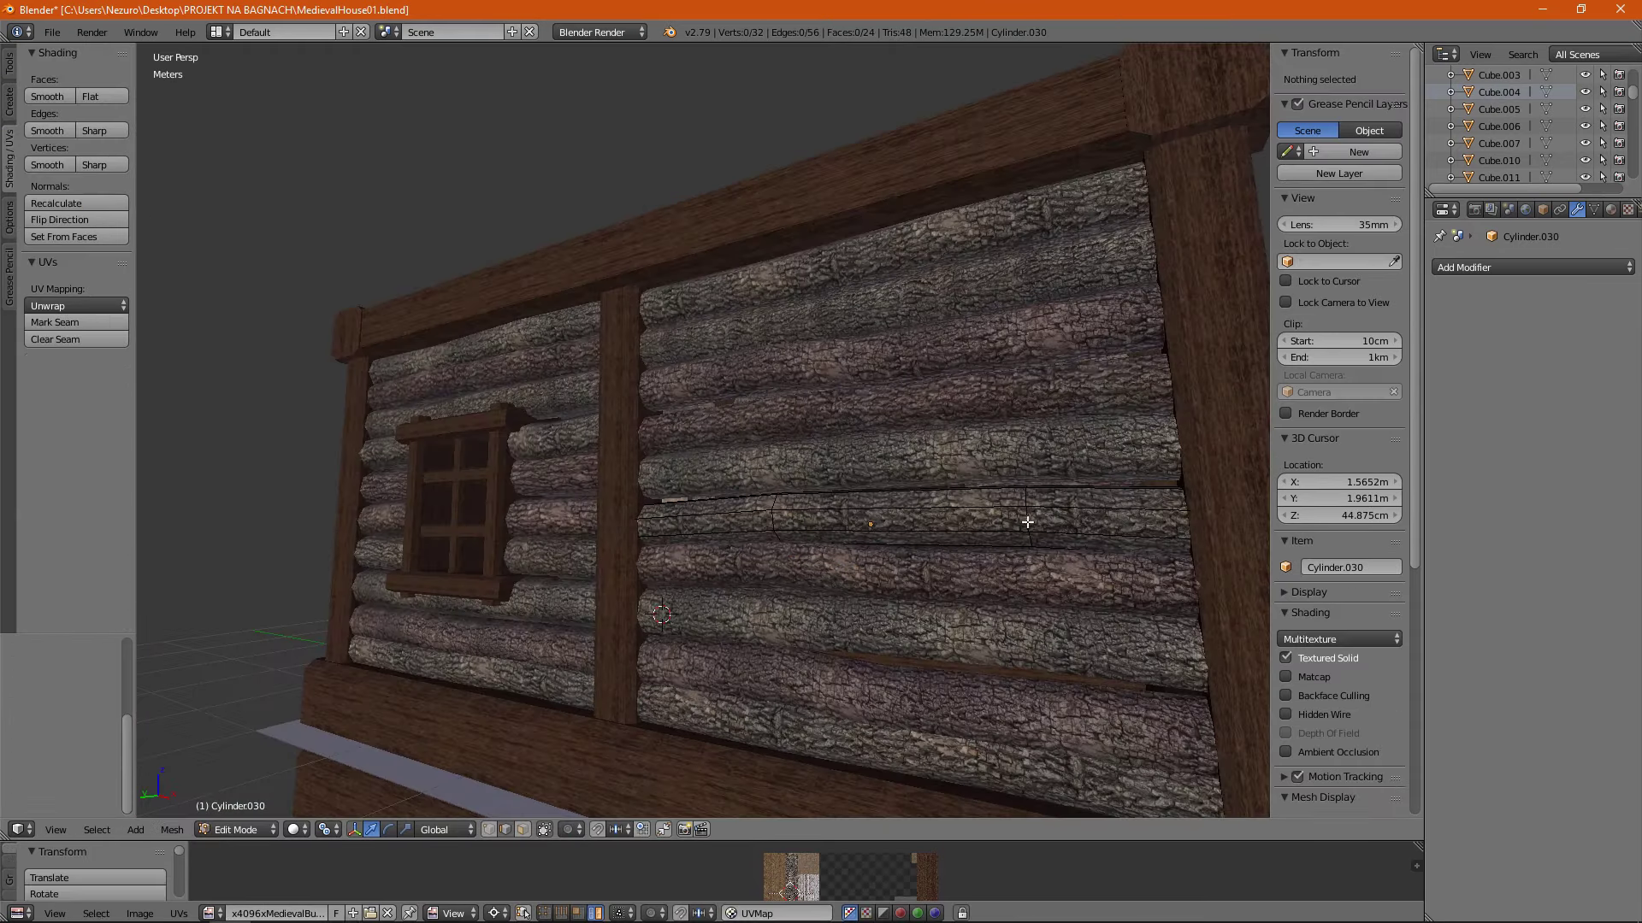
Select the base beam, then the right-hand log panel, and enter Edit Mode.
middle_drag(928, 513, 1015, 502)
scroll(1026, 598, down, 4)
click(846, 607)
scroll(852, 683, up, 4)
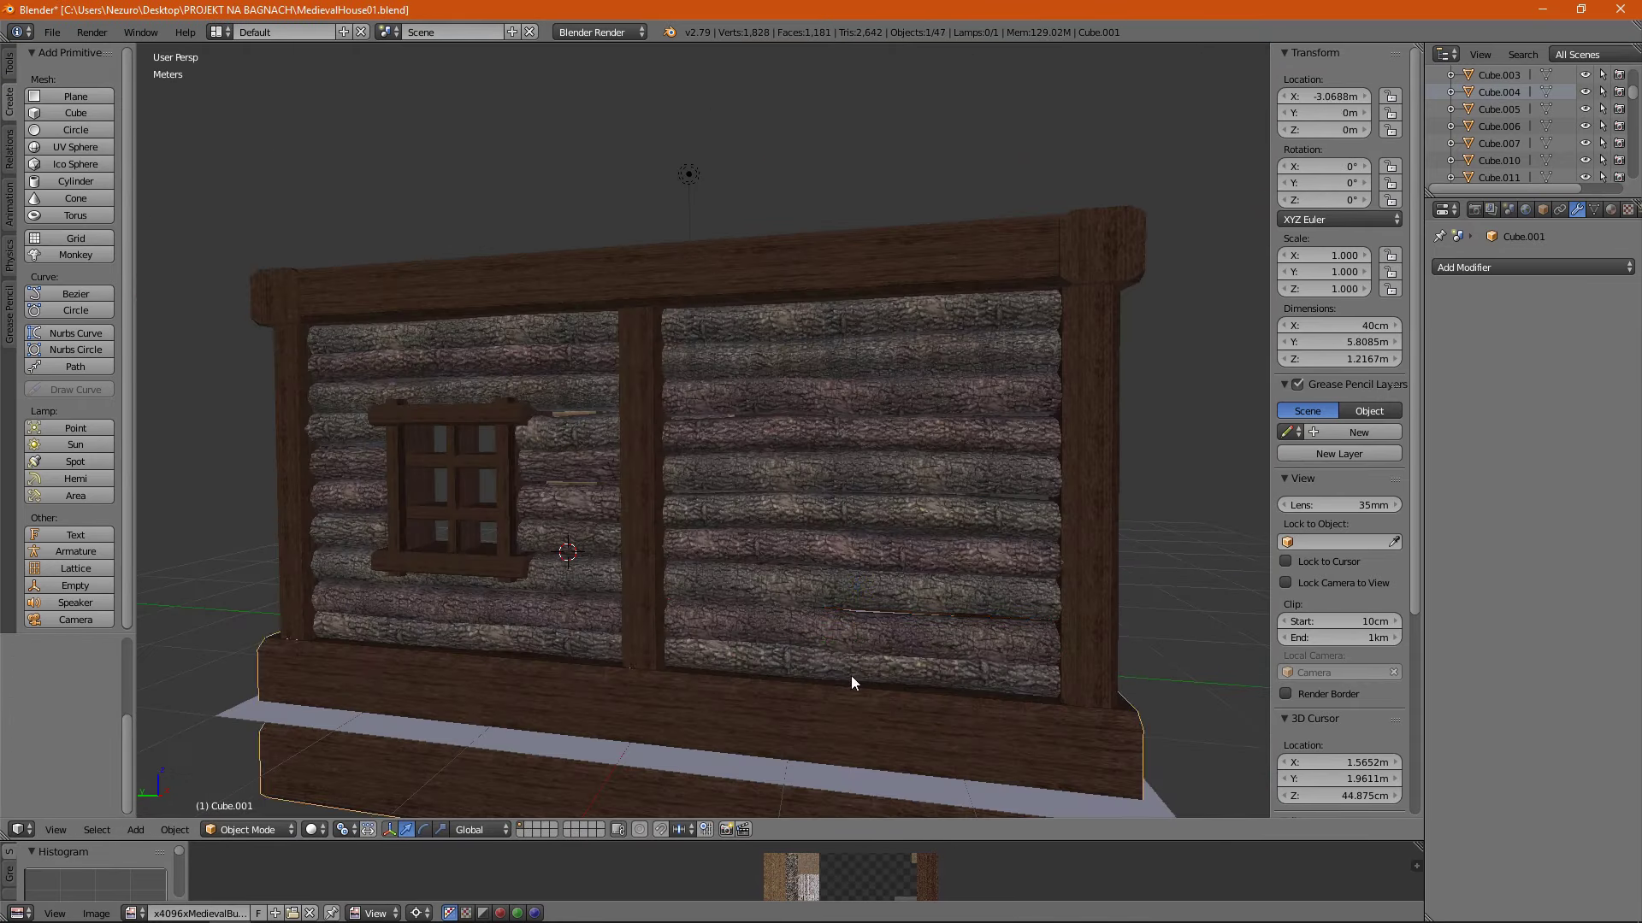
click(920, 471)
key(Tab)
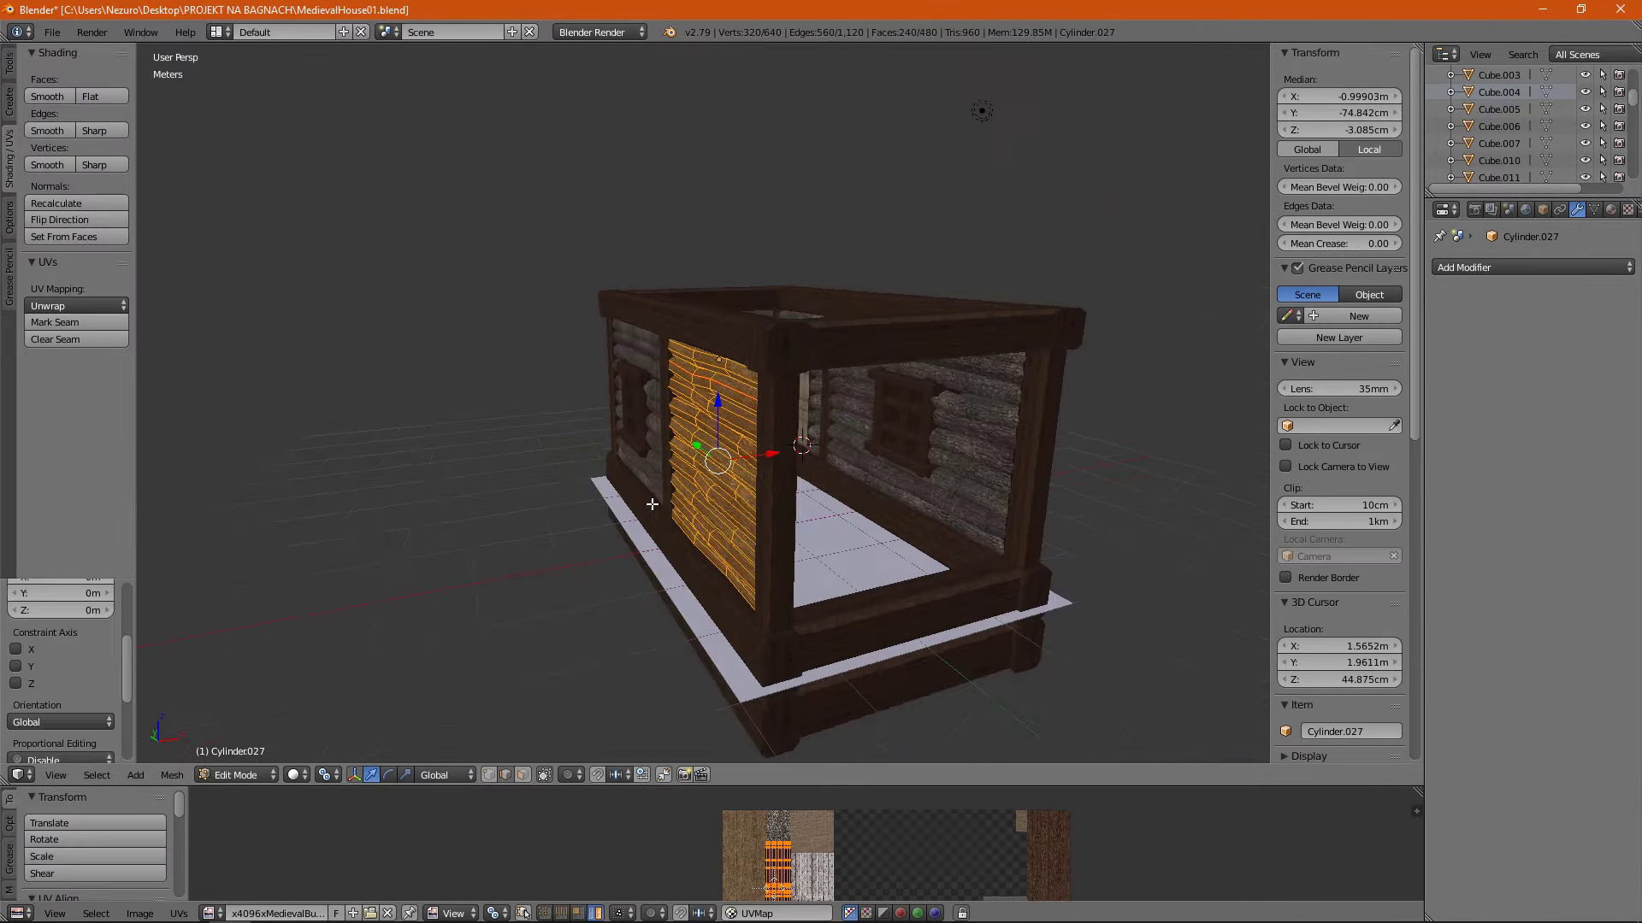
Rotate the log panel 90 degrees around the Z axis.
middle_drag(650, 483, 741, 488)
key(r)
key(z)
key(9)
key(0)
key(Return)
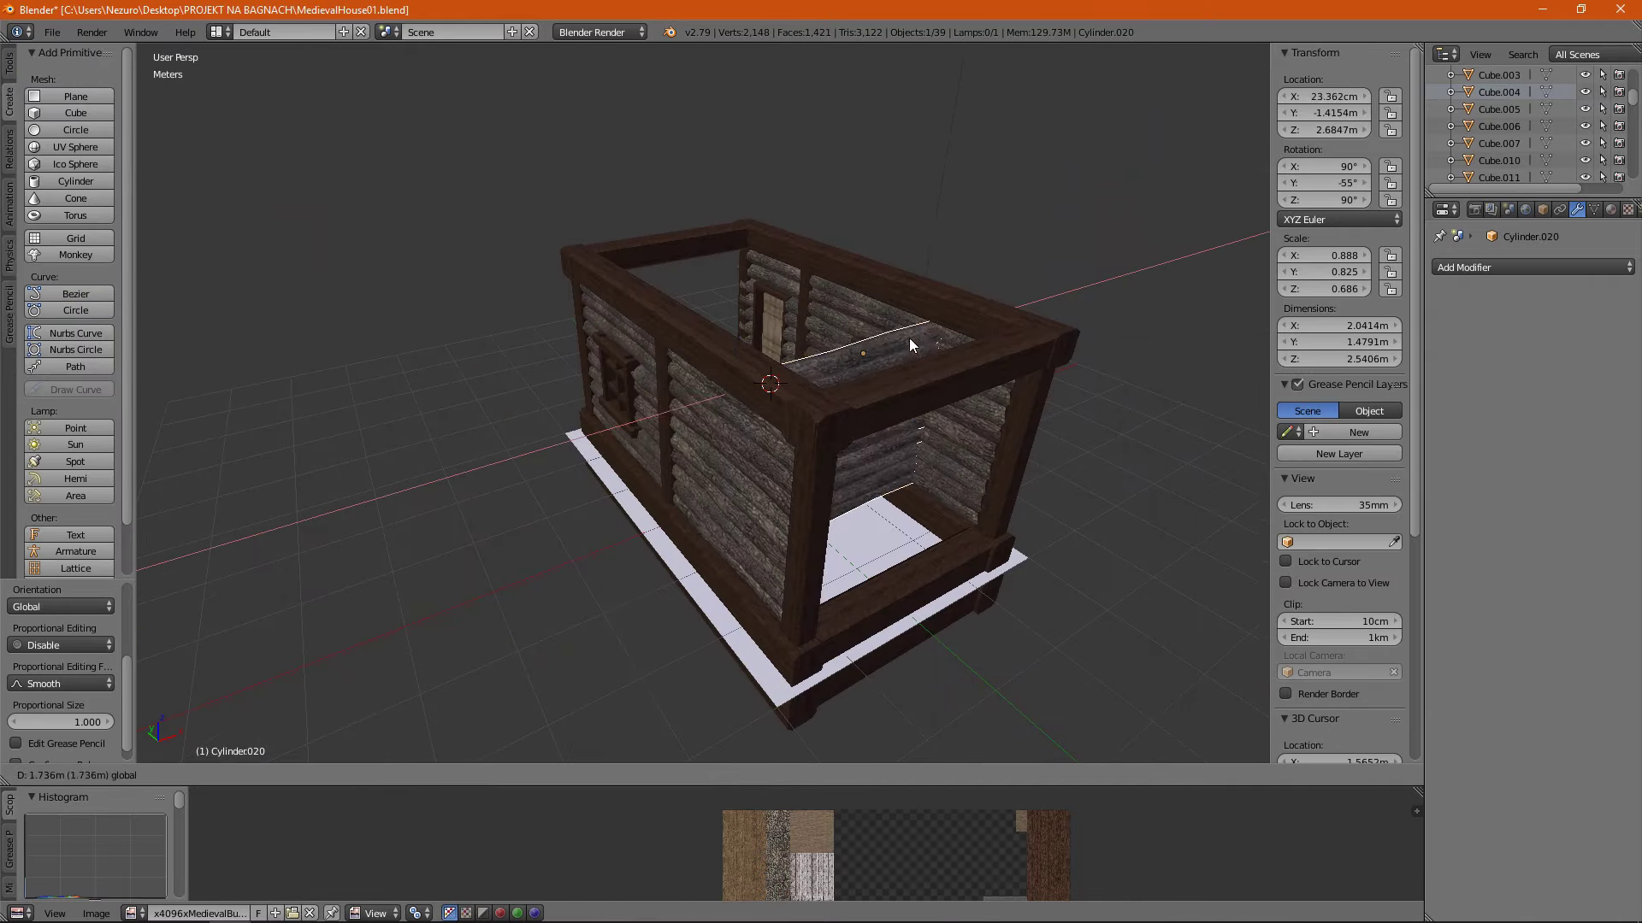
mouse_move(909, 337)
middle_down()
mouse_move(813, 422)
mouse_move(912, 460)
mouse_move(912, 356)
middle_up()
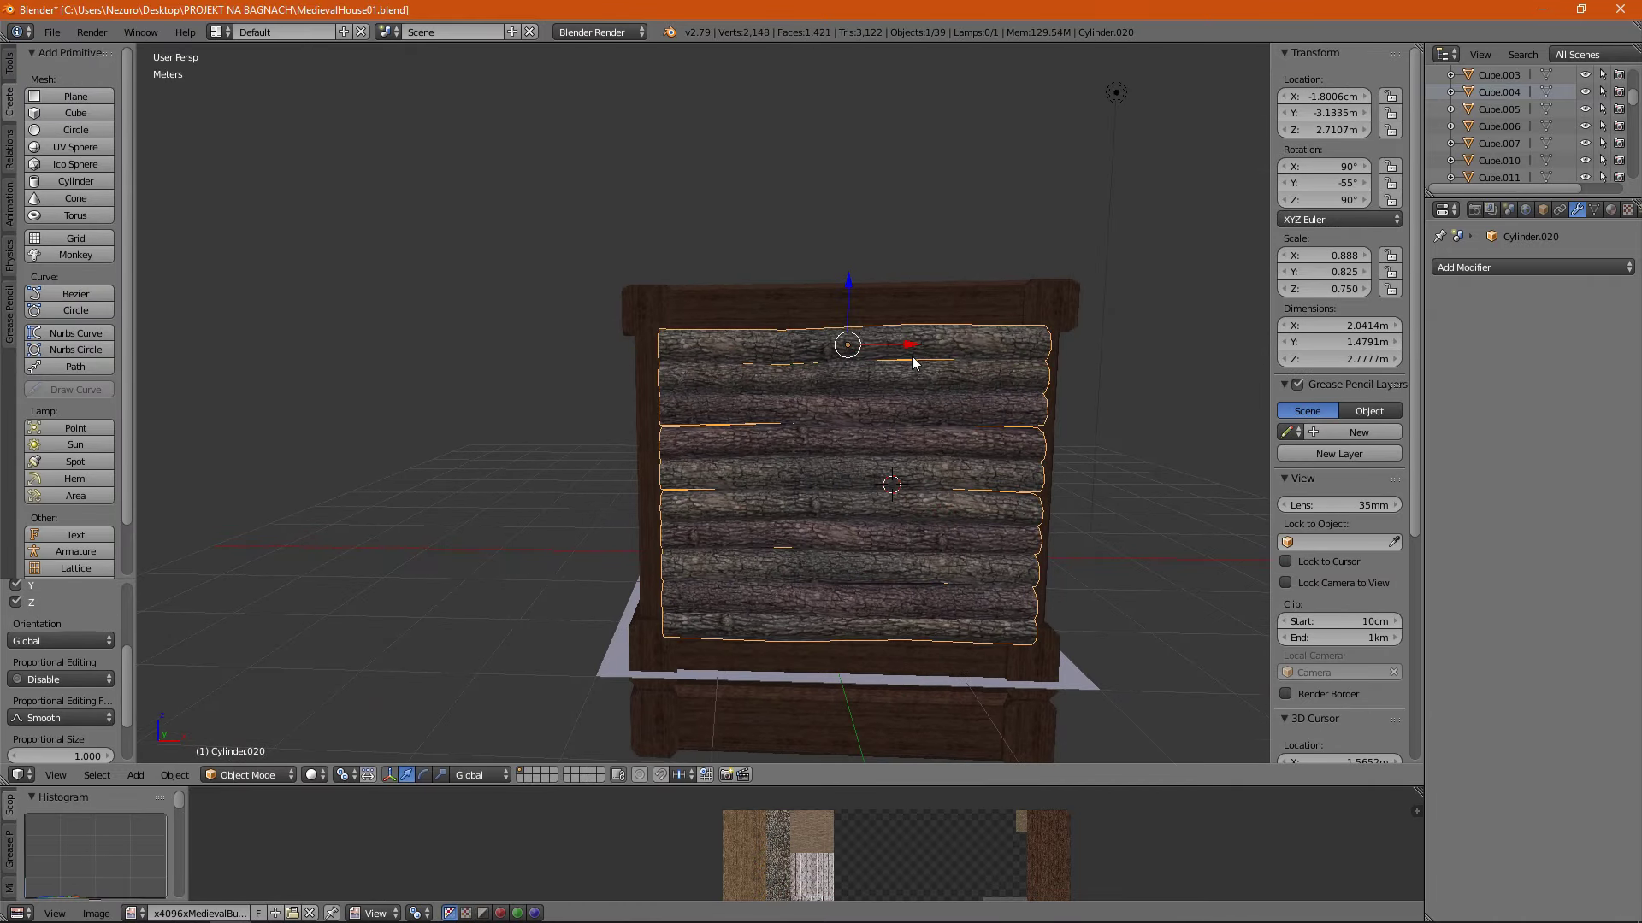
mouse_move(471, 526)
middle_down()
mouse_move(865, 587)
mouse_move(585, 407)
mouse_move(465, 471)
mouse_move(768, 359)
mouse_move(832, 454)
mouse_move(619, 476)
mouse_move(828, 568)
middle_up()
Apply rotation and scale to the log panel and stretch it to the wall length.
key(ctrl+a)
click(961, 597)
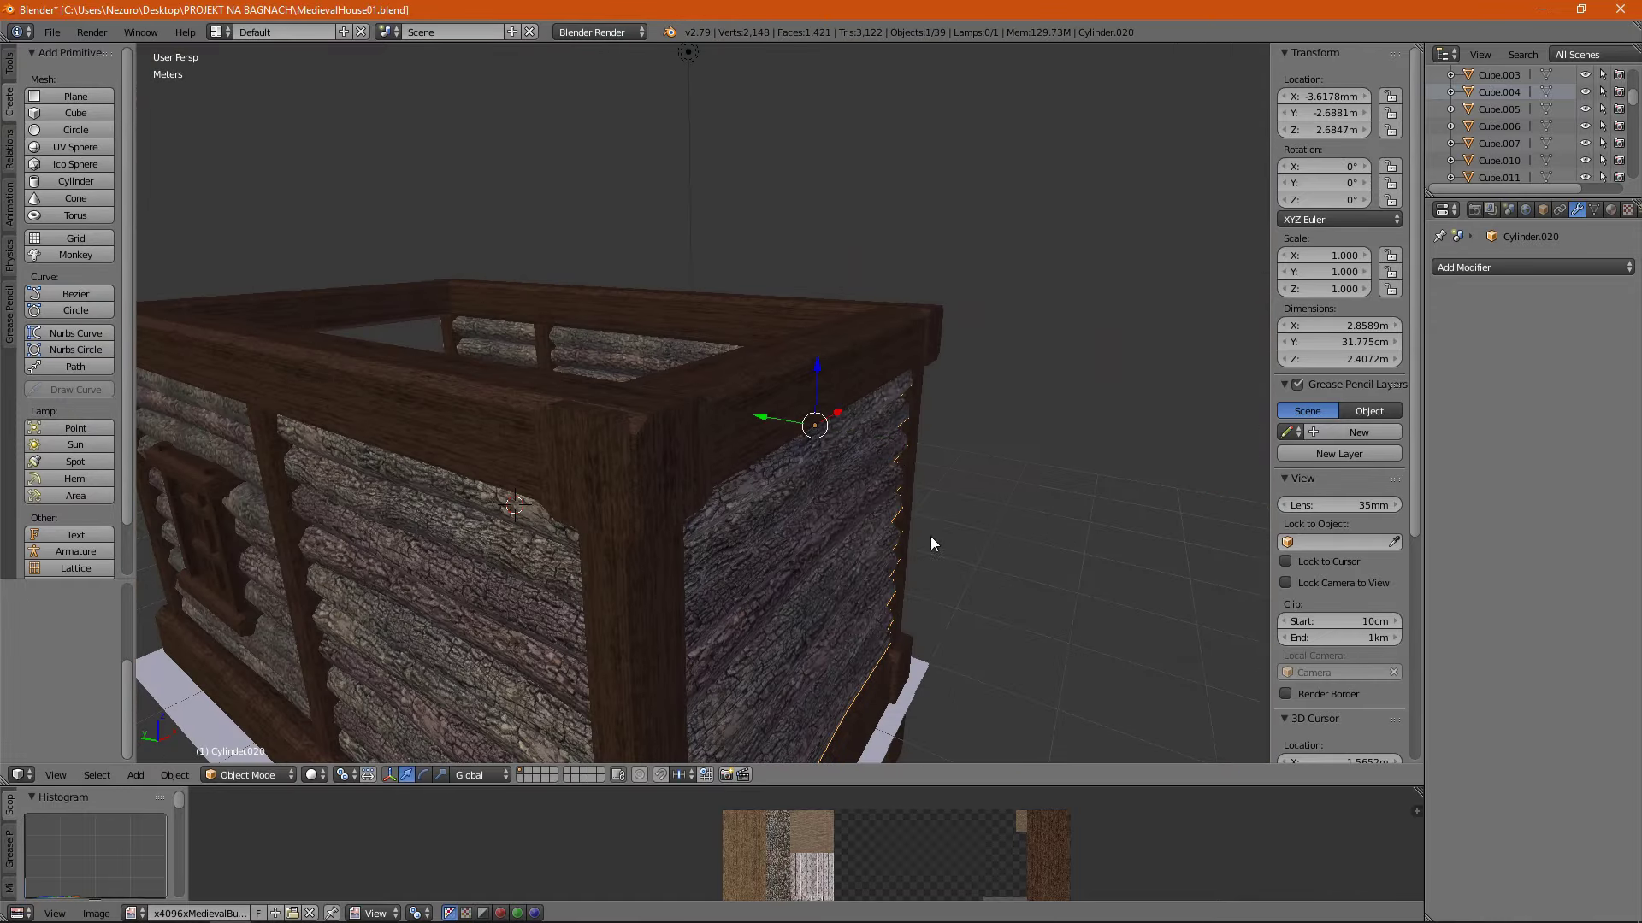
key(Escape)
click(500, 238)
mouse_move(500, 238)
middle_down()
mouse_move(461, 243)
mouse_move(653, 411)
mouse_move(1059, 484)
mouse_move(705, 413)
mouse_move(956, 322)
middle_up()
Move the panel copy along Y onto the opposite end wall.
scroll(804, 377, up, 3)
key(g)
key(y)
click(752, 597)
Trim the panel's end to the post in Edit Mode and save MedievalHouse01.blend.
middle_drag(752, 597, 753, 279)
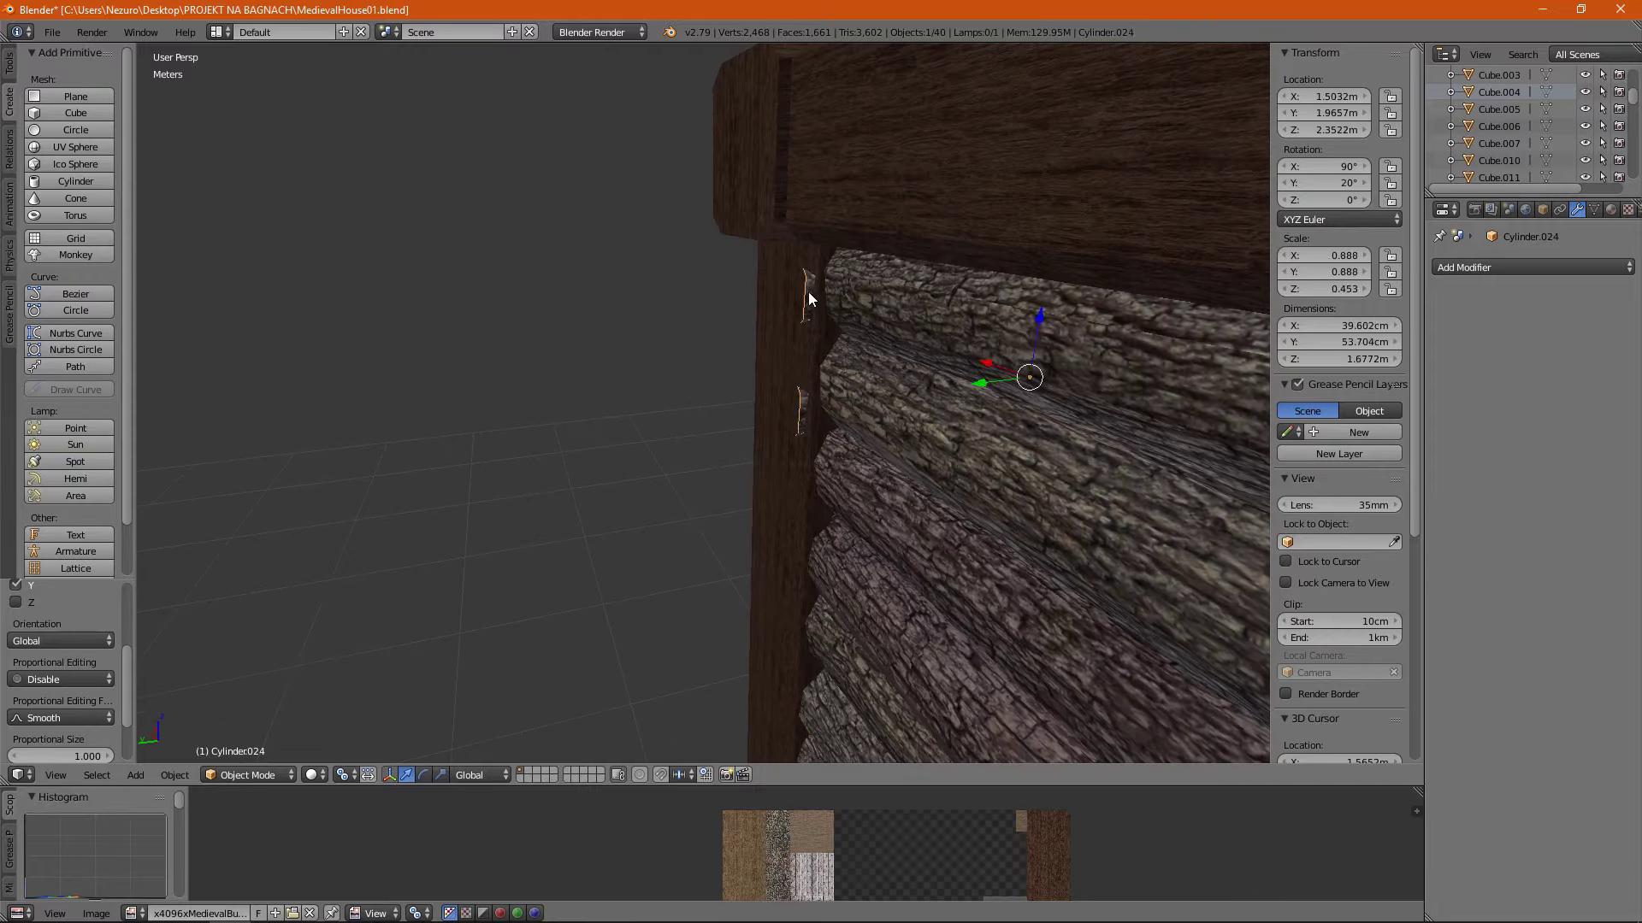
right_click(754, 279)
key(Tab)
key(g)
click(787, 401)
scroll(787, 401, down, 5)
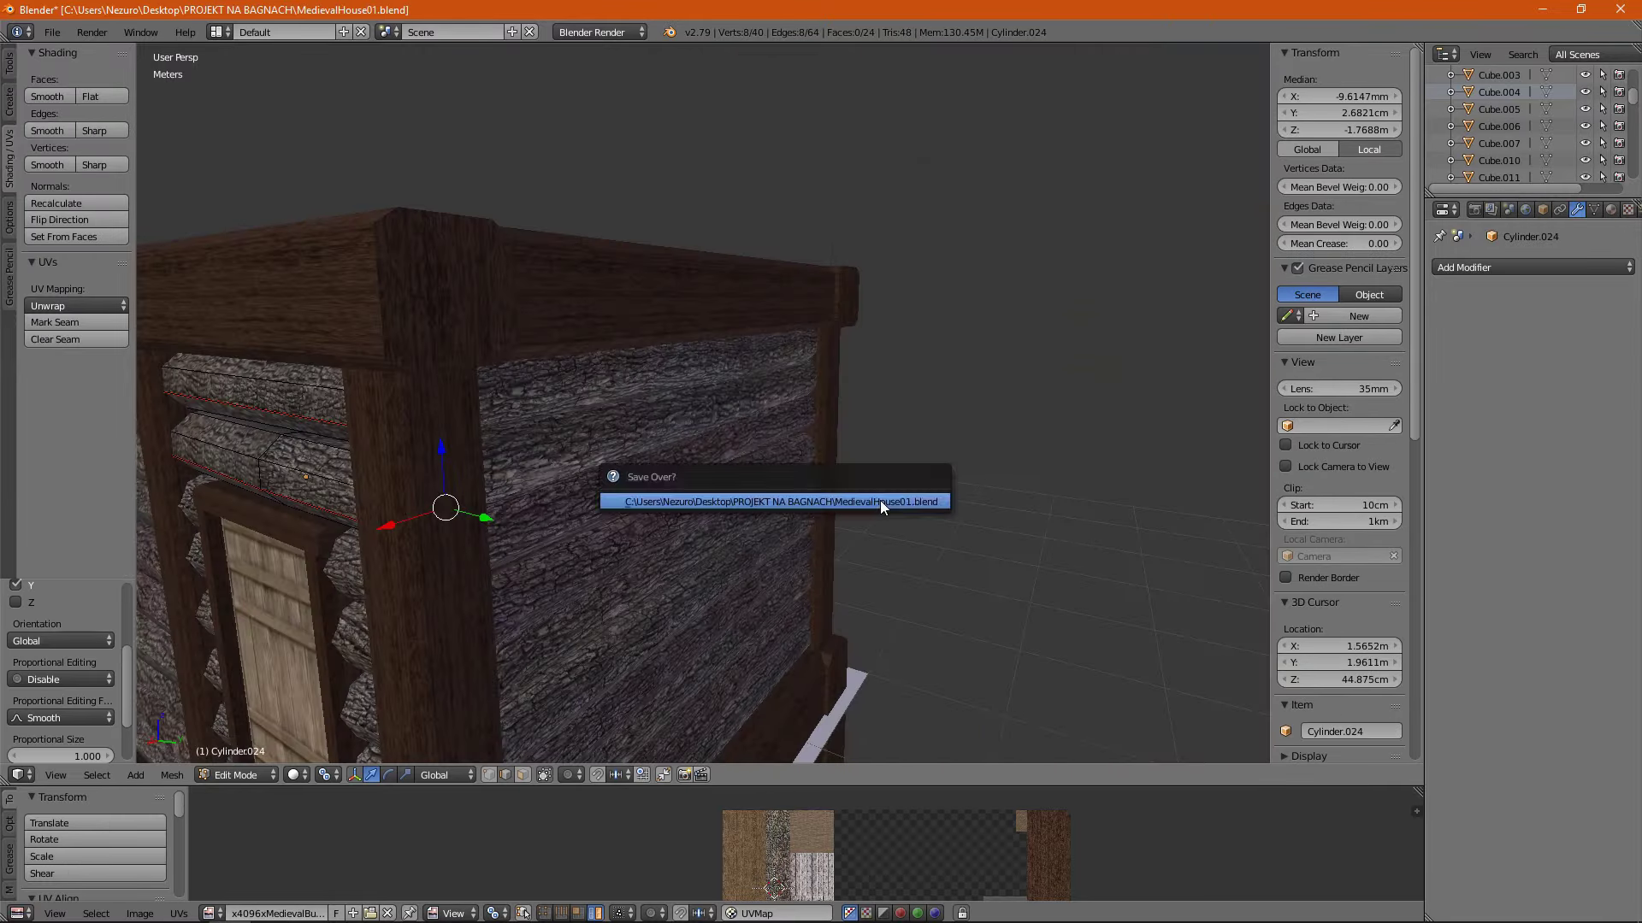
key(Tab)
mouse_move(718, 639)
middle_down()
mouse_move(546, 576)
mouse_move(613, 469)
mouse_move(819, 330)
mouse_move(643, 433)
middle_up()
scroll(613, 469, down, 2)
scroll(643, 434, up, 3)
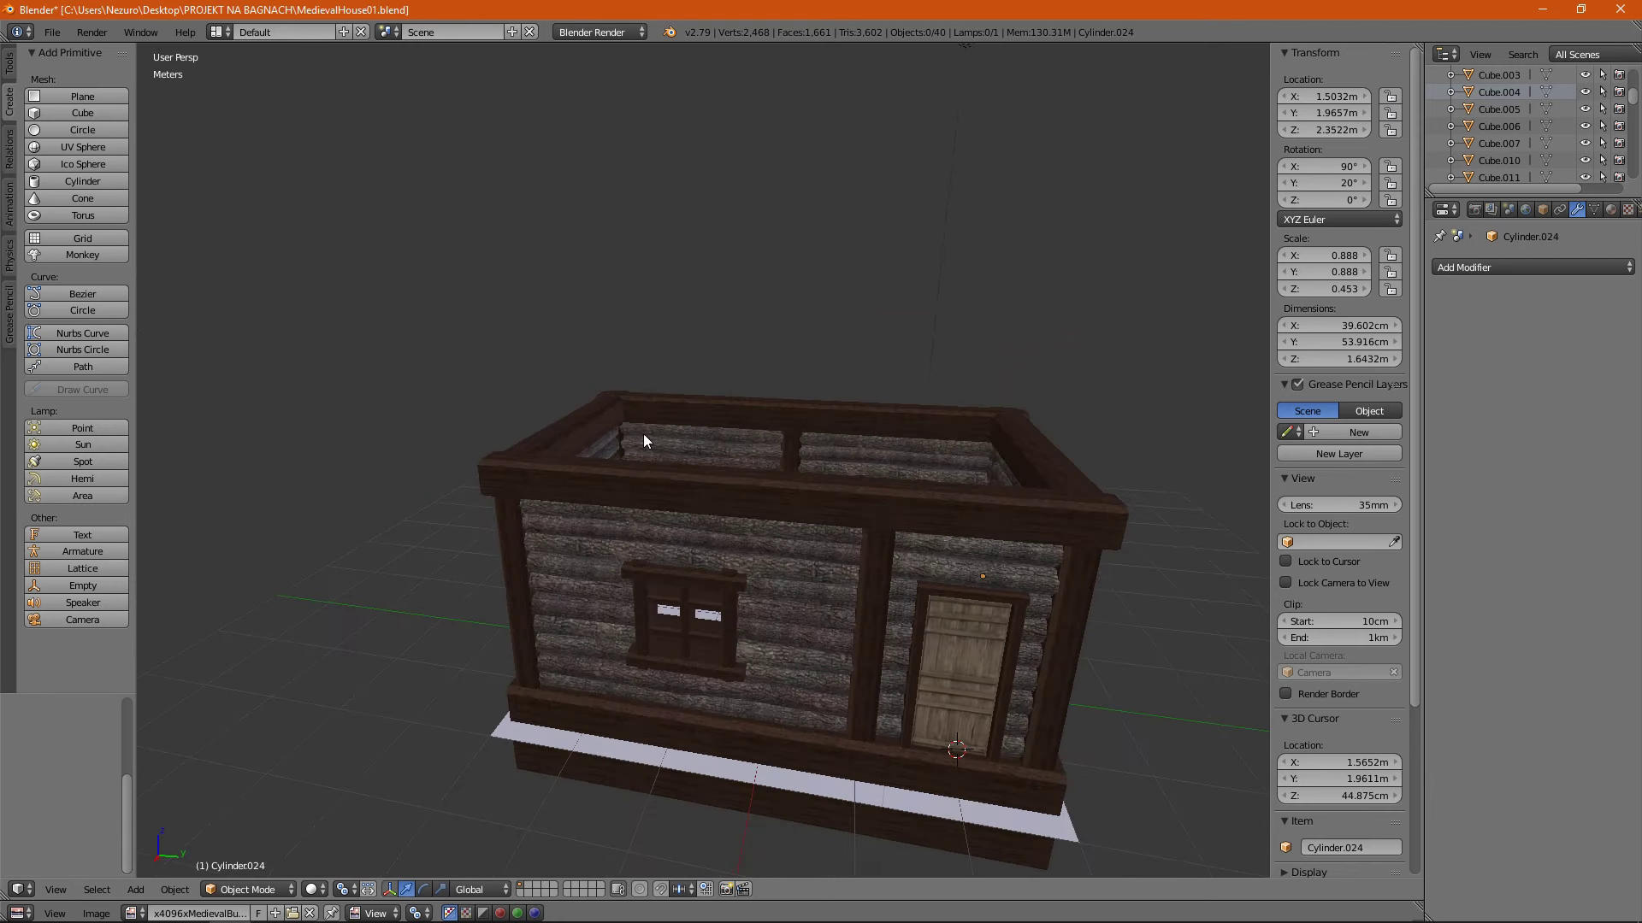
Add a roof plane sized 4 by 6 m and centre it over the cabin.
click(111, 94)
middle_drag(599, 257, 855, 282)
click(1339, 325)
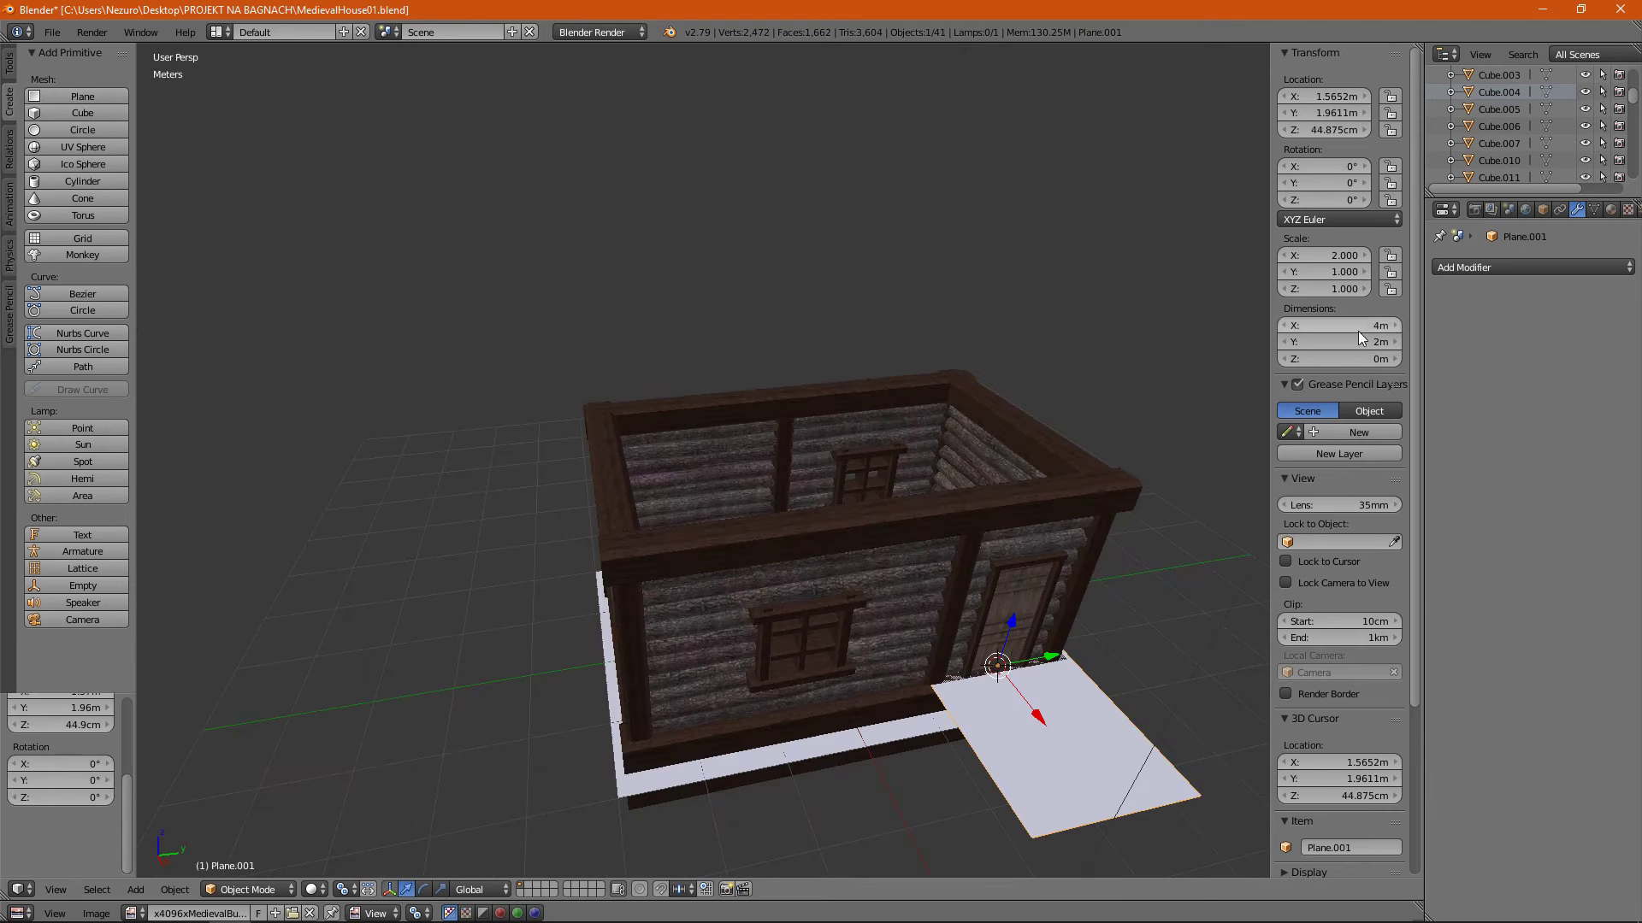
click(1360, 342)
text(6)
key(Return)
middle_drag(1197, 479, 1141, 530)
click(1325, 96)
text(0)
middle_drag(822, 177, 811, 315)
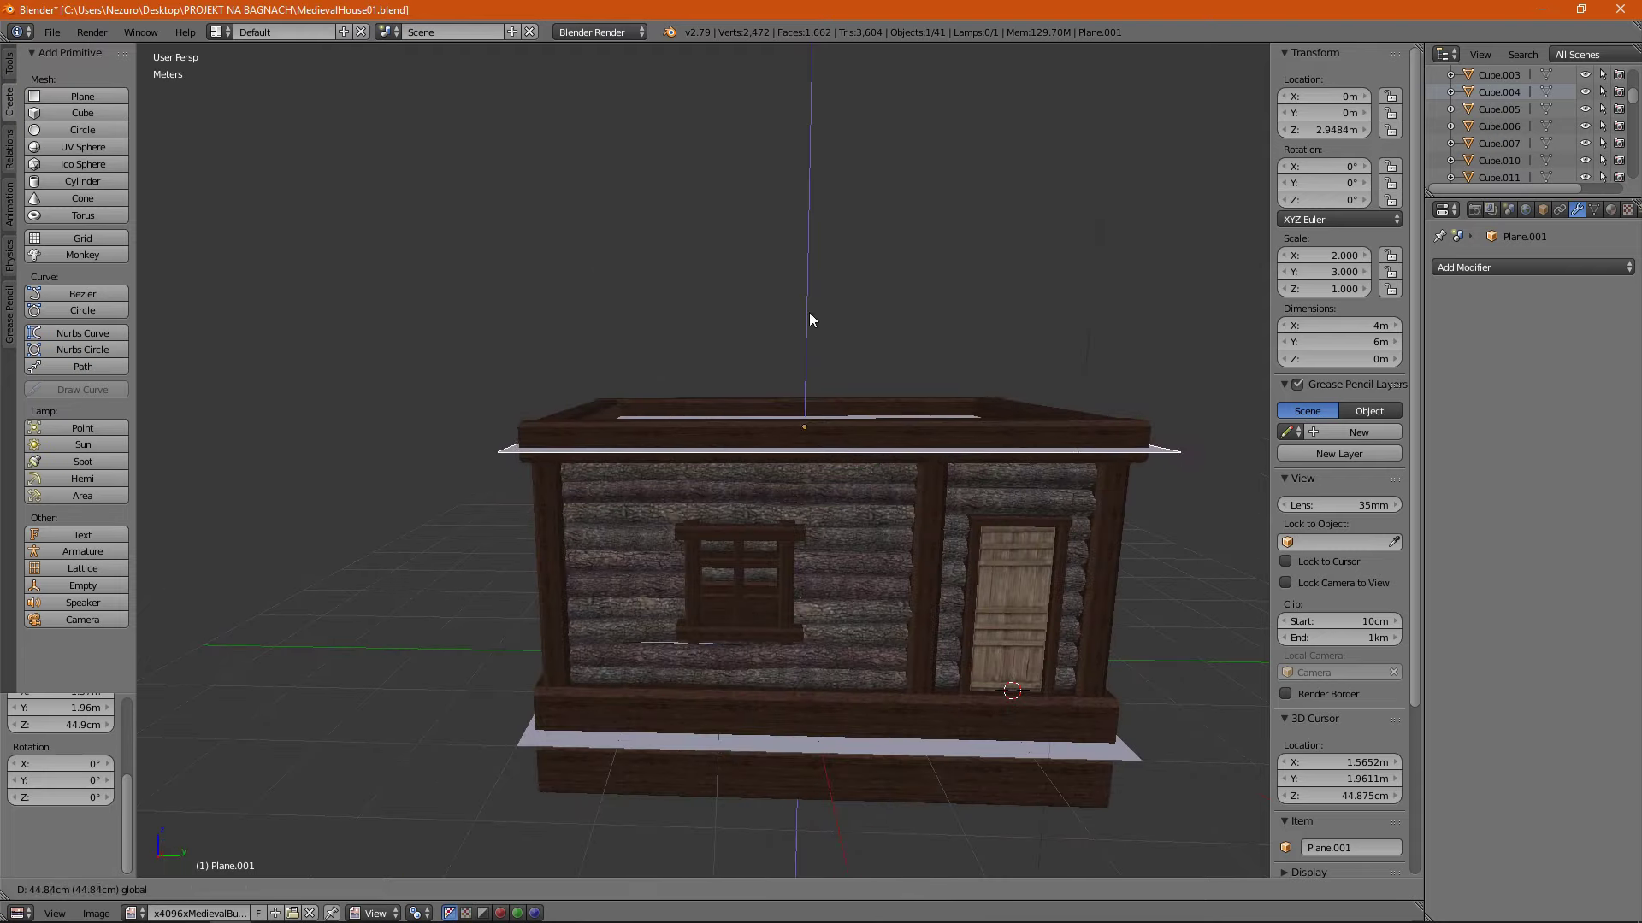
Loop cut the plane down the middle and raise that edge vertically into a ridge.
key(Tab)
key(ctrl+r)
key(g)
key(z)
click(558, 343)
middle_drag(558, 342, 785, 316)
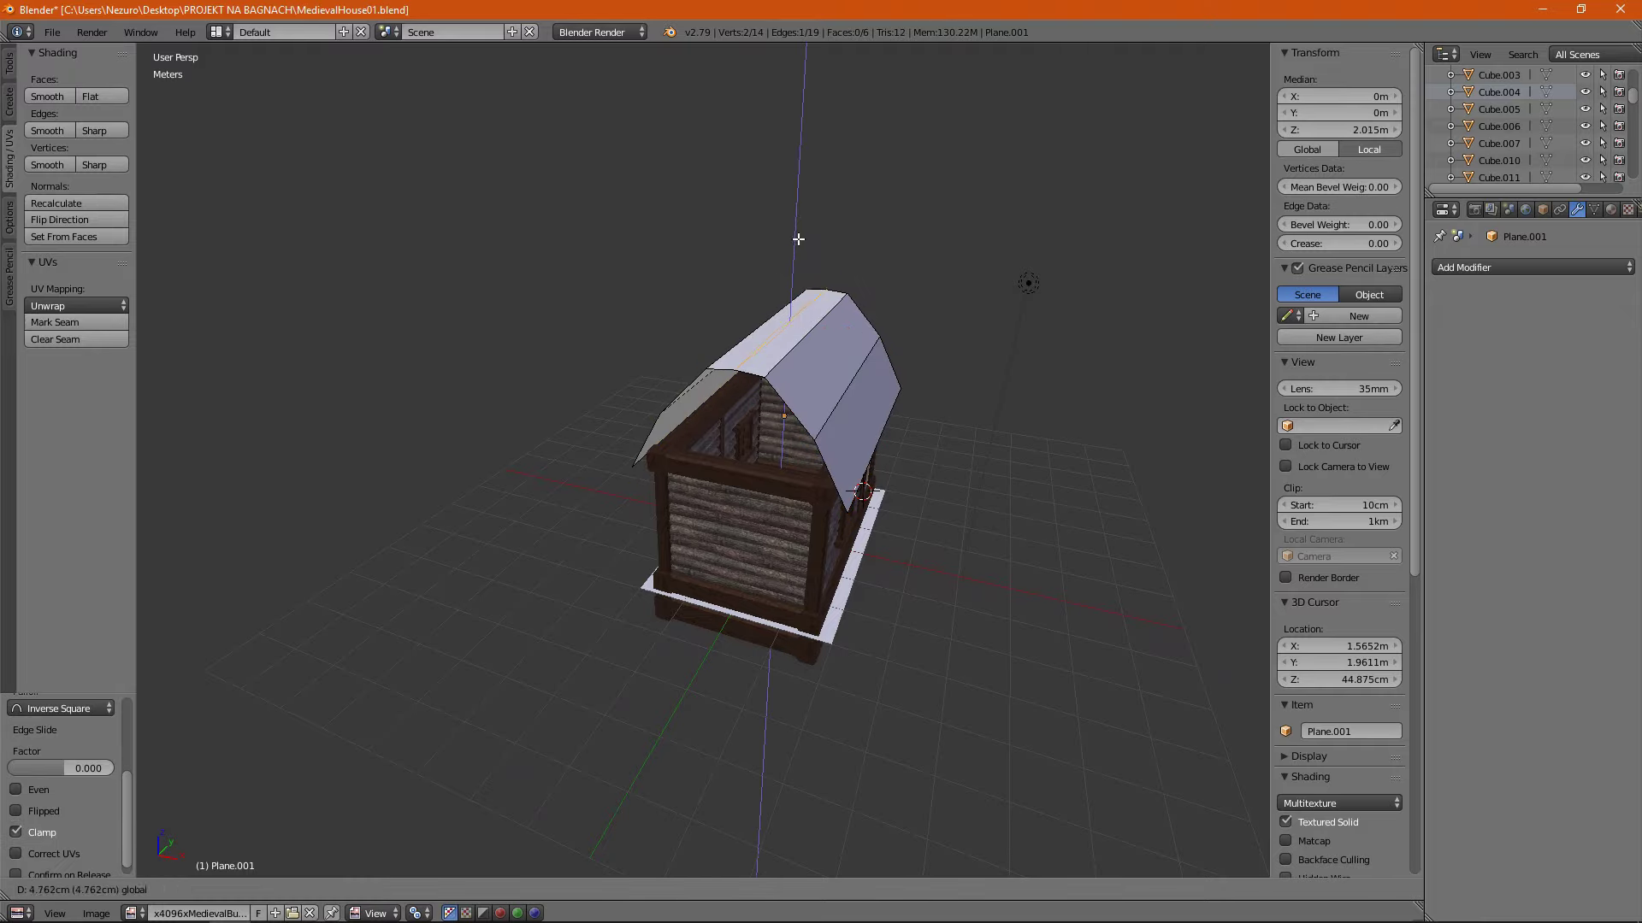
mouse_move(798, 239)
middle_down()
mouse_move(598, 257)
mouse_move(845, 290)
middle_up()
Turn on proportional editing and reshape a roof corner around the ridge.
click(634, 213)
click(567, 889)
click(664, 239)
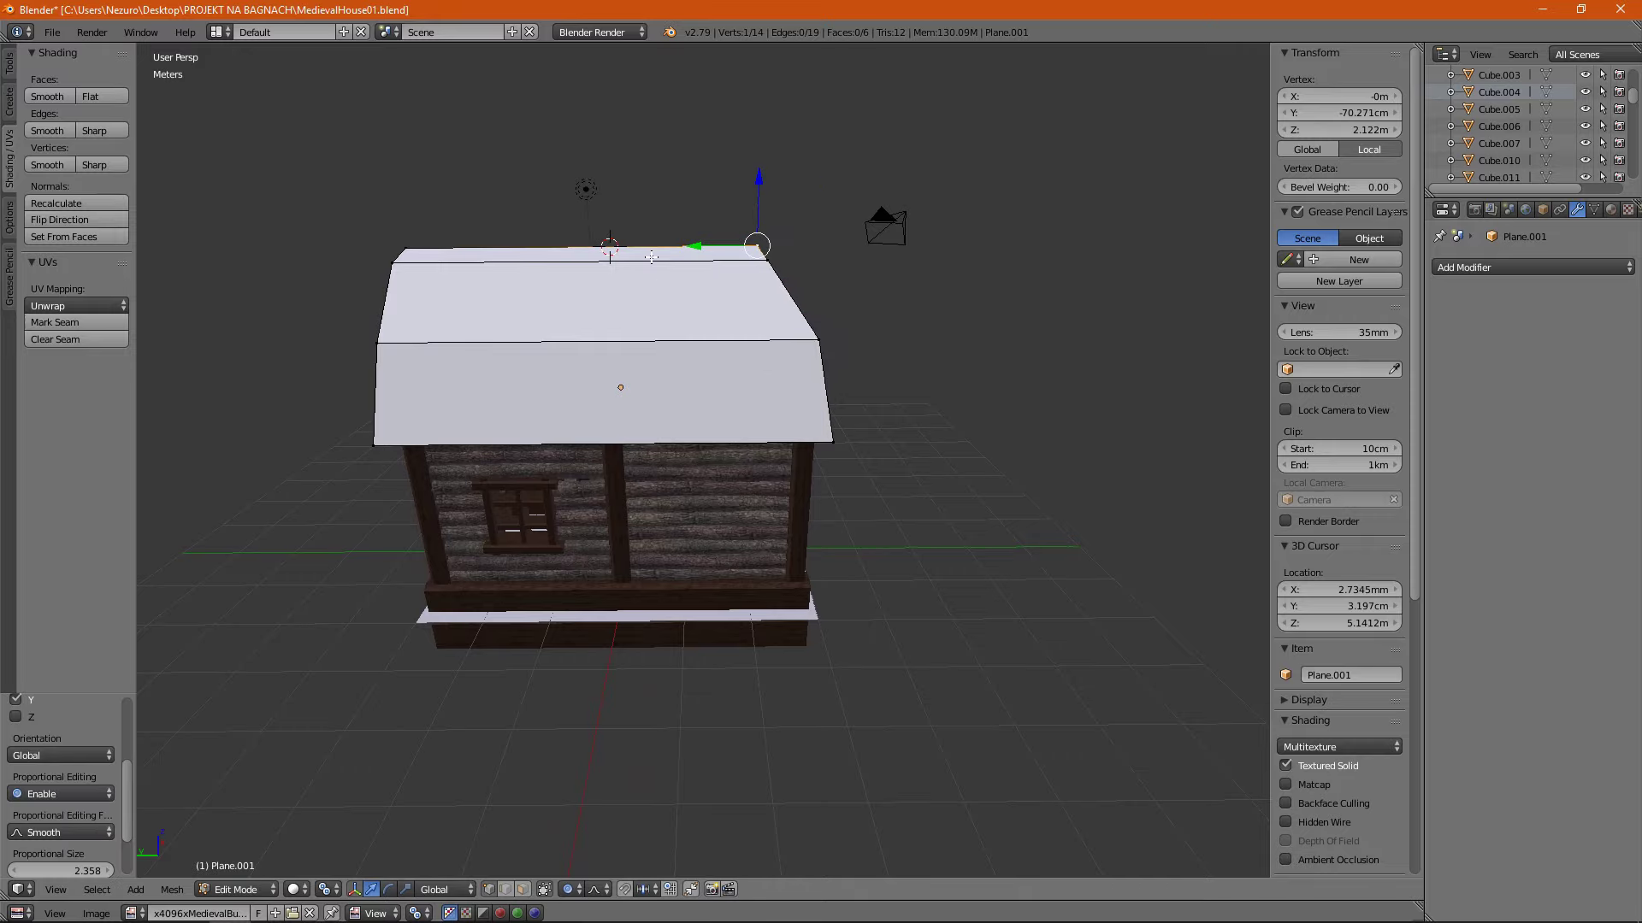
mouse_move(651, 257)
middle_down()
mouse_move(764, 387)
mouse_move(920, 370)
middle_up()
alt+right_click(763, 387)
key(a)
scroll(919, 370, up, 3)
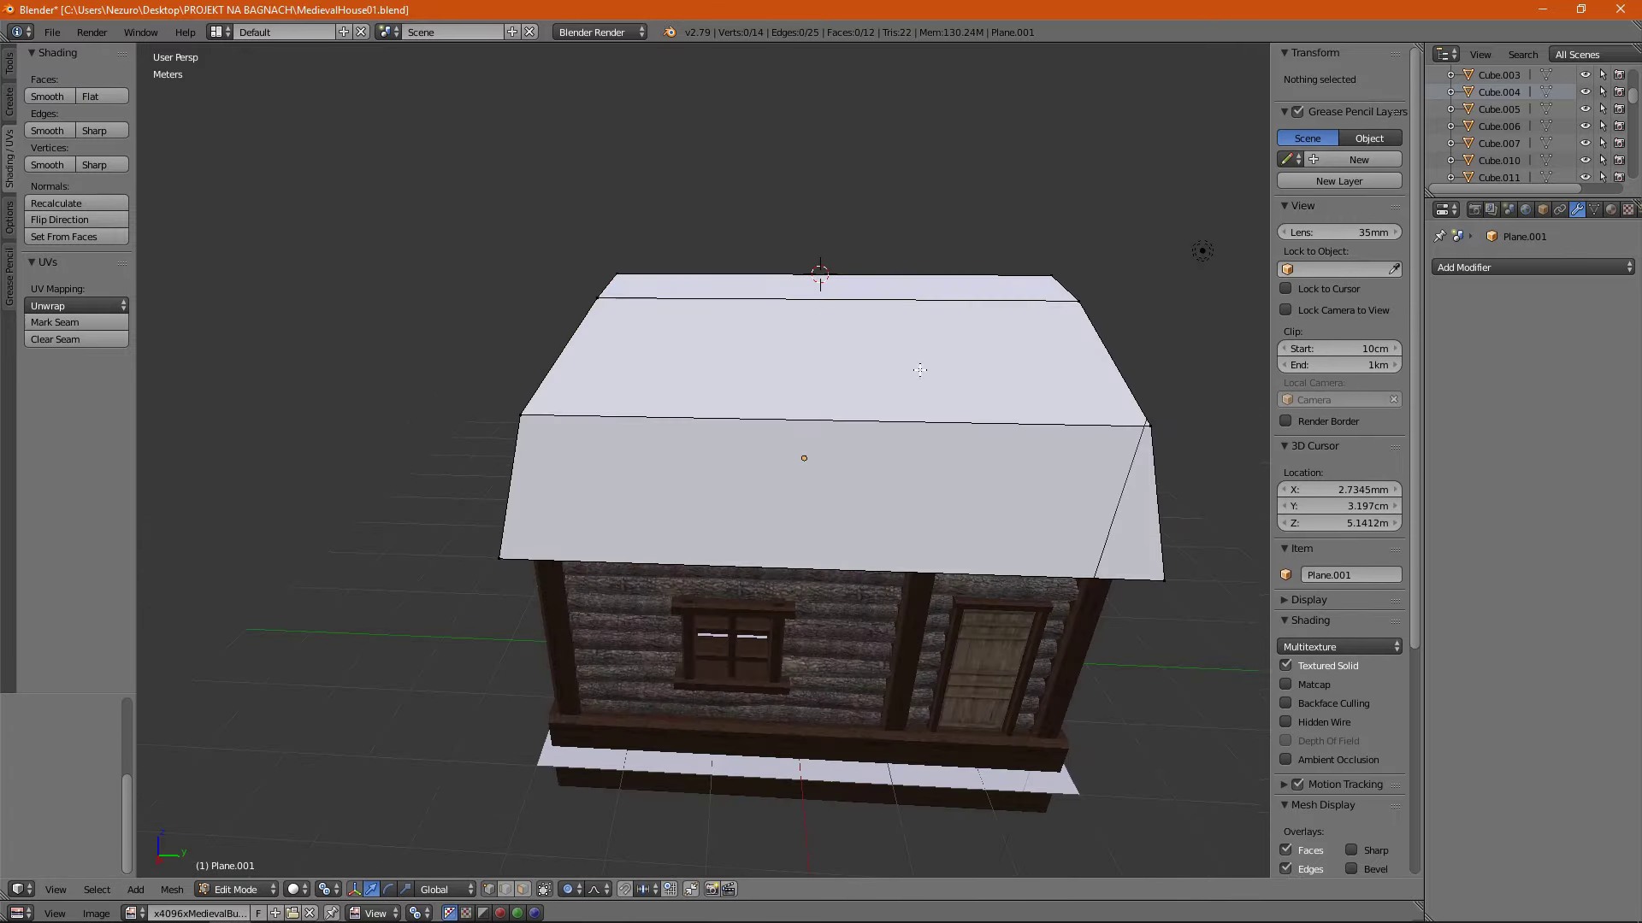
scroll(920, 370, down, 2)
Pull a roof-corner vertex inward along the roof's length (Y axis).
right_click(983, 282)
key(g)
key(y)
click(983, 283)
middle_drag(983, 282, 699, 410)
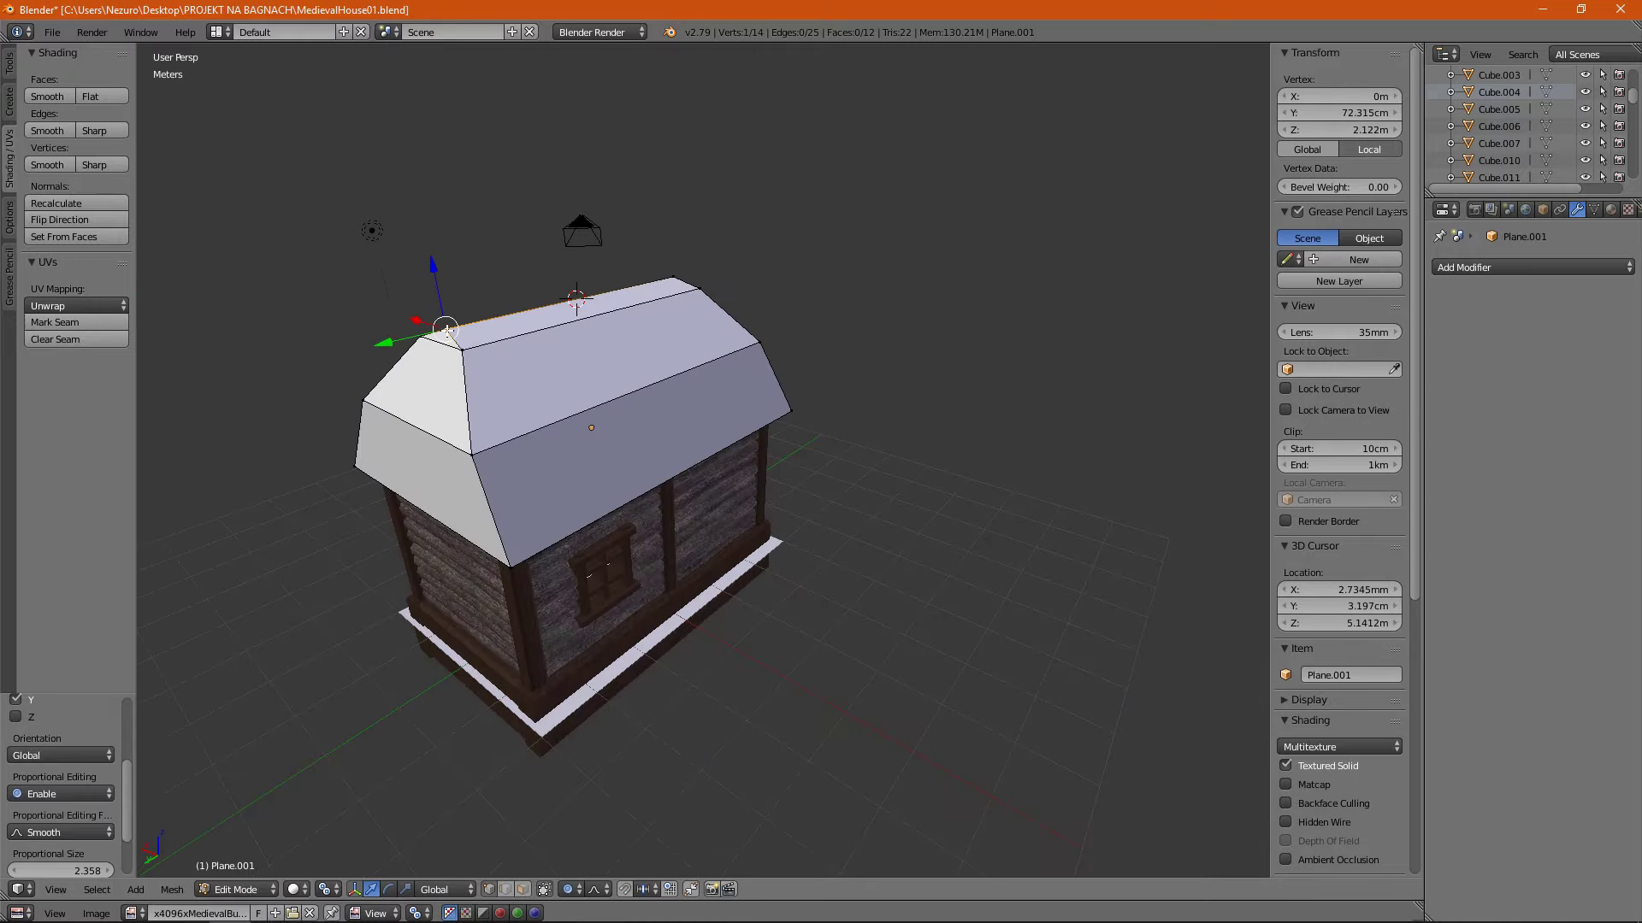
Knife-cut across the roof's end face.
click(423, 502)
key(Return)
middle_drag(423, 502, 811, 293)
key(Return)
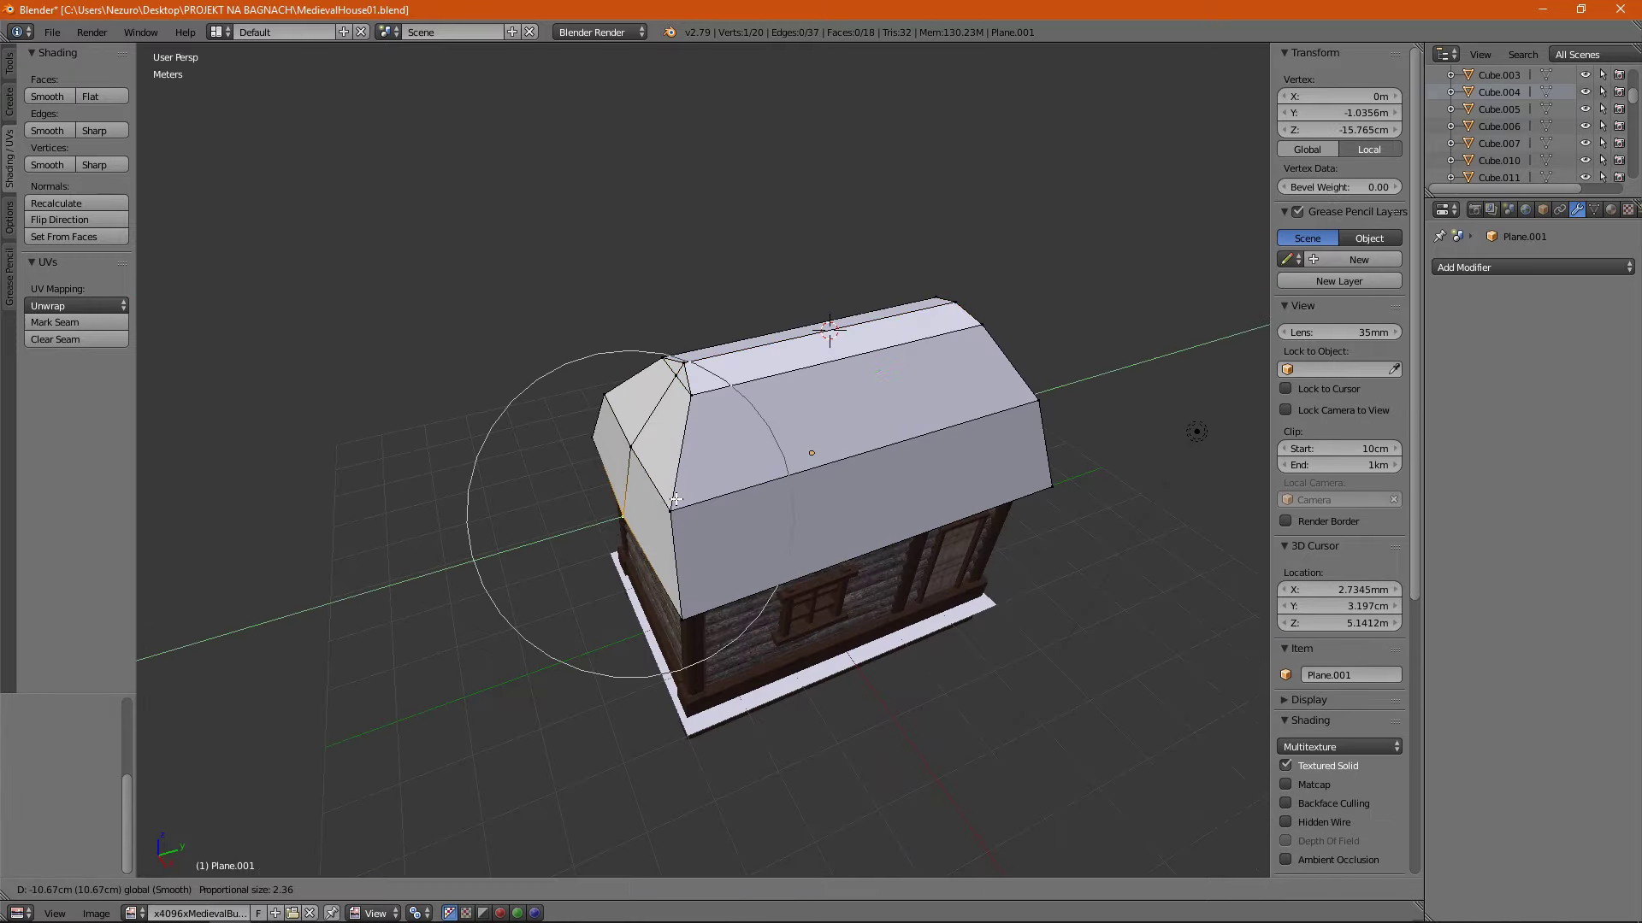
middle_drag(845, 443, 561, 502)
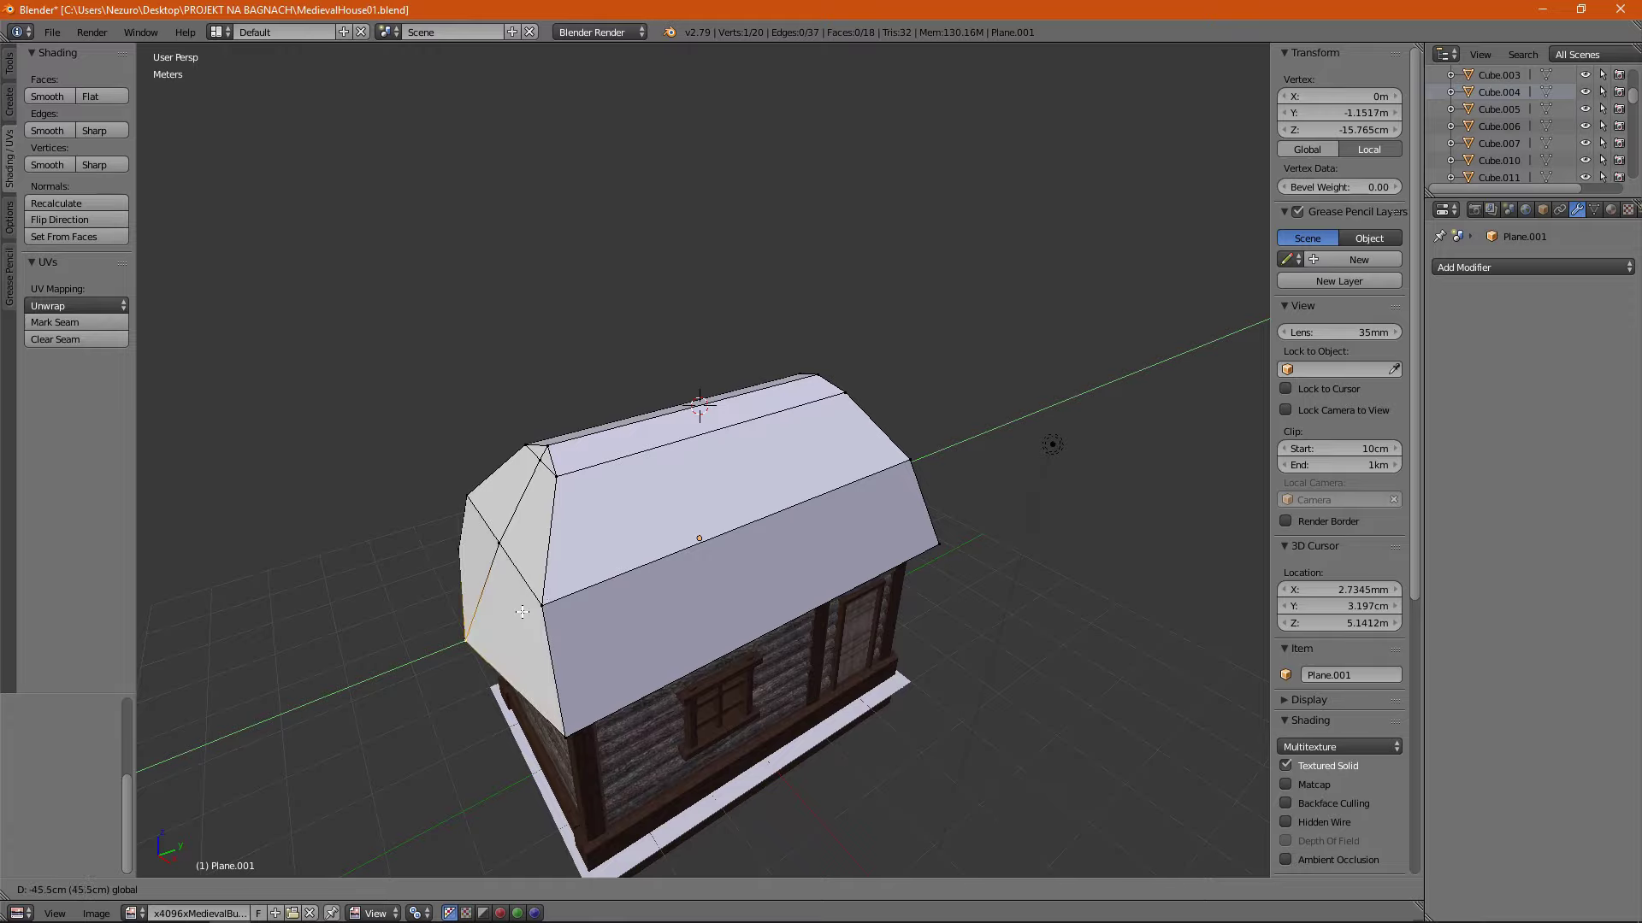
mouse_move(521, 612)
middle_down()
mouse_move(451, 439)
mouse_move(421, 414)
mouse_move(701, 436)
mouse_move(736, 522)
mouse_move(566, 557)
mouse_move(530, 461)
mouse_move(681, 404)
mouse_move(667, 547)
middle_up()
Bevel the roof edges to round the overhanging eaves.
key(Tab)
key(Tab)
key(ctrl+b)
click(551, 559)
key(Tab)
scroll(530, 453, down, 3)
scroll(530, 444, up, 3)
key(Tab)
key(ctrl+r)
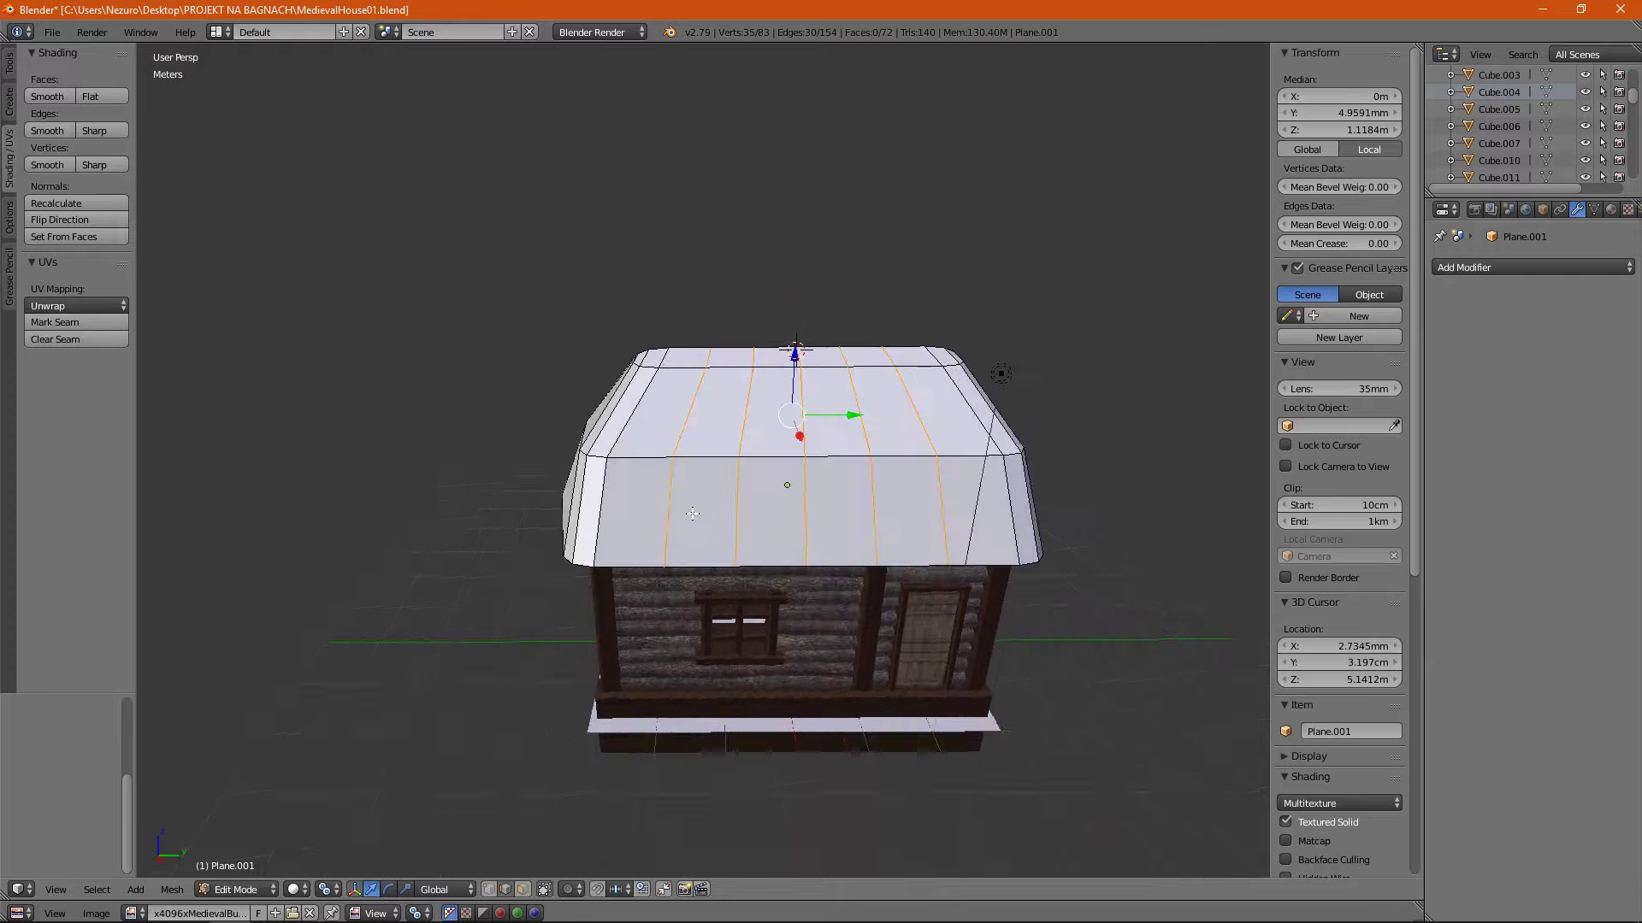
Move a roof-edge vertex vertically.
right_click(665, 578)
key(g)
key(z)
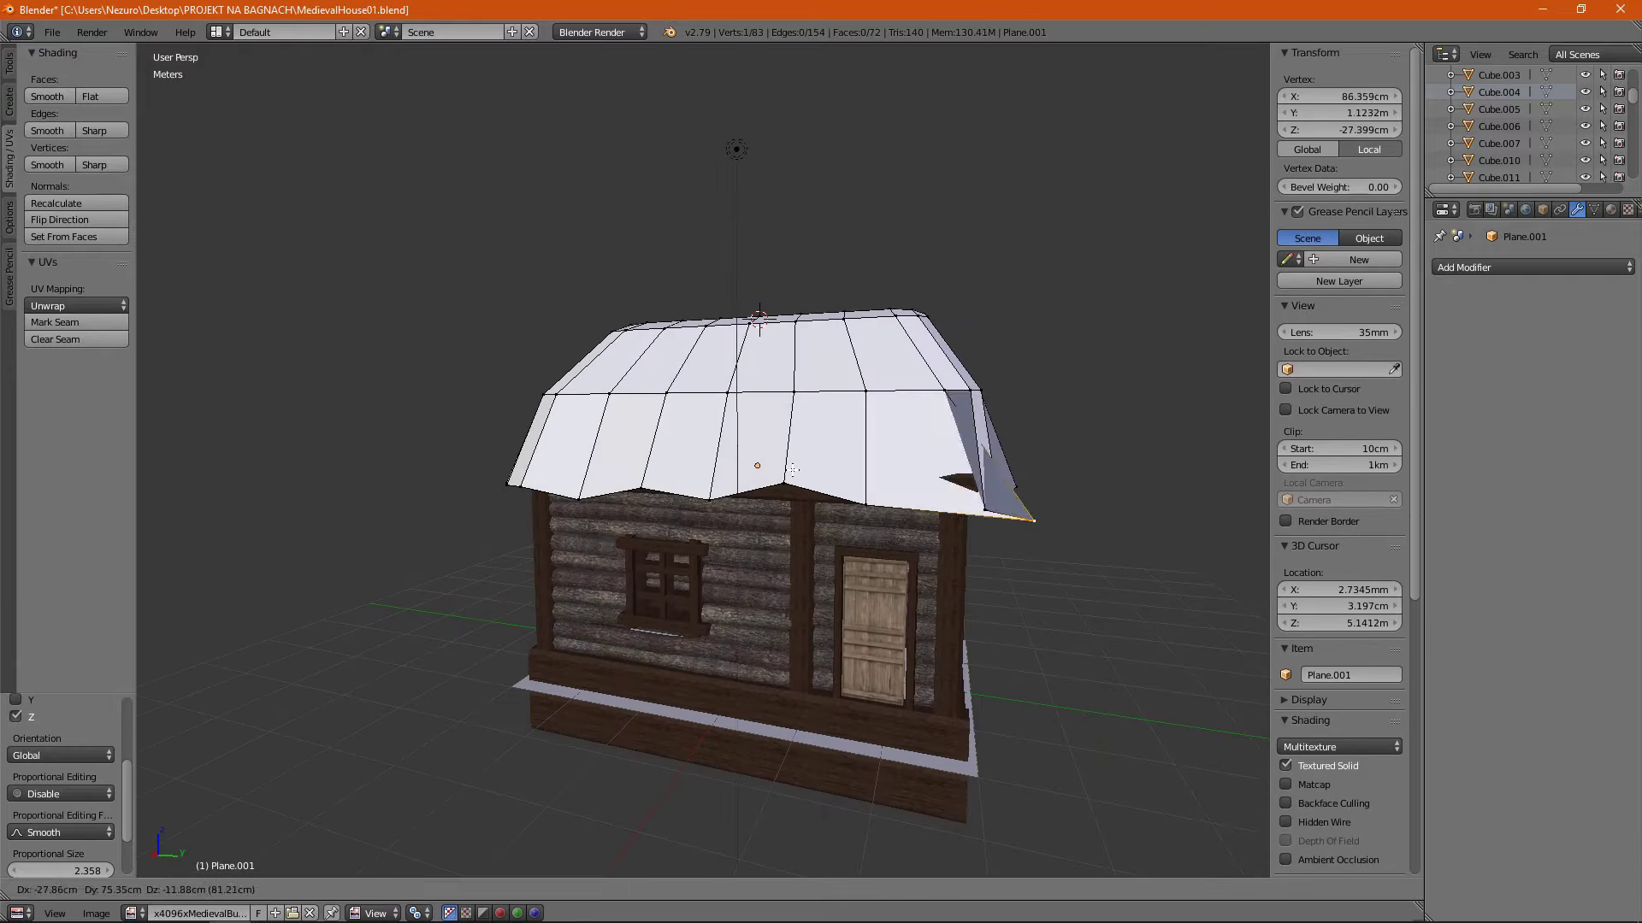
middle_drag(727, 502, 650, 479)
Add centred crosswise loop cuts across the roof.
key(ctrl+r)
click(629, 482)
right_click(628, 481)
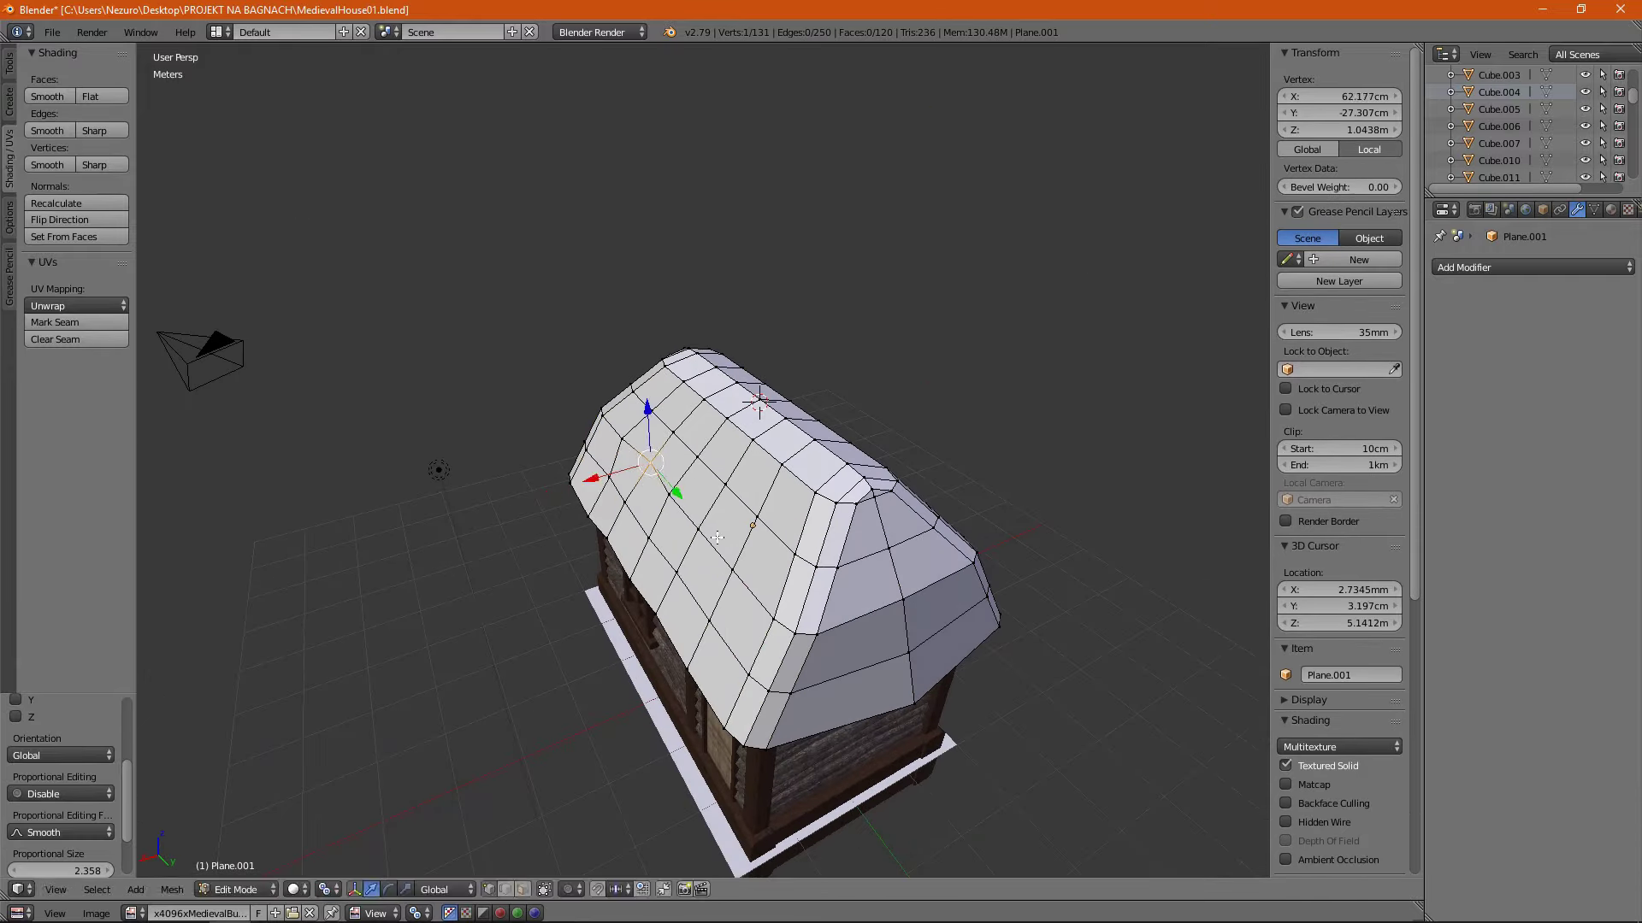
middle_drag(755, 400, 802, 433)
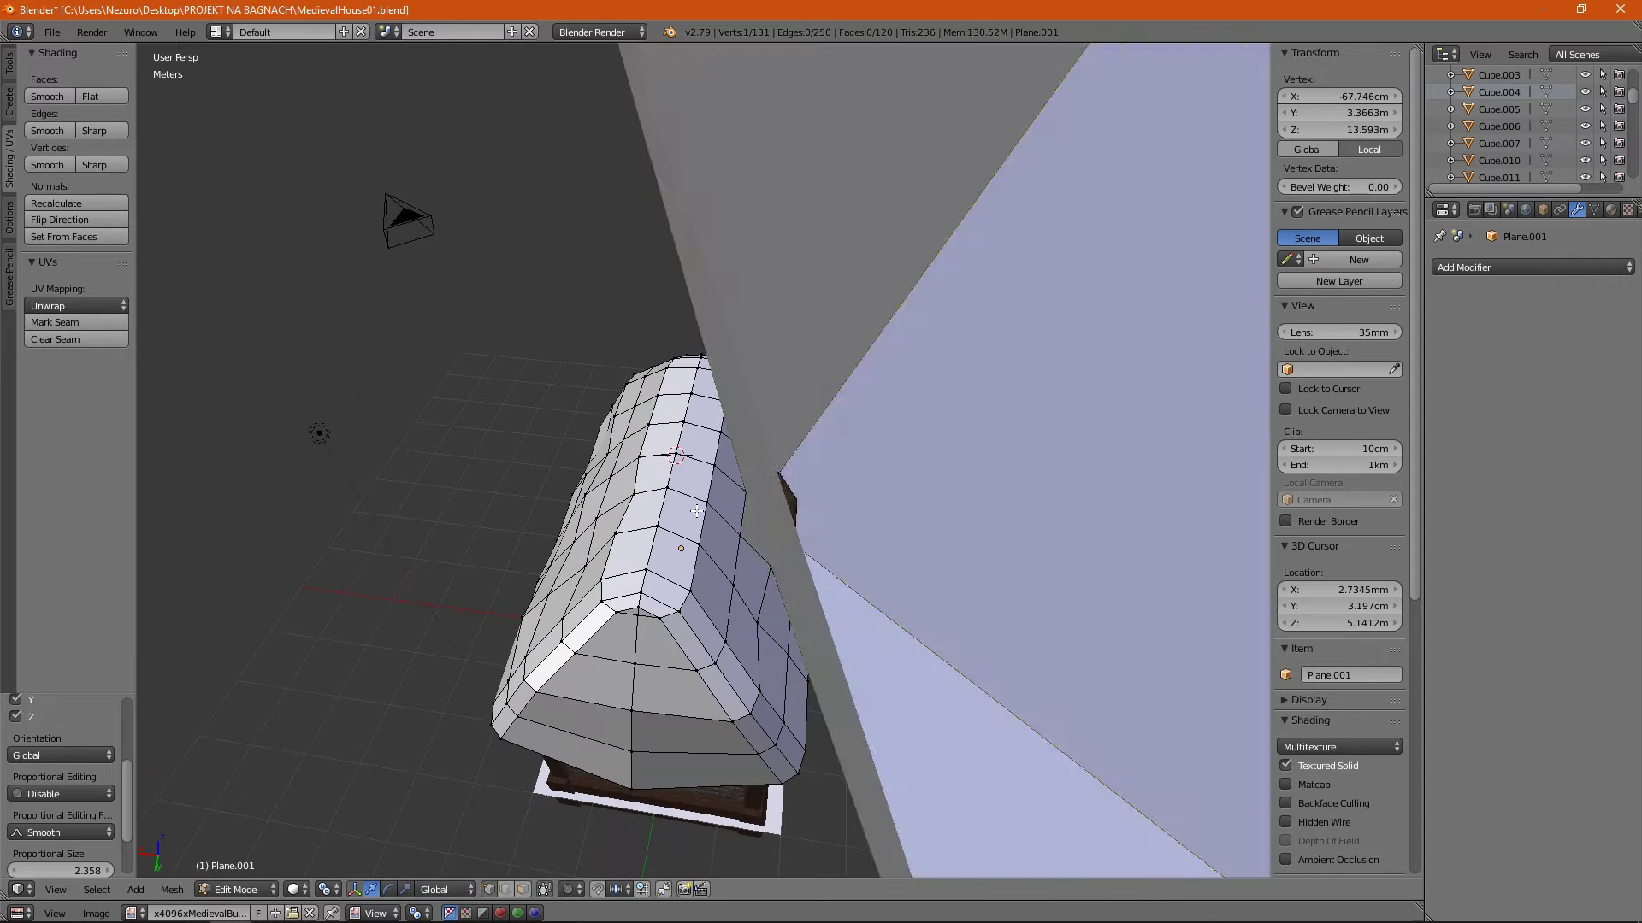
Shift several roof vertices to give the eaves an uneven outline.
right_click(802, 434)
click(783, 559)
middle_drag(782, 559, 821, 684)
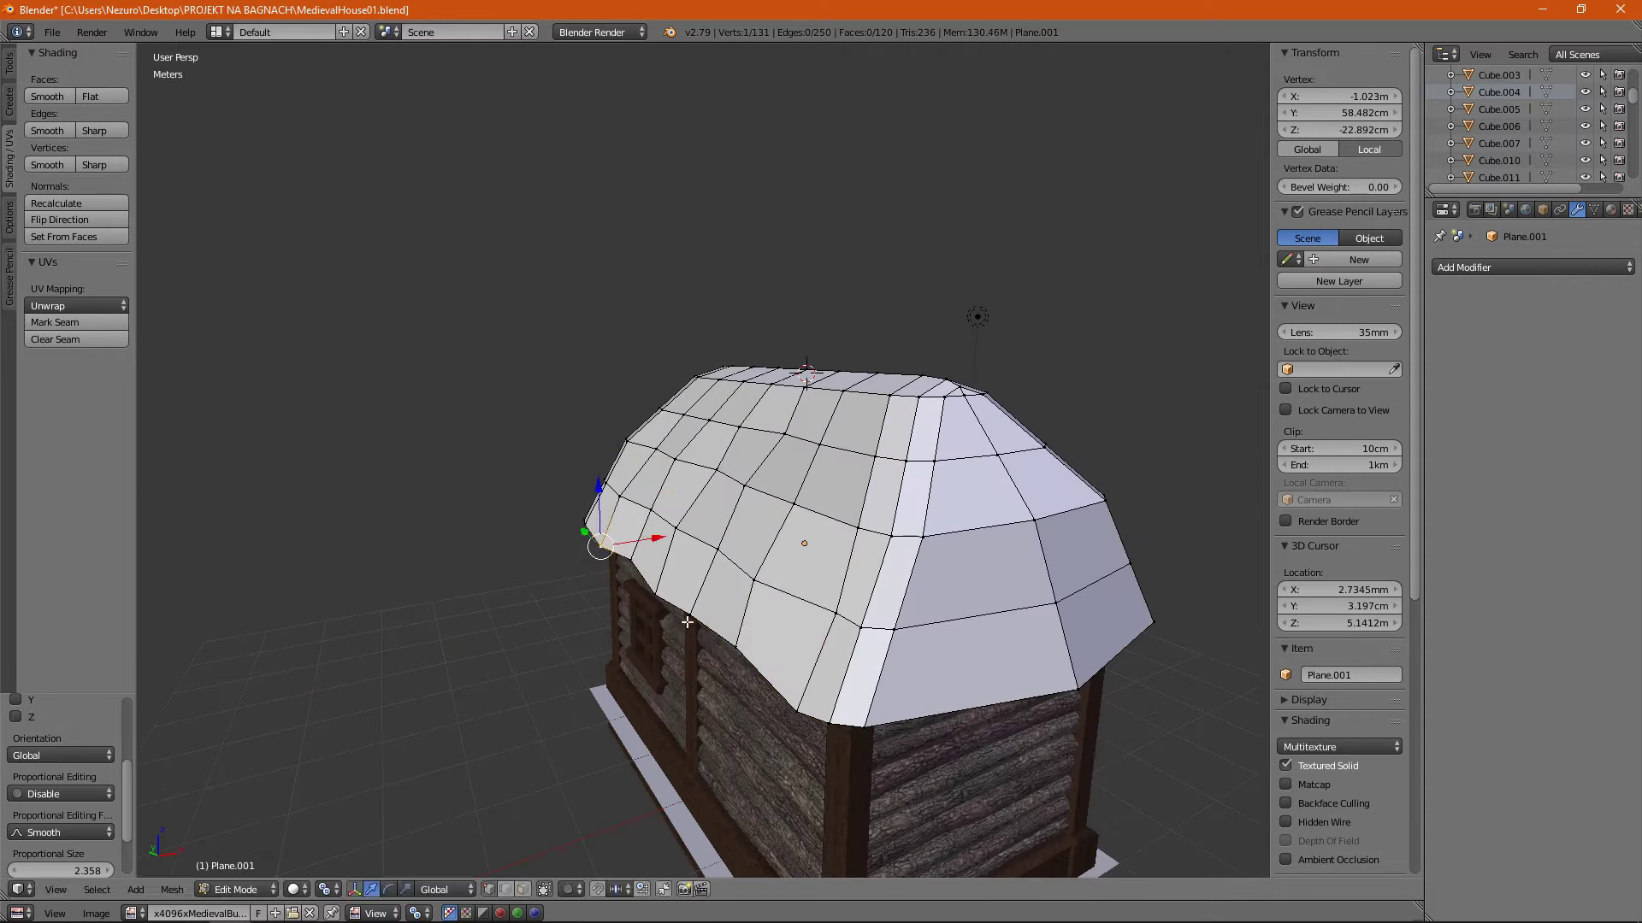
click(738, 661)
mouse_move(738, 661)
middle_down()
mouse_move(684, 619)
mouse_move(811, 558)
mouse_move(743, 504)
mouse_move(571, 489)
middle_up()
right_click(684, 619)
scroll(684, 619, down, 2)
Try lowering and vertically scaling the roof's lower edge loop, then cancel.
alt+right_click(743, 504)
key(g)
key(z)
click(513, 548)
key(s)
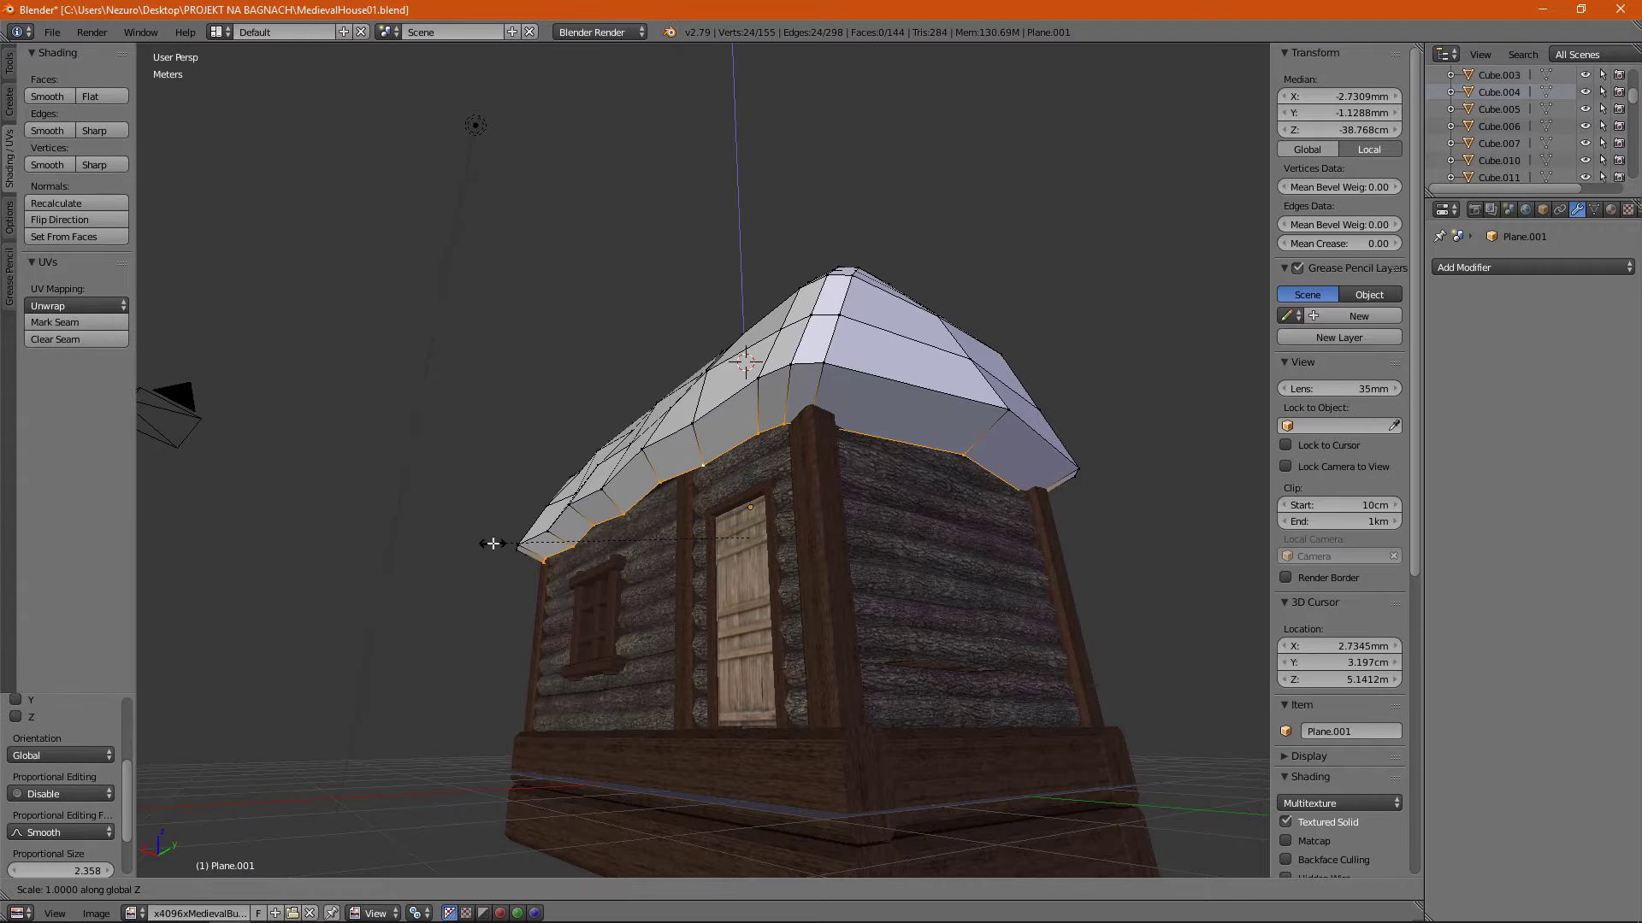
scroll(791, 356, up, 8)
scroll(960, 426, down, 3)
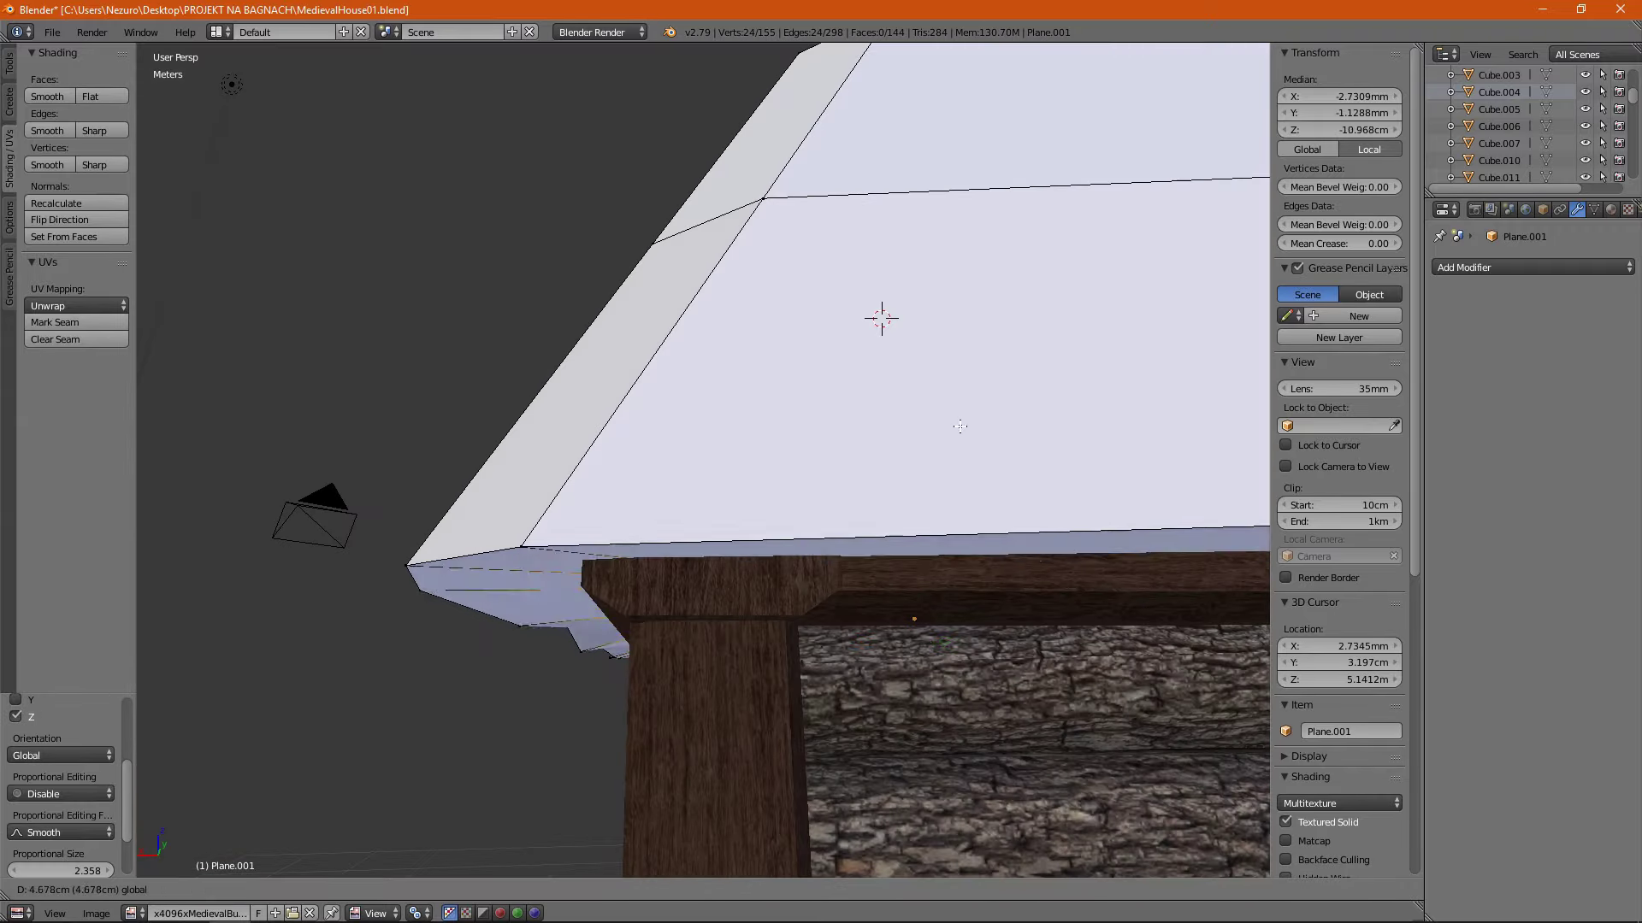
scroll(915, 464, down, 6)
key(Escape)
Move the roof-edge loop vertically into a sagging eave and select an edge beneath it.
middle_drag(769, 513, 312, 621)
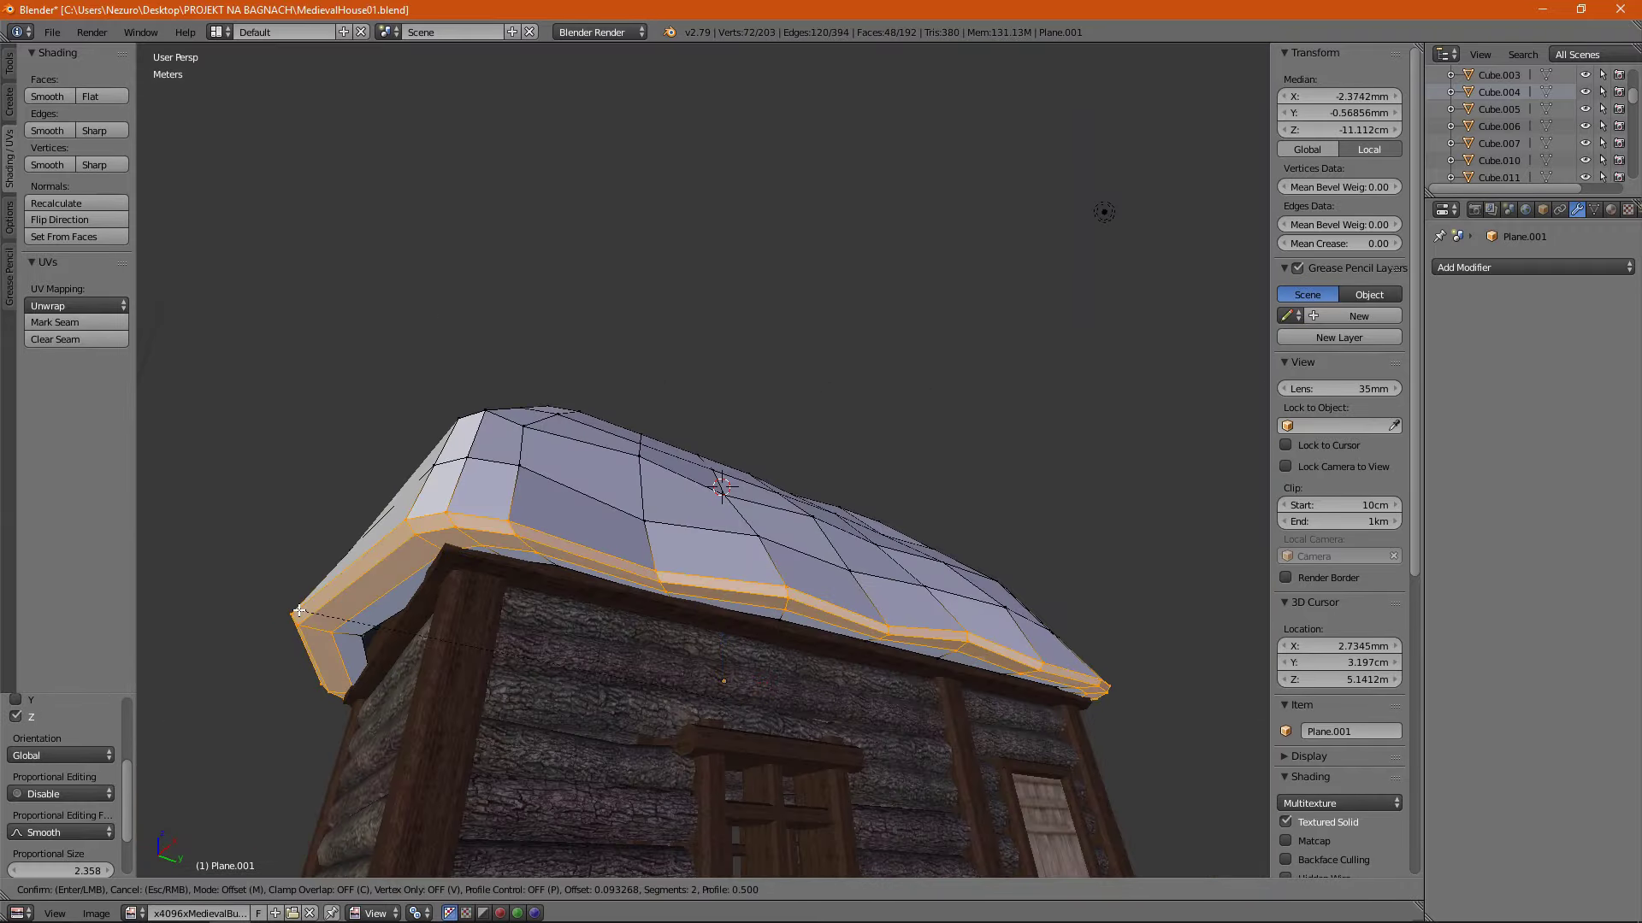
key(Escape)
scroll(422, 593, up, 5)
scroll(667, 632, down, 5)
mouse_move(667, 633)
middle_down()
mouse_move(769, 649)
mouse_move(924, 593)
mouse_move(587, 674)
mouse_move(826, 557)
middle_up()
key(g)
key(z)
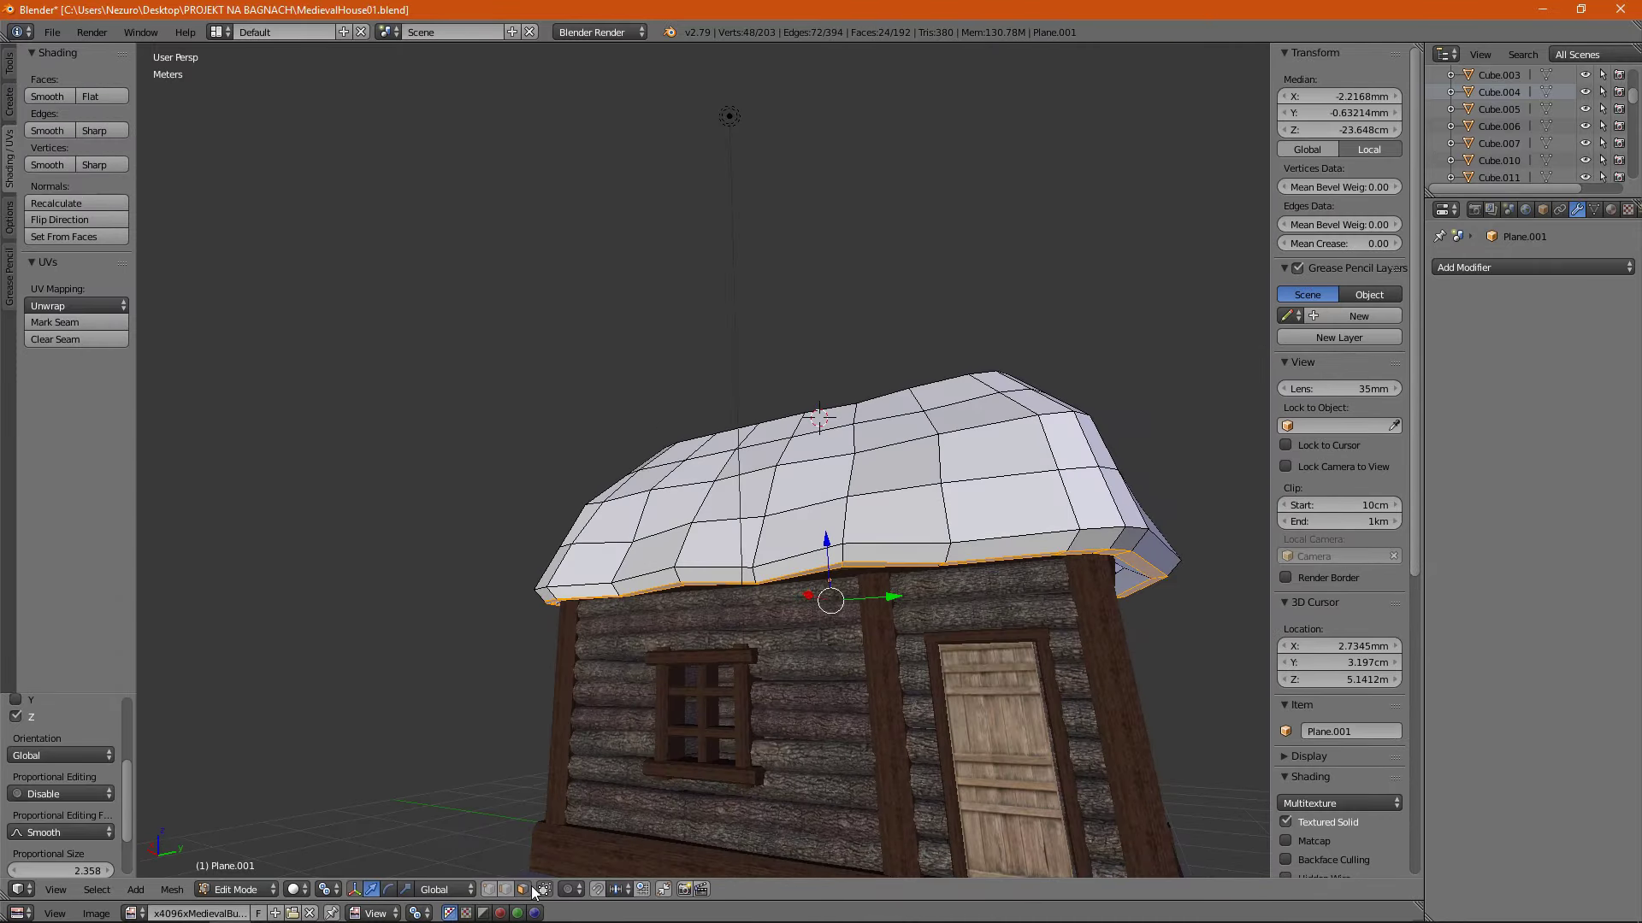
middle_drag(532, 891, 846, 544)
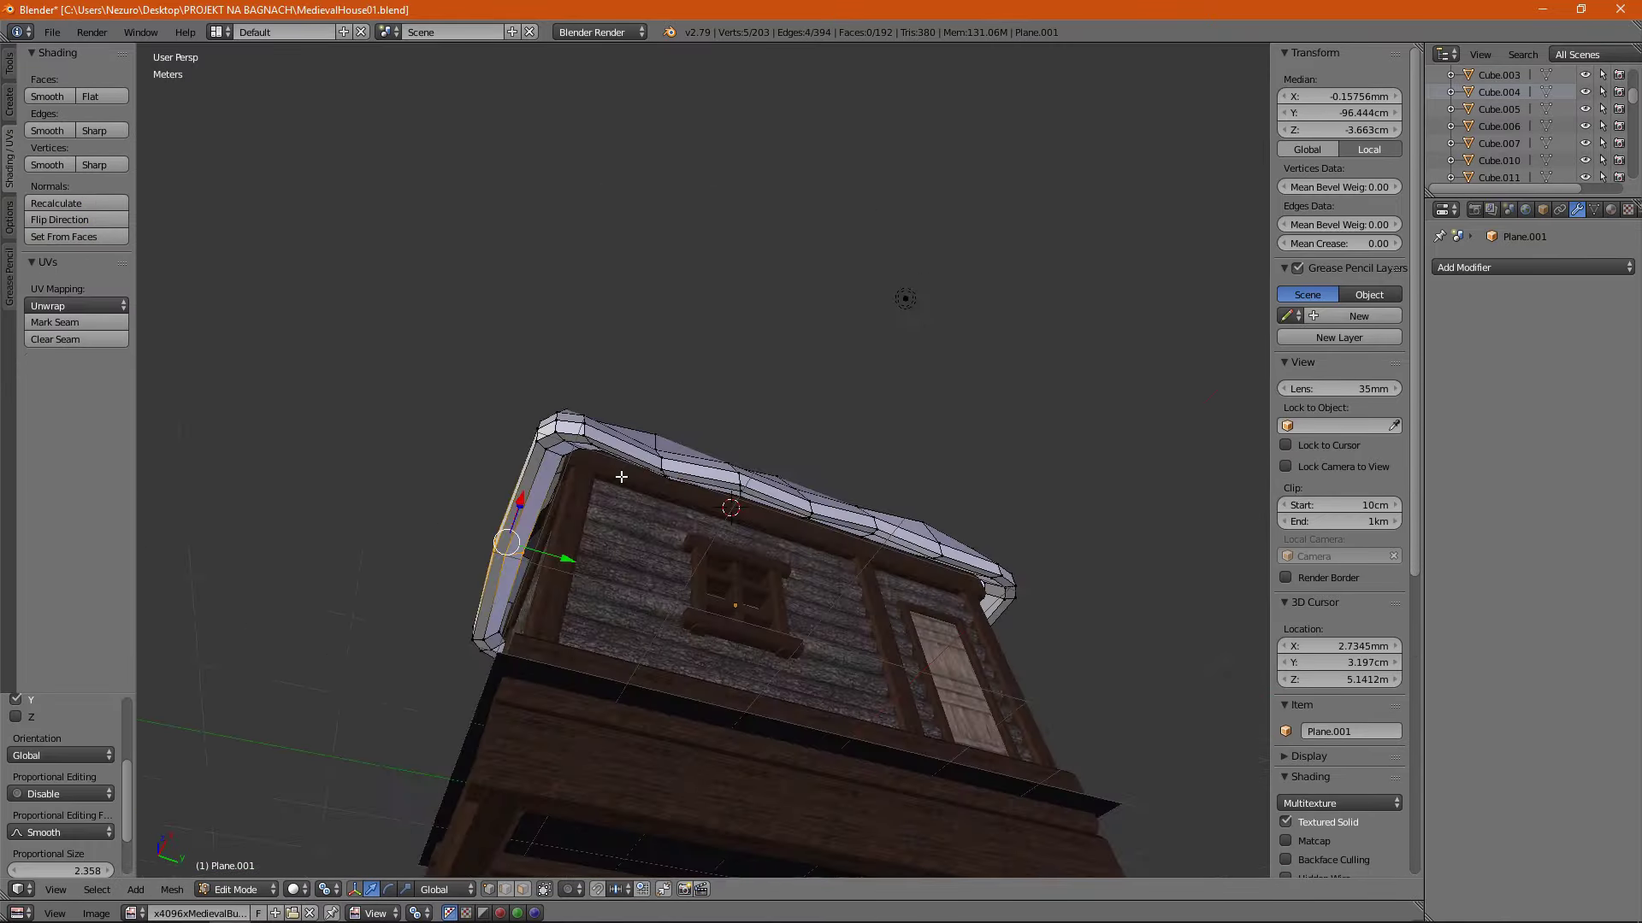
middle_drag(818, 582, 883, 569)
right_click(883, 568)
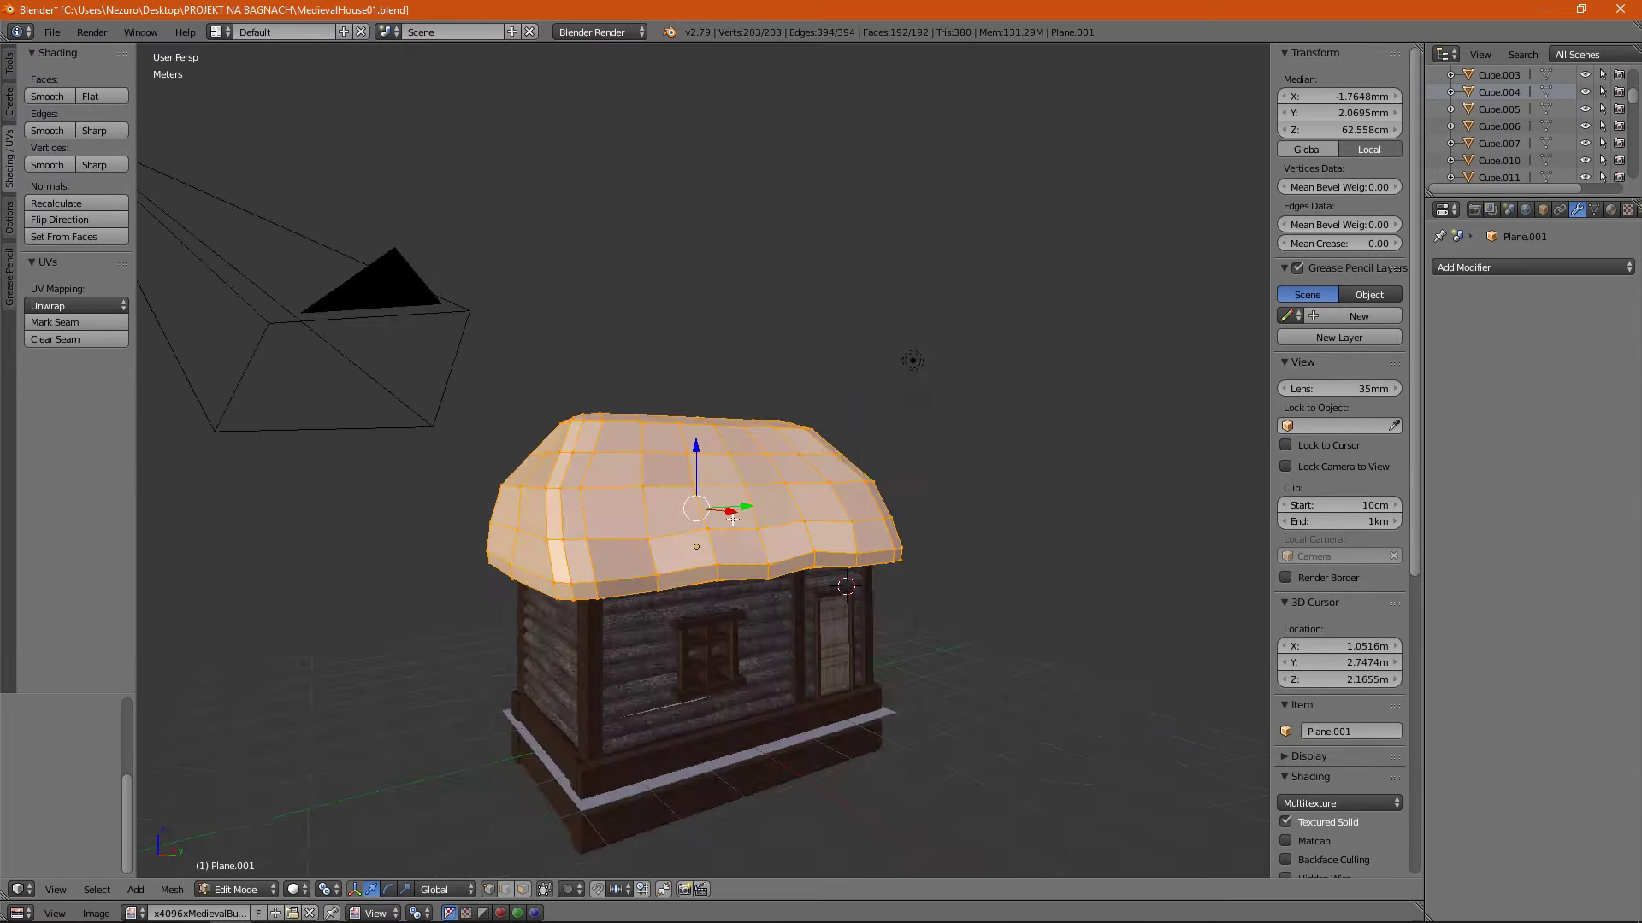
Fit the roof UV island over the straw texture and turn a face band 90°.
scroll(749, 639, up, 8)
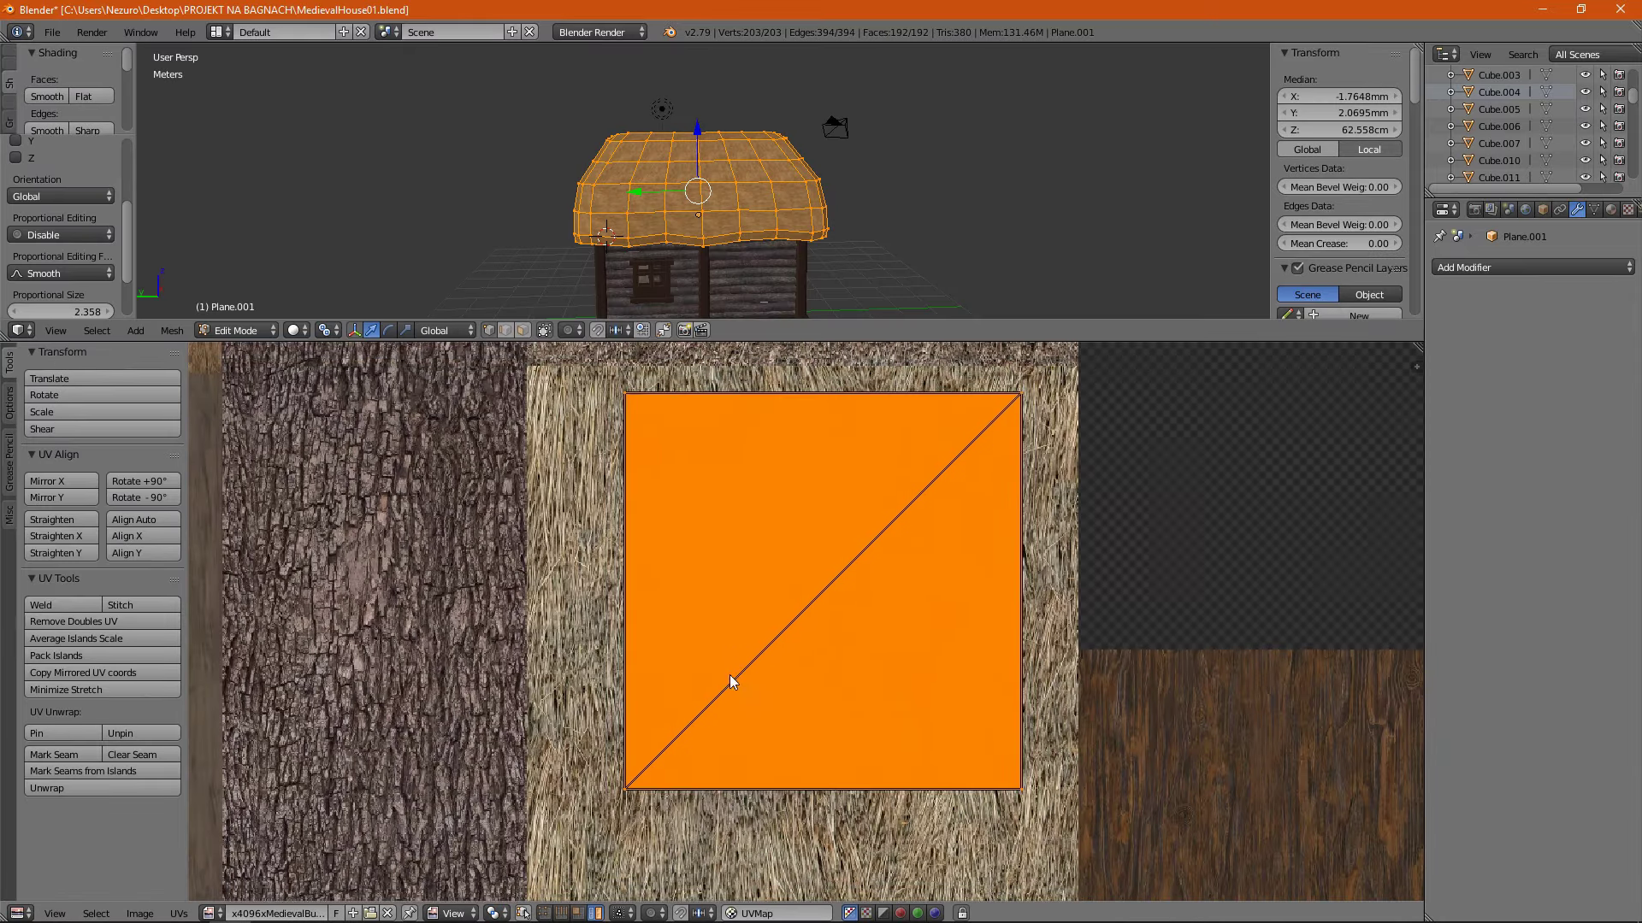
key(Escape)
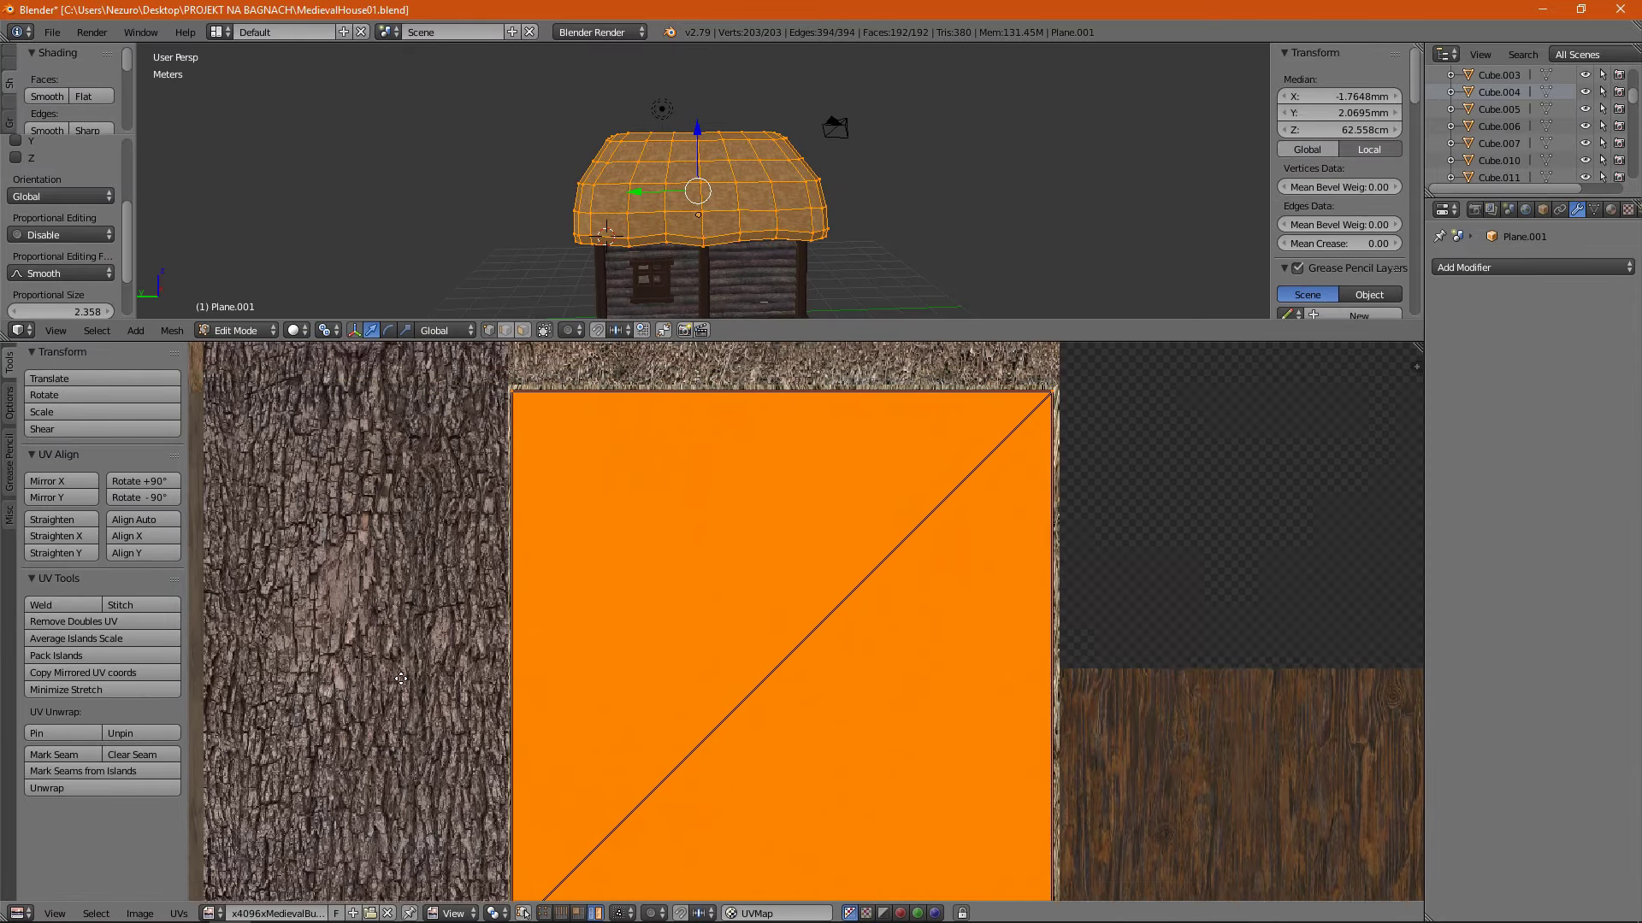
scroll(697, 214, up, 5)
alt+right_click(787, 220)
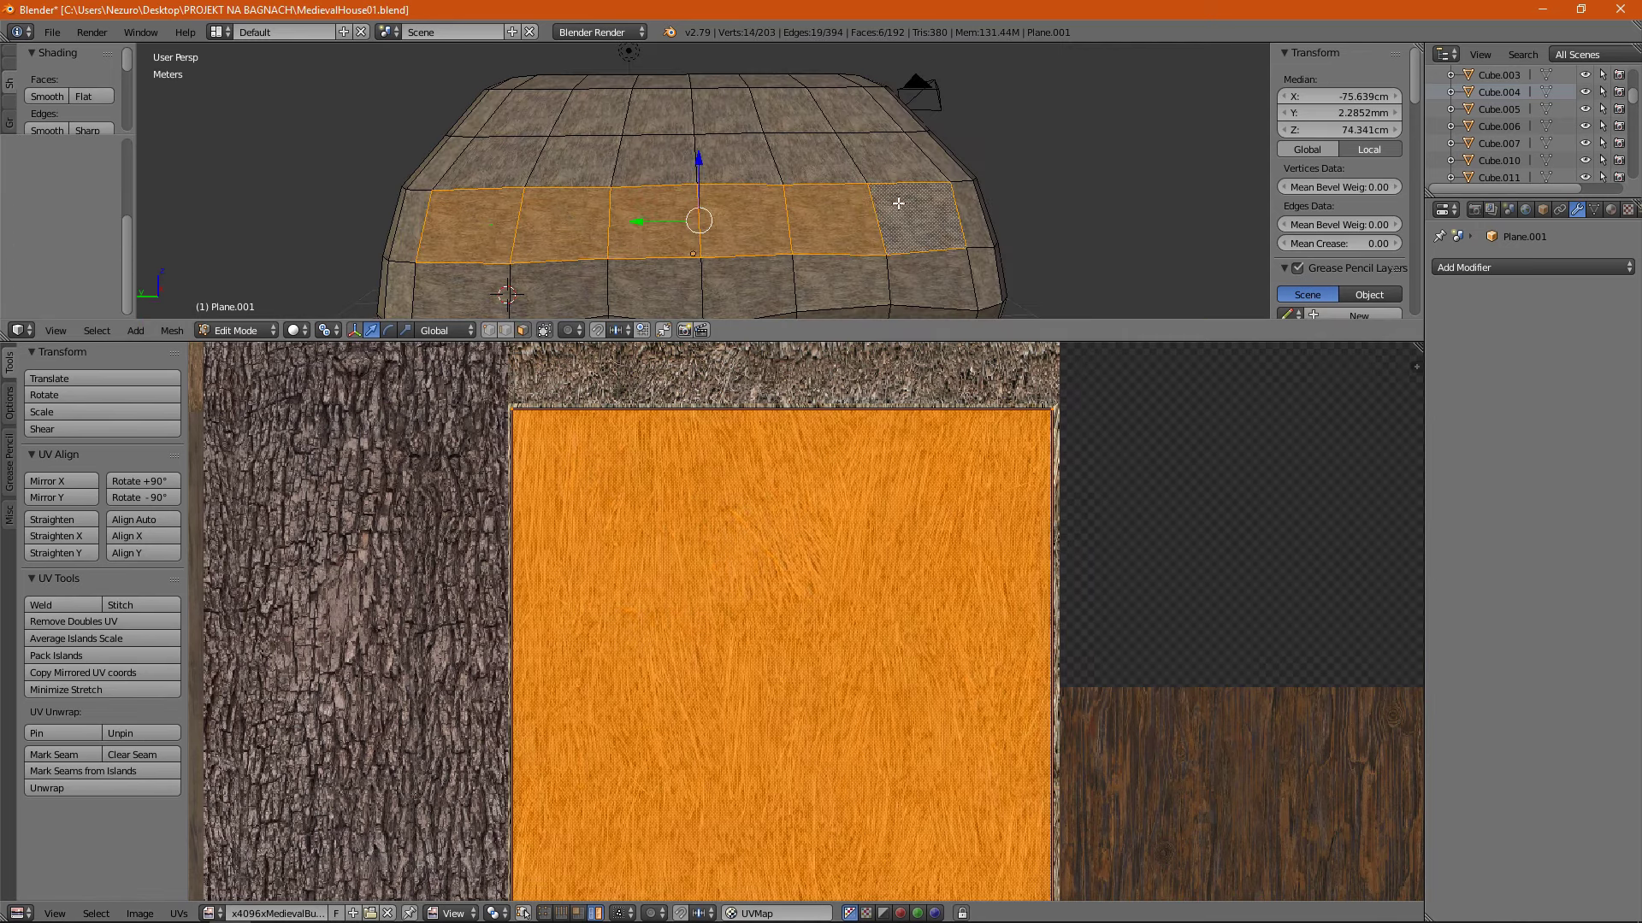
click(387, 582)
text(90)
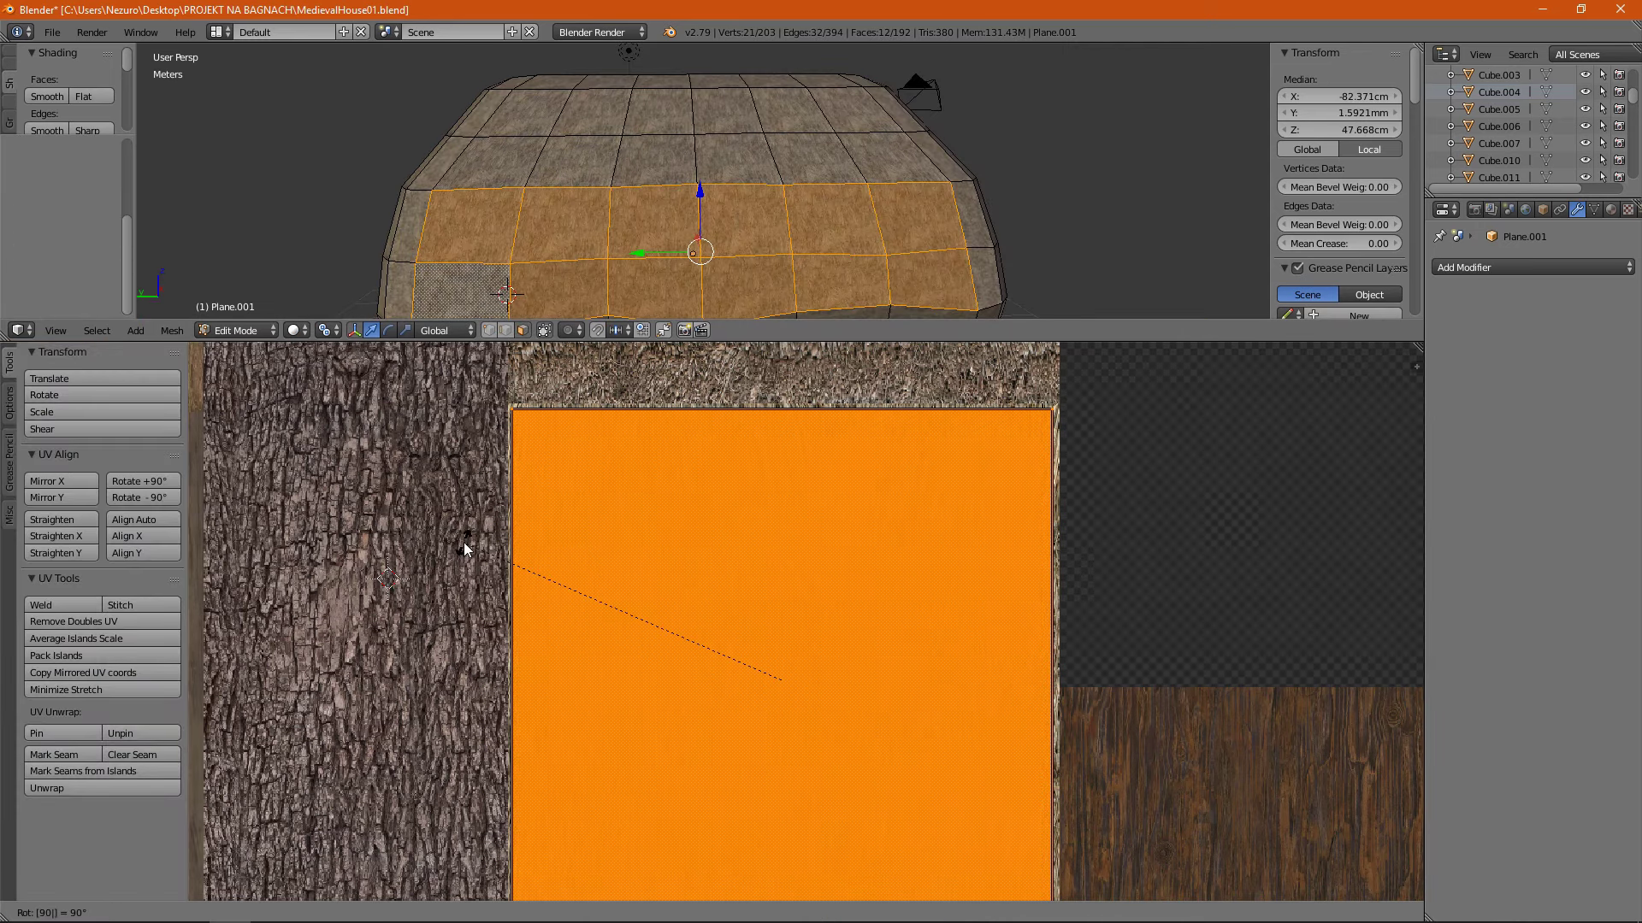
click(466, 547)
scroll(385, 286, down, 3)
key(a)
key(a)
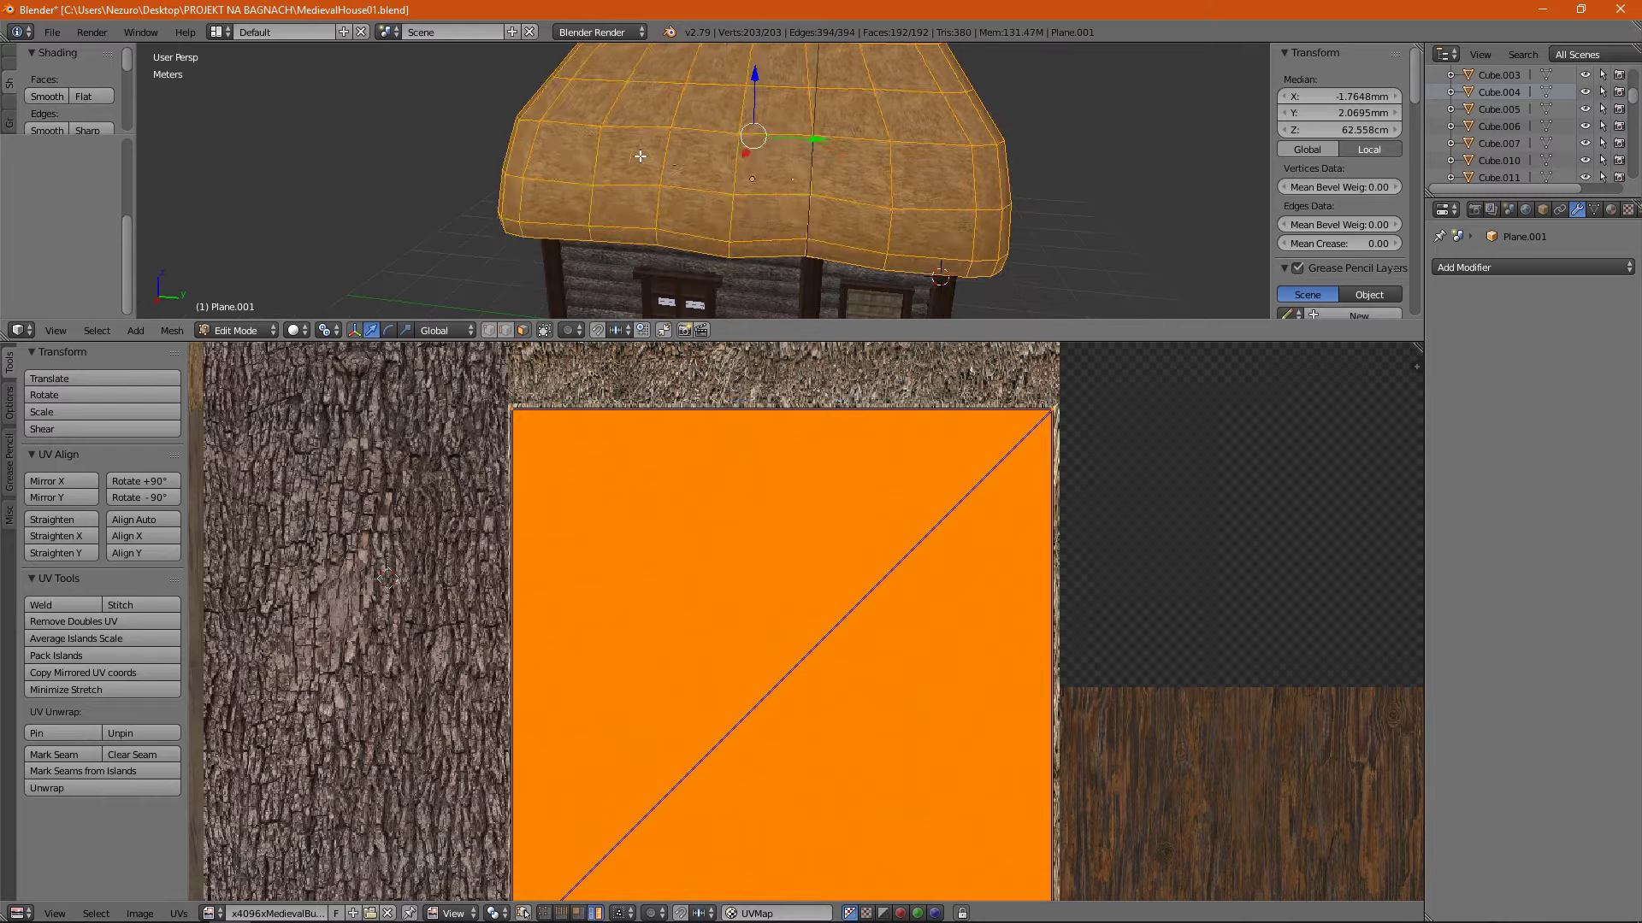
Rotate the straw UVs of a column of top roof faces by 90° (r90).
alt+right_click(641, 155)
middle_drag(641, 156, 650, 256)
drag(688, 340, 692, 598)
middle_drag(855, 342, 1117, 410)
middle_drag(971, 403, 828, 451)
alt+right_click(828, 451)
text(r90)
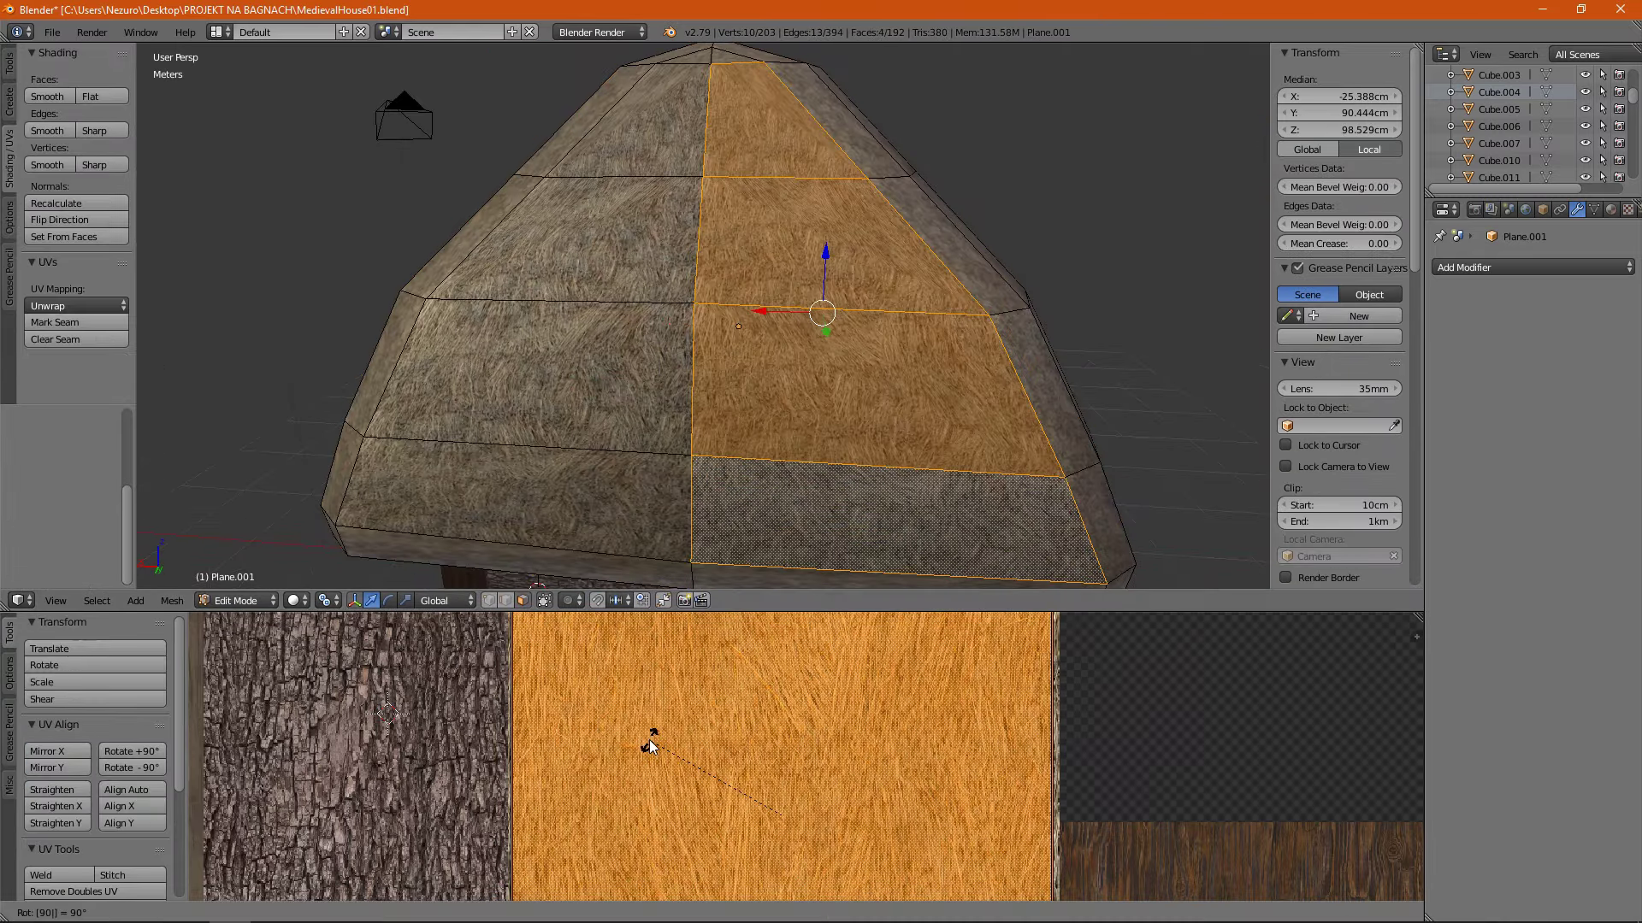
click(650, 747)
scroll(718, 411, down, 2)
Stretch the front eave band's UVs along Y so the straw runs down the eave.
mouse_move(718, 411)
middle_down()
mouse_move(732, 440)
mouse_move(670, 439)
middle_up()
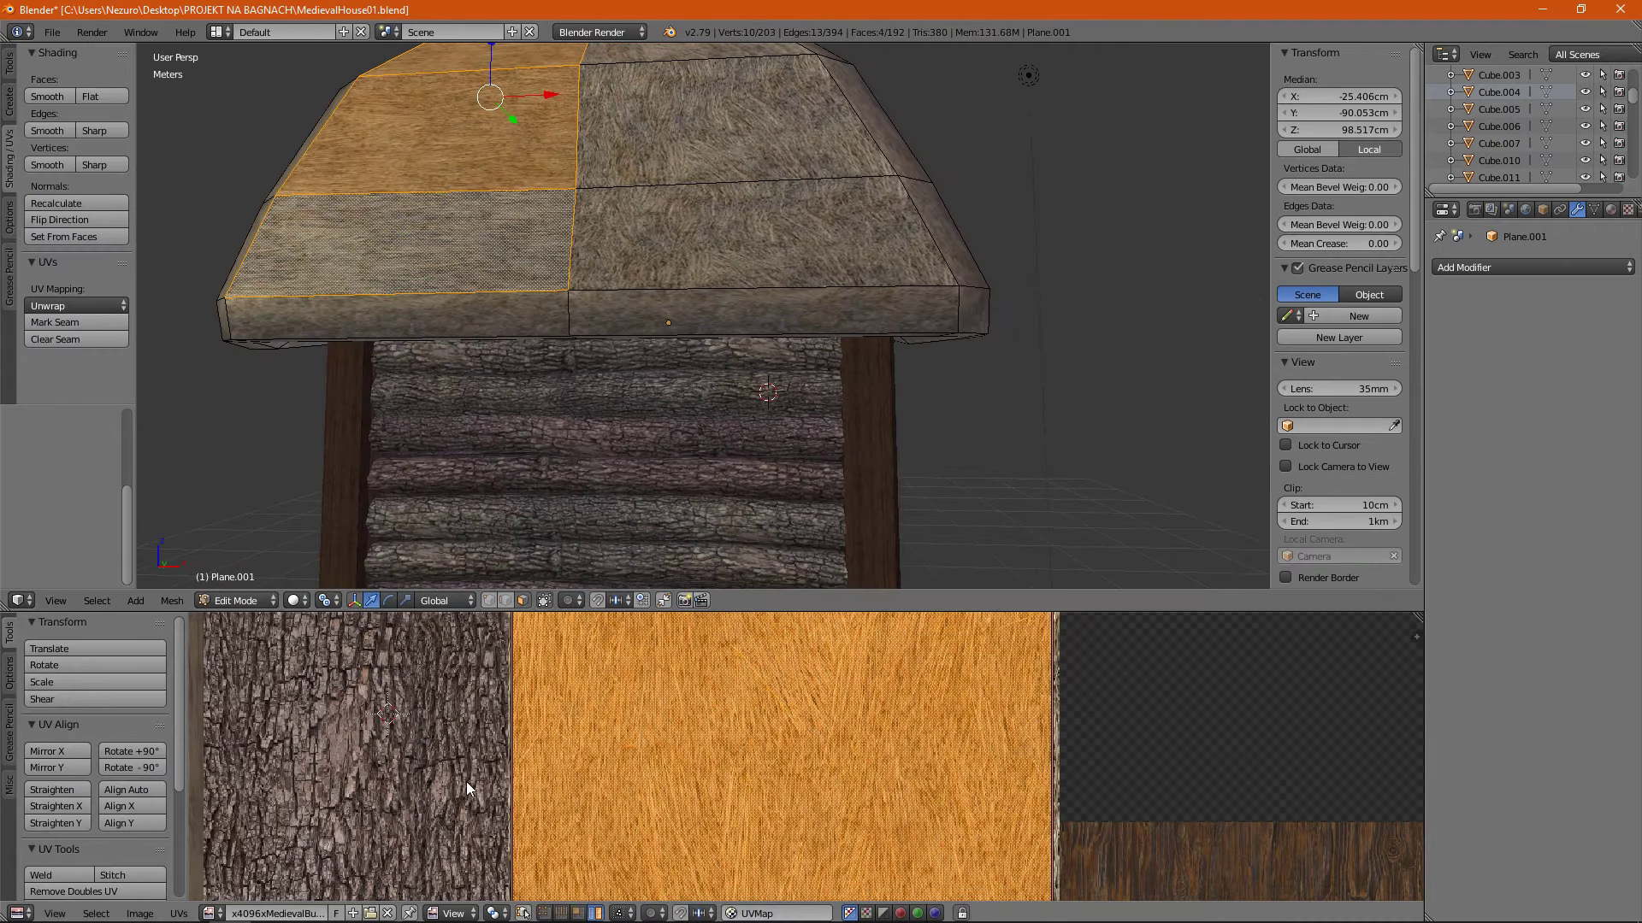
alt+right_click(569, 317)
scroll(684, 770, down, 2)
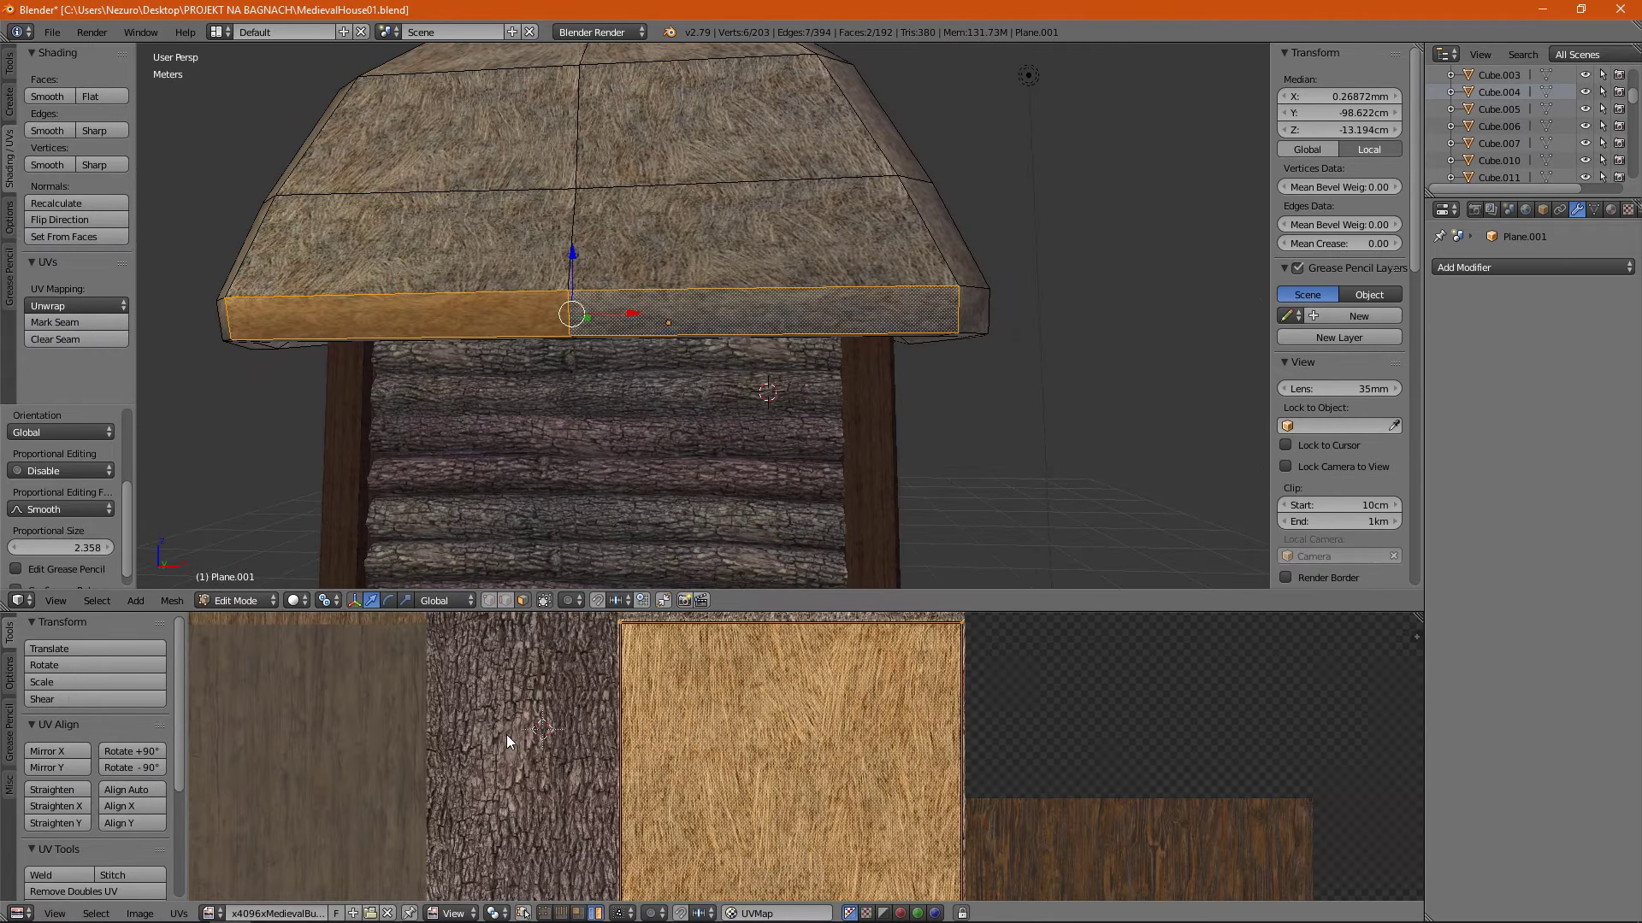
key(s)
key(y)
click(691, 775)
scroll(708, 458, down, 3)
mouse_move(708, 458)
middle_down()
mouse_move(744, 381)
mouse_move(595, 417)
mouse_move(598, 444)
middle_up()
Select the front eave band and its corner faces for further straw adjustment.
alt+right_click(744, 342)
right_click(675, 428)
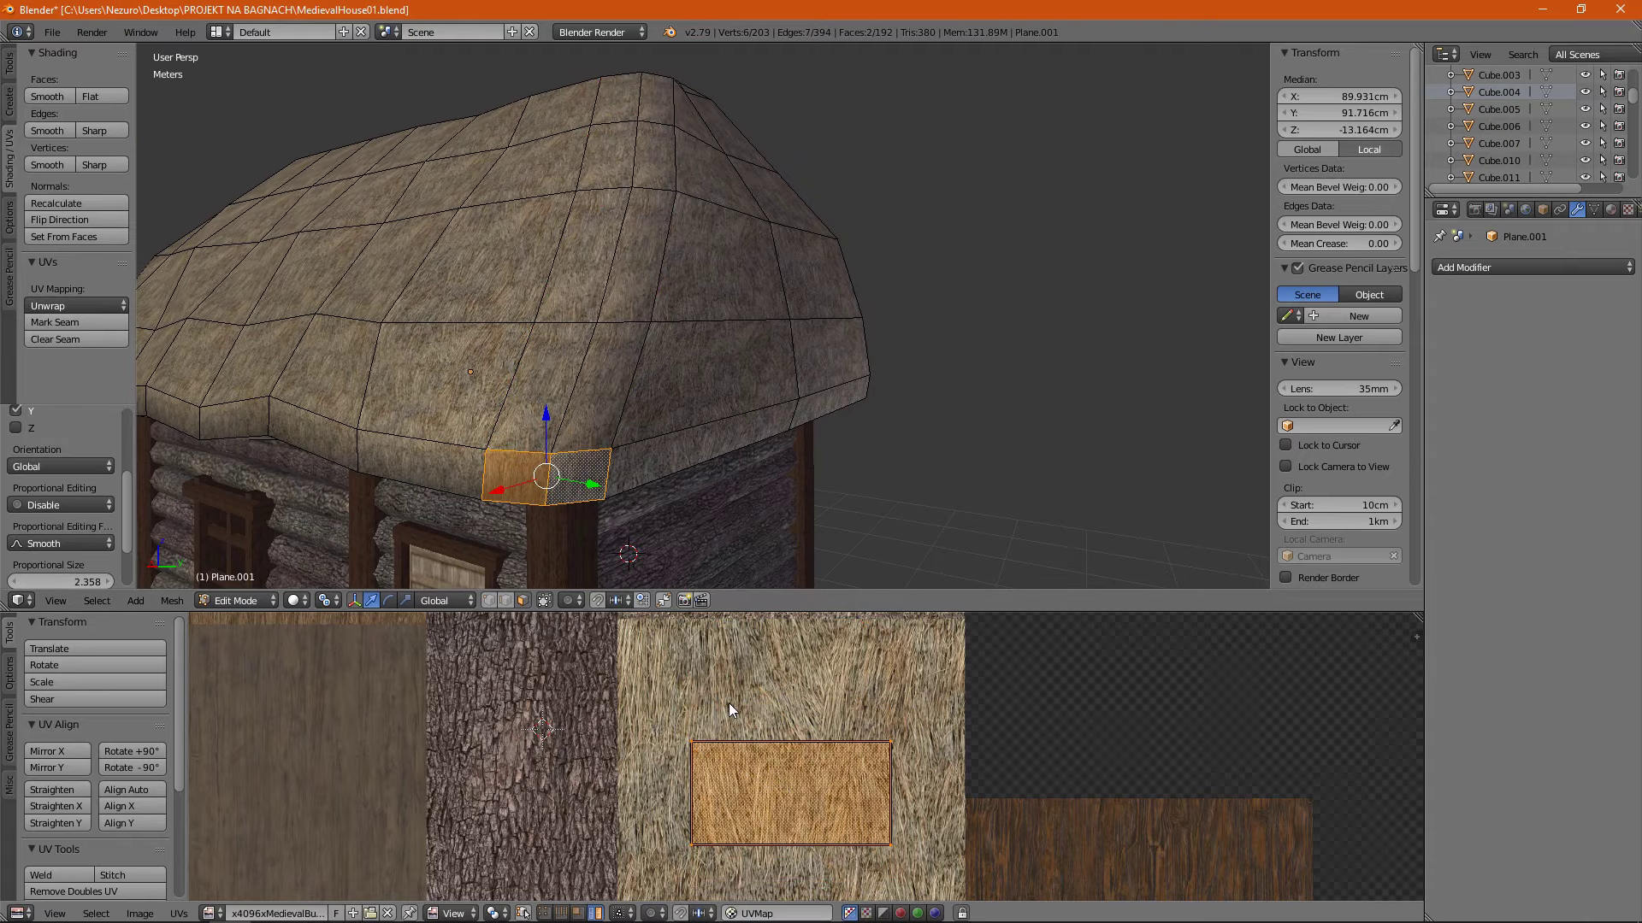
right_click(608, 421)
scroll(546, 413, up, 3)
middle_drag(547, 414, 612, 439)
scroll(324, 456, up, 4)
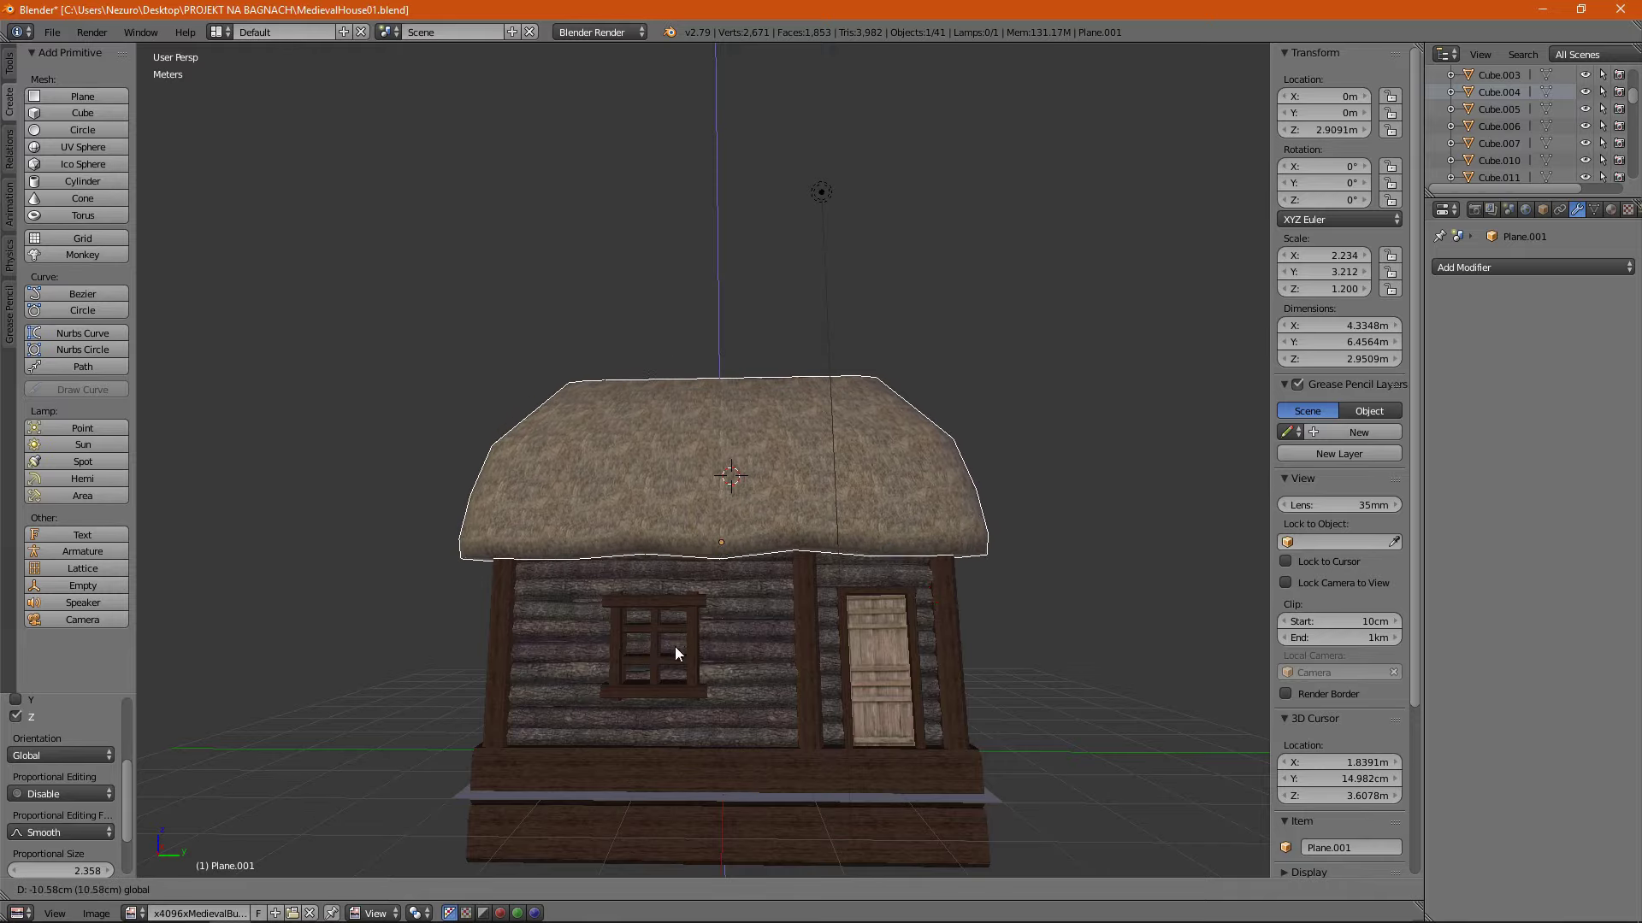
Narrow the roof by scaling it along the X axis.
click(674, 654)
middle_drag(429, 648, 443, 502)
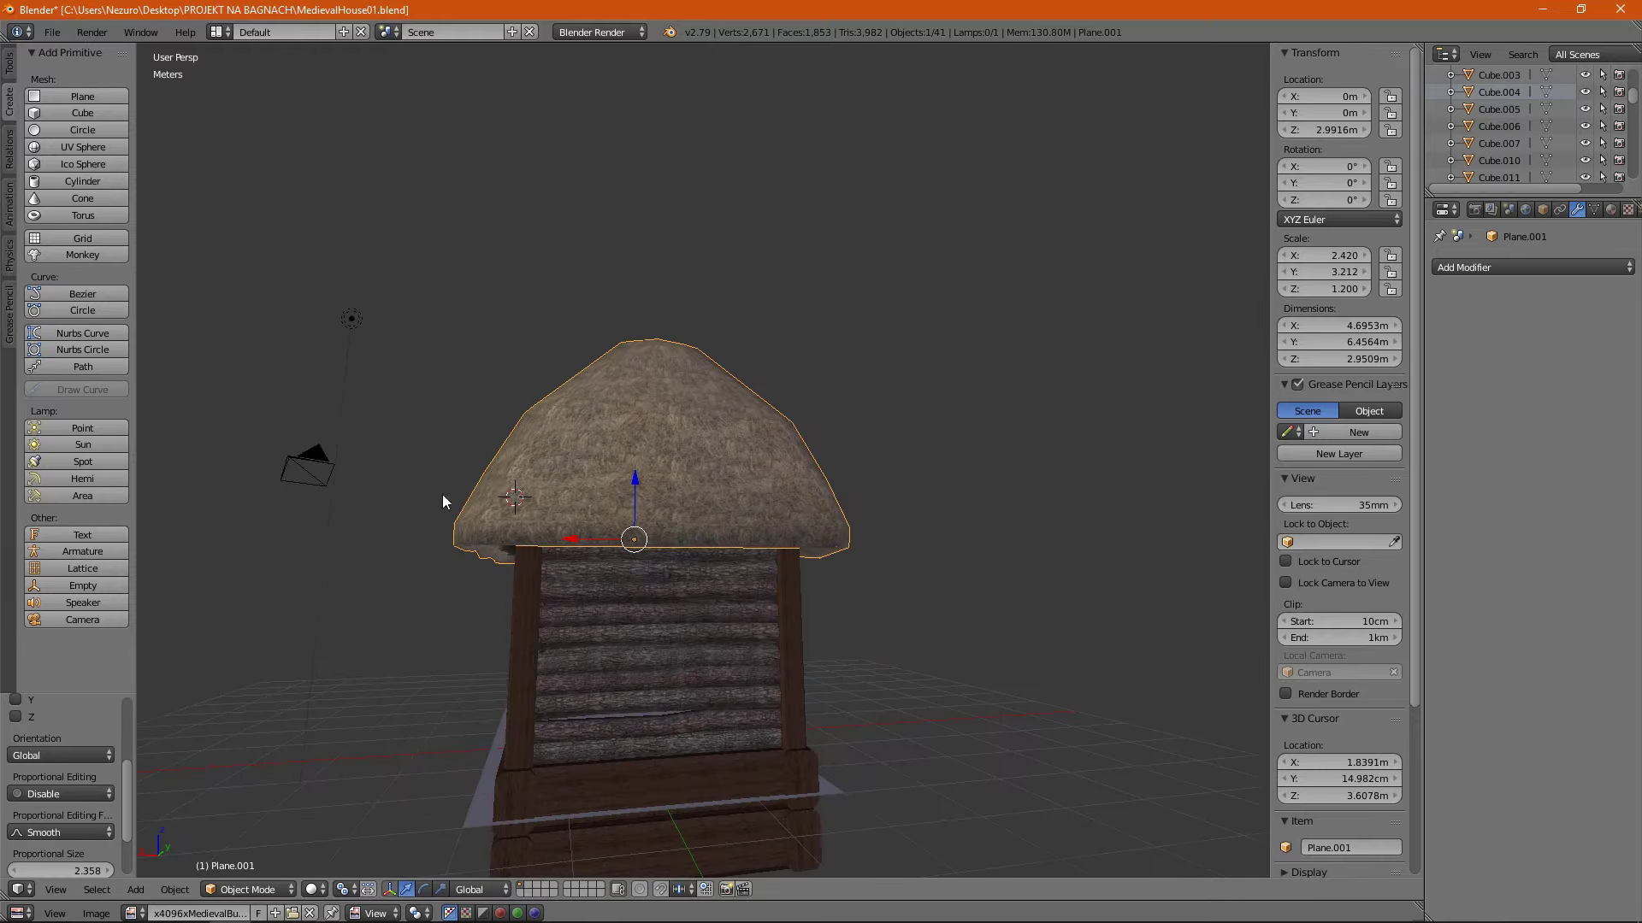
key(s)
key(x)
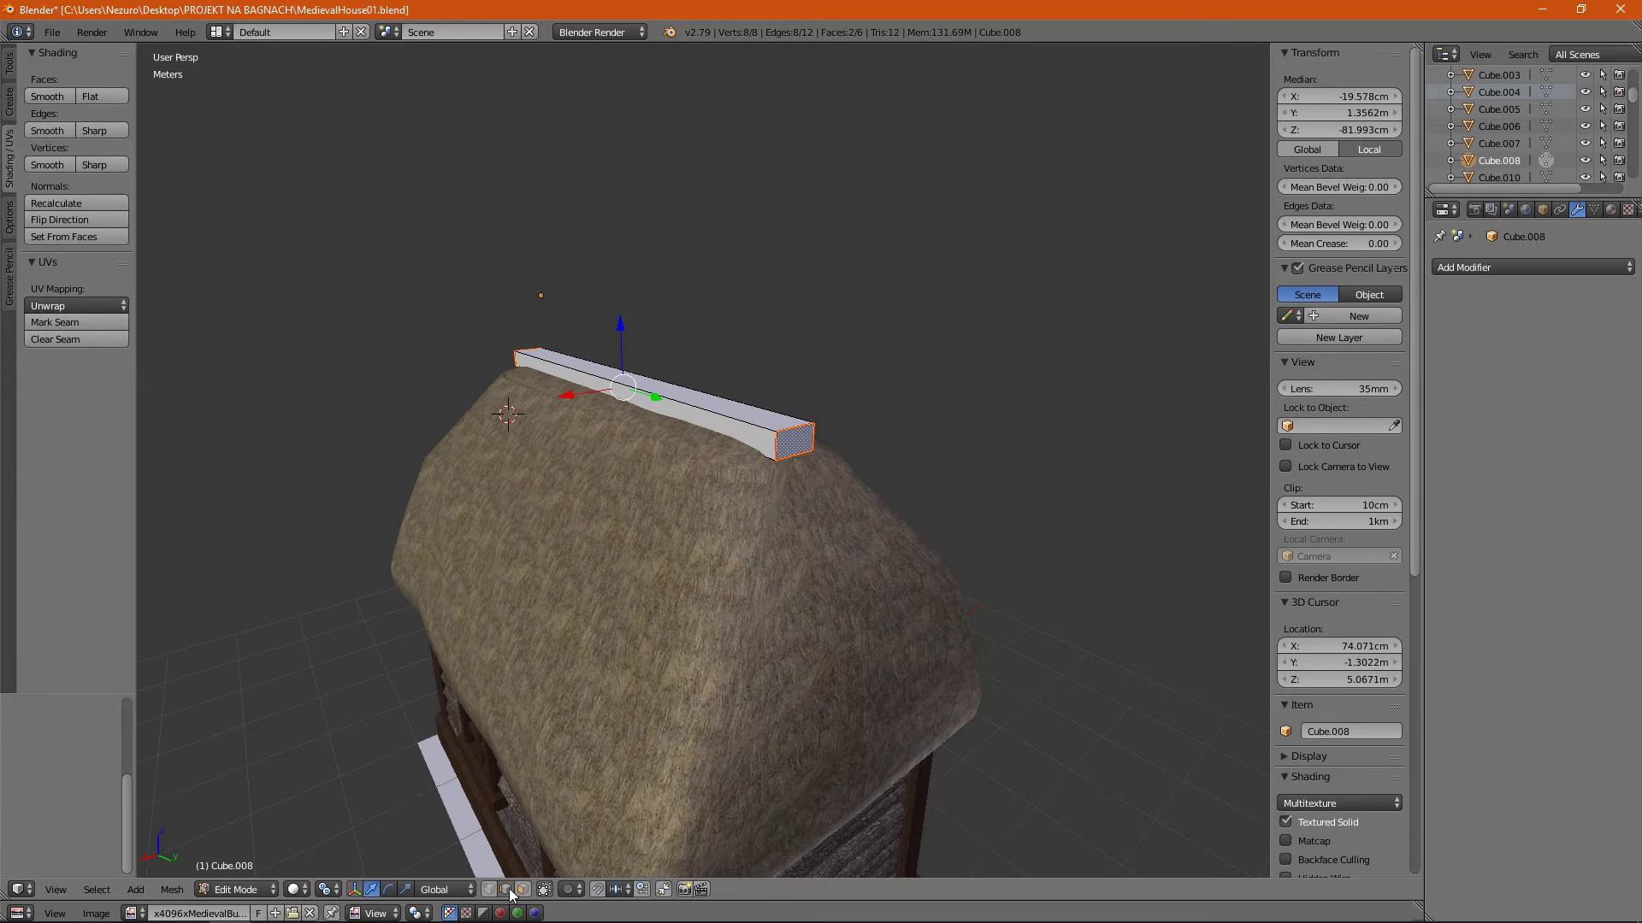
Mark seams on the new ridge beam's mesh for unwrapping.
key(a)
key(u)
click(421, 490)
key(Tab)
key(space)
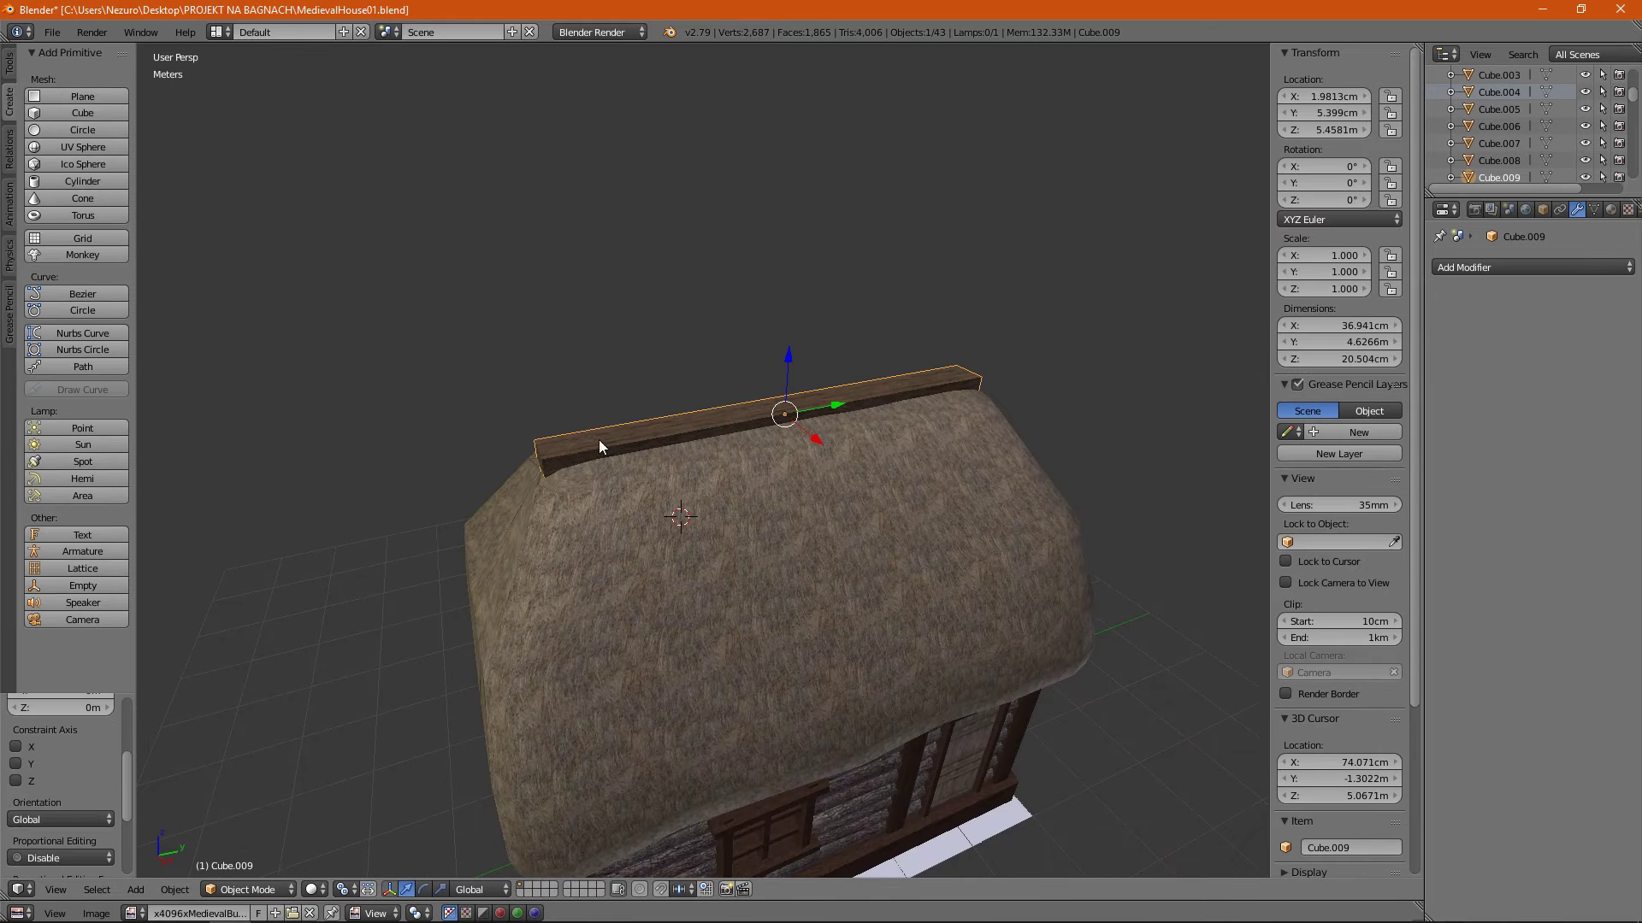
Lower the ridge beam onto the roof, apply its rotation, and add a Mirror modifier.
key(g)
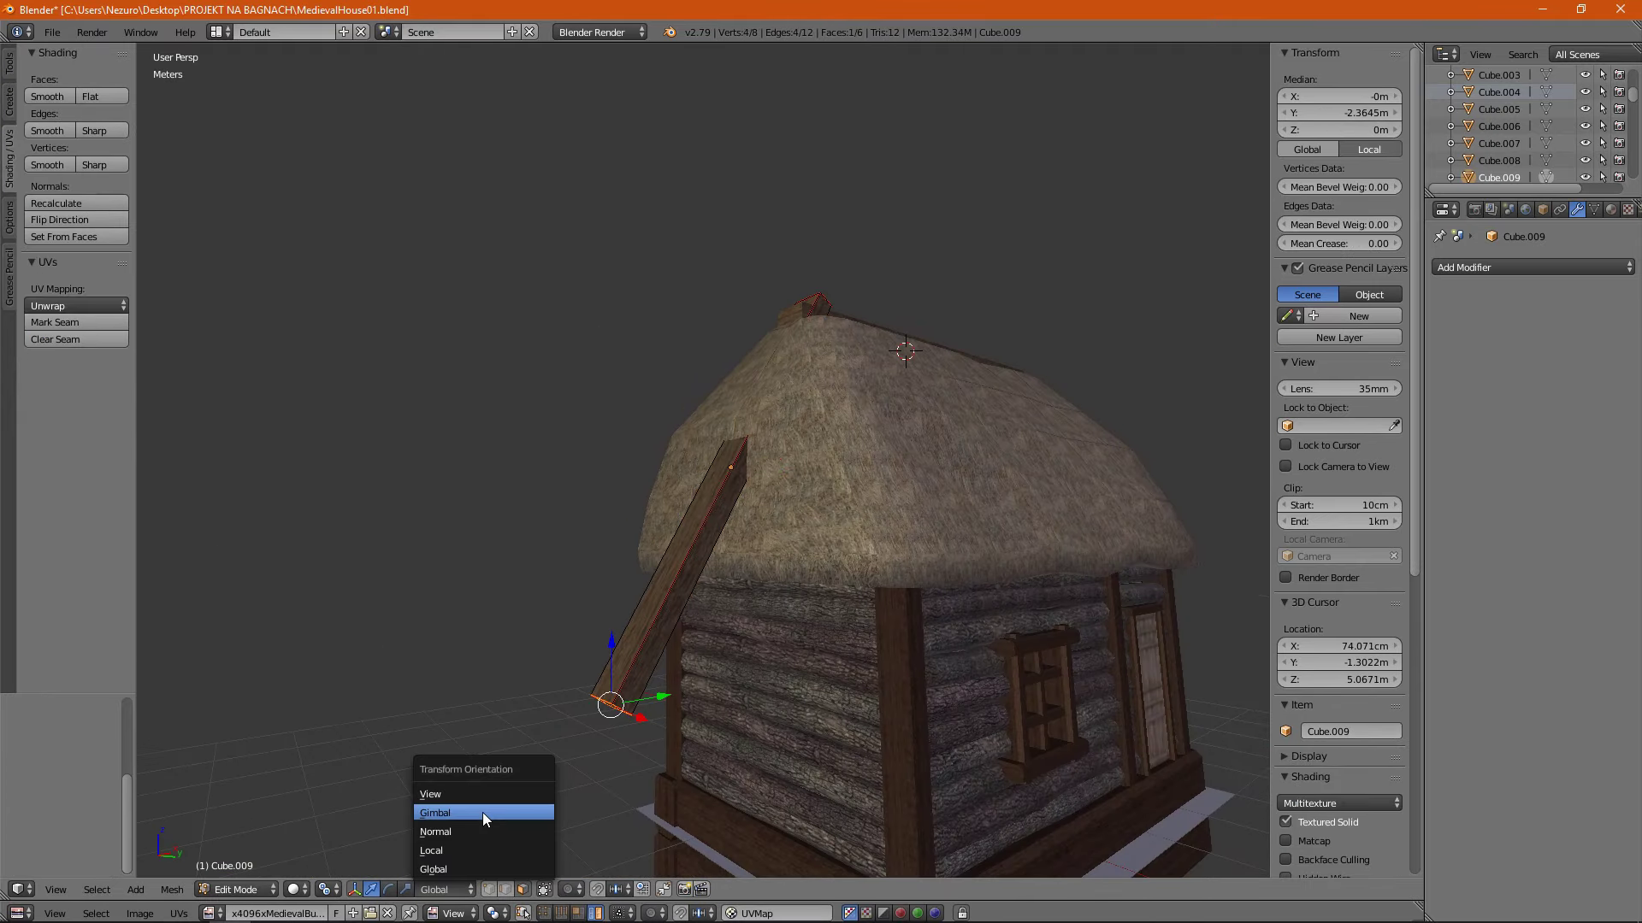
middle_drag(701, 513, 660, 392)
key(Tab)
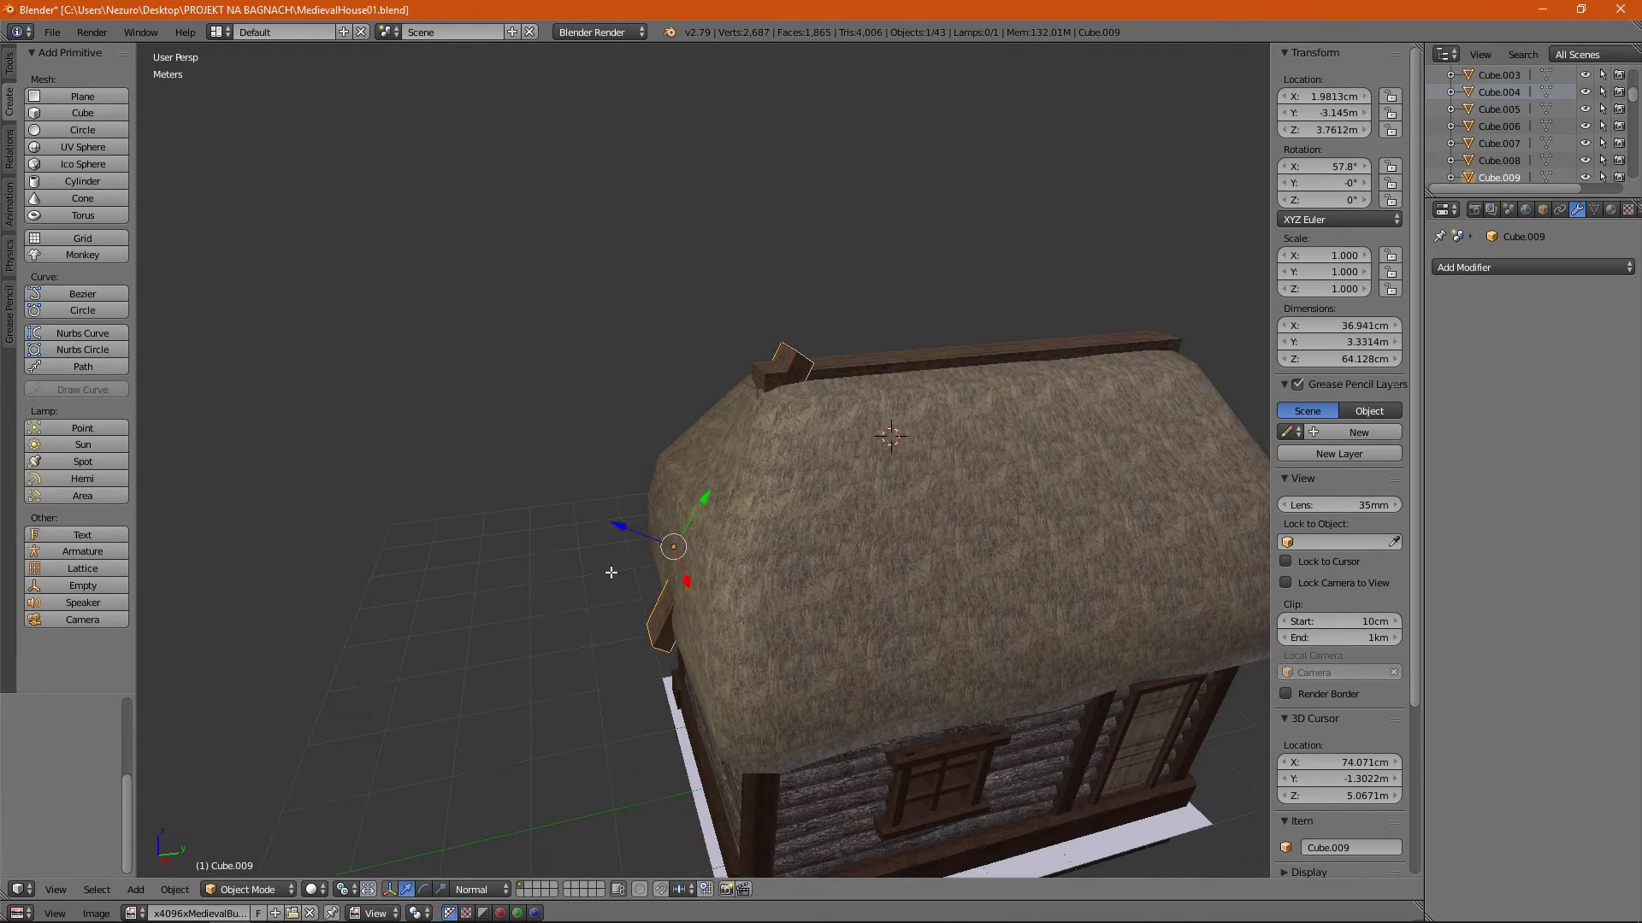
key(ctrl+a)
click(660, 395)
click(1532, 267)
click(1266, 462)
Move the crossbeam's vertices into place at the roof gable.
mouse_move(1000, 428)
middle_down()
mouse_move(650, 383)
mouse_move(1009, 335)
mouse_move(1094, 301)
mouse_move(992, 443)
mouse_move(824, 506)
mouse_move(706, 598)
middle_up()
key(a)
right_click(706, 598)
key(Tab)
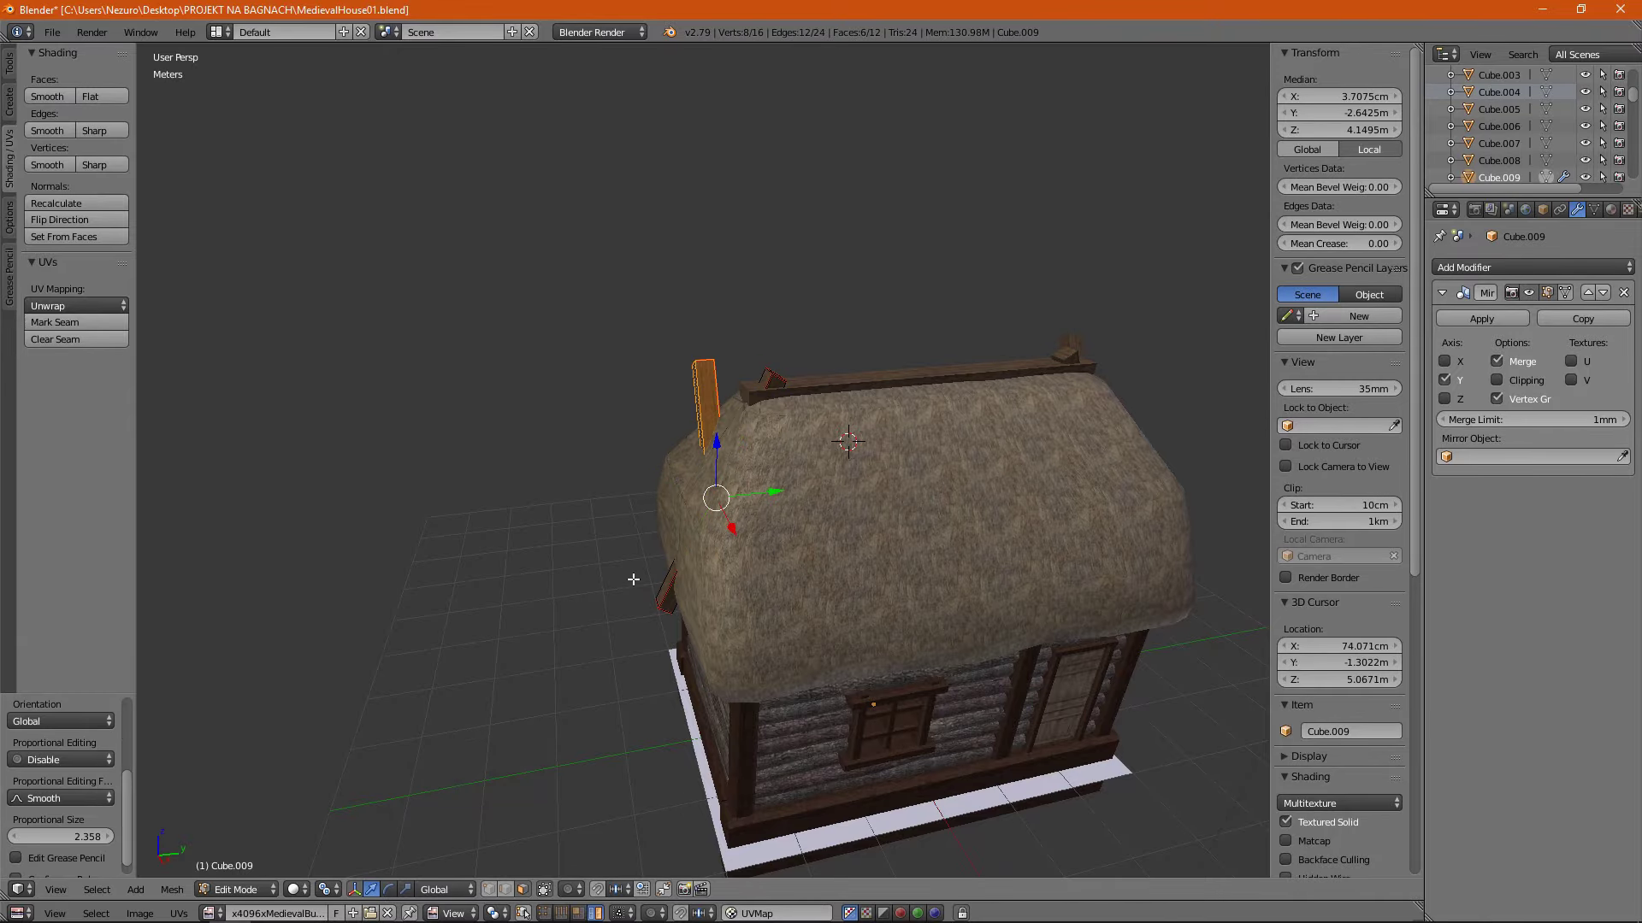
mouse_move(808, 543)
middle_down()
mouse_move(1008, 792)
mouse_move(728, 853)
middle_up()
click(1008, 792)
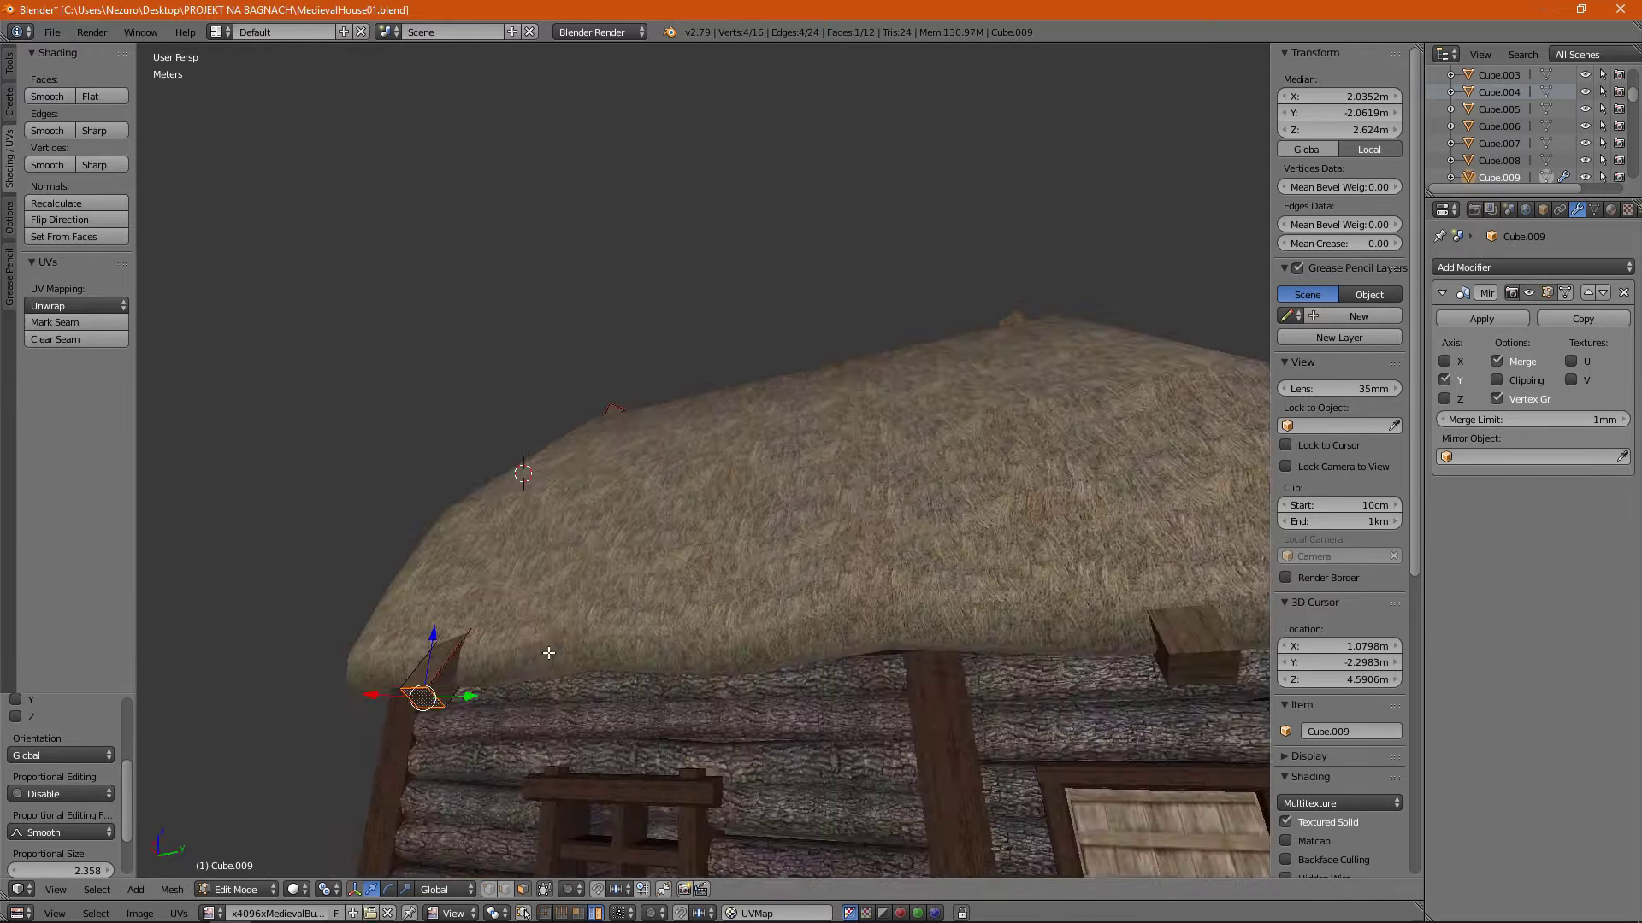
click(663, 778)
middle_drag(663, 778, 761, 795)
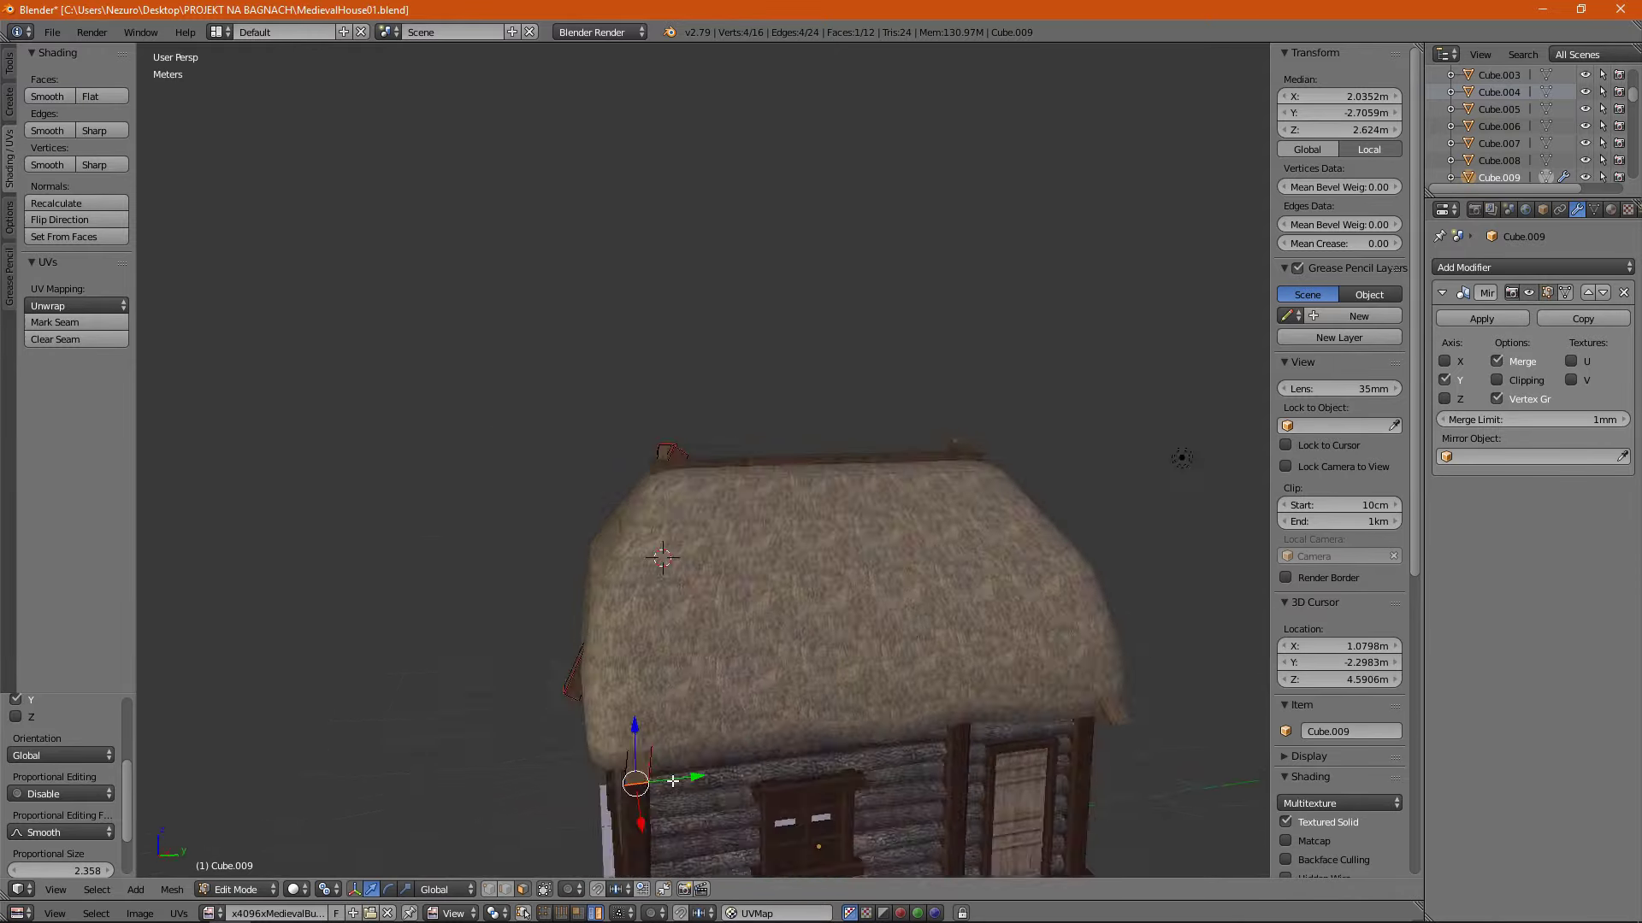
Extend the crossbeam's end face and position the beam piece along the ridge.
mouse_move(828, 737)
middle_down()
mouse_move(531, 356)
mouse_move(759, 528)
mouse_move(997, 442)
middle_up()
scroll(998, 442, up, 3)
right_click(707, 872)
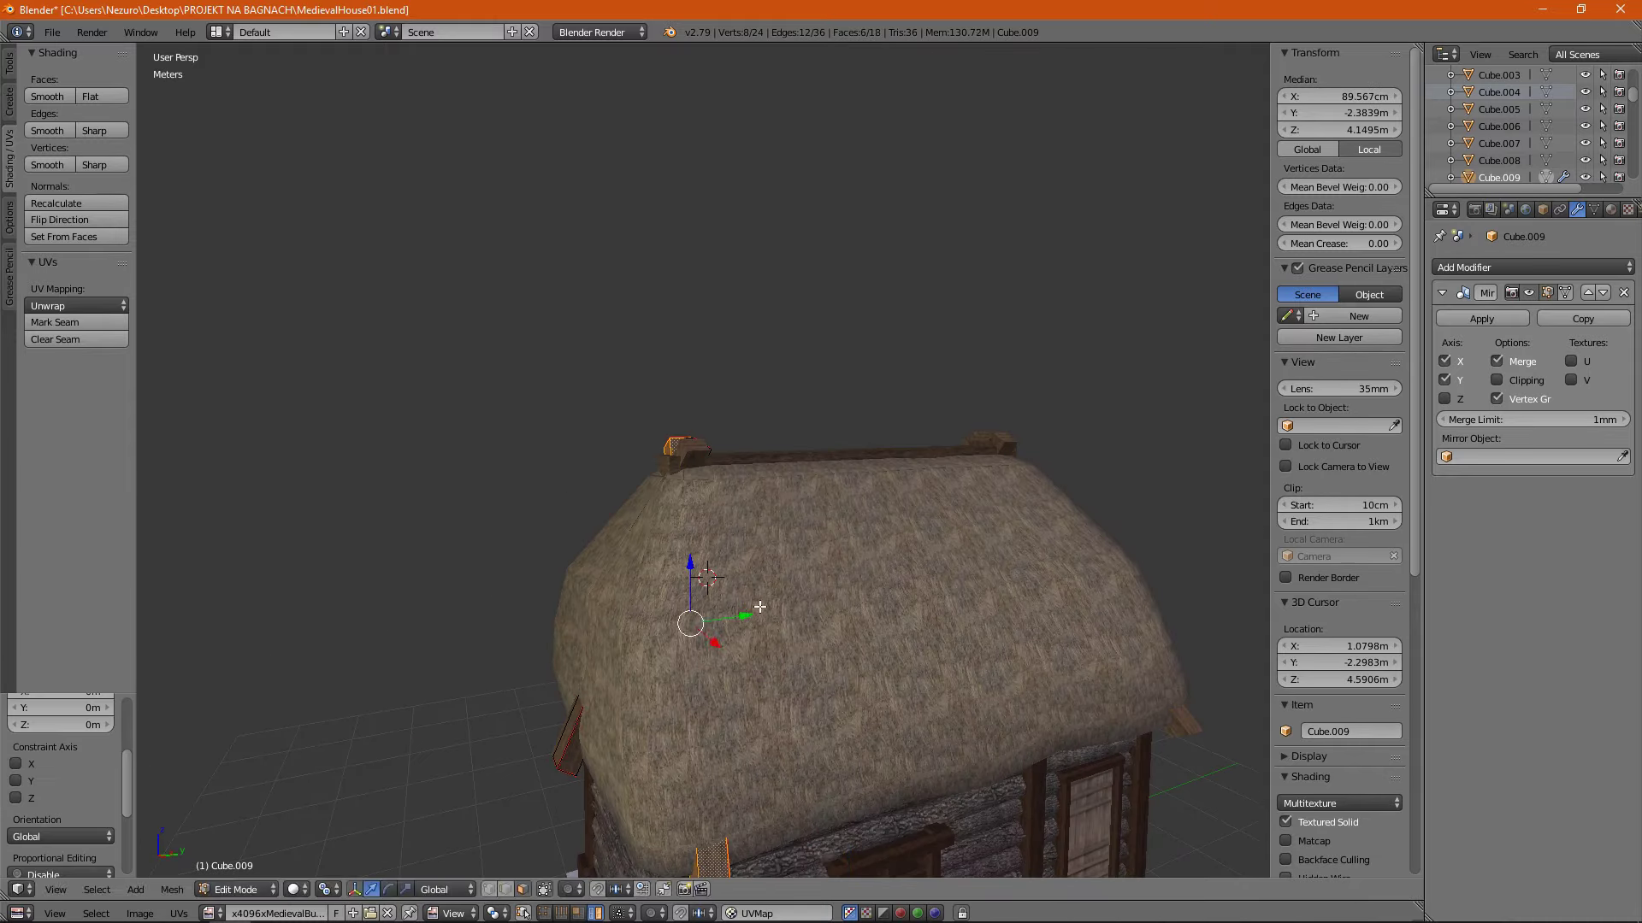
click(896, 620)
scroll(896, 620, down, 5)
mouse_move(895, 620)
middle_down()
mouse_move(1069, 513)
mouse_move(1424, 372)
middle_up()
key(Tab)
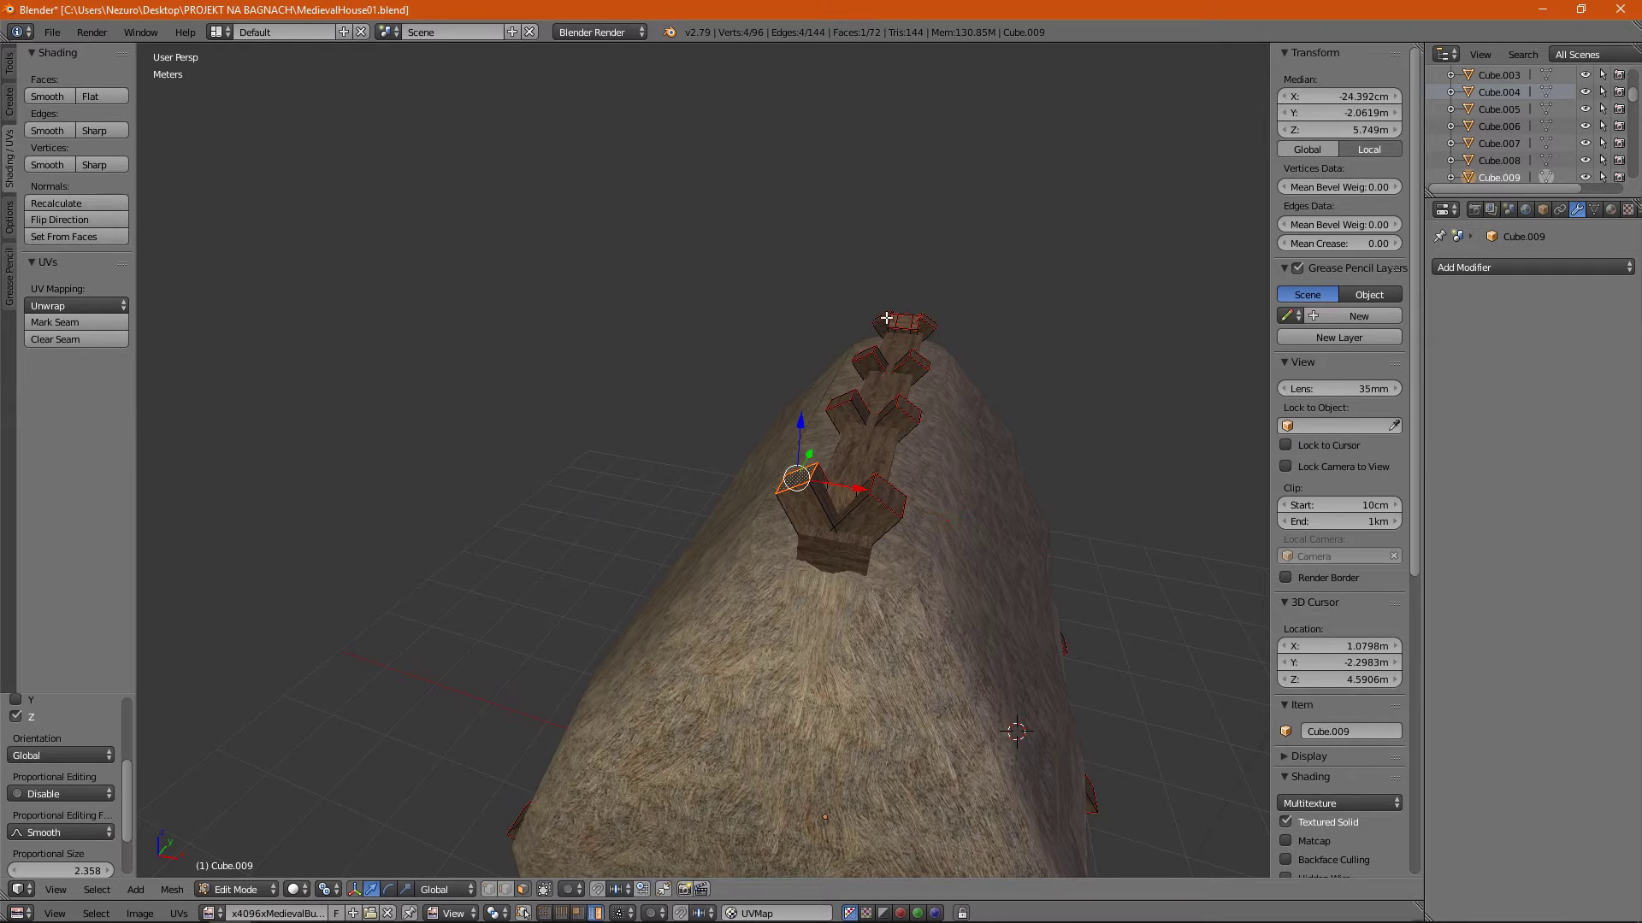
scroll(887, 318, down, 4)
middle_drag(887, 318, 1110, 355)
scroll(1000, 393, up, 5)
middle_drag(1000, 393, 665, 537)
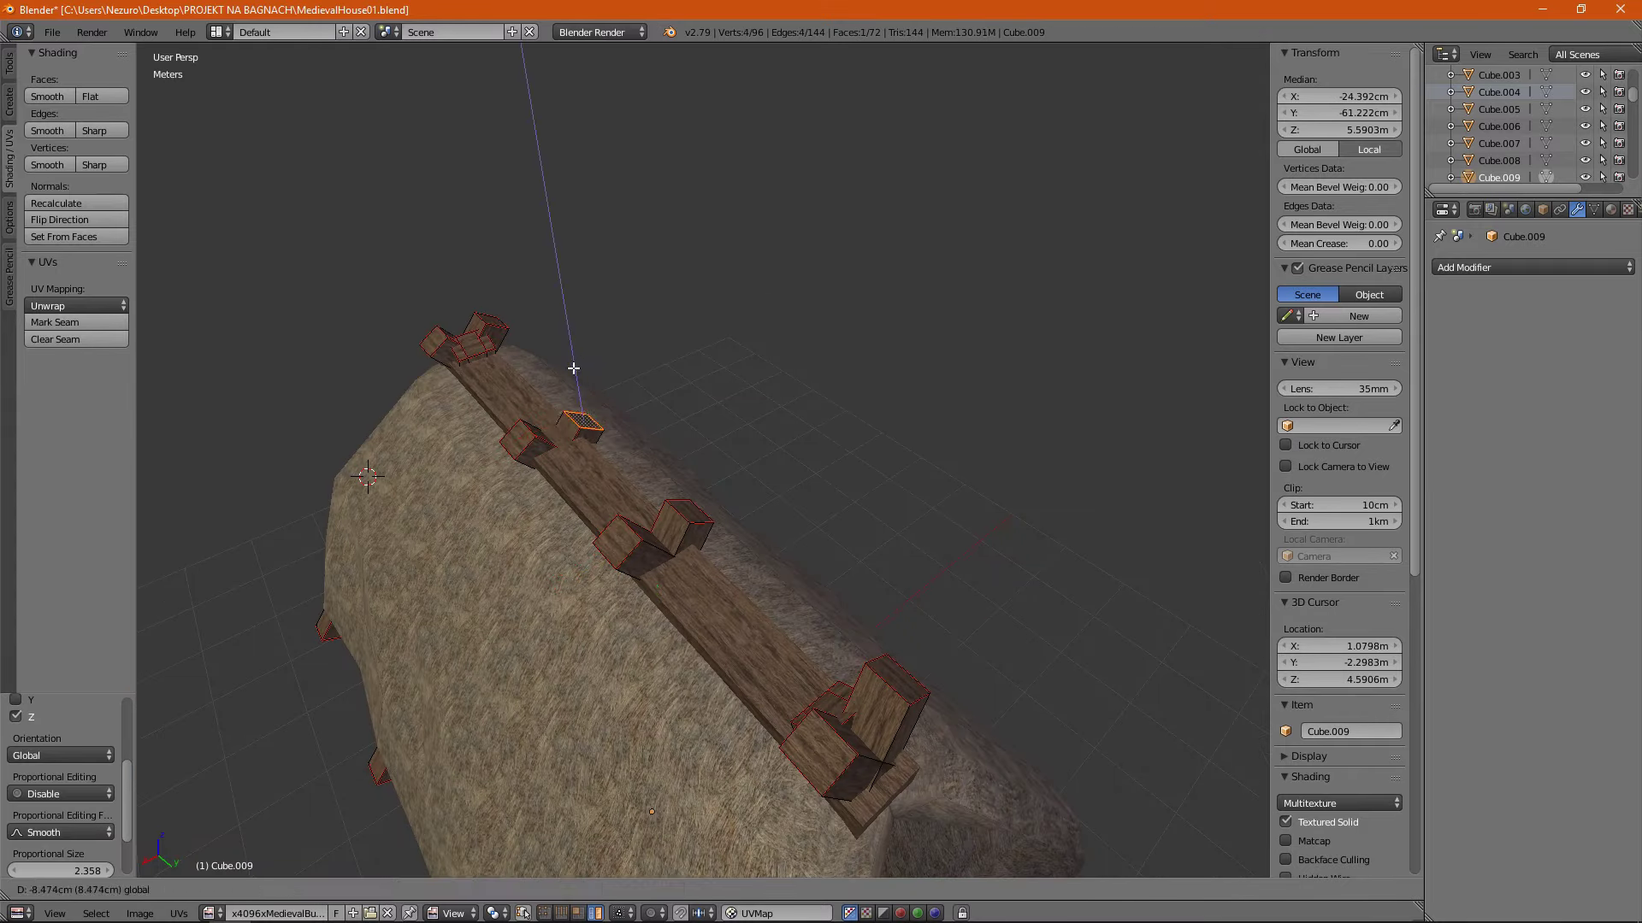
click(508, 409)
middle_drag(509, 409, 705, 557)
Bevel the selected faces of the cabin base.
scroll(855, 747, down, 3)
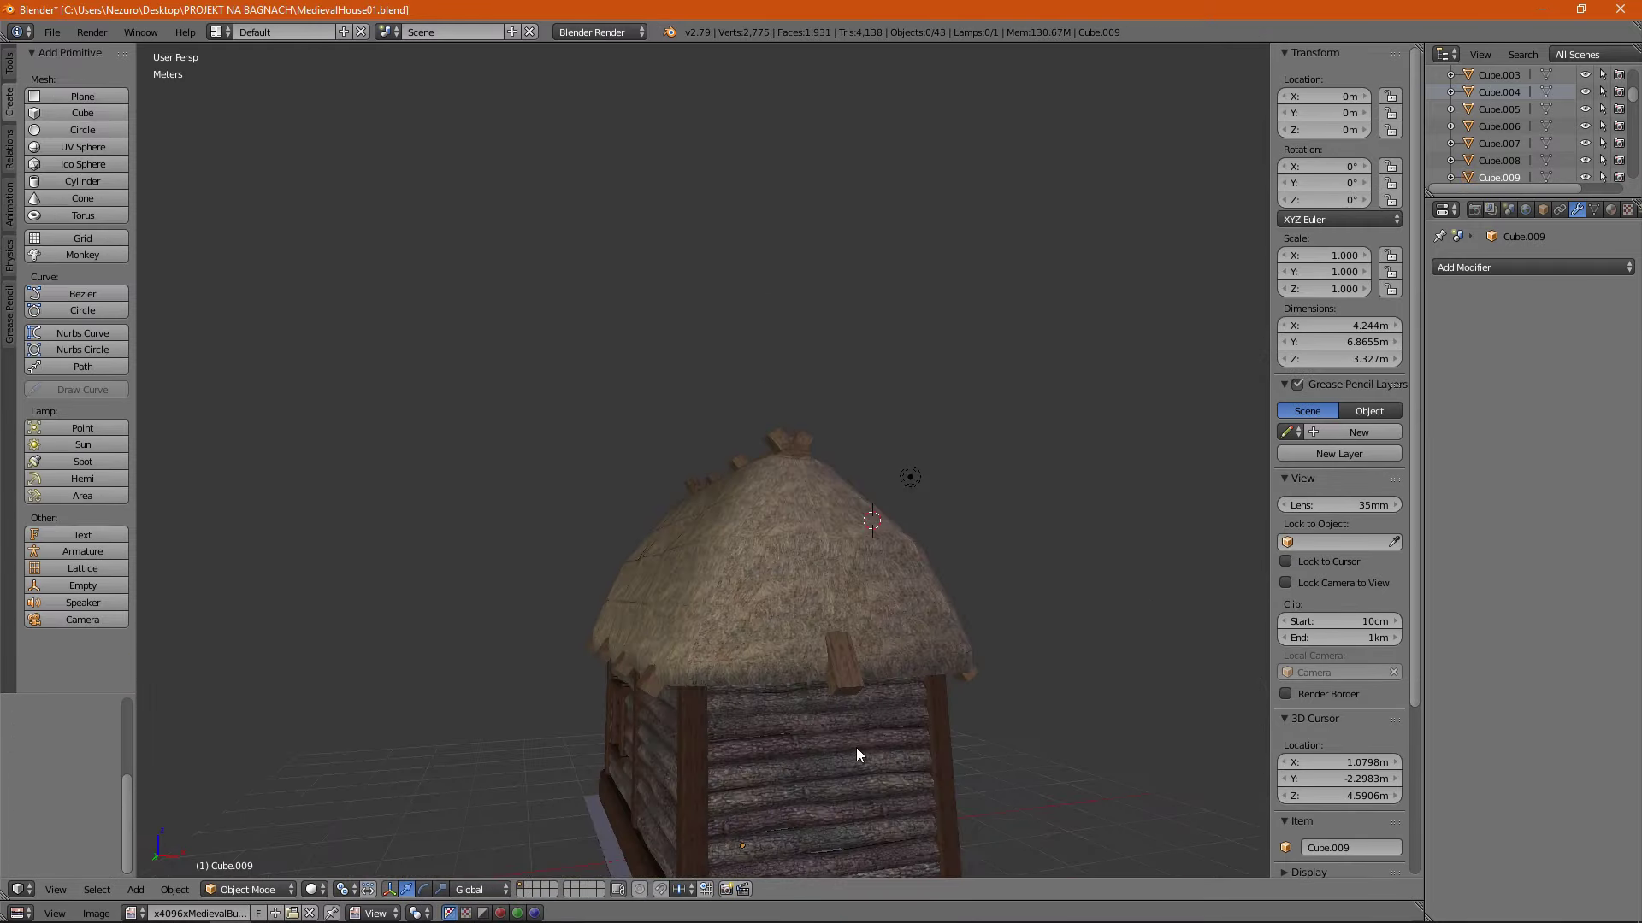
scroll(827, 489, up, 4)
mouse_move(827, 489)
middle_down()
mouse_move(901, 531)
mouse_move(1028, 550)
mouse_move(513, 519)
mouse_move(557, 592)
mouse_move(602, 403)
mouse_move(678, 725)
middle_up()
scroll(901, 531, down, 2)
scroll(1028, 551, up, 3)
shift+click(760, 524)
shift+click(512, 519)
click(488, 514)
scroll(602, 404, down, 2)
scroll(601, 404, up, 3)
key(Tab)
Join the door parts into a single object with Ctrl+J.
middle_drag(489, 705, 629, 674)
right_click(629, 675)
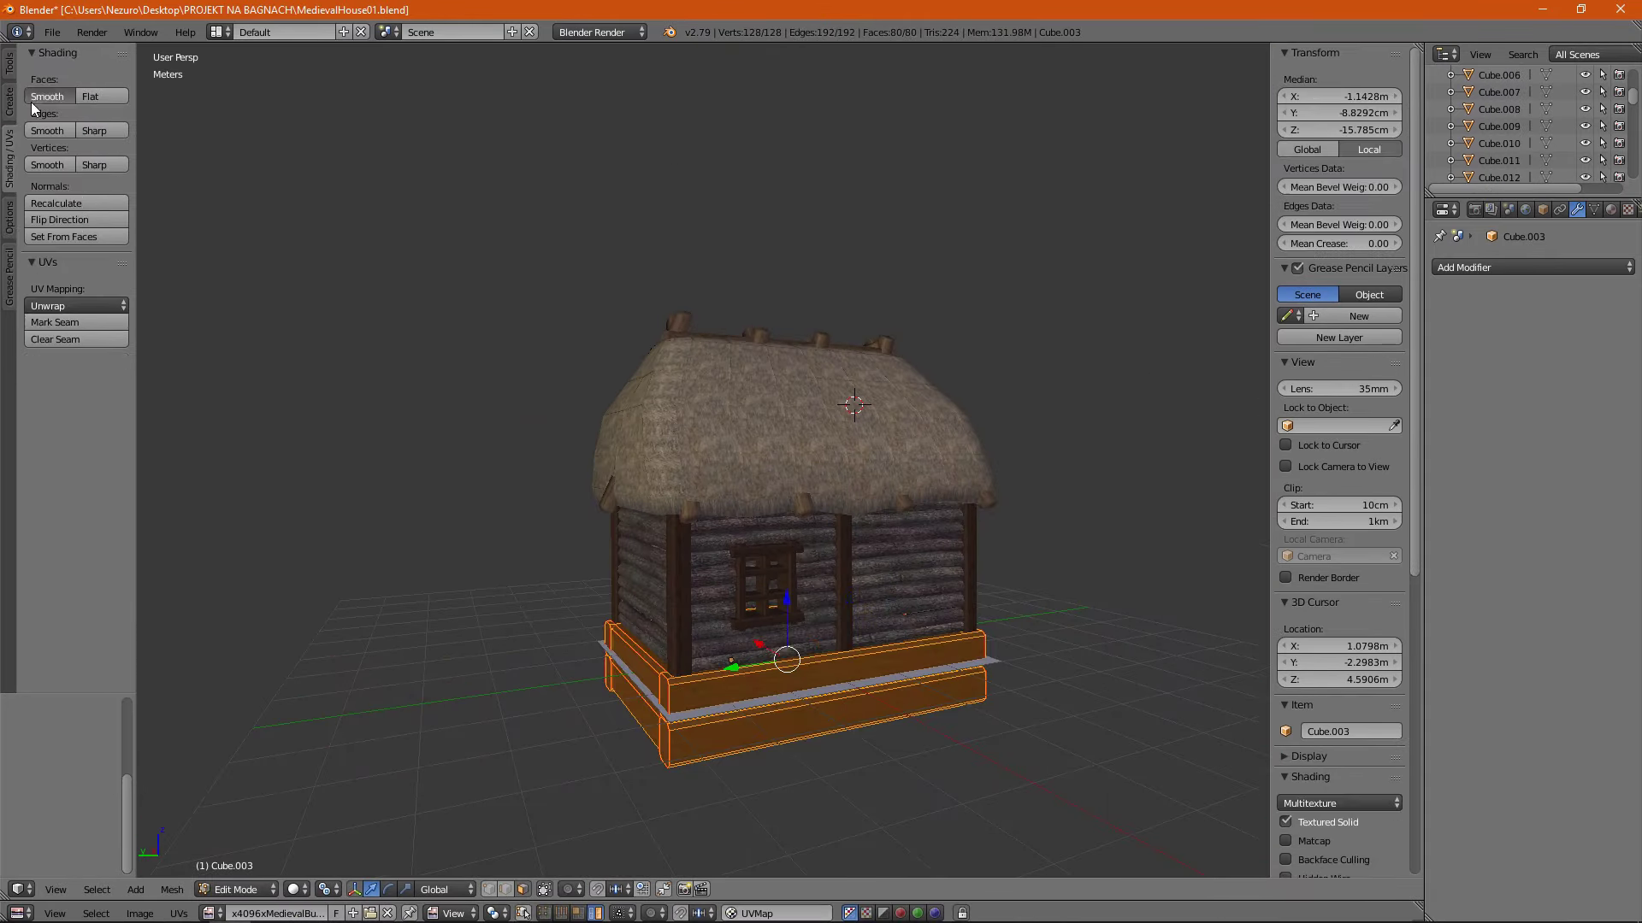
right_click(643, 587)
right_click(765, 582)
middle_drag(766, 582, 486, 618)
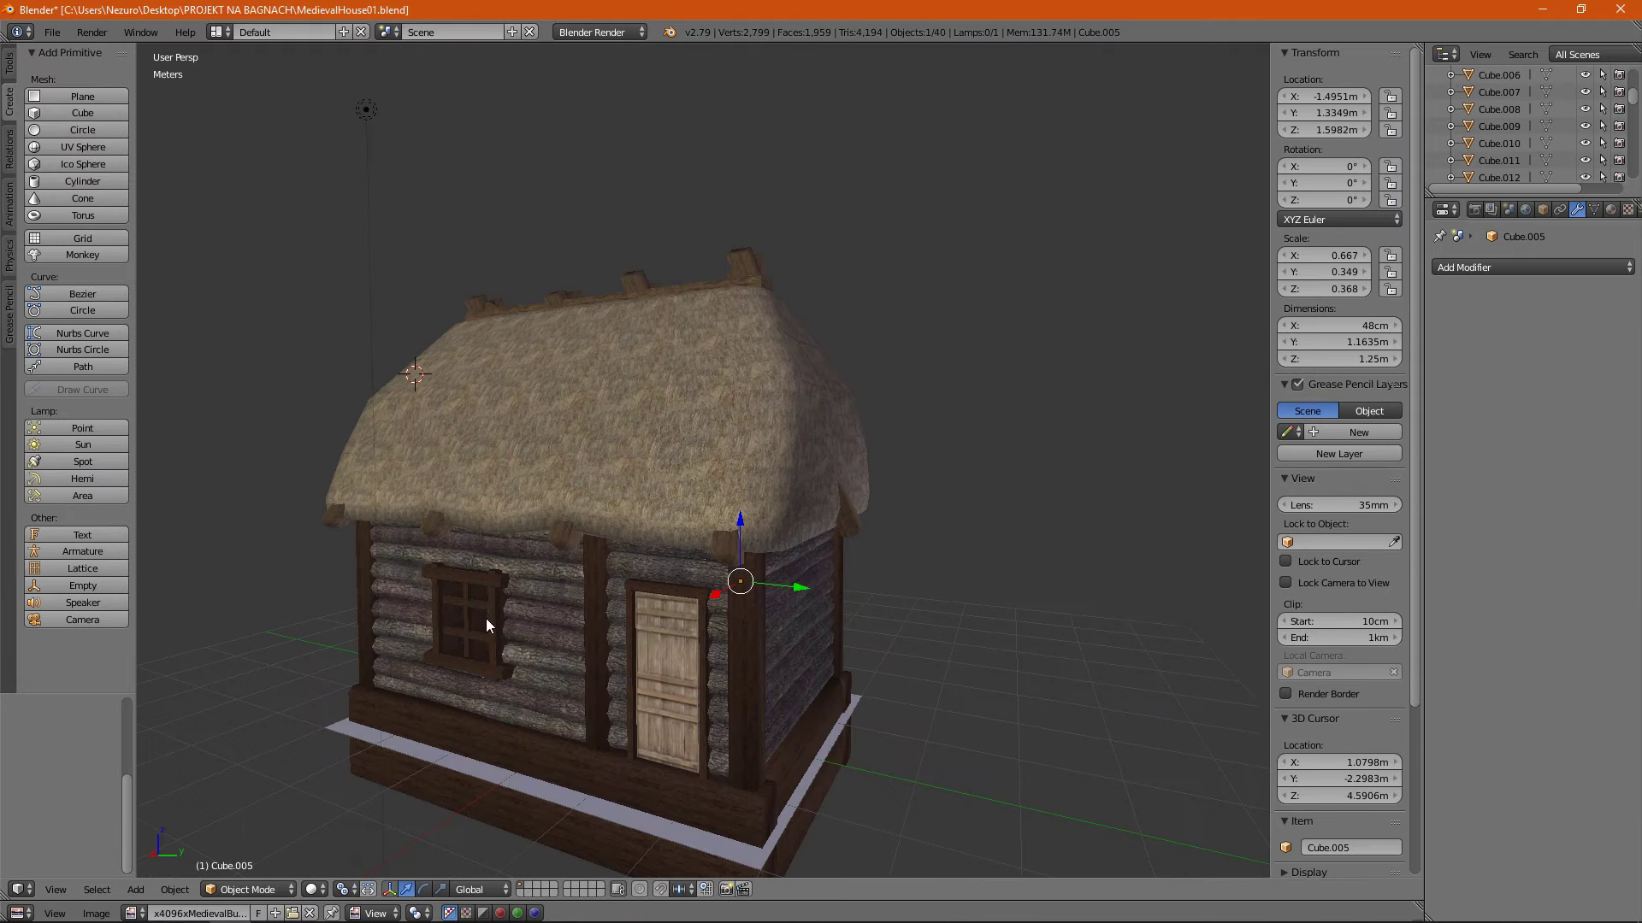
right_click(715, 650)
mouse_move(461, 400)
middle_down()
mouse_move(715, 650)
mouse_move(679, 573)
mouse_move(1111, 546)
mouse_move(807, 571)
mouse_move(843, 556)
mouse_move(355, 639)
middle_up()
shift+right_click(675, 697)
key(ctrl+j)
scroll(682, 493, up, 3)
scroll(681, 494, down, 4)
right_click(659, 588)
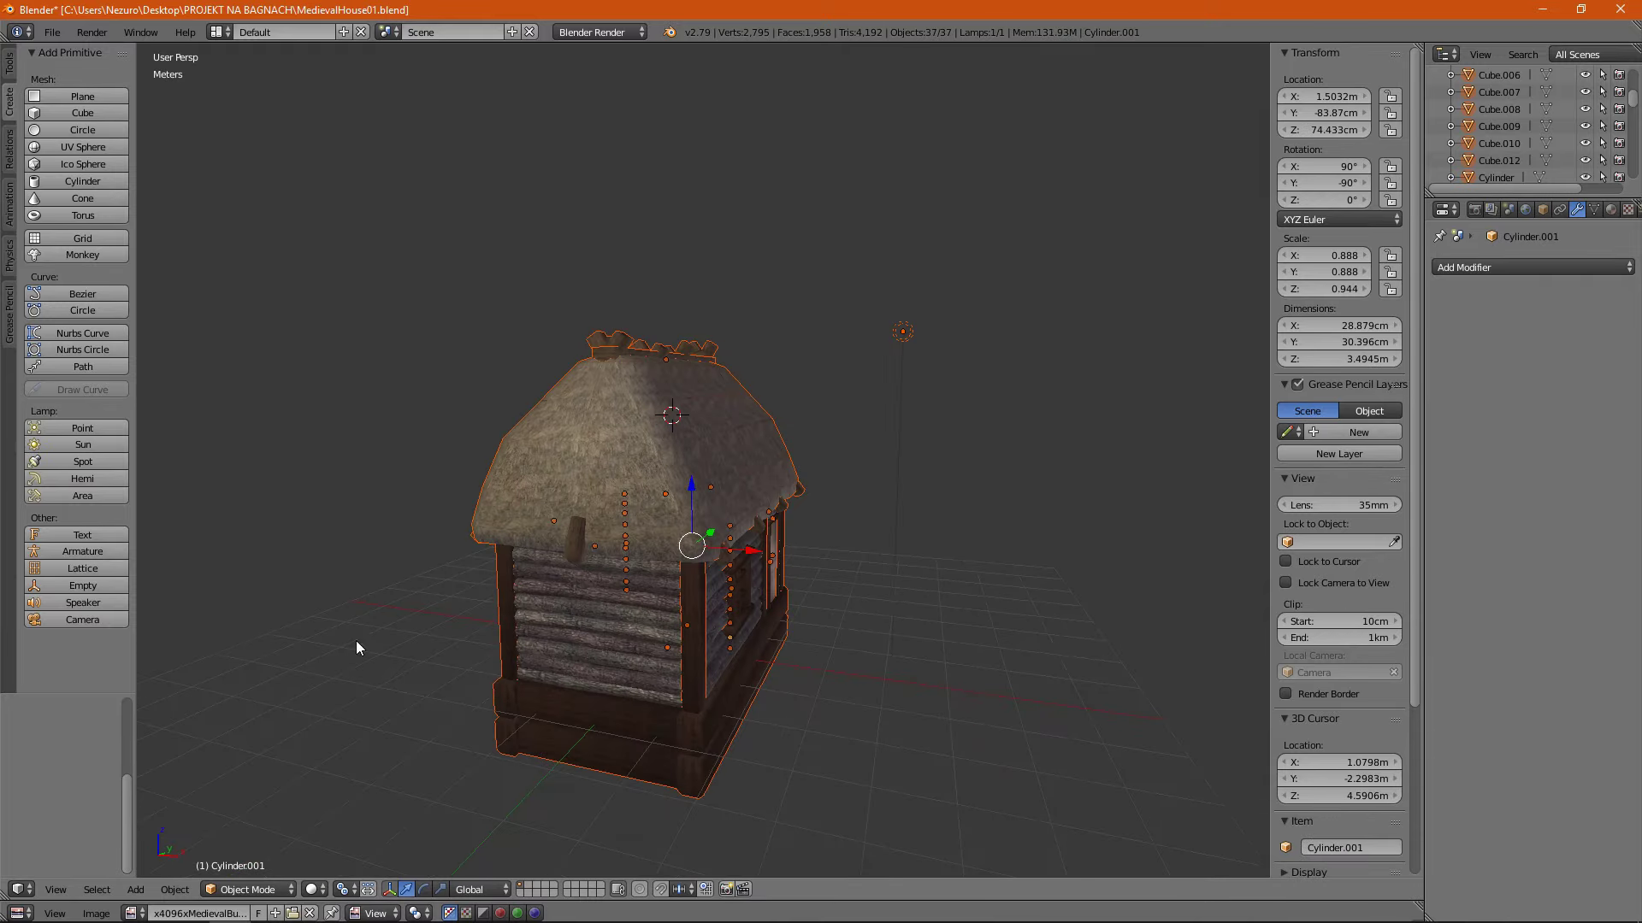
Set the origin for all objects and widen the whole cabin along X.
key(a)
key(space)
text(Set Origi)
key(Escape)
mouse_move(489, 520)
middle_down()
mouse_move(522, 568)
mouse_move(479, 660)
middle_up()
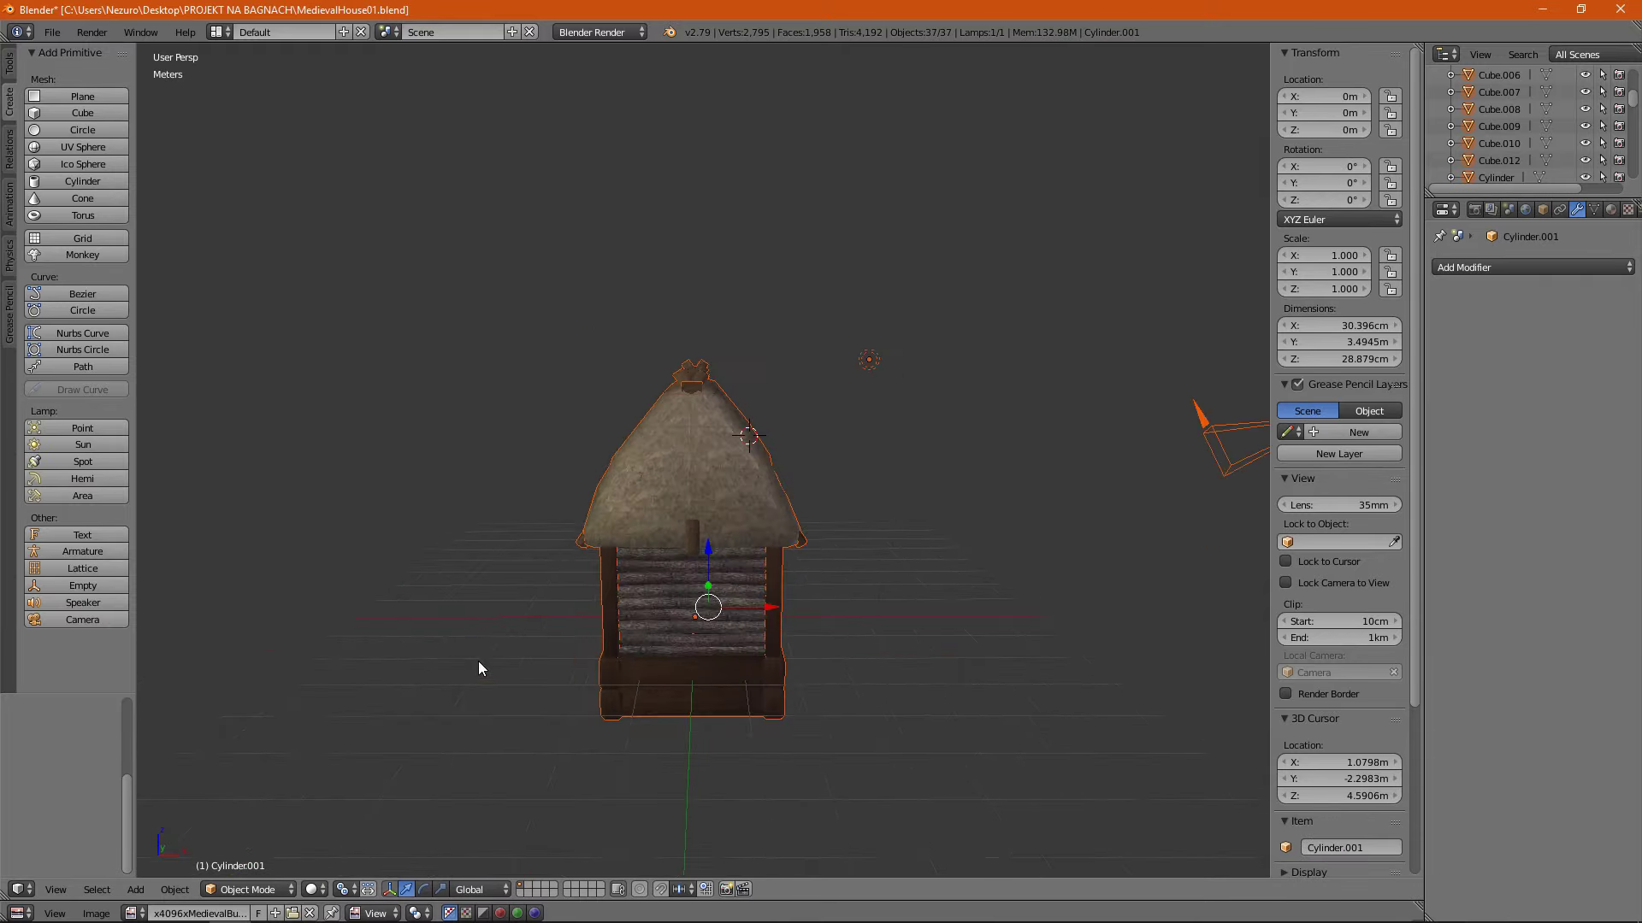
key(s)
key(x)
click(347, 630)
Move a roof vertex with proportional editing to soften the eave.
key(a)
mouse_move(346, 629)
middle_down()
mouse_move(619, 611)
mouse_move(586, 674)
mouse_move(640, 640)
middle_up()
scroll(619, 611, up, 4)
scroll(670, 624, down, 4)
right_click(639, 479)
key(Tab)
right_click(752, 532)
mouse_move(799, 466)
middle_down()
mouse_move(752, 532)
mouse_move(488, 567)
mouse_move(599, 496)
mouse_move(855, 384)
mouse_move(501, 447)
middle_up()
key(g)
click(767, 553)
Move the matching vertex on the other side and another roof vertex the same way.
right_click(599, 495)
key(g)
click(554, 511)
right_click(908, 368)
key(g)
click(851, 372)
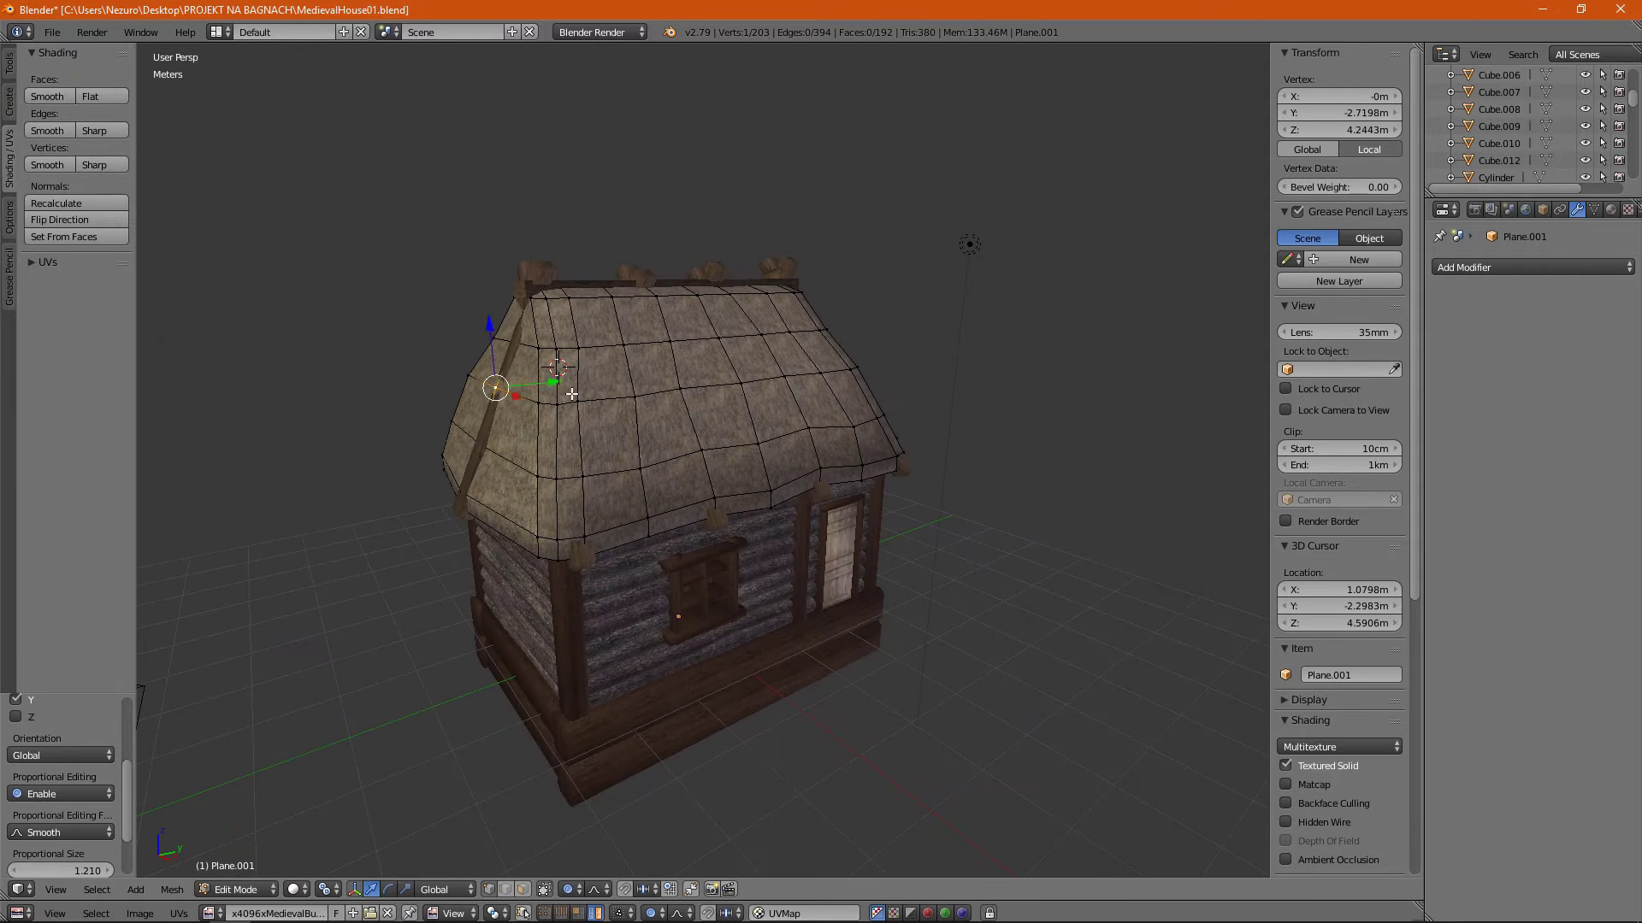
Soft-move a roof vertex and a lower eave vertex to make the roof droop.
middle_drag(571, 394, 678, 172)
key(g)
scroll(855, 378, up, 3)
click(855, 377)
mouse_move(855, 377)
middle_down()
mouse_move(767, 301)
mouse_move(863, 380)
middle_up()
right_click(769, 622)
key(g)
click(770, 622)
middle_drag(770, 623, 536, 459)
scroll(536, 459, up, 5)
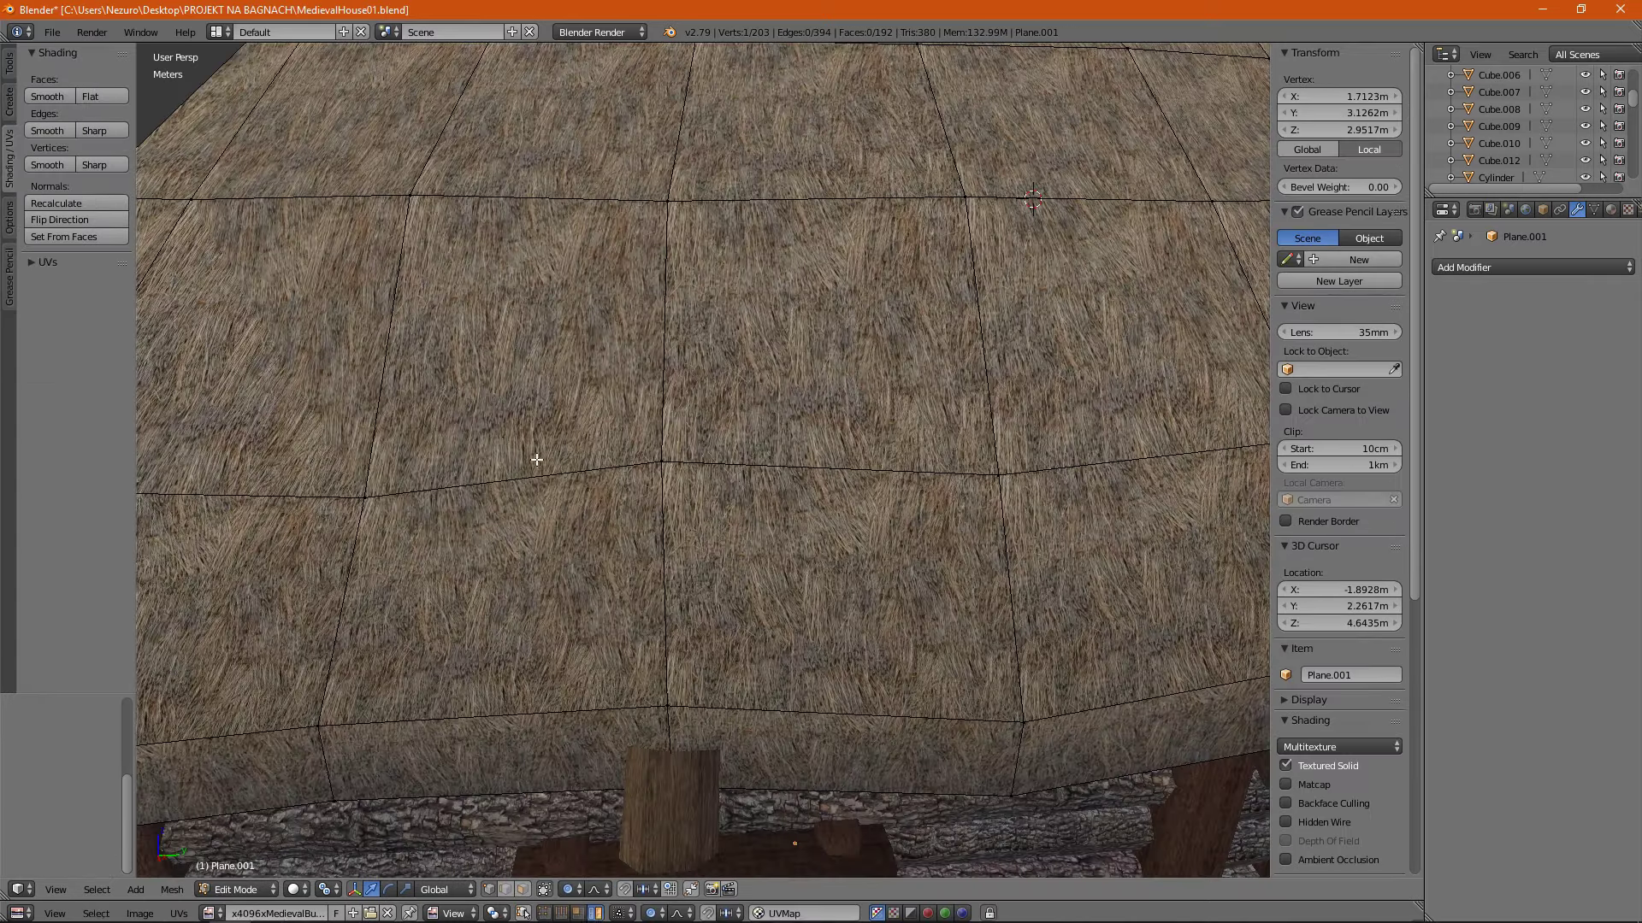
scroll(536, 459, down, 5)
Pull a roof vertex and a roof-corner vertex along the Y axis.
right_click(711, 389)
key(g)
key(y)
click(689, 629)
scroll(736, 471, down, 5)
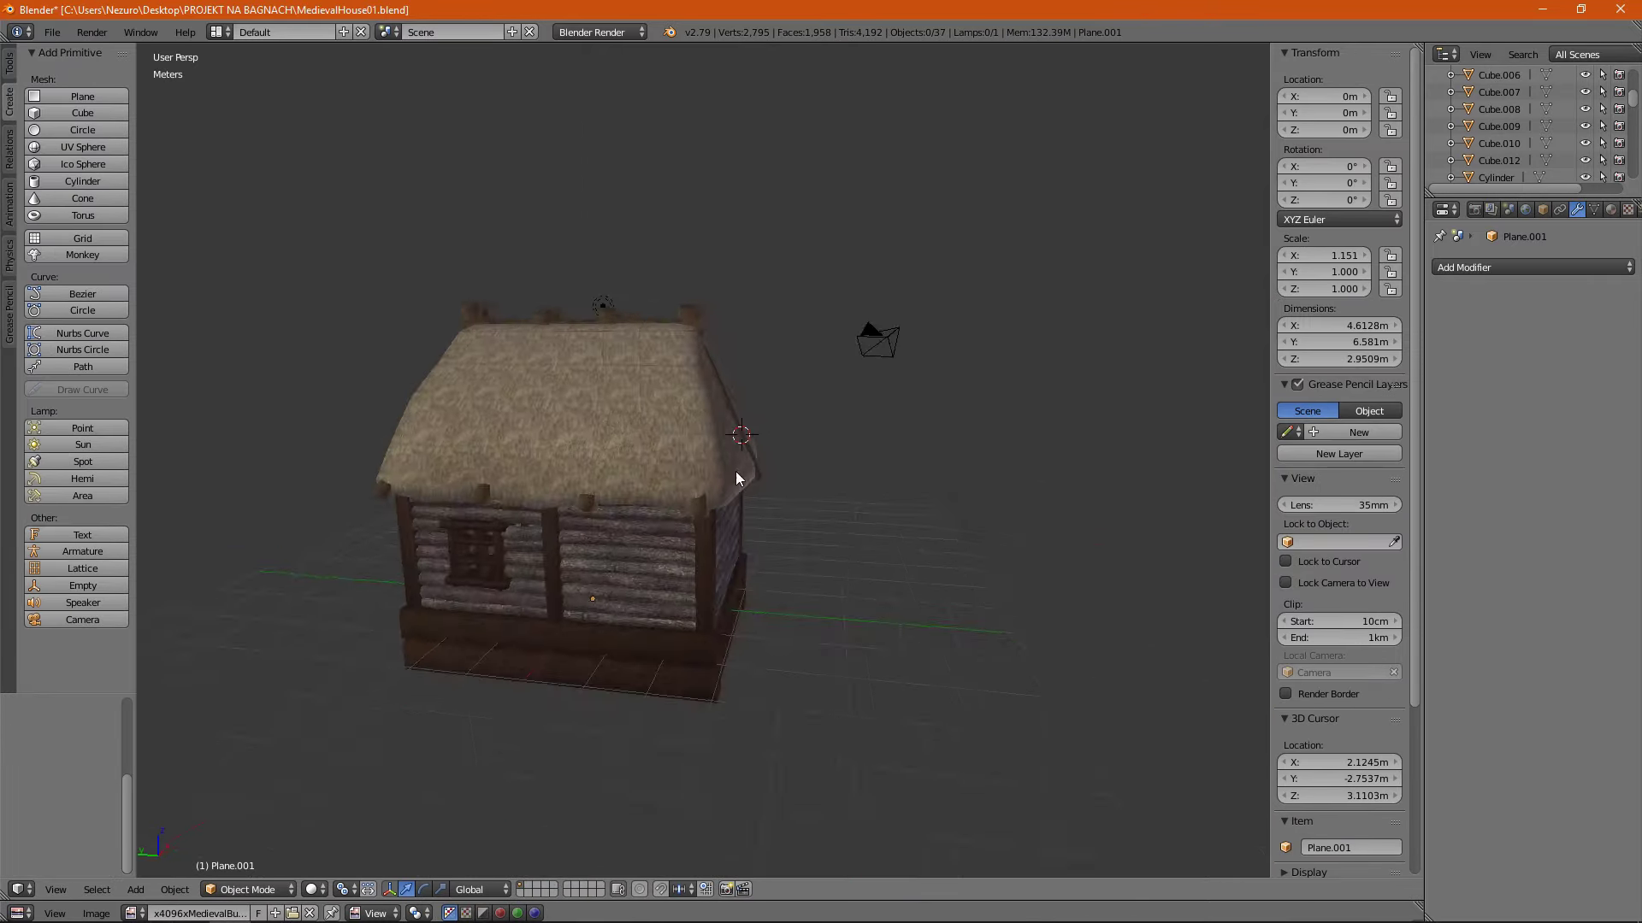
right_click(744, 469)
key(g)
key(y)
click(716, 567)
scroll(716, 567, down, 3)
middle_drag(716, 567, 560, 366)
scroll(560, 365, up, 3)
Proportionally move more vertices on the roof's right and upper-left sides.
right_click(560, 366)
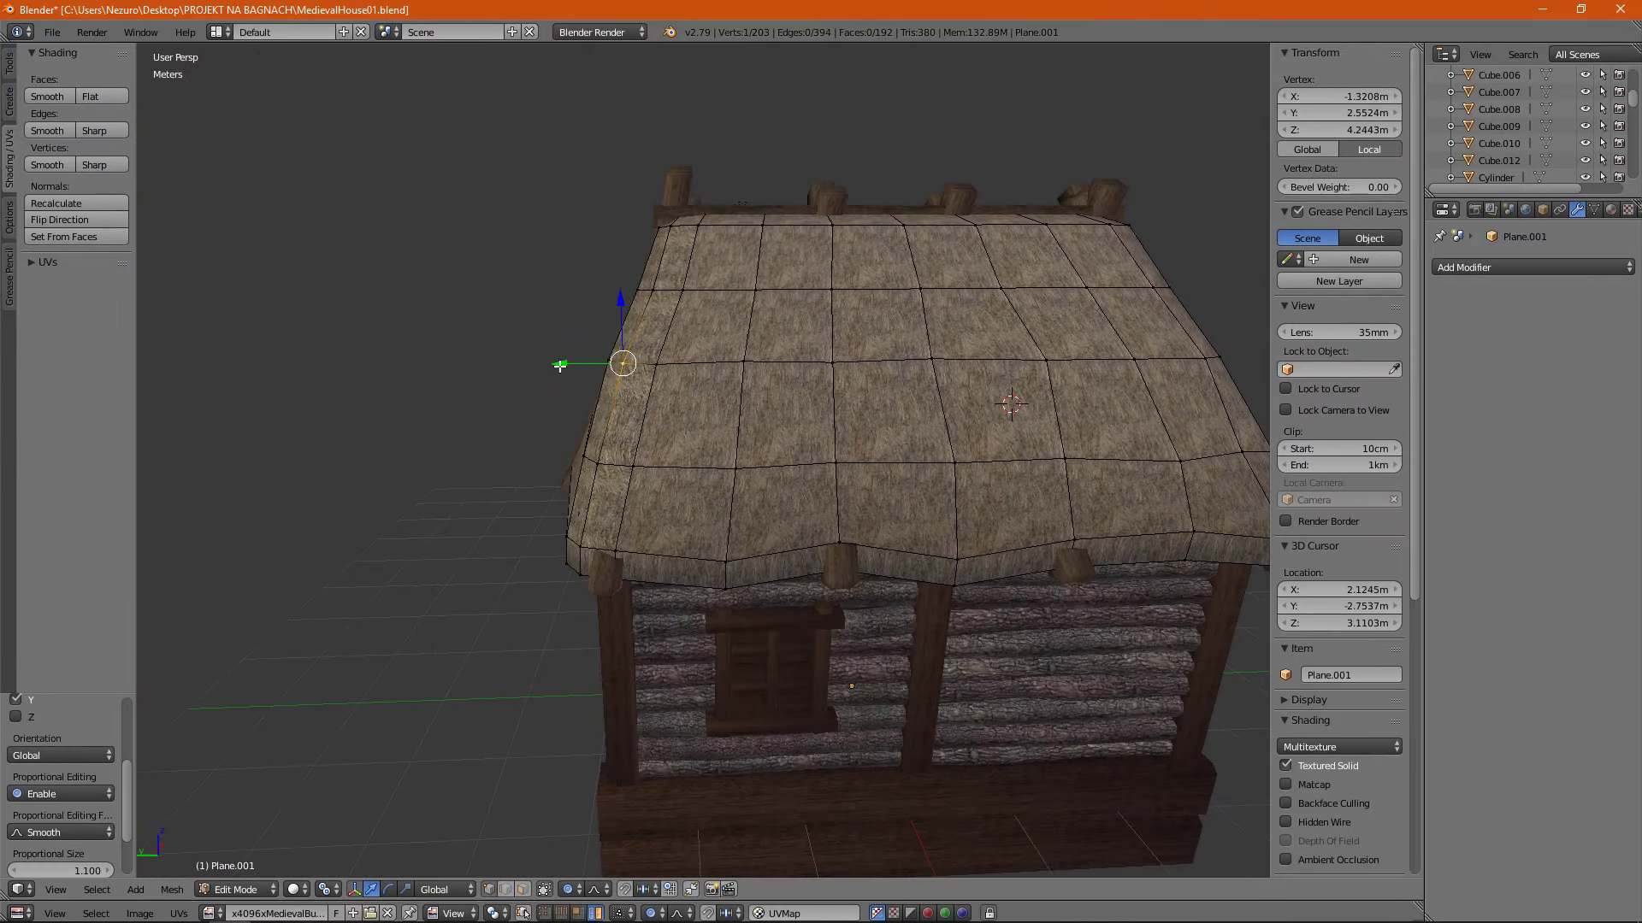
middle_drag(657, 290, 727, 402)
scroll(727, 401, down, 3)
right_click(768, 385)
key(g)
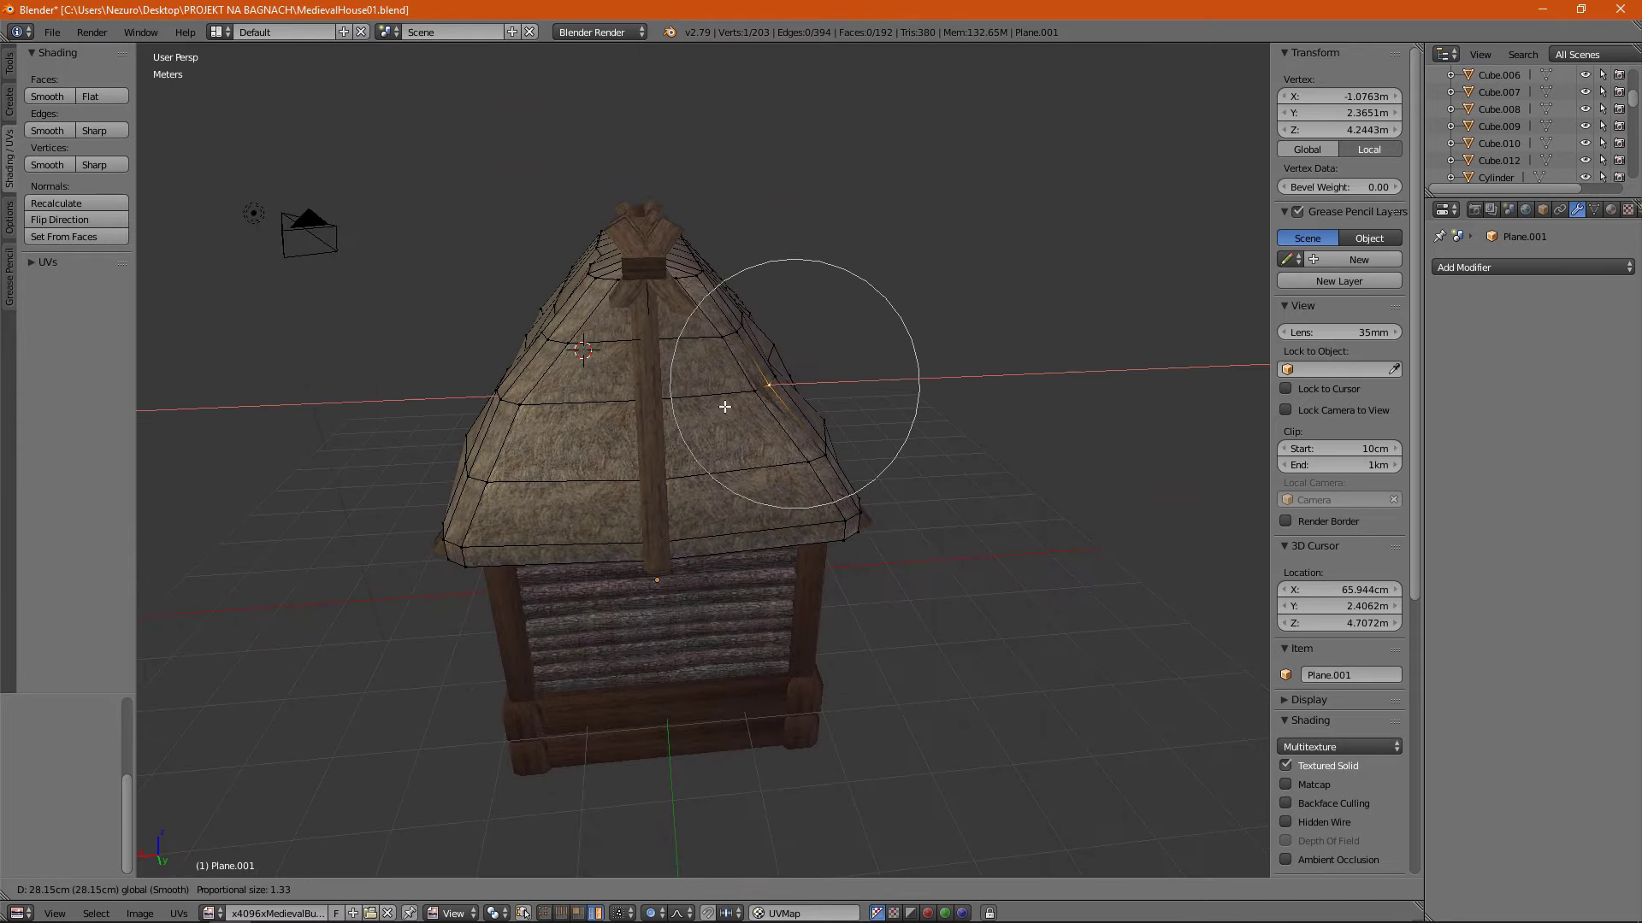
click(439, 443)
middle_drag(438, 443, 906, 462)
right_click(927, 469)
key(g)
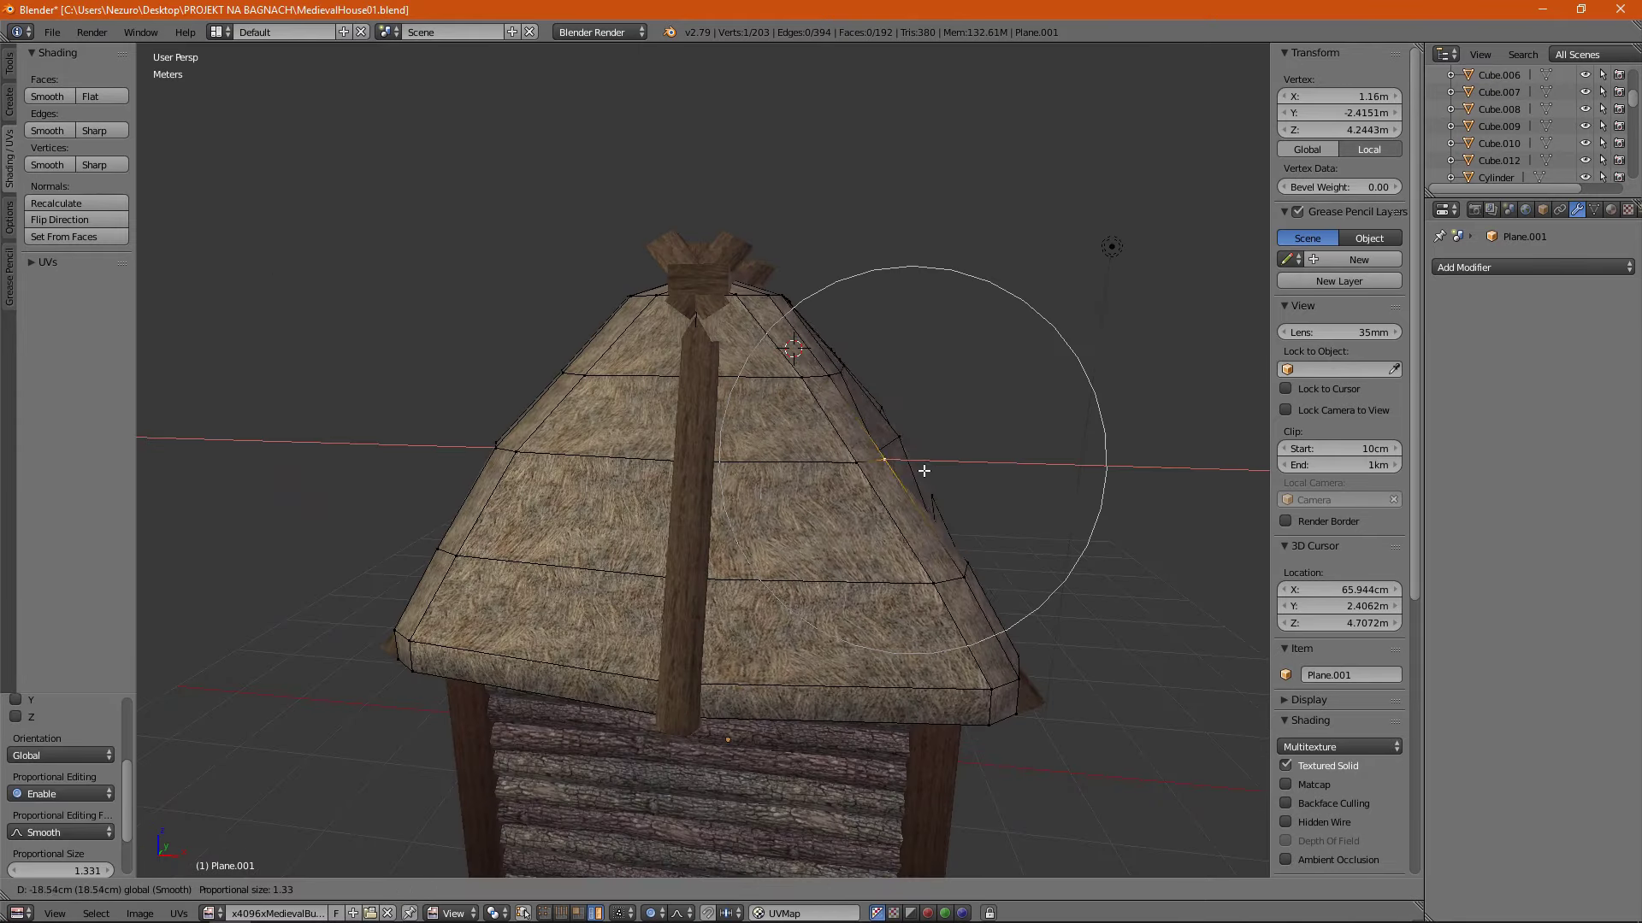
click(1015, 637)
middle_drag(1015, 637, 684, 454)
right_click(737, 370)
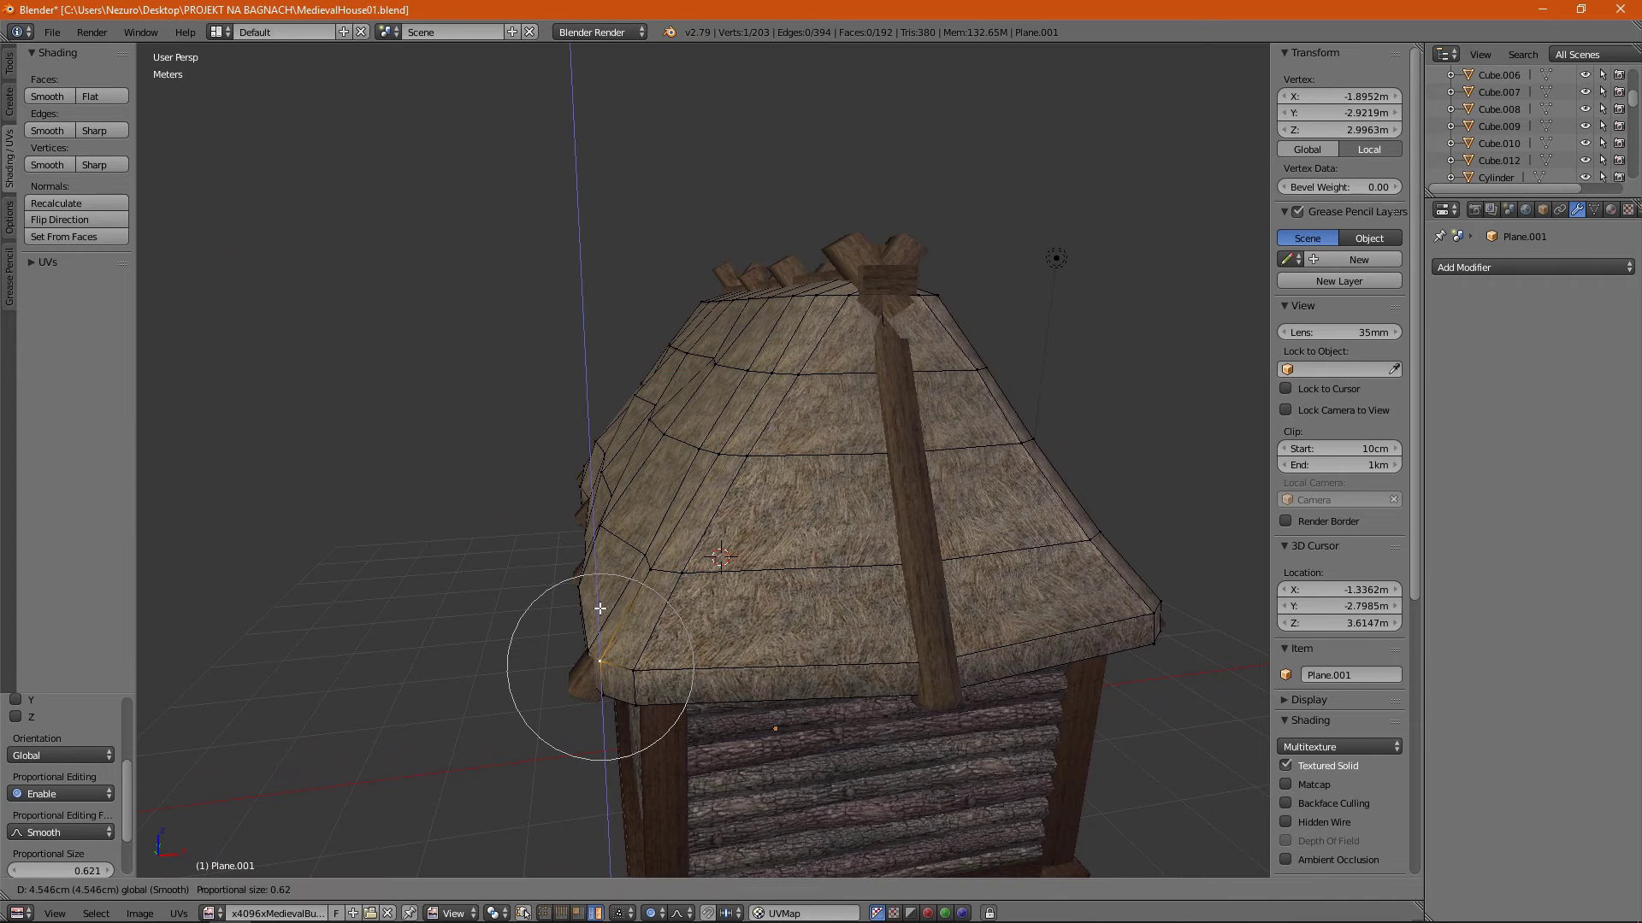
click(511, 428)
Duplicate the long wooden plank and move the copy along Z.
key(Tab)
mouse_move(511, 428)
middle_down()
mouse_move(934, 398)
mouse_move(622, 486)
mouse_move(727, 658)
middle_up()
right_click(727, 658)
key(shift+d)
key(z)
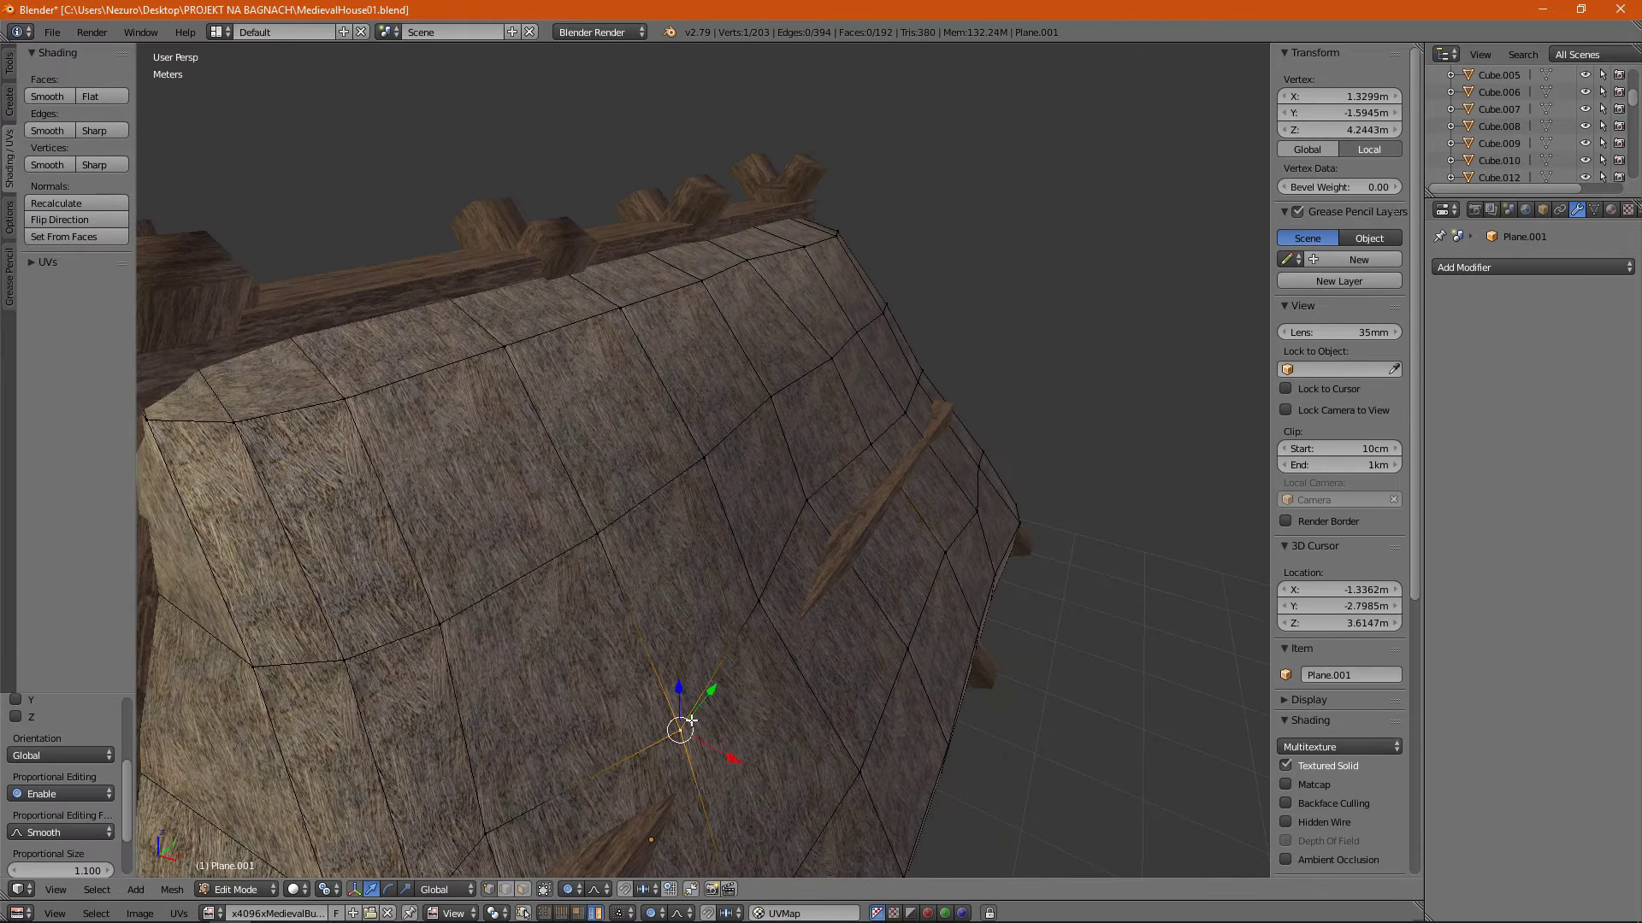
Soft-move a roof vertex, then set the plank's pivot point onto the plank itself.
scroll(691, 721, down, 4)
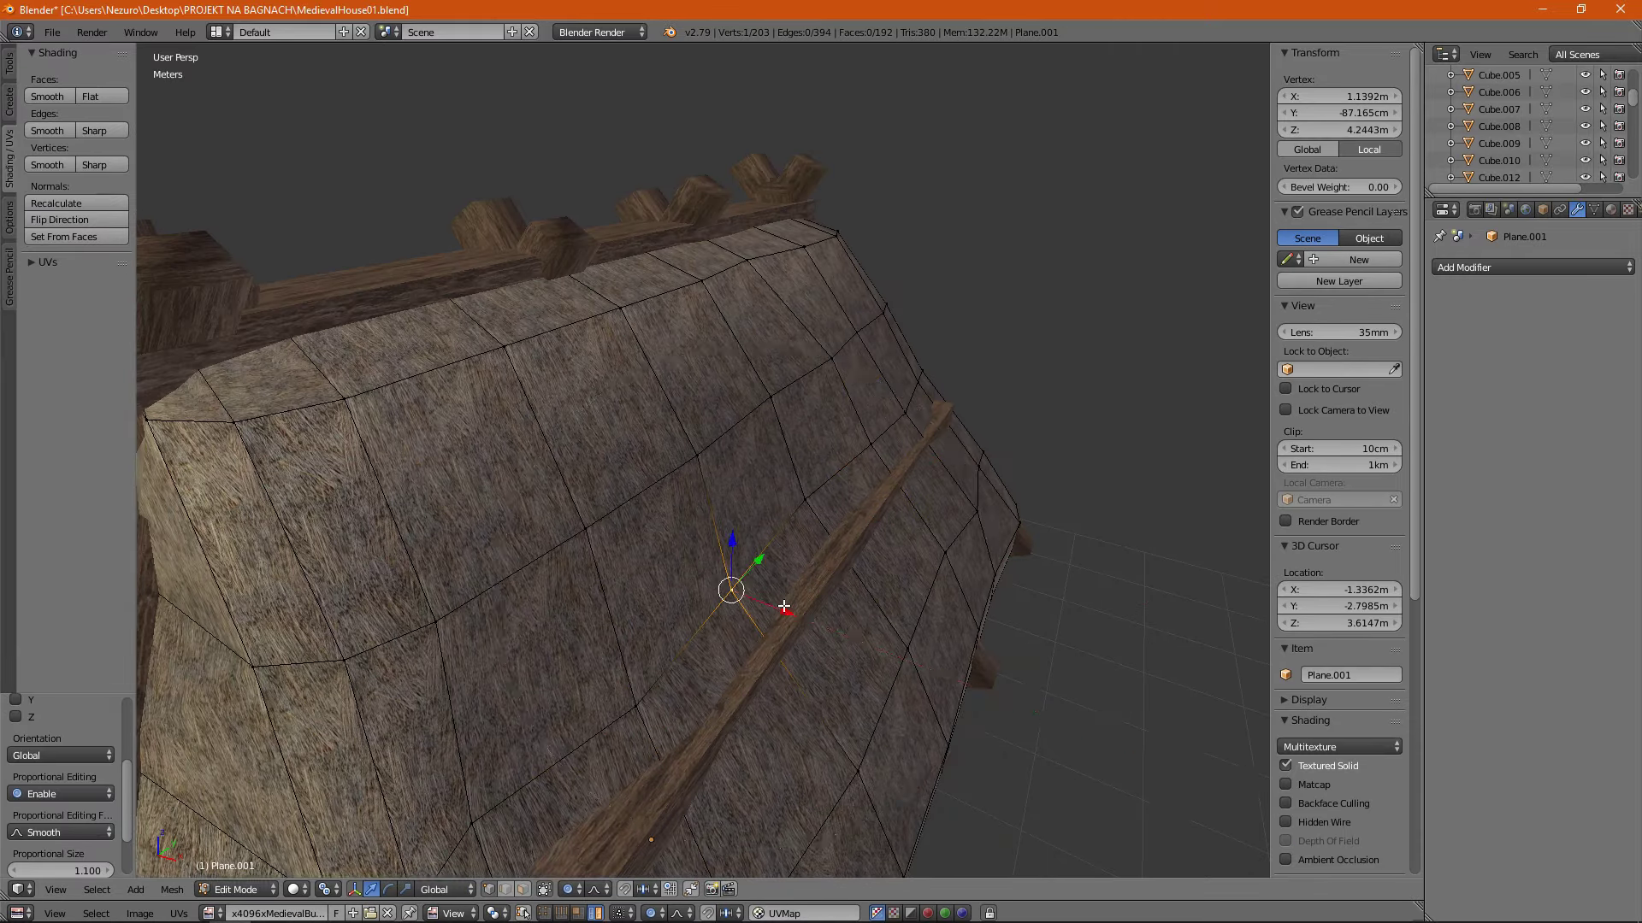
middle_drag(690, 721, 701, 593)
right_click(701, 593)
key(g)
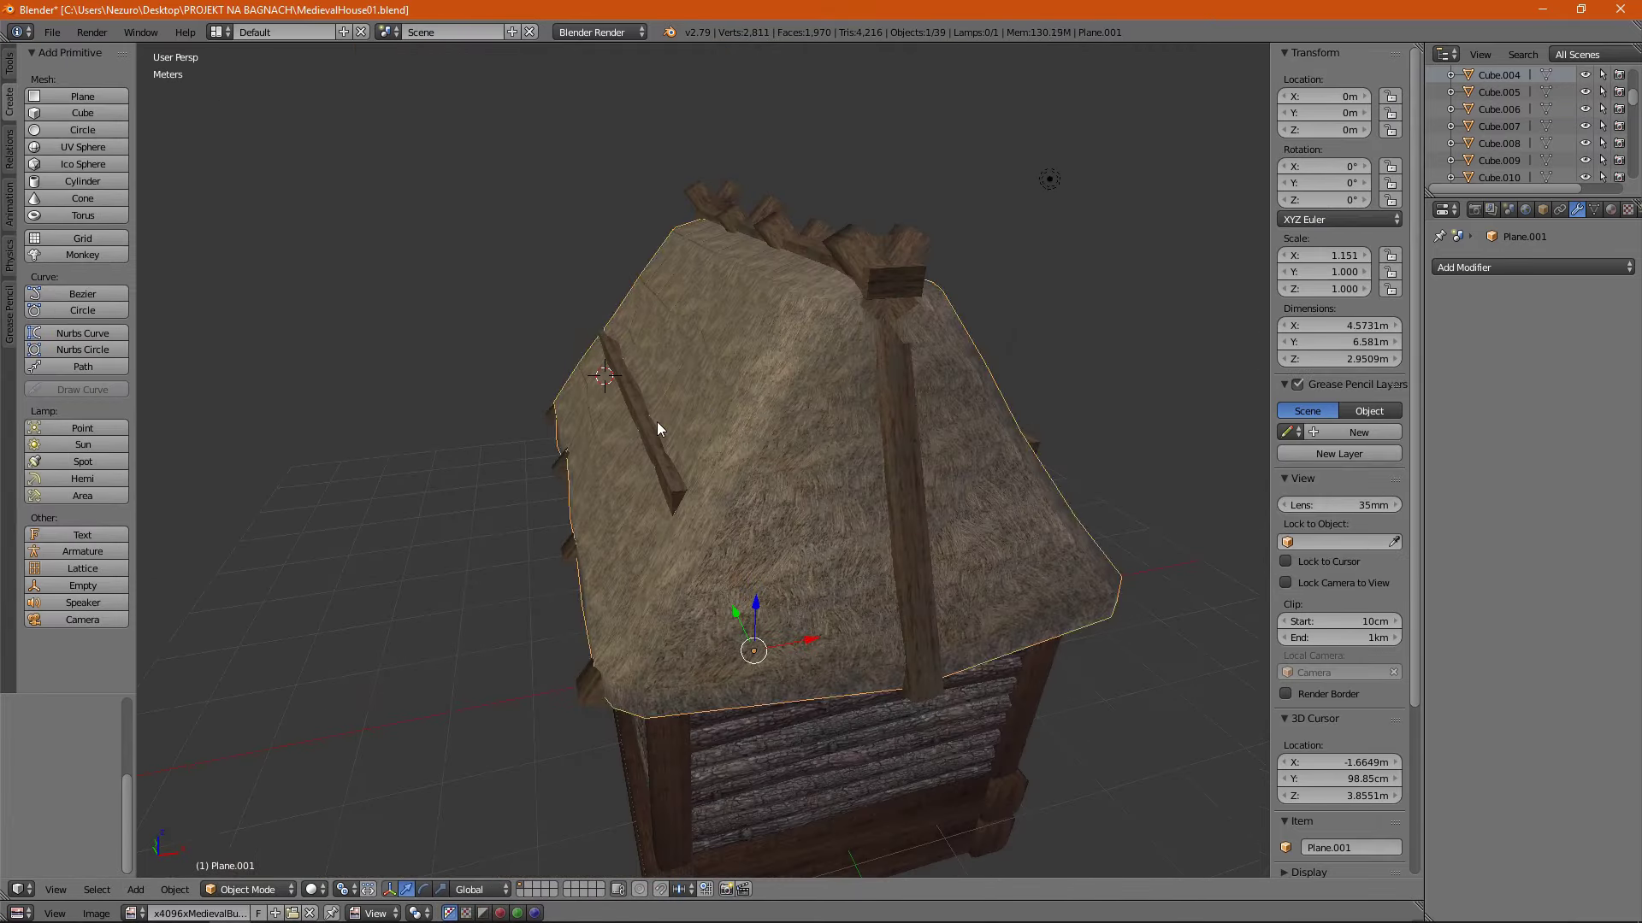
click(639, 413)
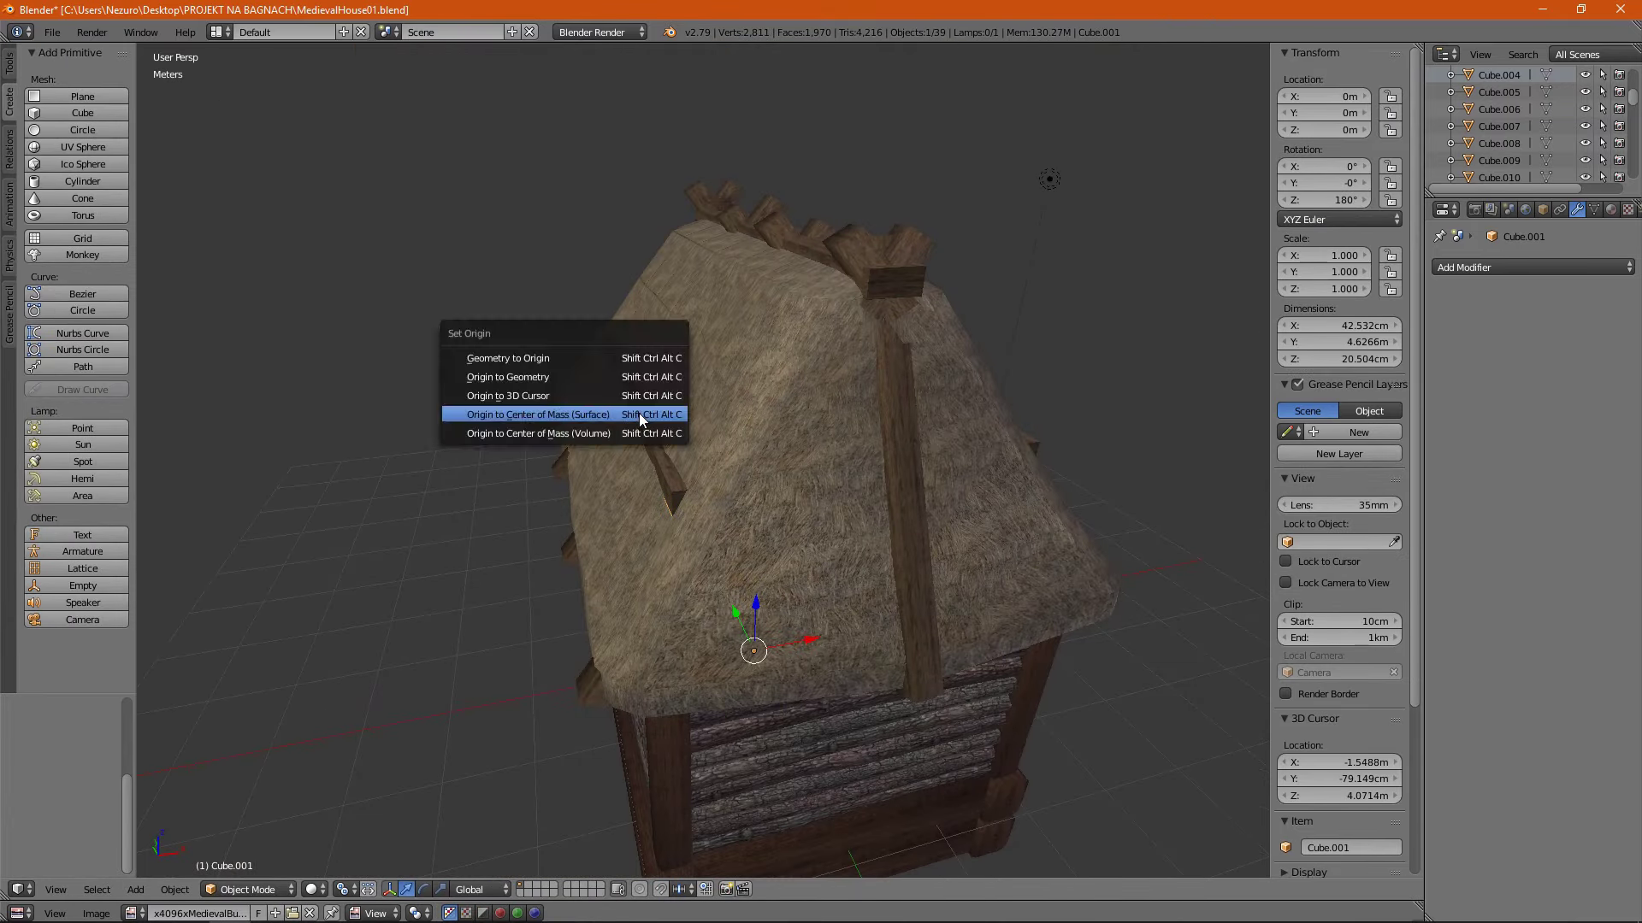
click(639, 415)
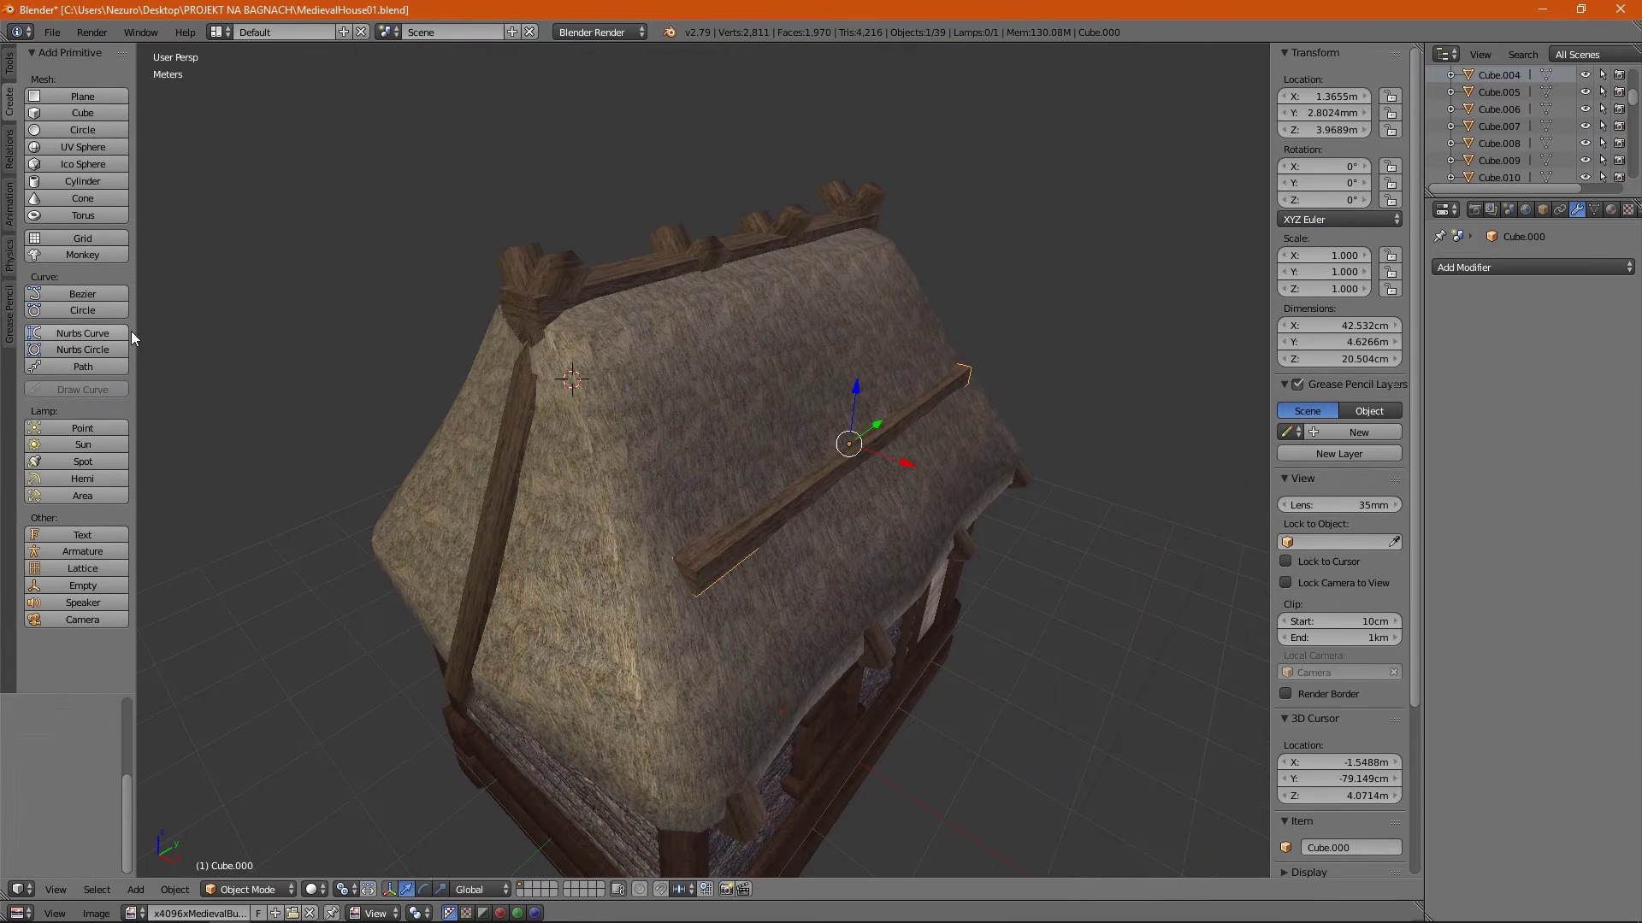
key(Escape)
Duplicate the roof plank in place and apply its scale.
key(ctrl+a)
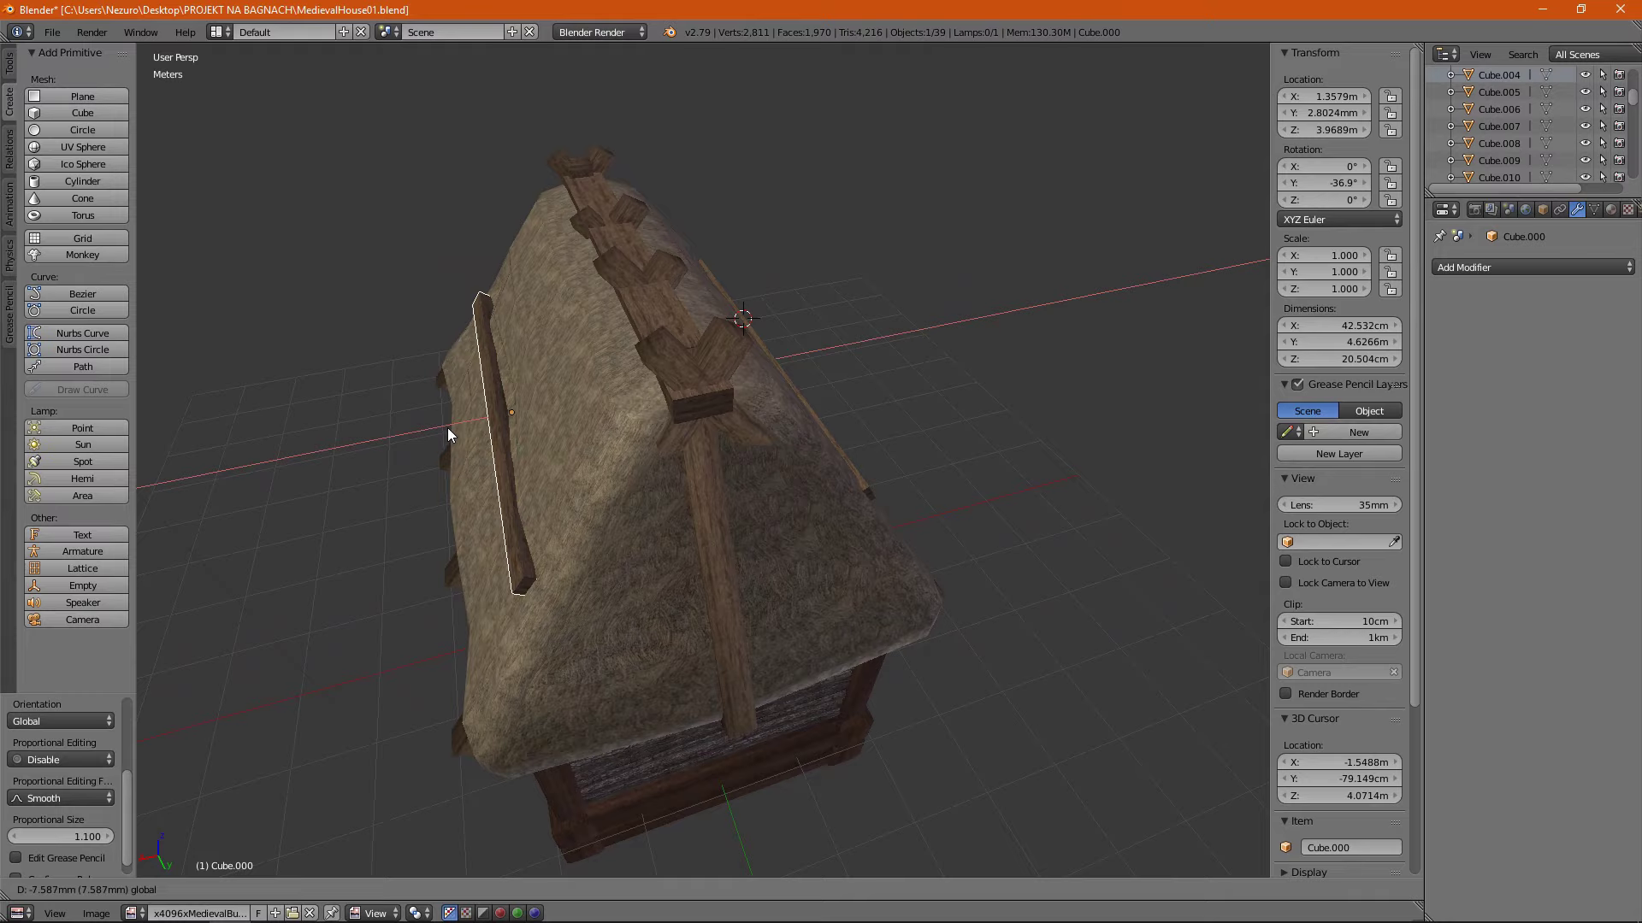
mouse_move(653, 417)
middle_down()
mouse_move(835, 484)
mouse_move(727, 367)
middle_up()
key(shift+d)
key(x)
key(Escape)
key(ctrl+a)
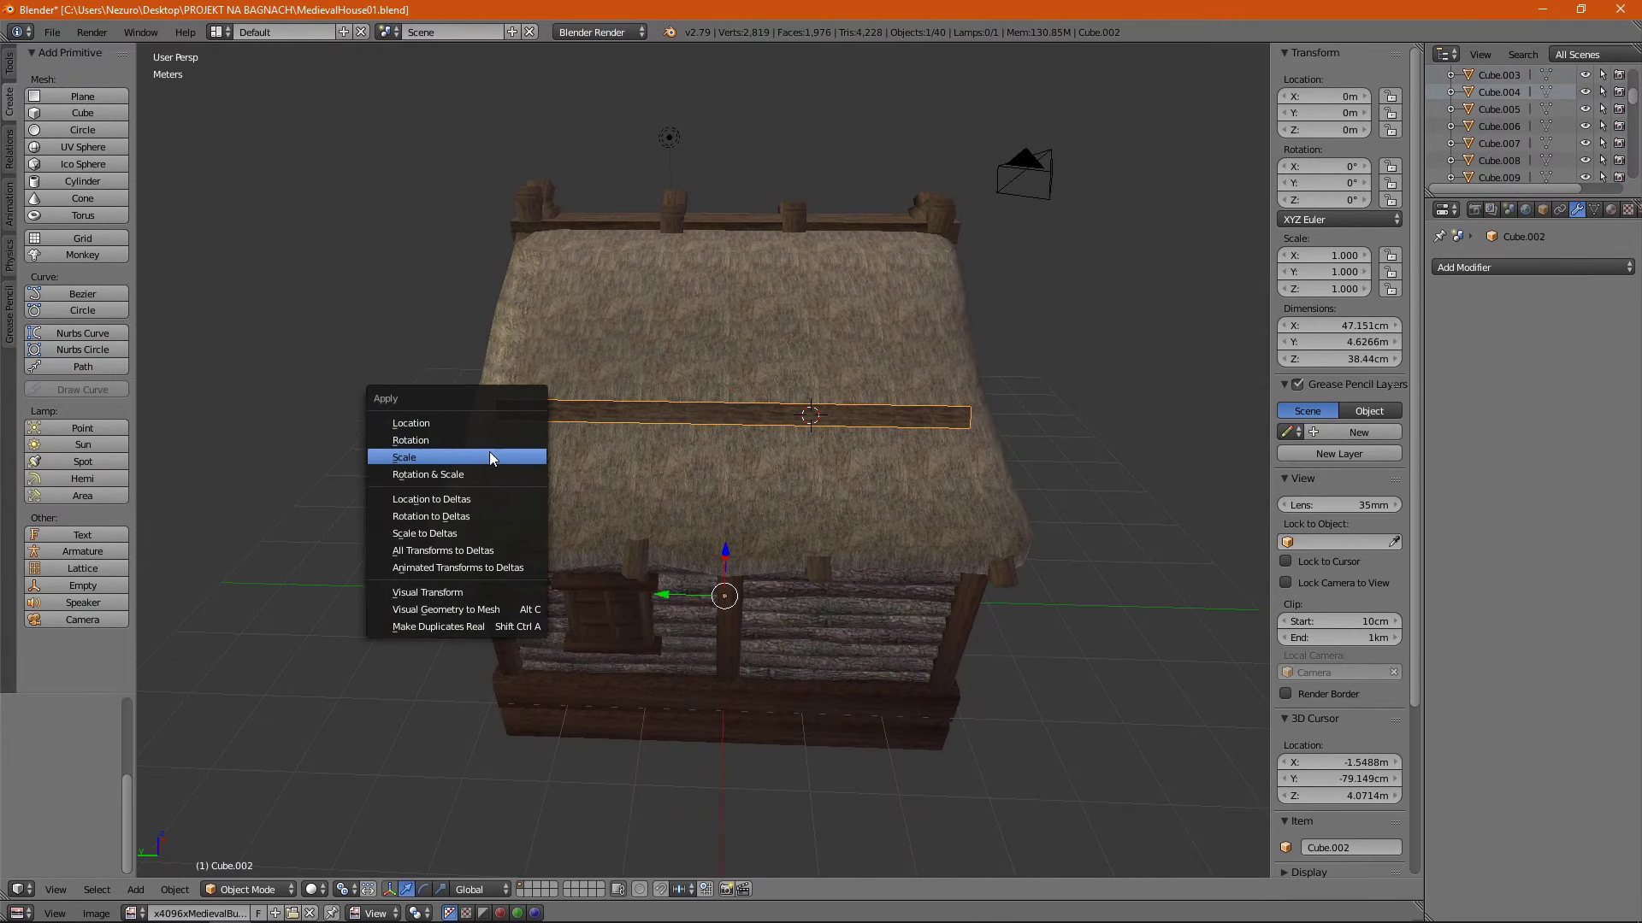
click(495, 451)
Rotate the copied plank diagonally across the roof and slide it along Y into position.
key(r)
click(887, 473)
middle_drag(887, 474, 627, 315)
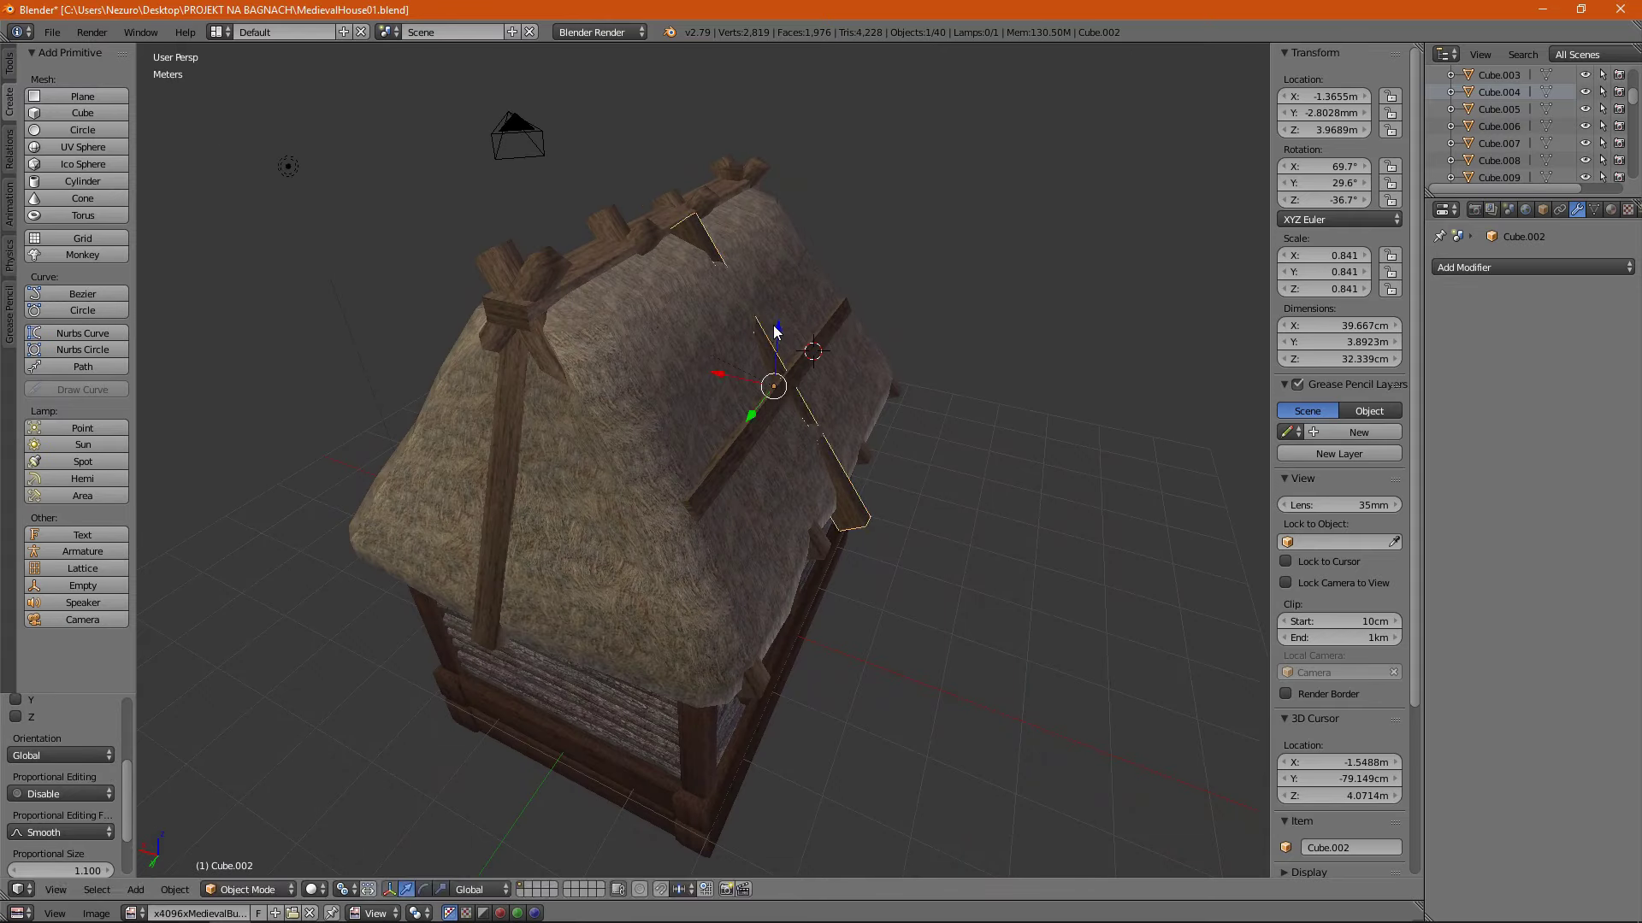
click(763, 372)
middle_drag(763, 371, 560, 331)
key(g)
key(y)
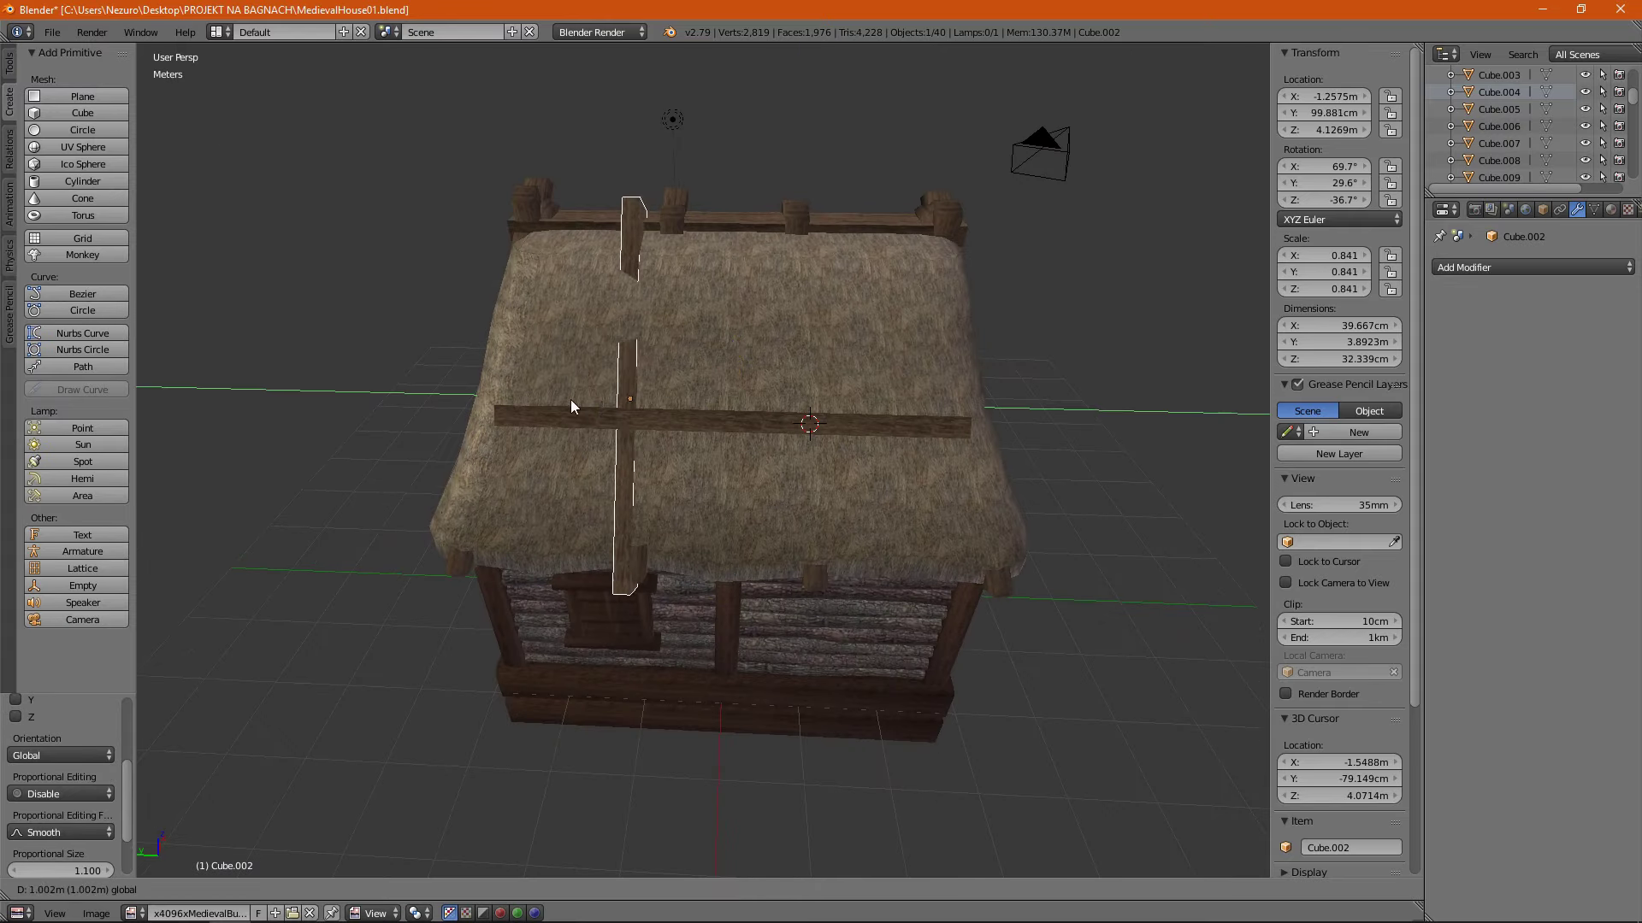
middle_drag(571, 407, 552, 336)
scroll(650, 714, up, 5)
Proportionally bend the plank's lower and ridge ends in Edit Mode to follow the roof curve.
key(Tab)
key(o)
key(g)
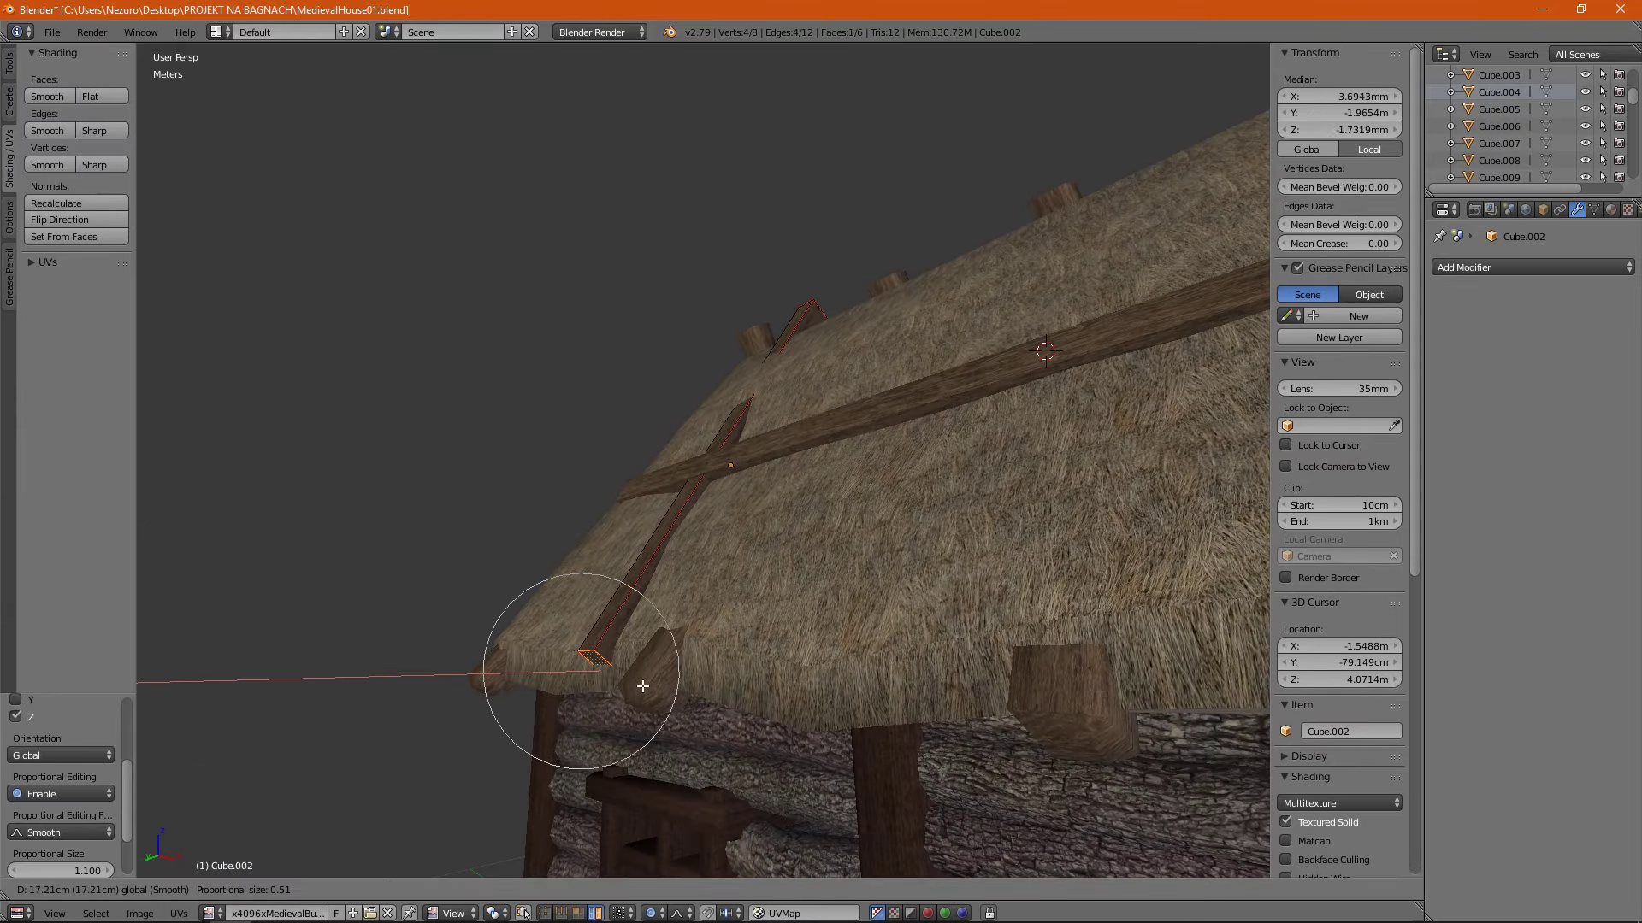
click(653, 690)
mouse_move(653, 690)
middle_down()
mouse_move(770, 471)
mouse_move(958, 340)
middle_up()
key(g)
key(x)
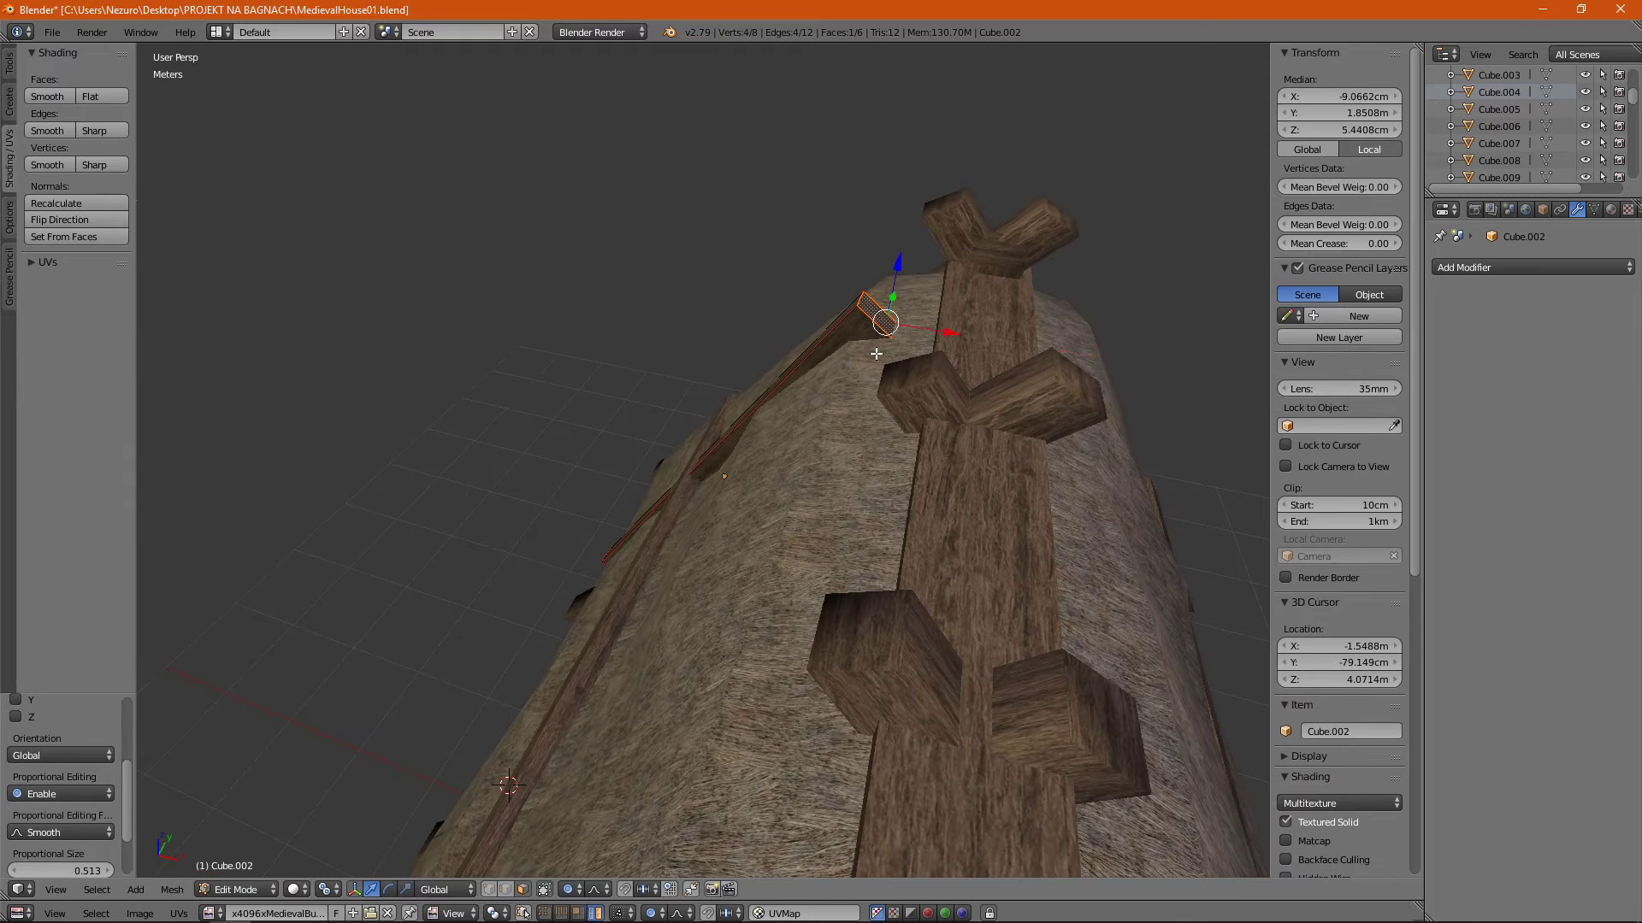
click(877, 353)
key(Tab)
scroll(877, 353, down, 6)
scroll(733, 418, up, 2)
Reshape the thatch around the battens by soft-moving a roof vertex along Y.
right_click(701, 428)
middle_drag(721, 388, 757, 416)
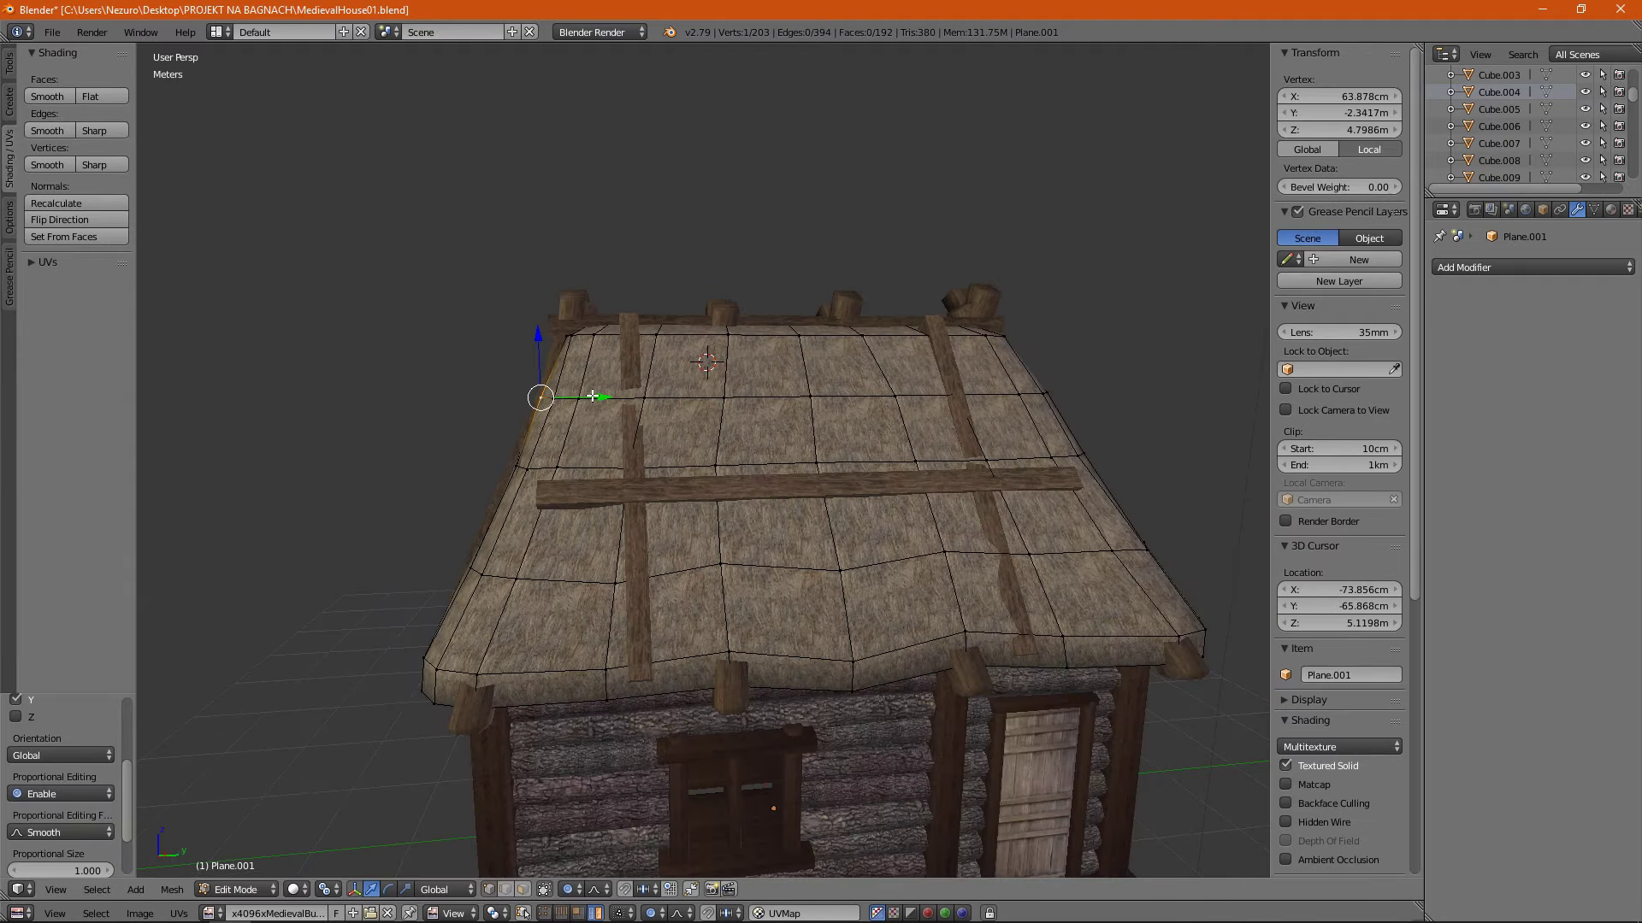
key(g)
key(y)
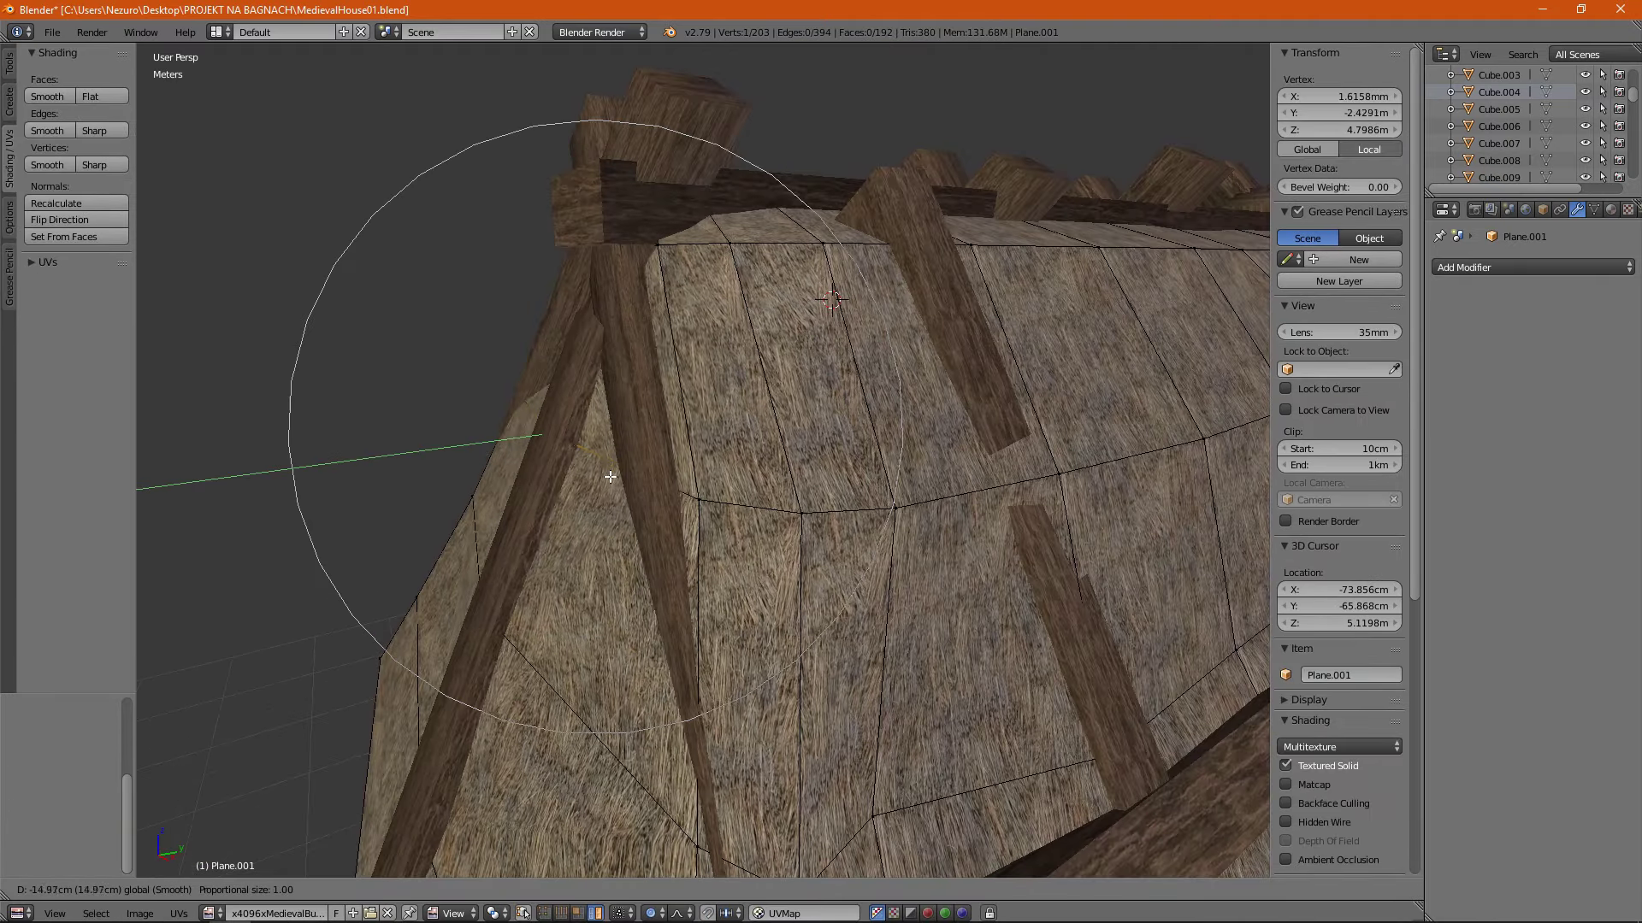
click(610, 477)
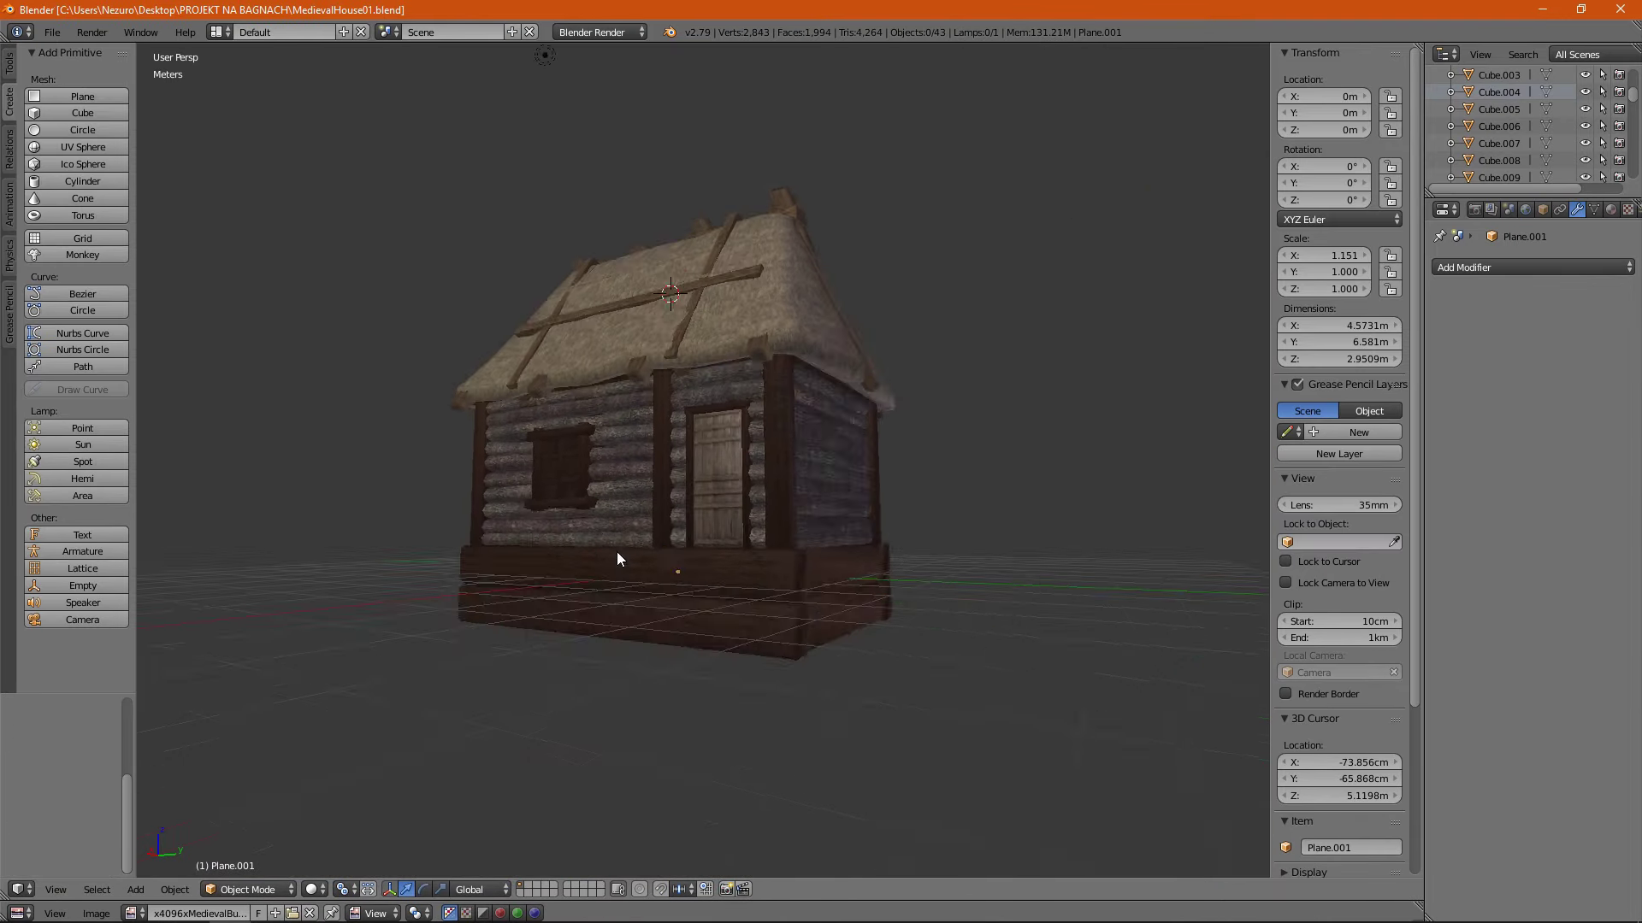
Add a step cube, set its X dimension, and scale its UV island over the plank texture.
click(94, 116)
scroll(803, 480, down, 3)
click(1359, 329)
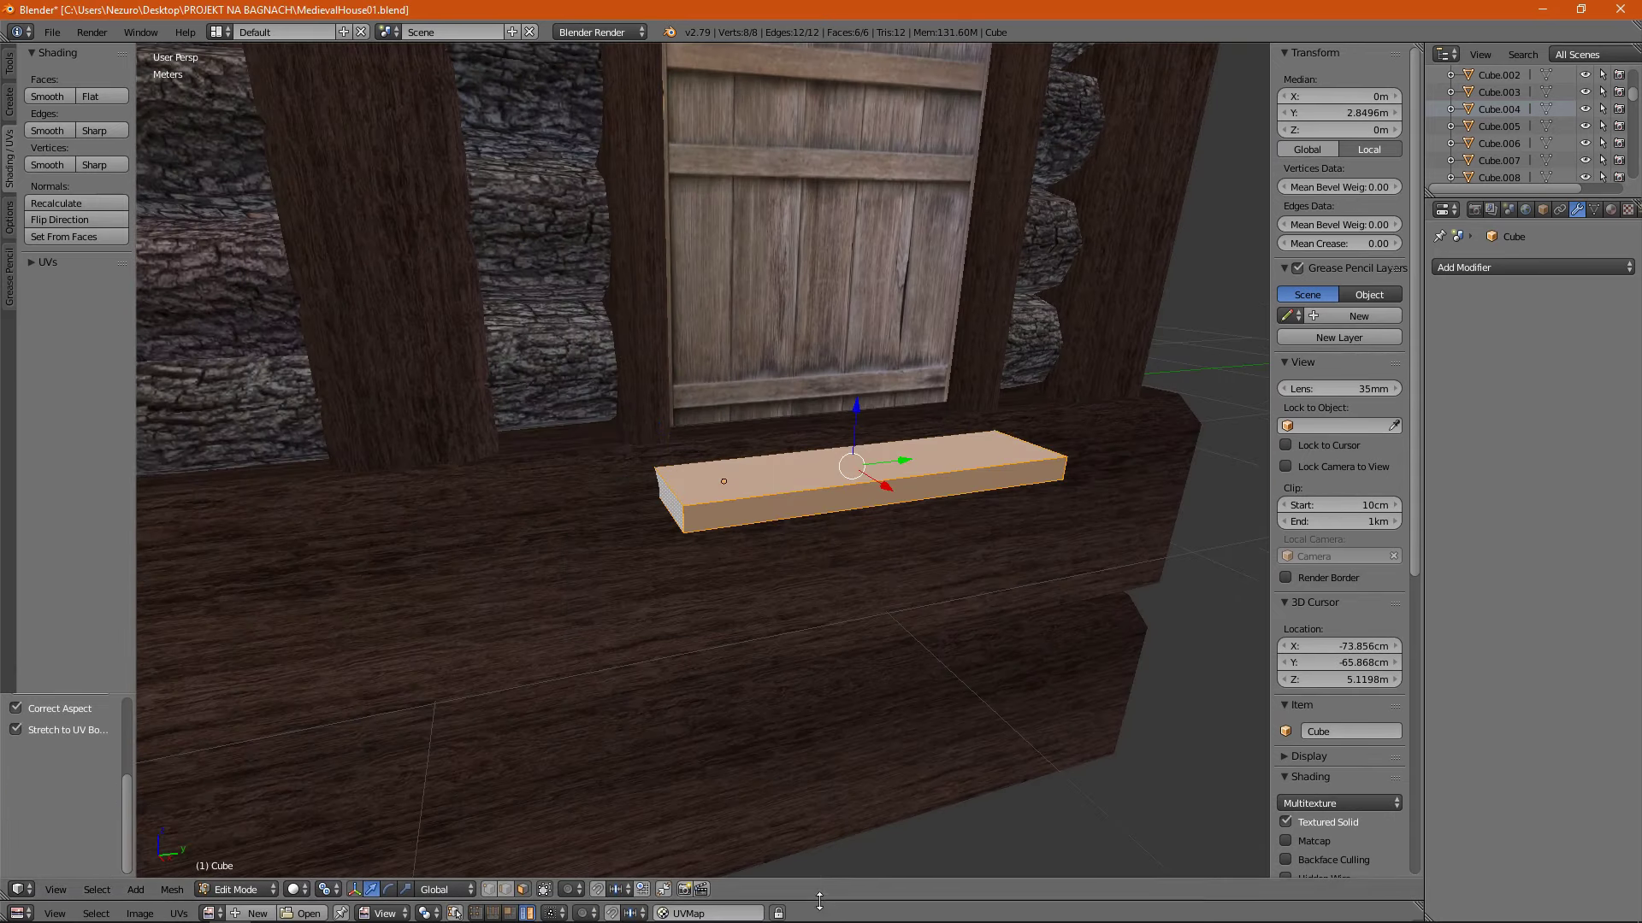
drag(819, 901, 820, 255)
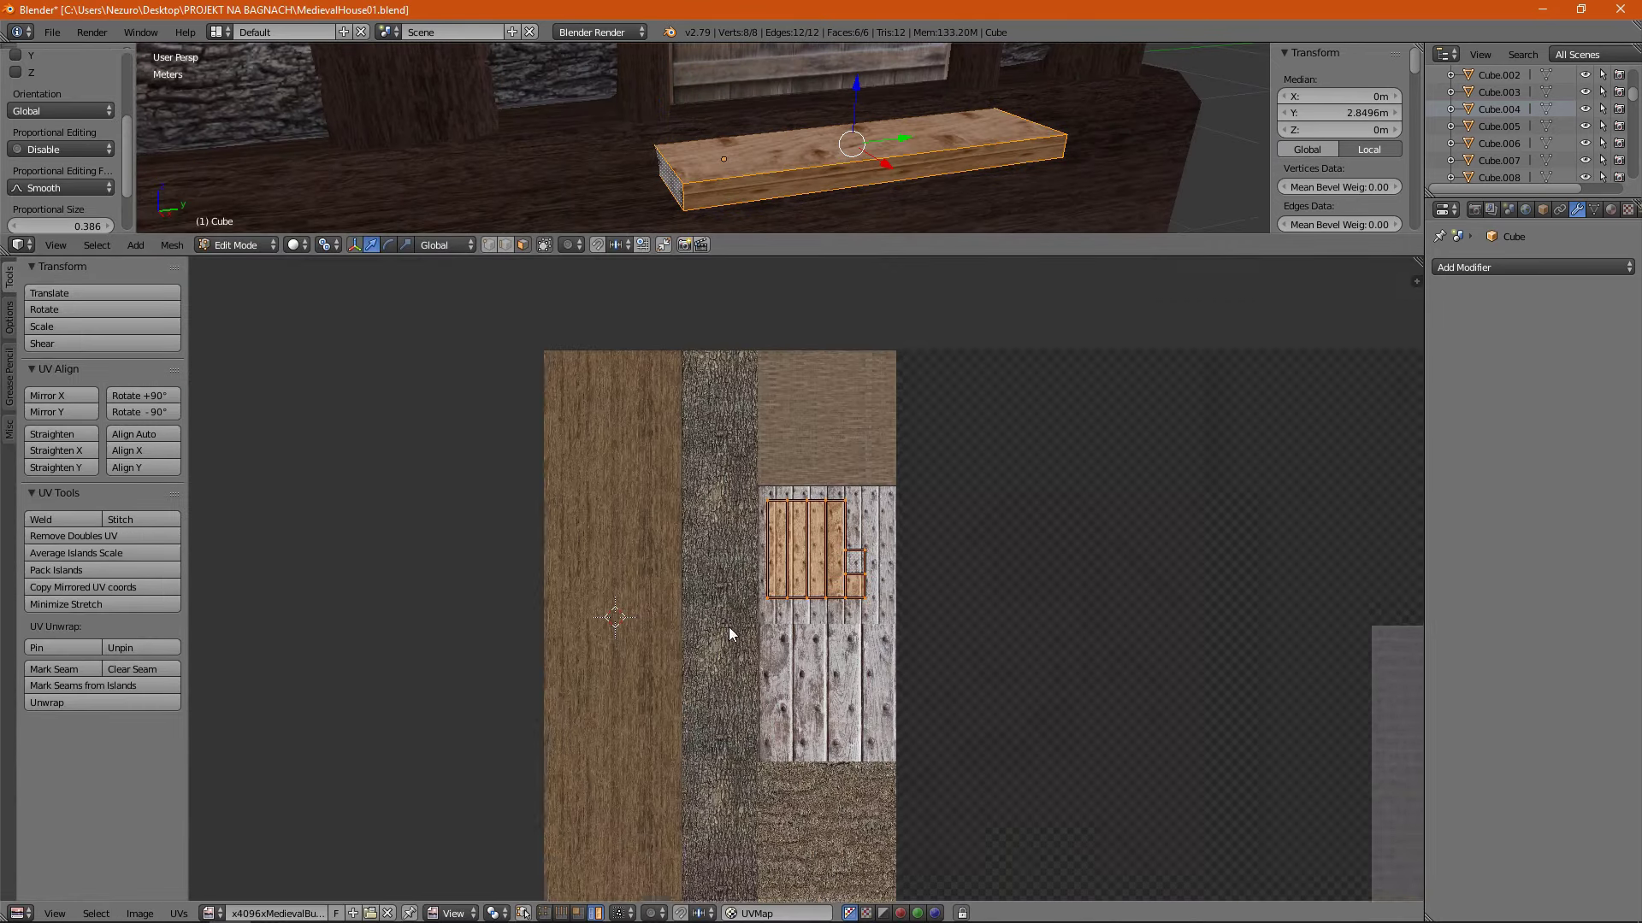
scroll(729, 633, up, 4)
click(691, 691)
key(s)
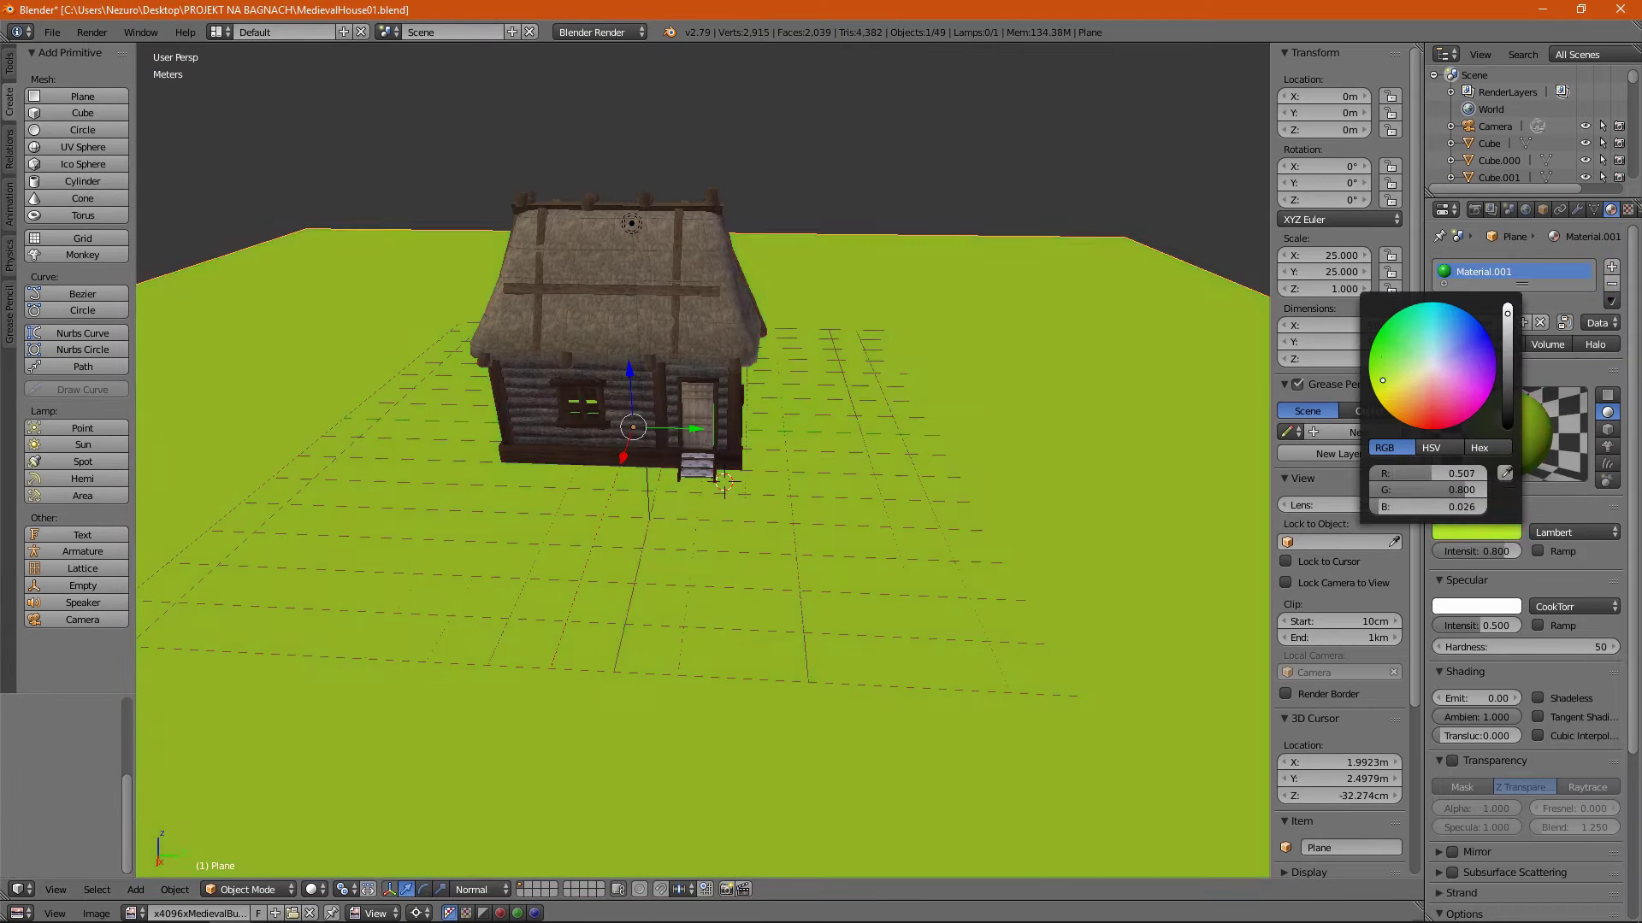
Darken the ground plane's diffuse colour to near-black and save over the cabin file.
drag(1507, 312, 1507, 422)
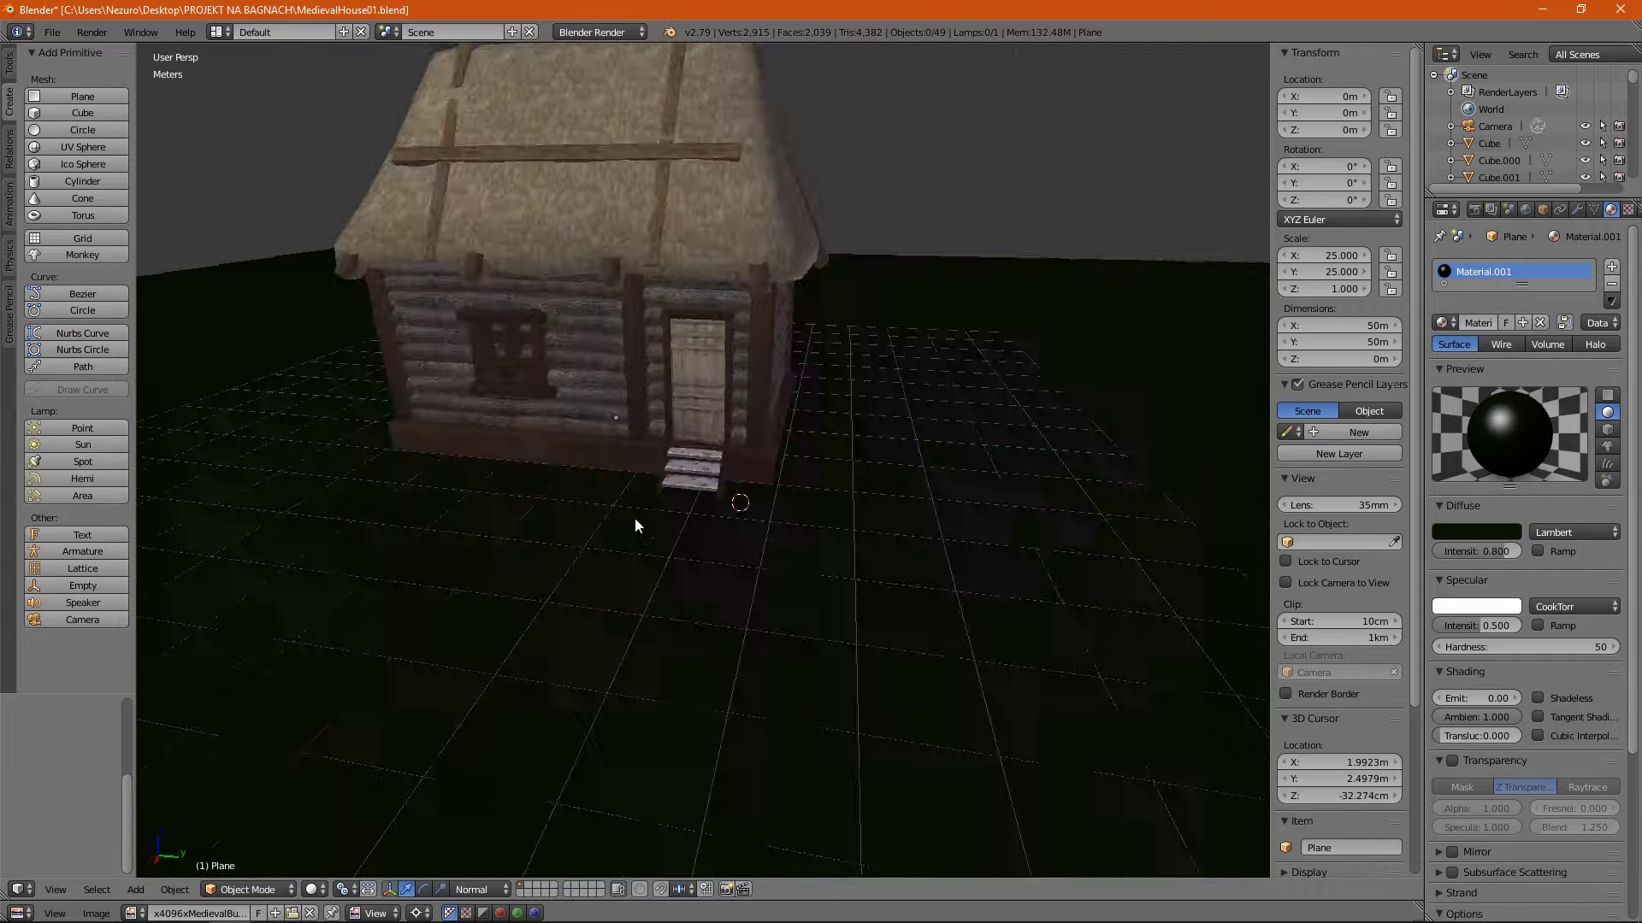
key(ctrl+s)
click(716, 549)
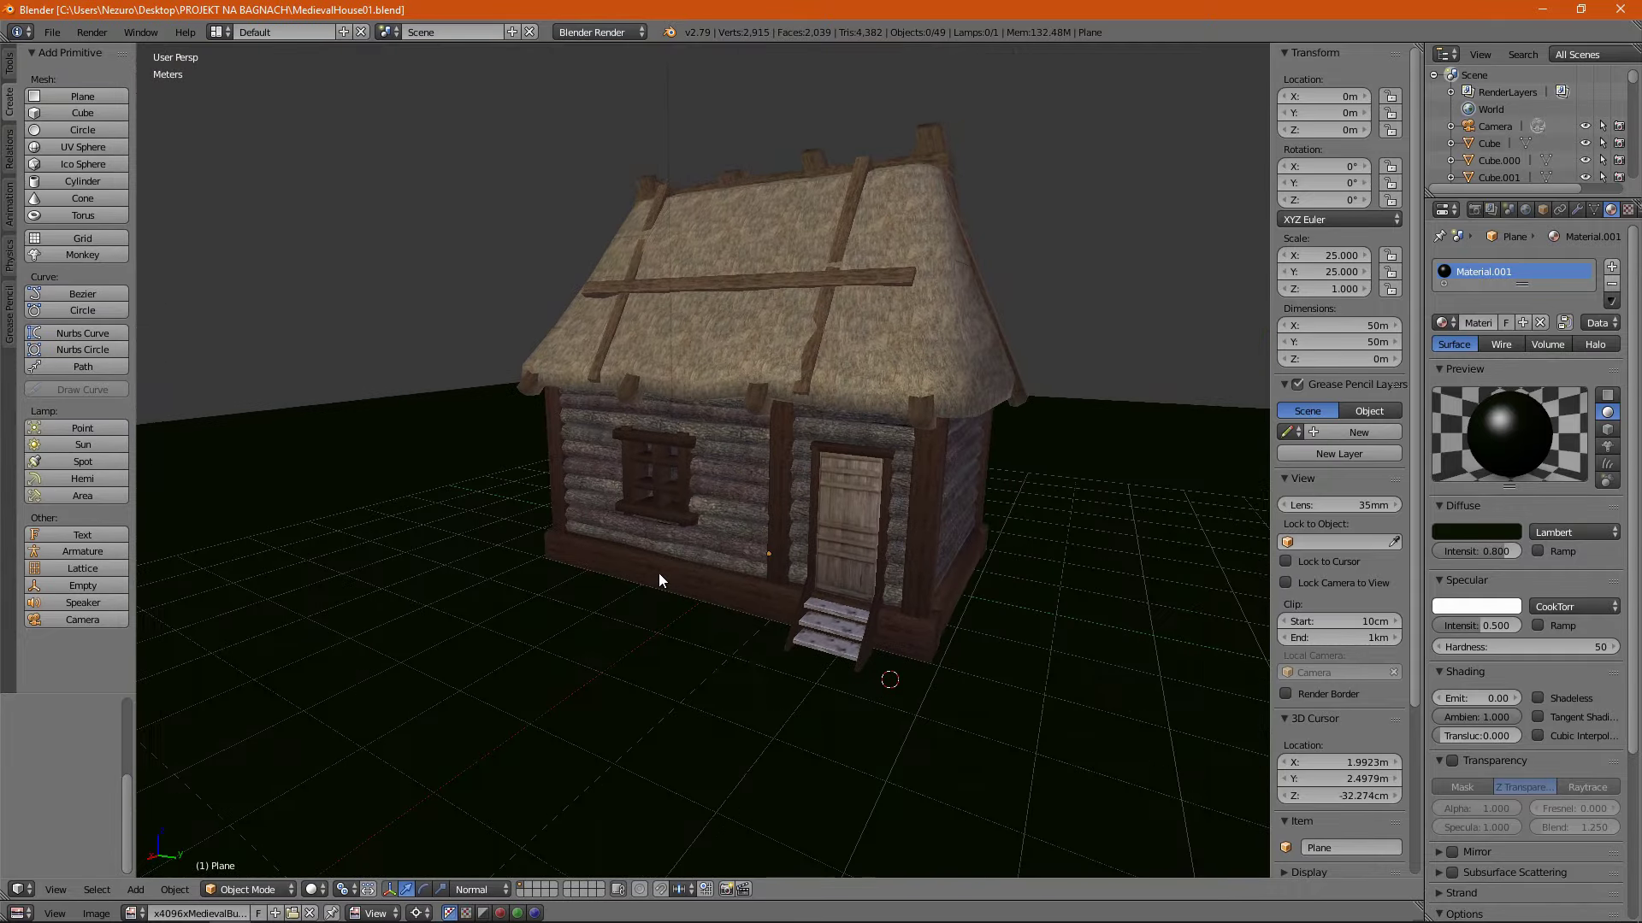